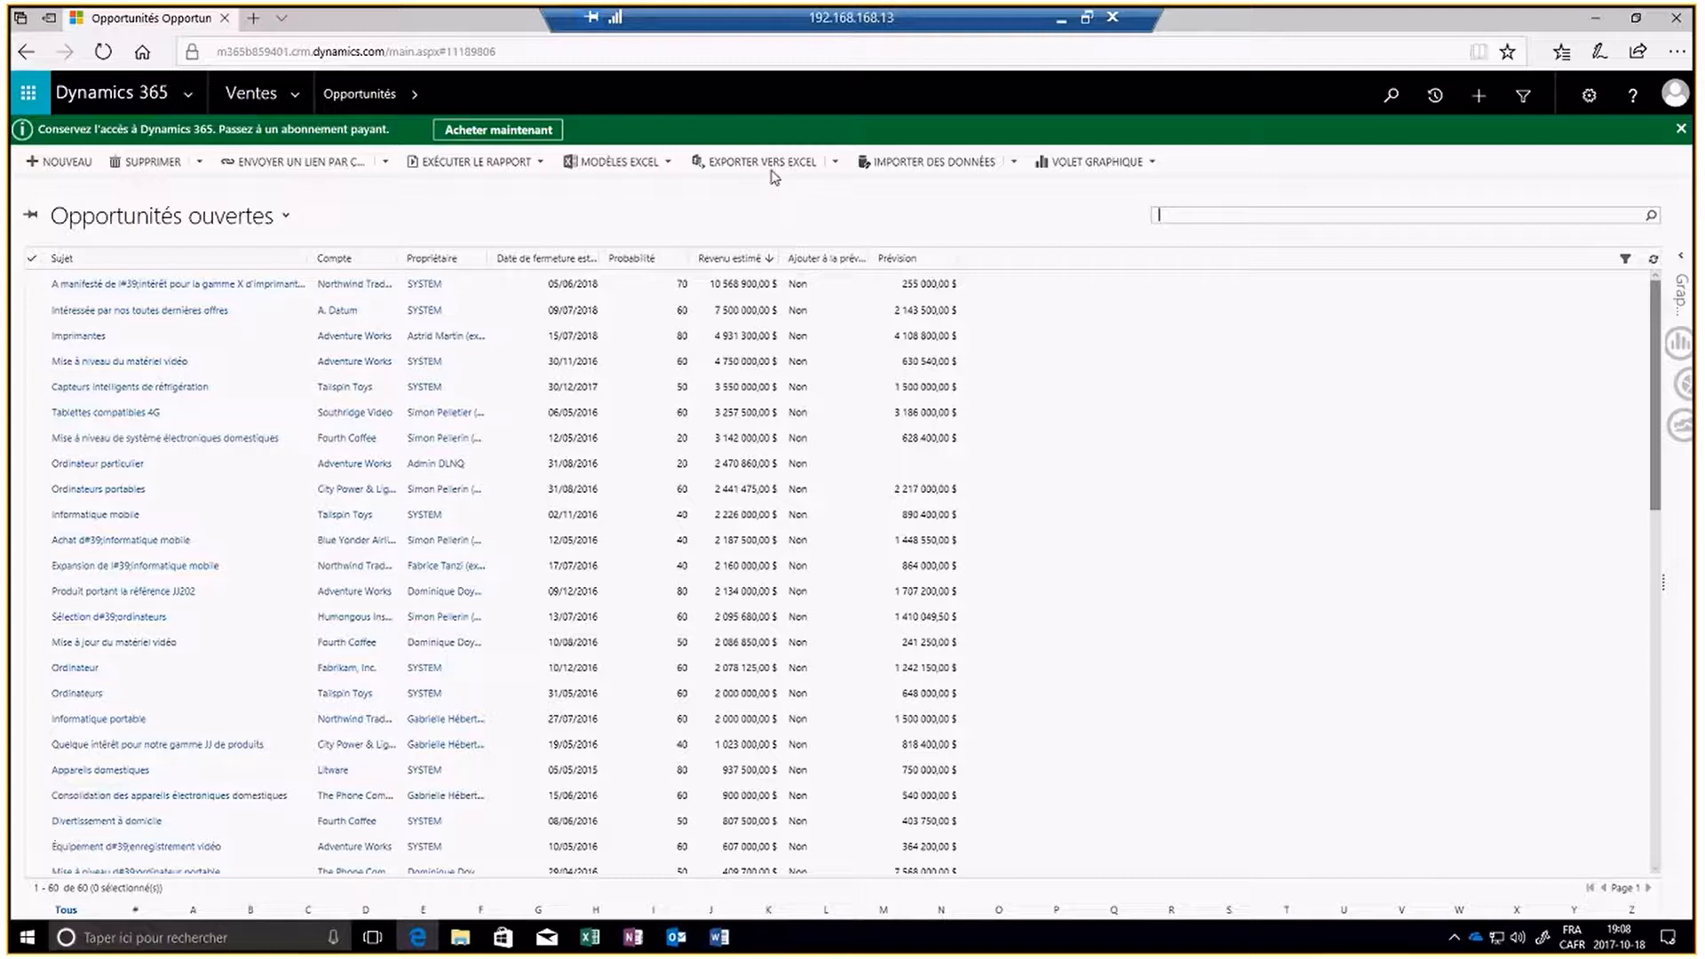
{"action": "left_click", "coordinate": [669, 165]}
{"action": "left_click", "coordinate": [669, 165]}
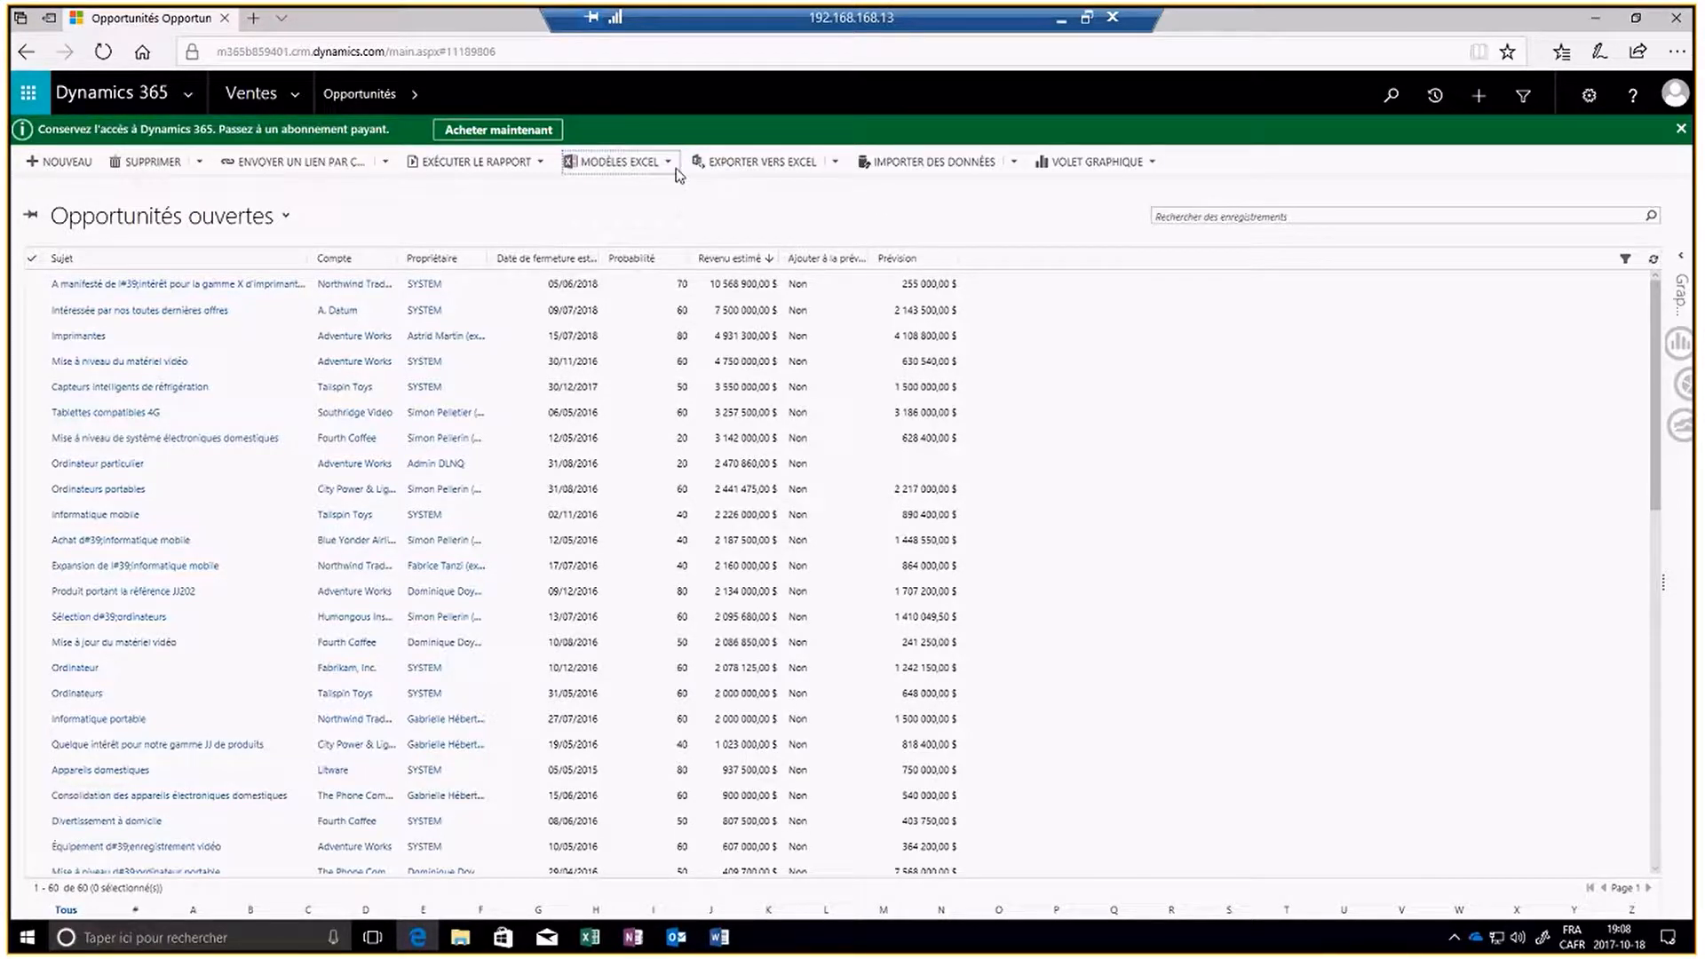
{"action": "left_click", "coordinate": [670, 167]}
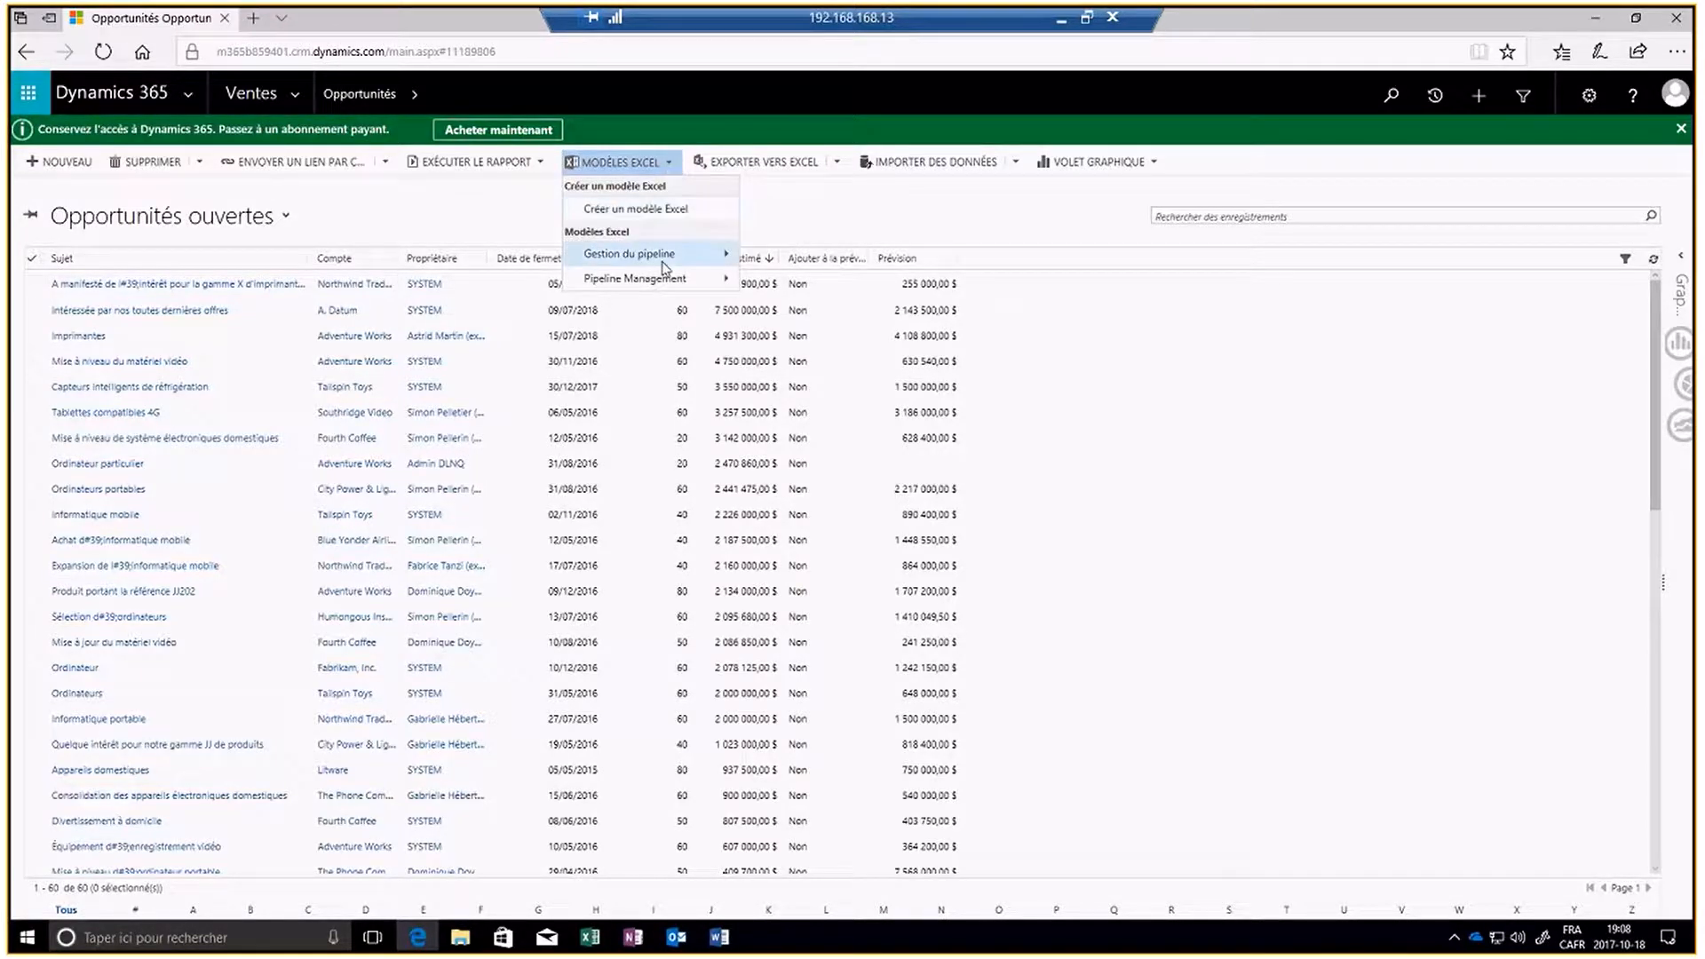
{"action": "left_click", "coordinate": [817, 221]}
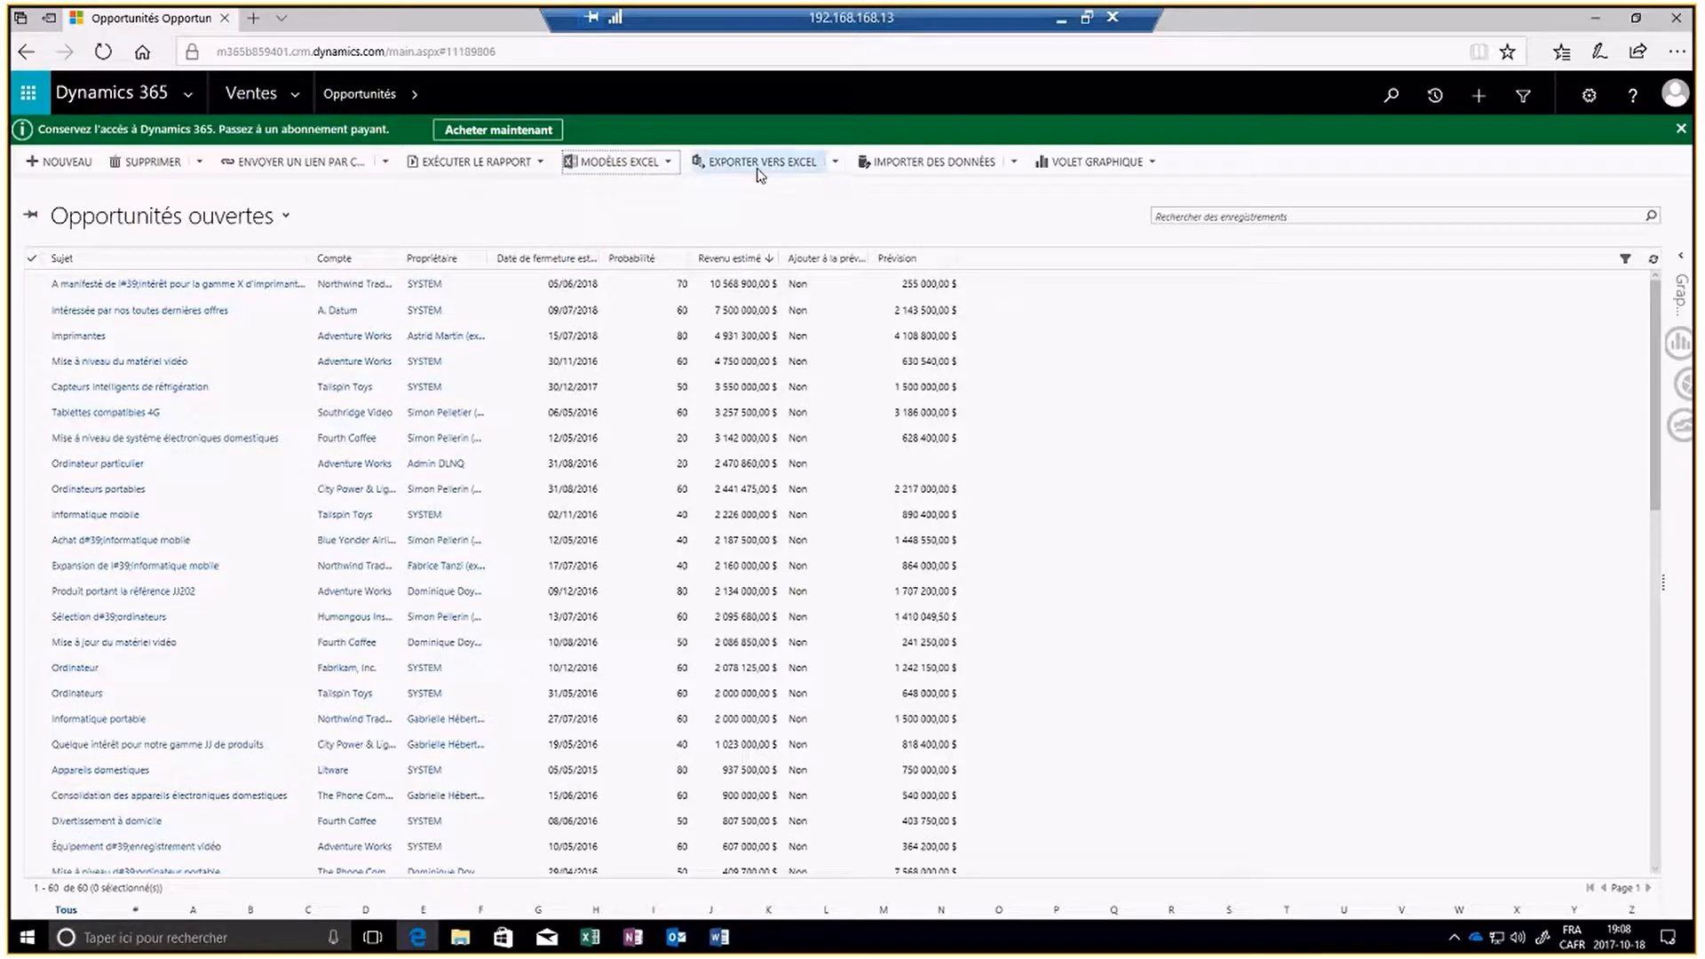
{"action": "left_click", "coordinate": [835, 165]}
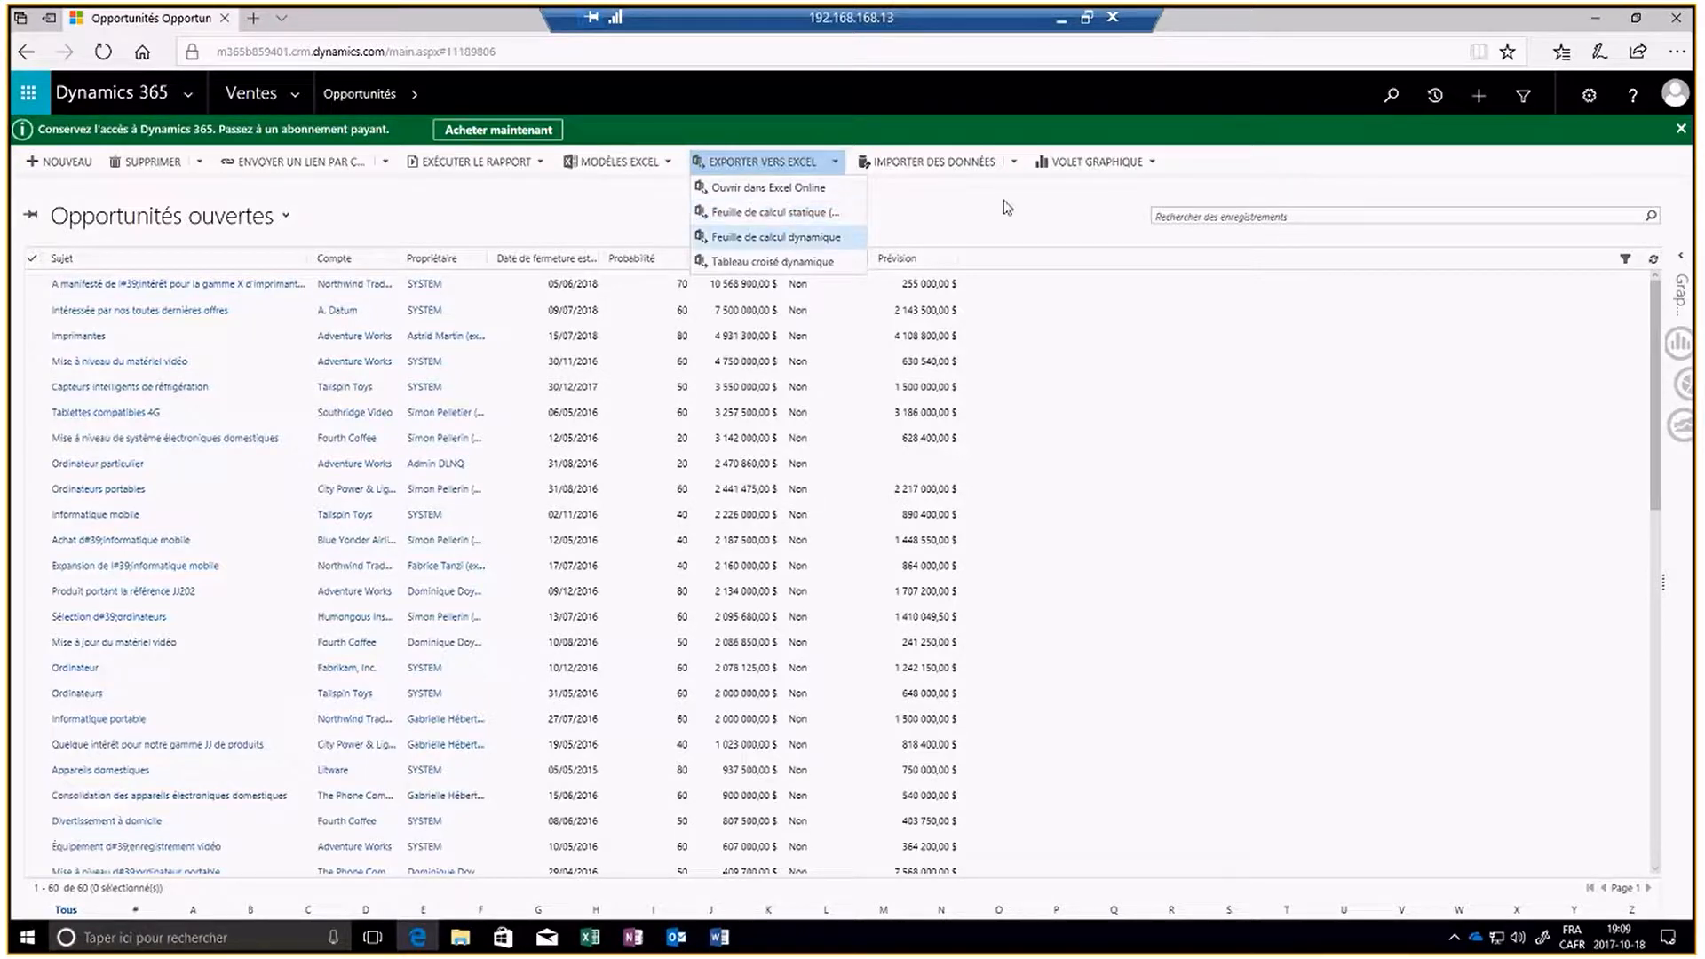
{"action": "left_click", "coordinate": [1017, 164]}
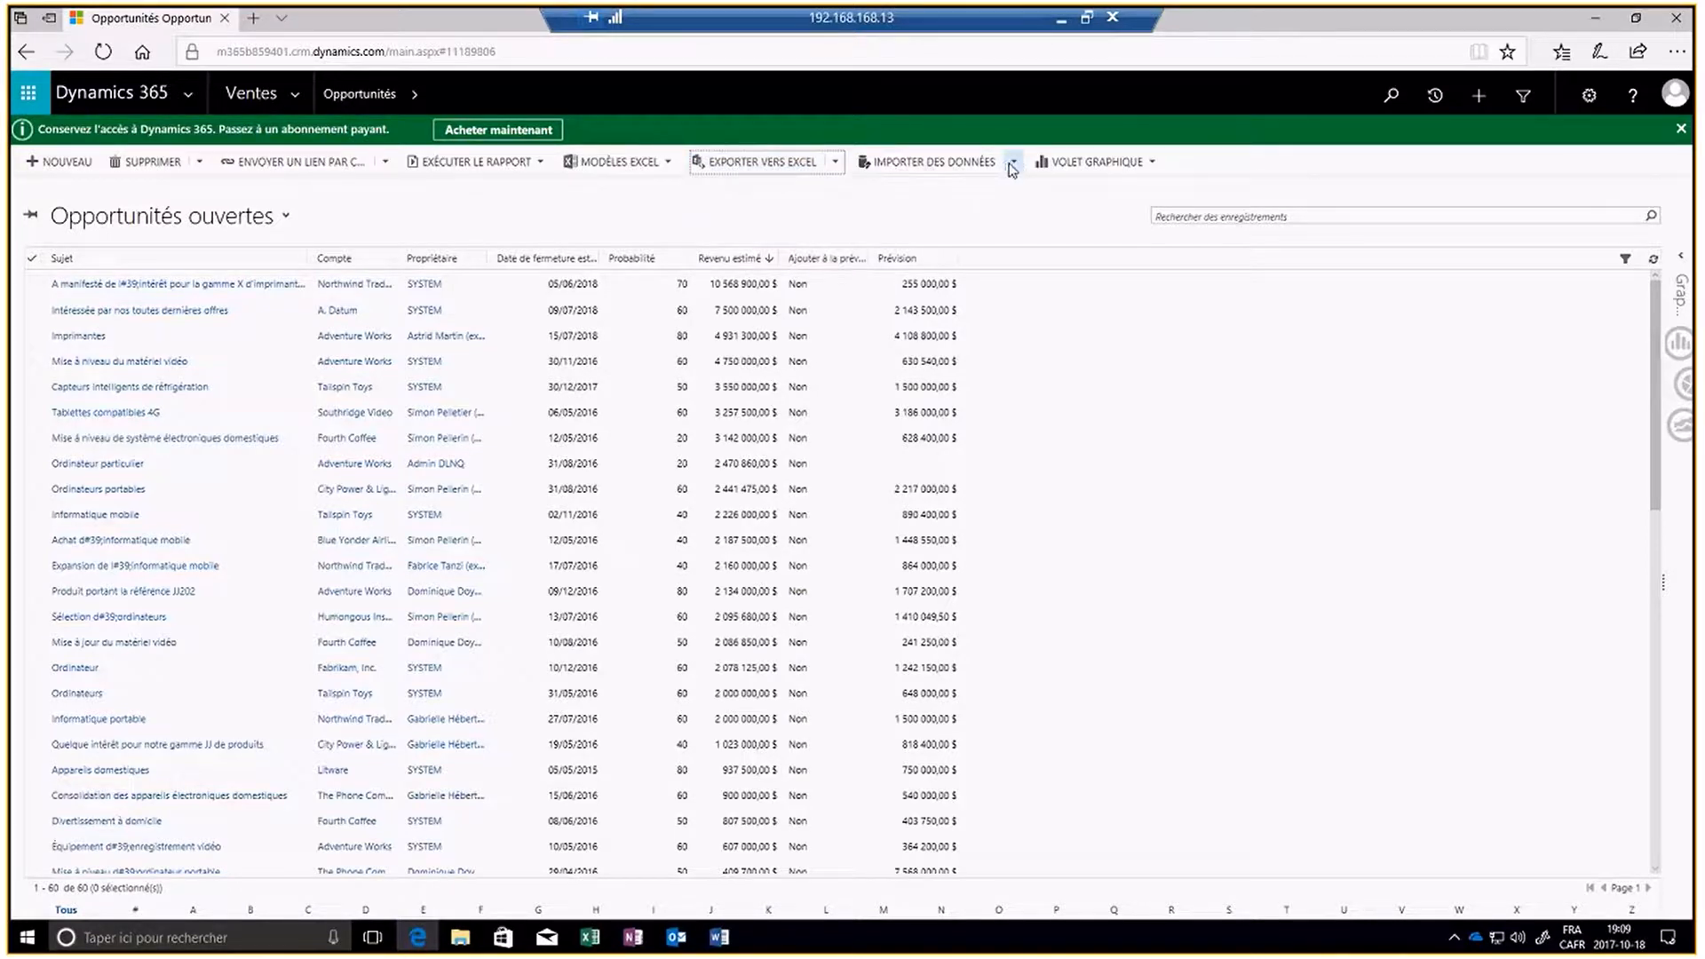
{"action": "left_click", "coordinate": [1014, 165]}
{"action": "left_click", "coordinate": [1014, 166]}
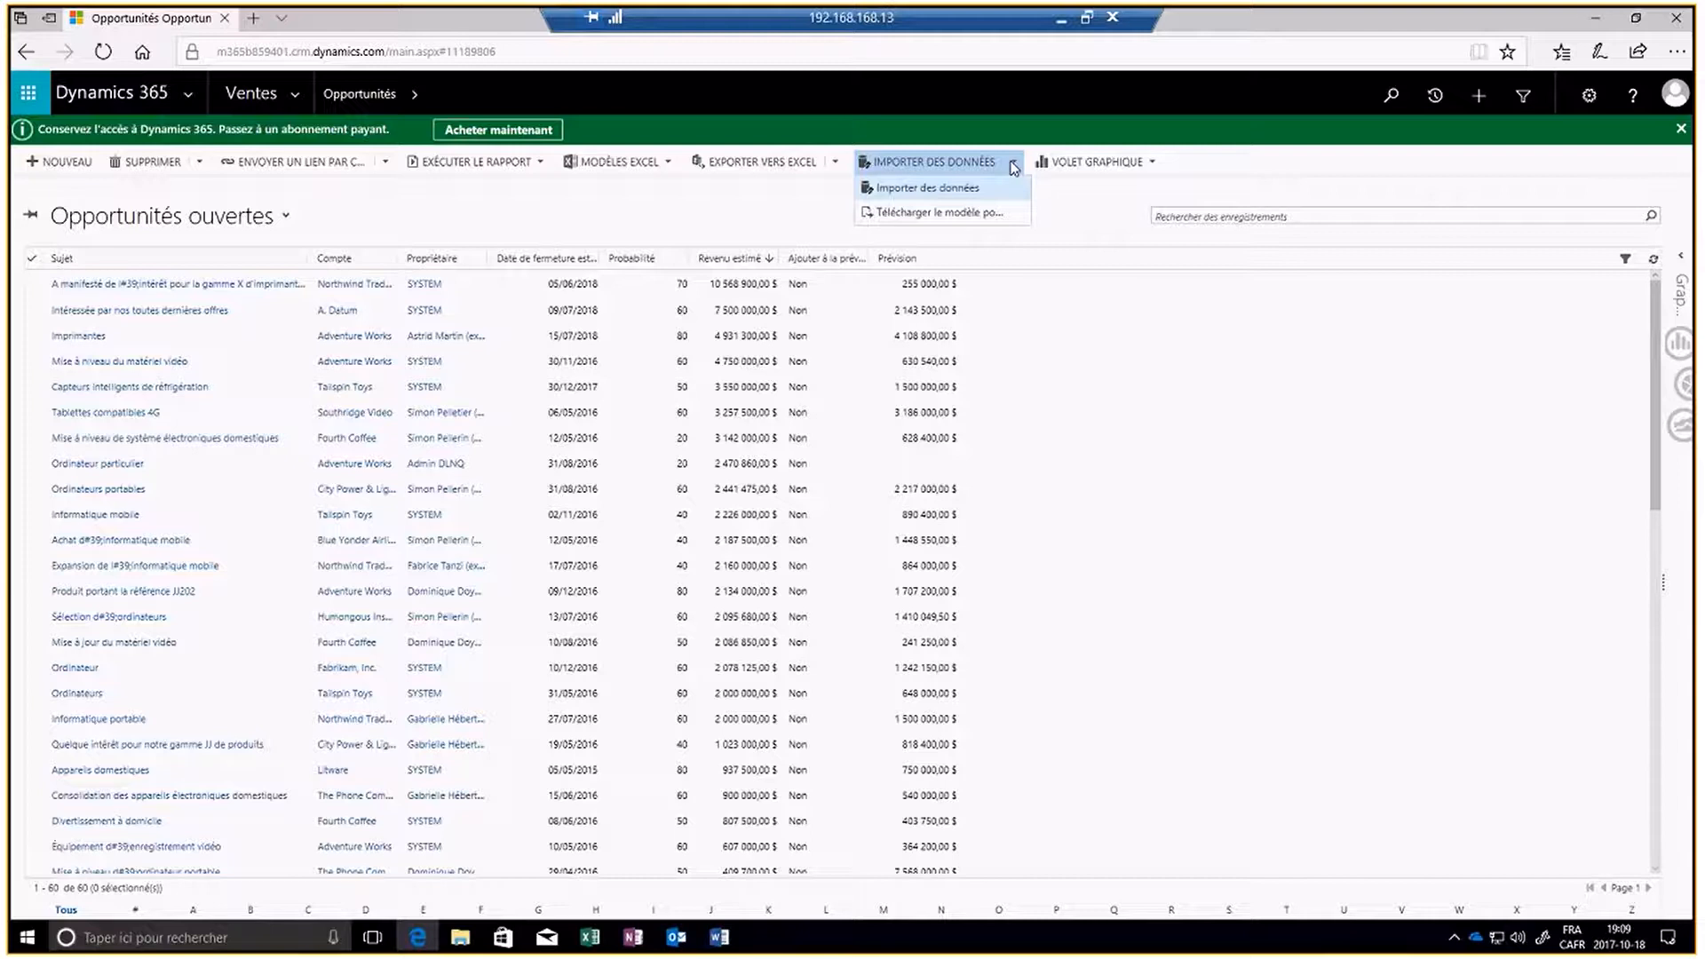
- Open the Opportunités ouvertes list in Excel Online
{"action": "left_click", "coordinate": [834, 166]}
{"action": "left_click", "coordinate": [834, 166]}
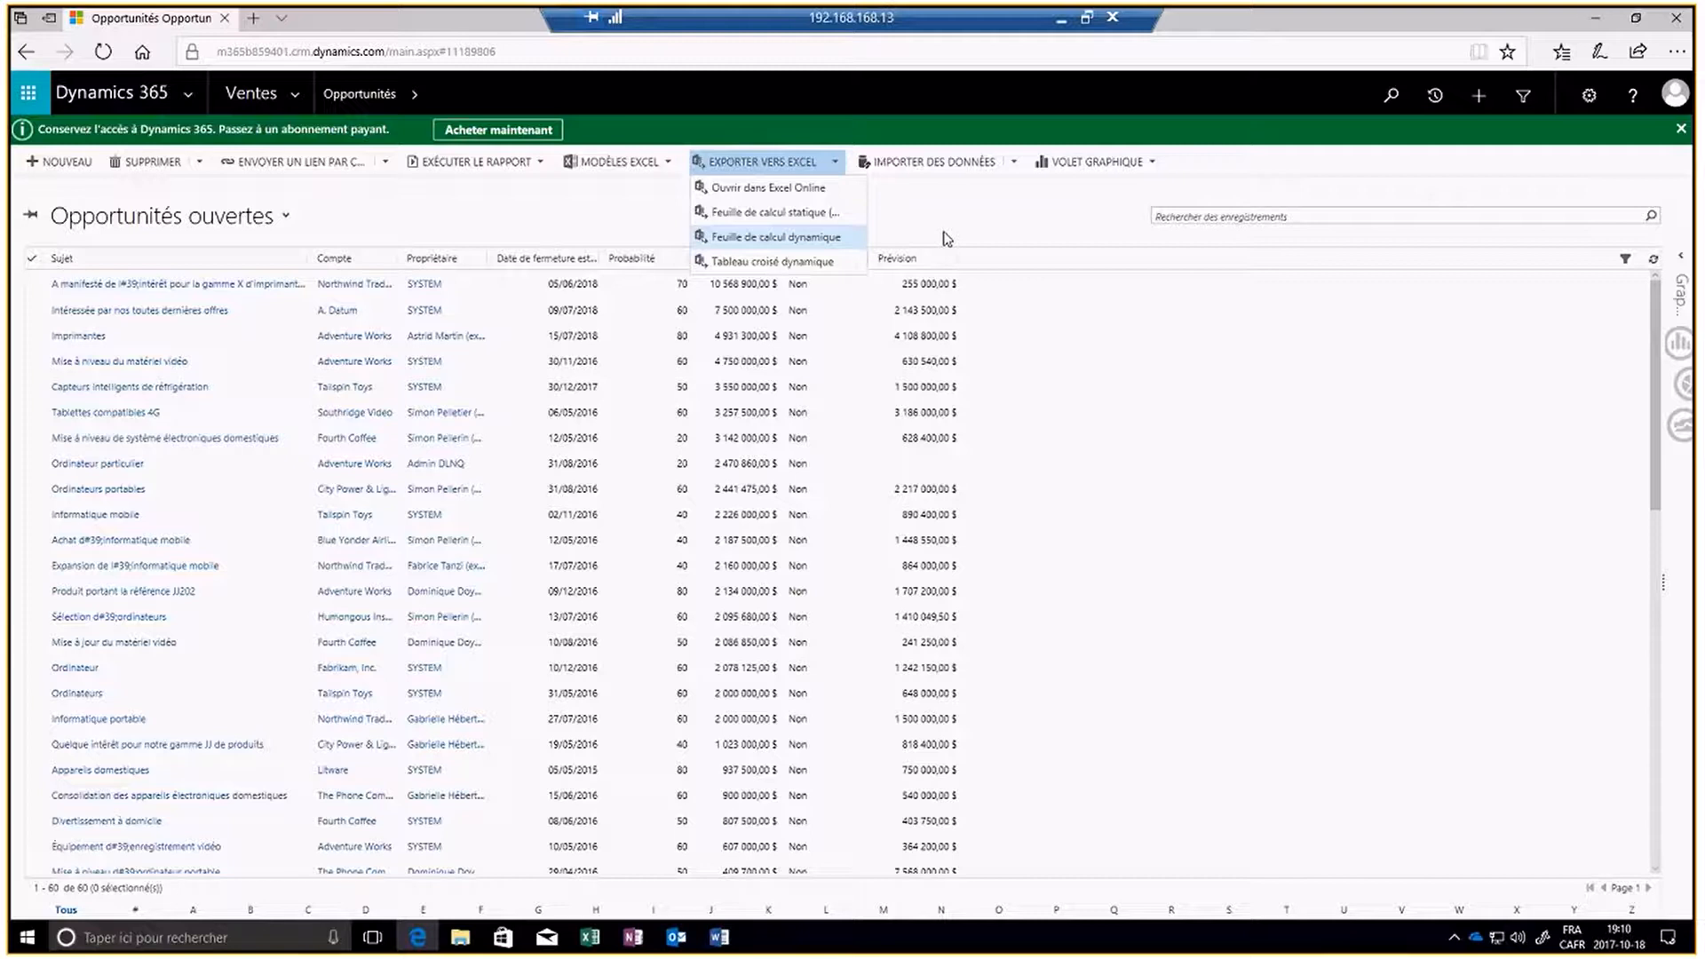
{"action": "left_click", "coordinate": [776, 190]}
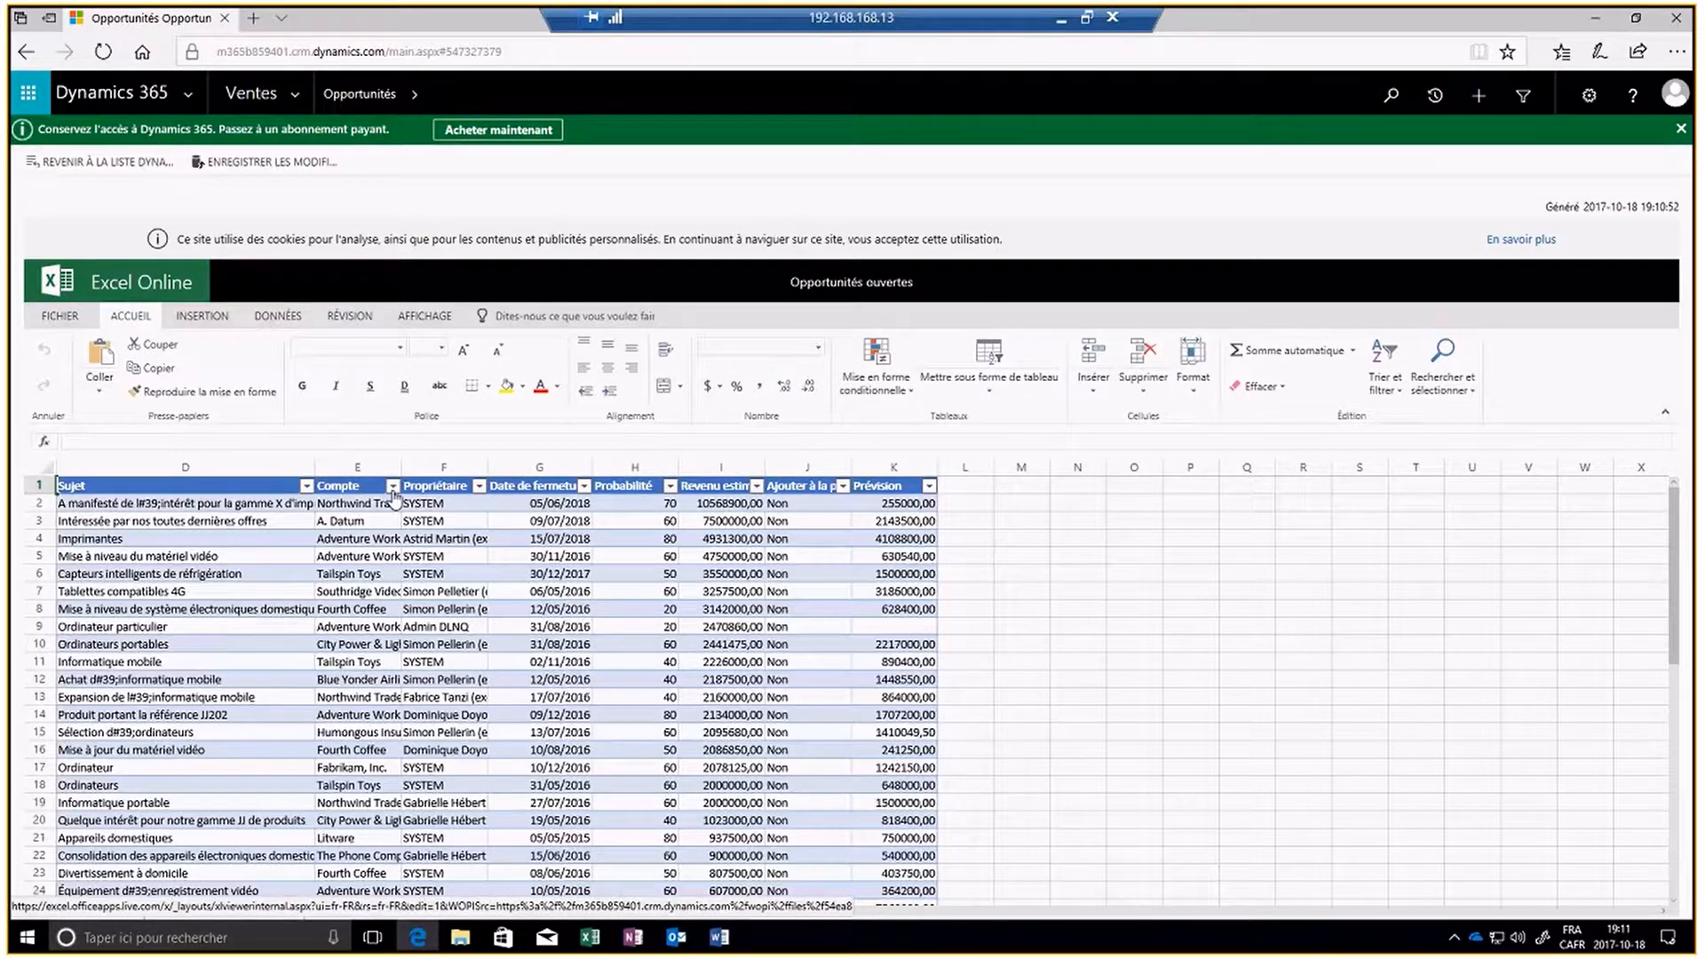
- Filter the Propriétaire column to show only the Admin DLNQ and SYSTEM entries
{"action": "left_click", "coordinate": [479, 485]}
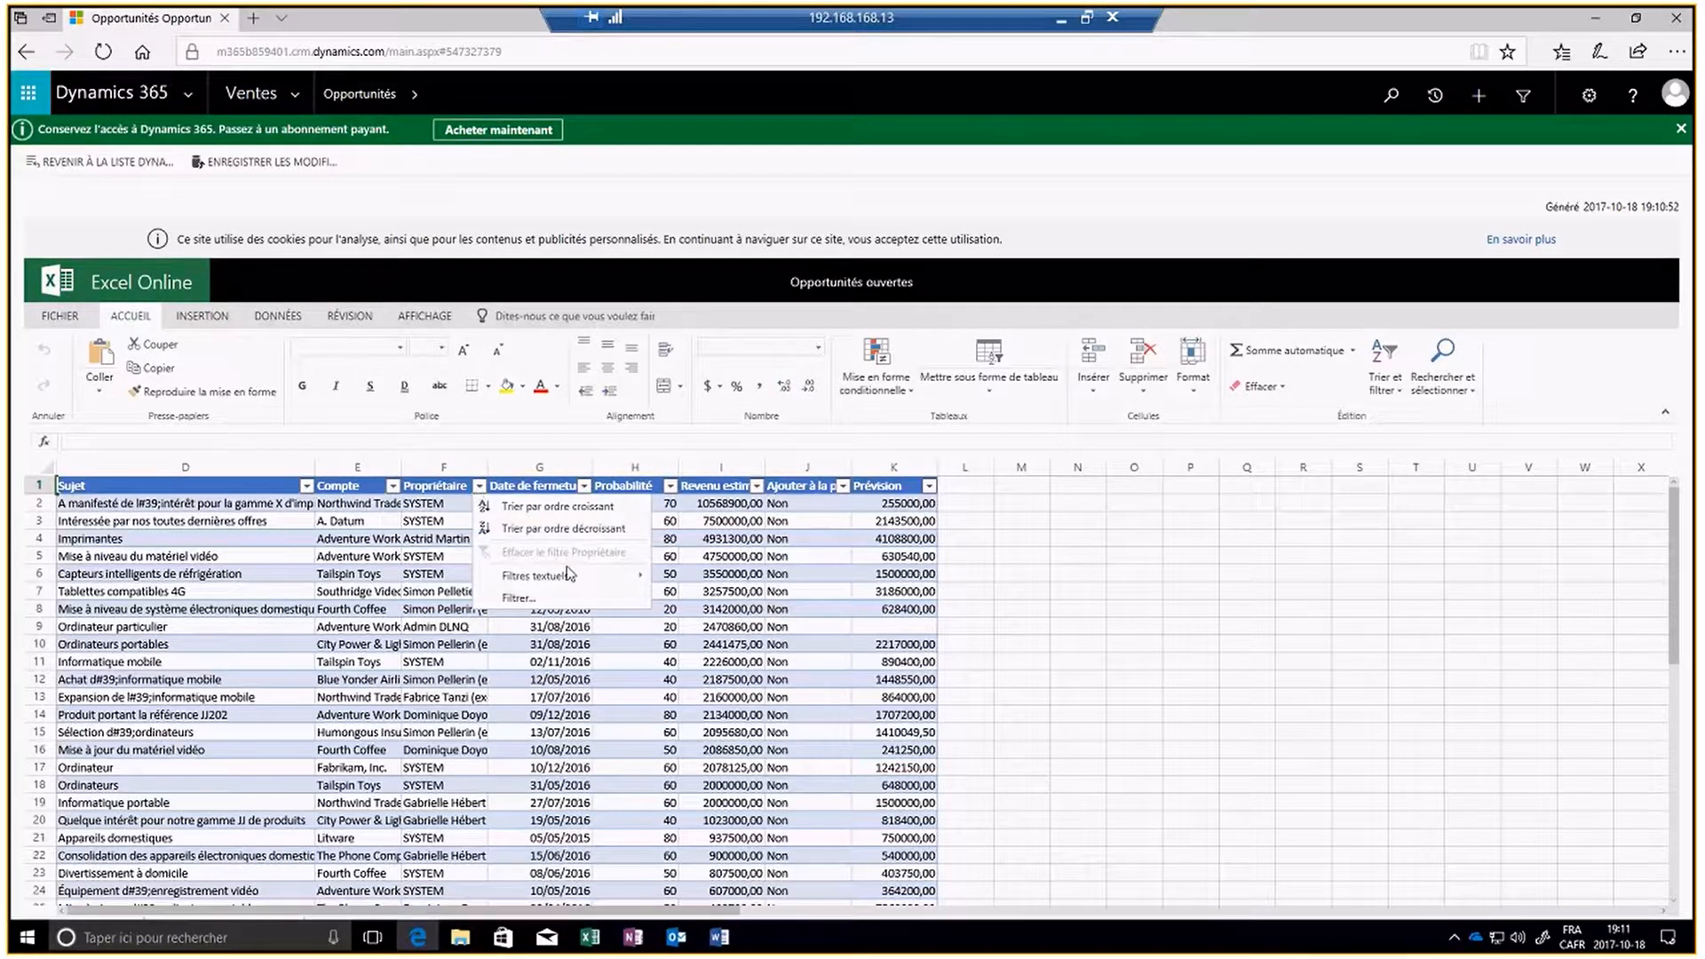
{"action": "mouse_move", "coordinate": [569, 578]}
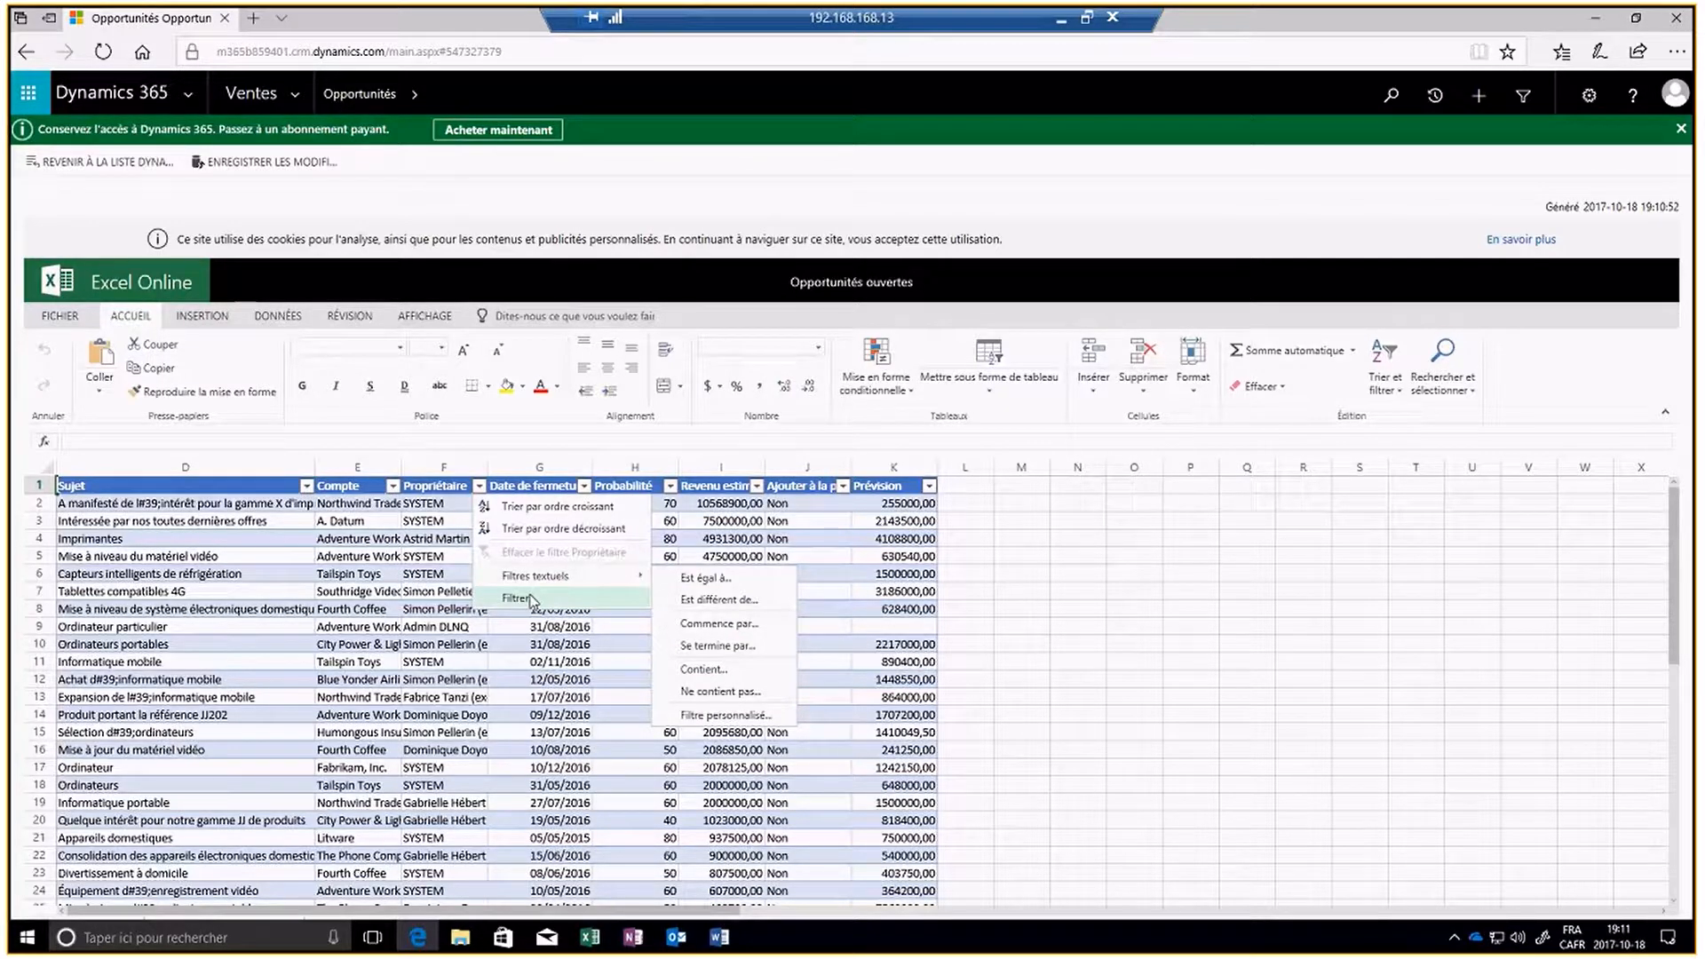
{"action": "left_click", "coordinate": [532, 600]}
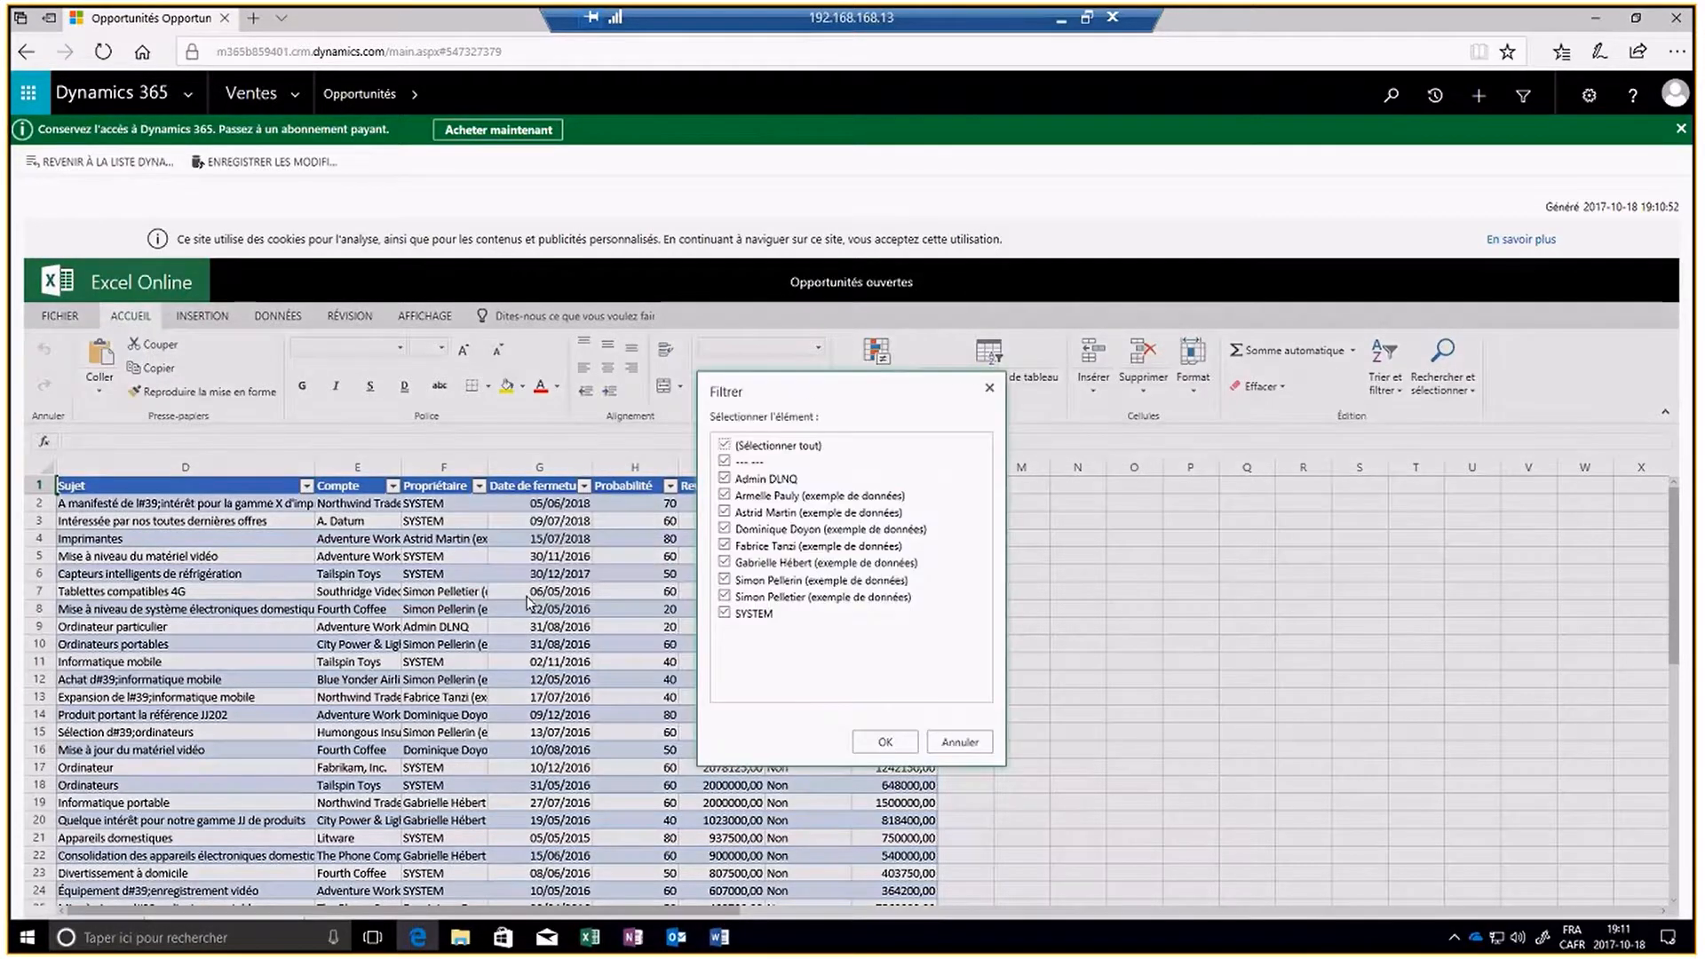
{"action": "left_click", "coordinate": [724, 445]}
{"action": "left_click", "coordinate": [724, 480]}
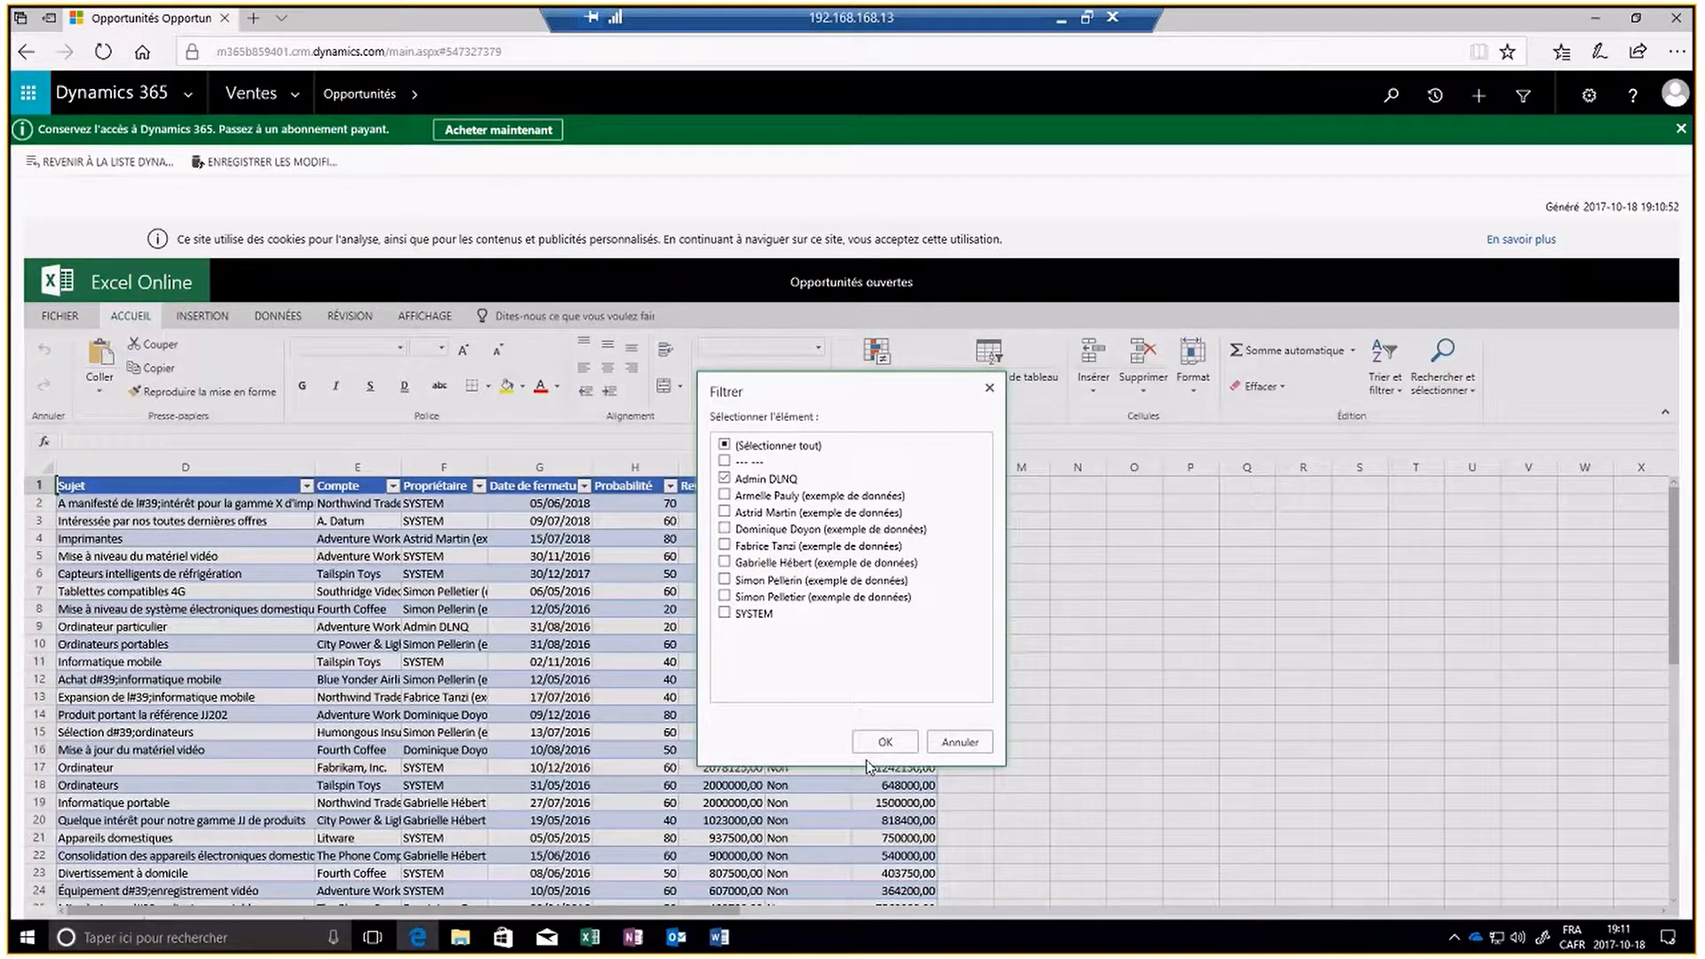
{"action": "left_click", "coordinate": [724, 612]}
{"action": "left_click", "coordinate": [879, 743]}
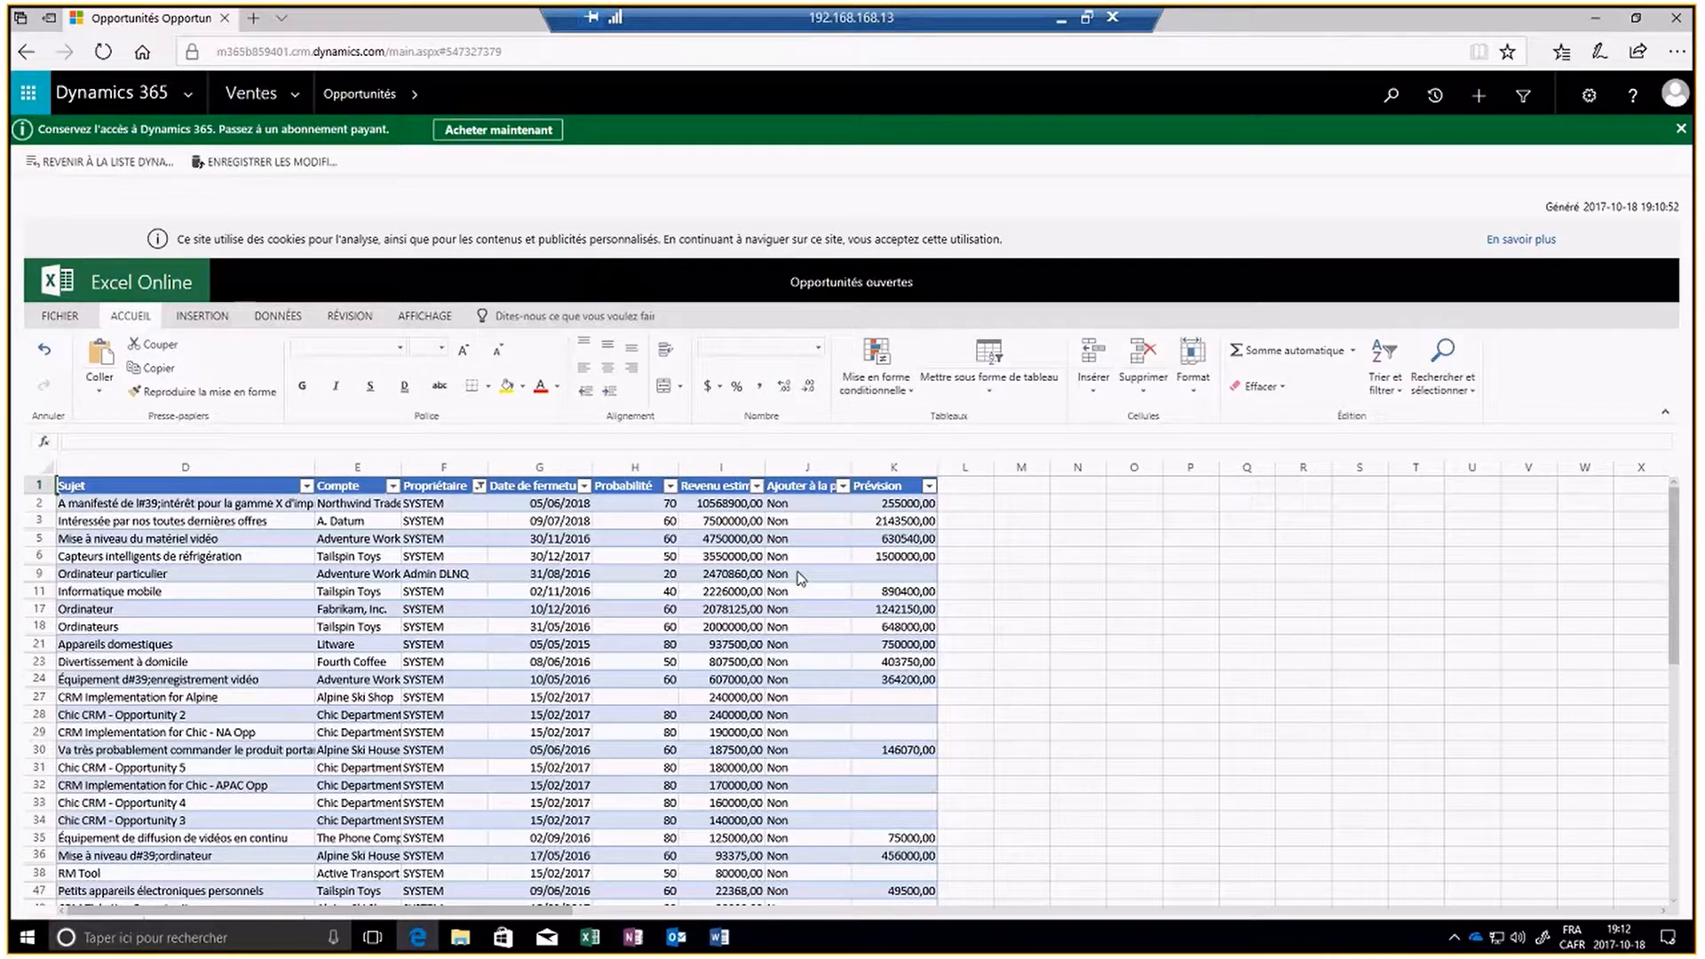
- Set the add-to-forecast value in column J to Oui for the opportunities in rows 2 and 9
{"action": "left_click", "coordinate": [815, 507]}
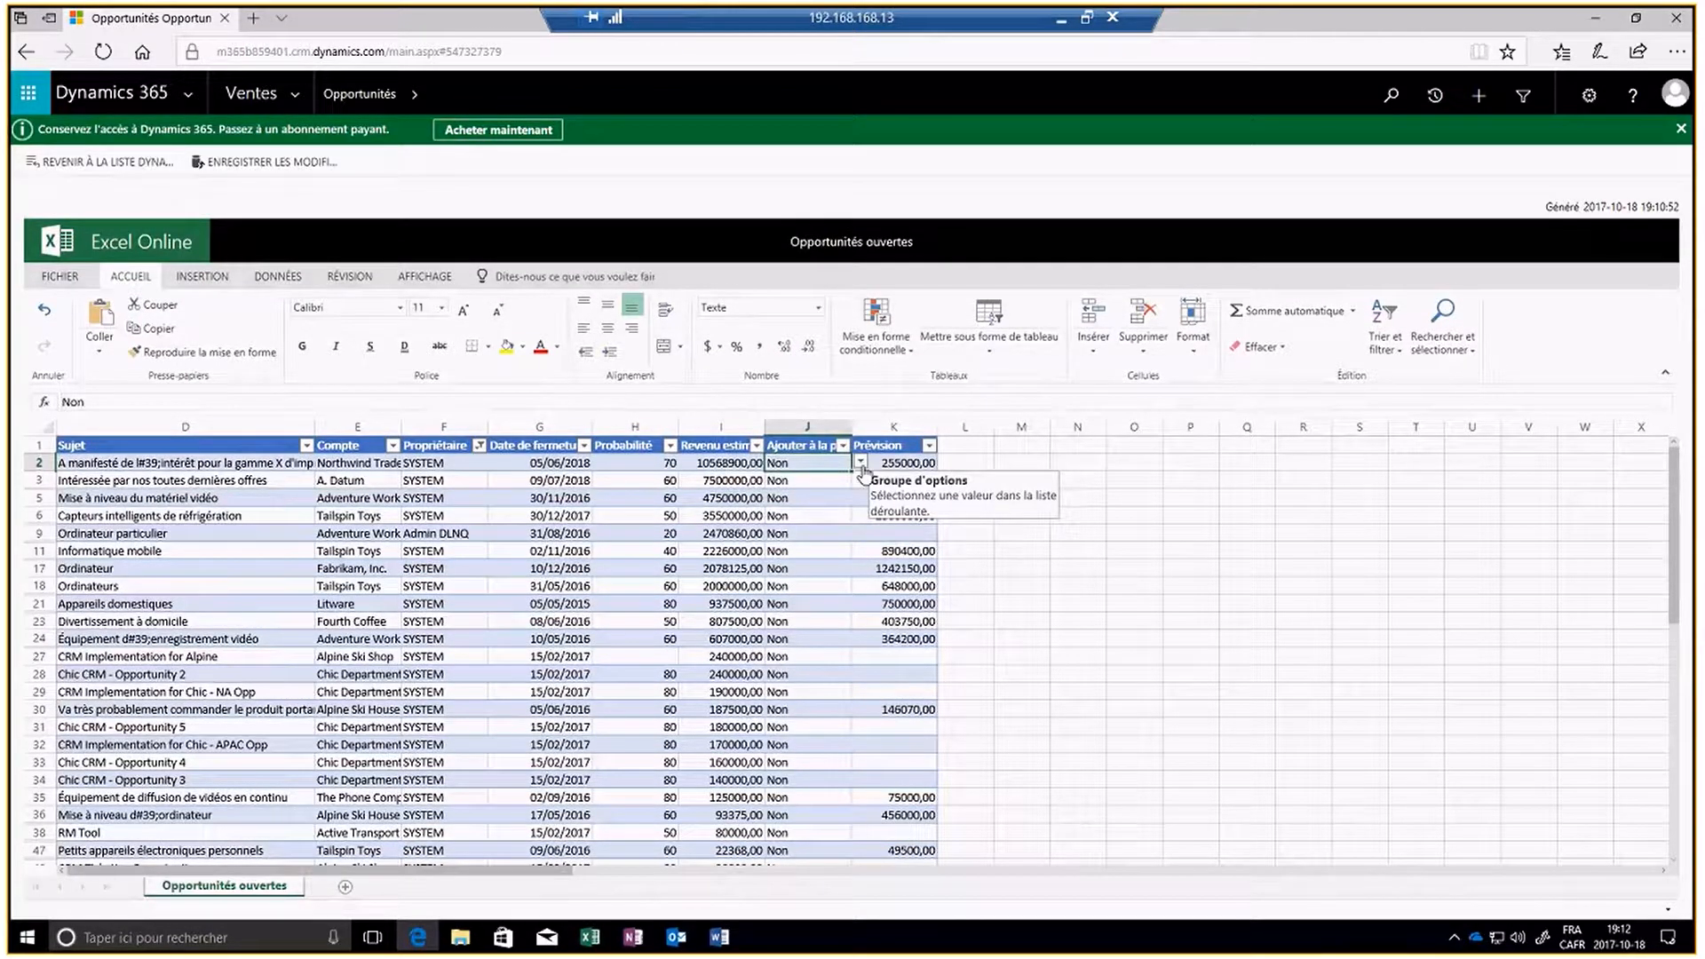
{"action": "left_click", "coordinate": [860, 462]}
{"action": "left_click", "coordinate": [790, 509]}
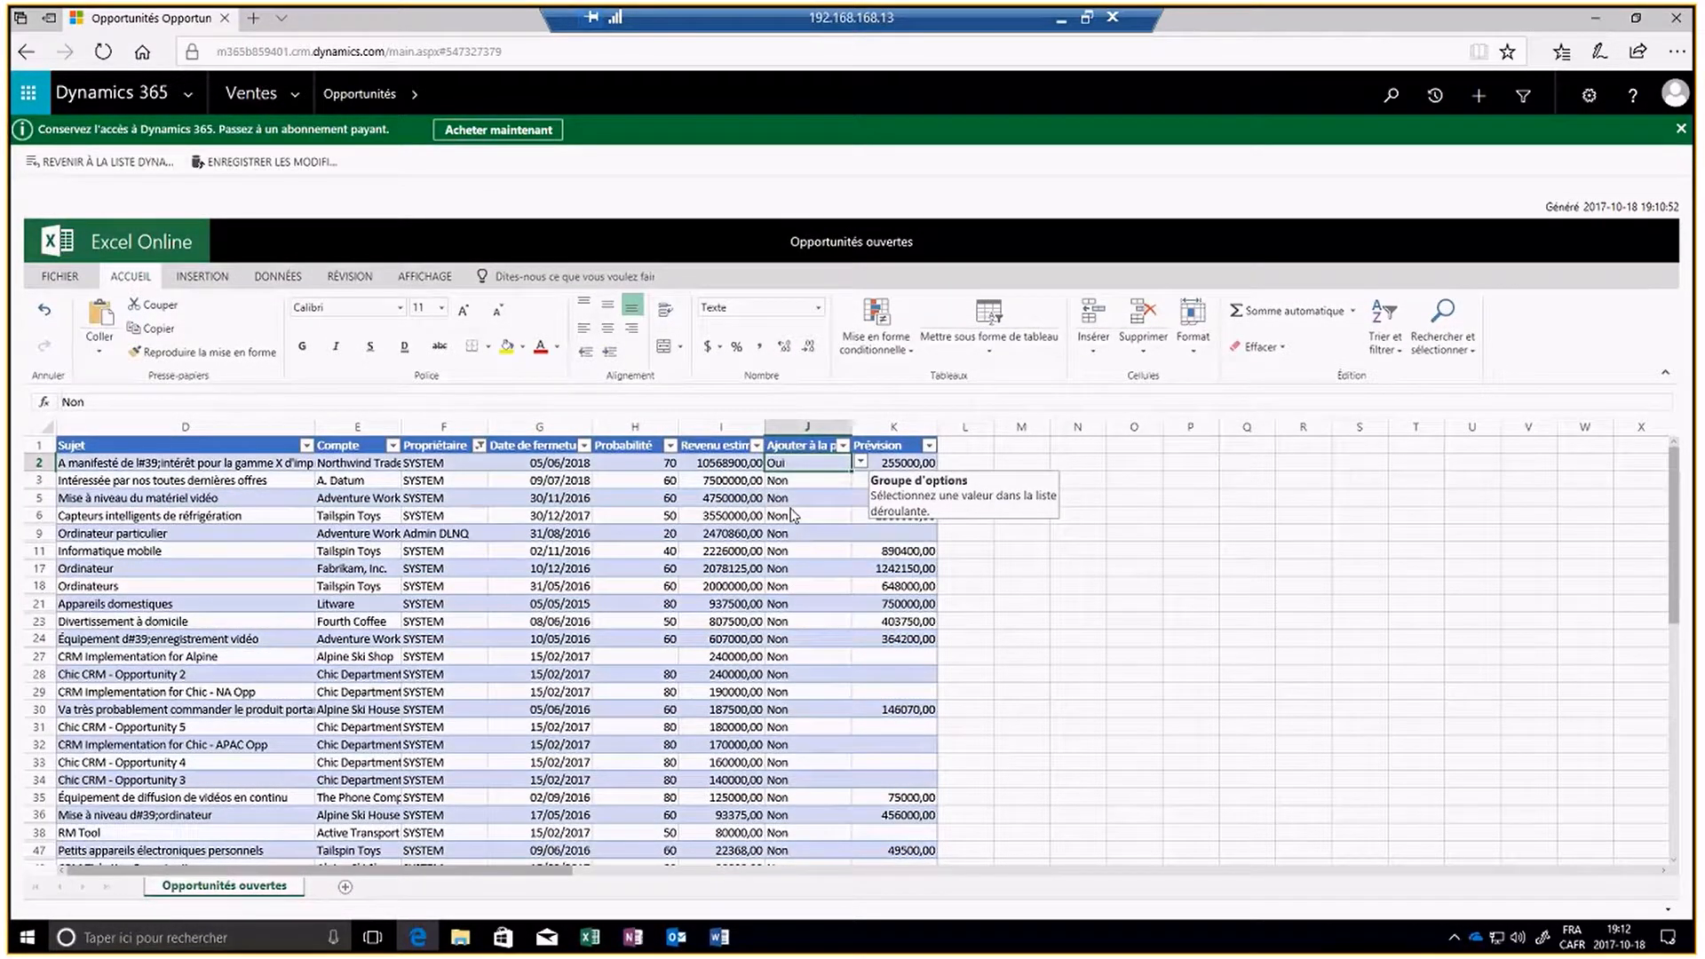
{"action": "key", "text": "Return"}
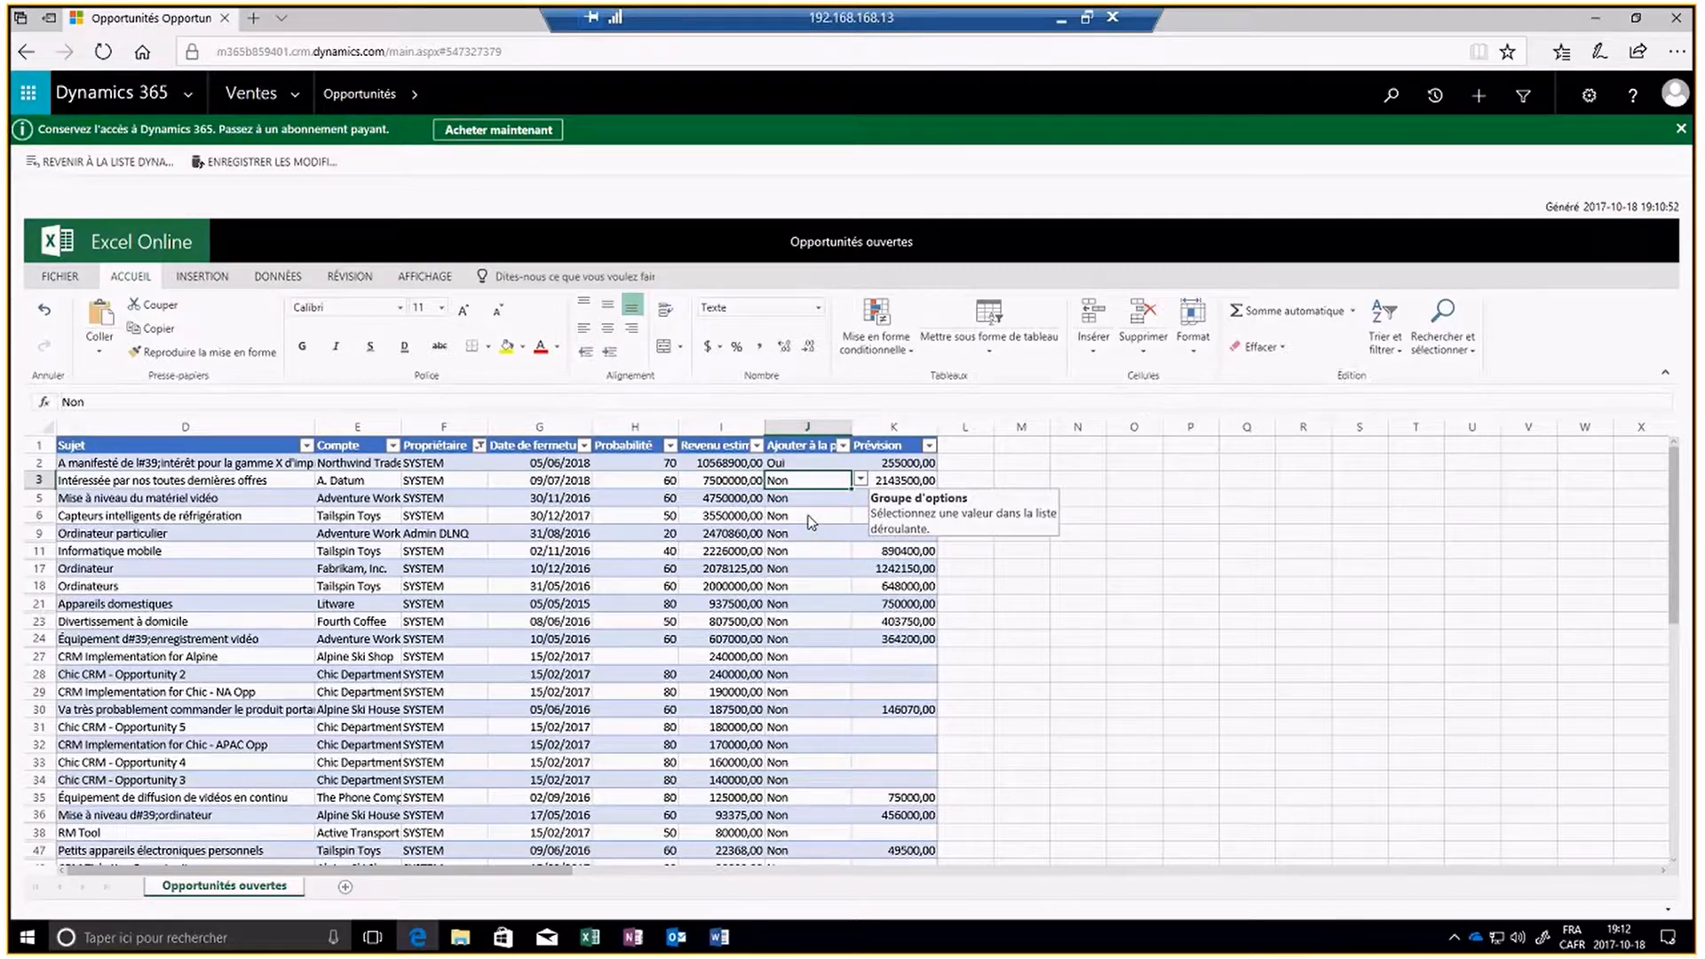
{"action": "left_click", "coordinate": [806, 536]}
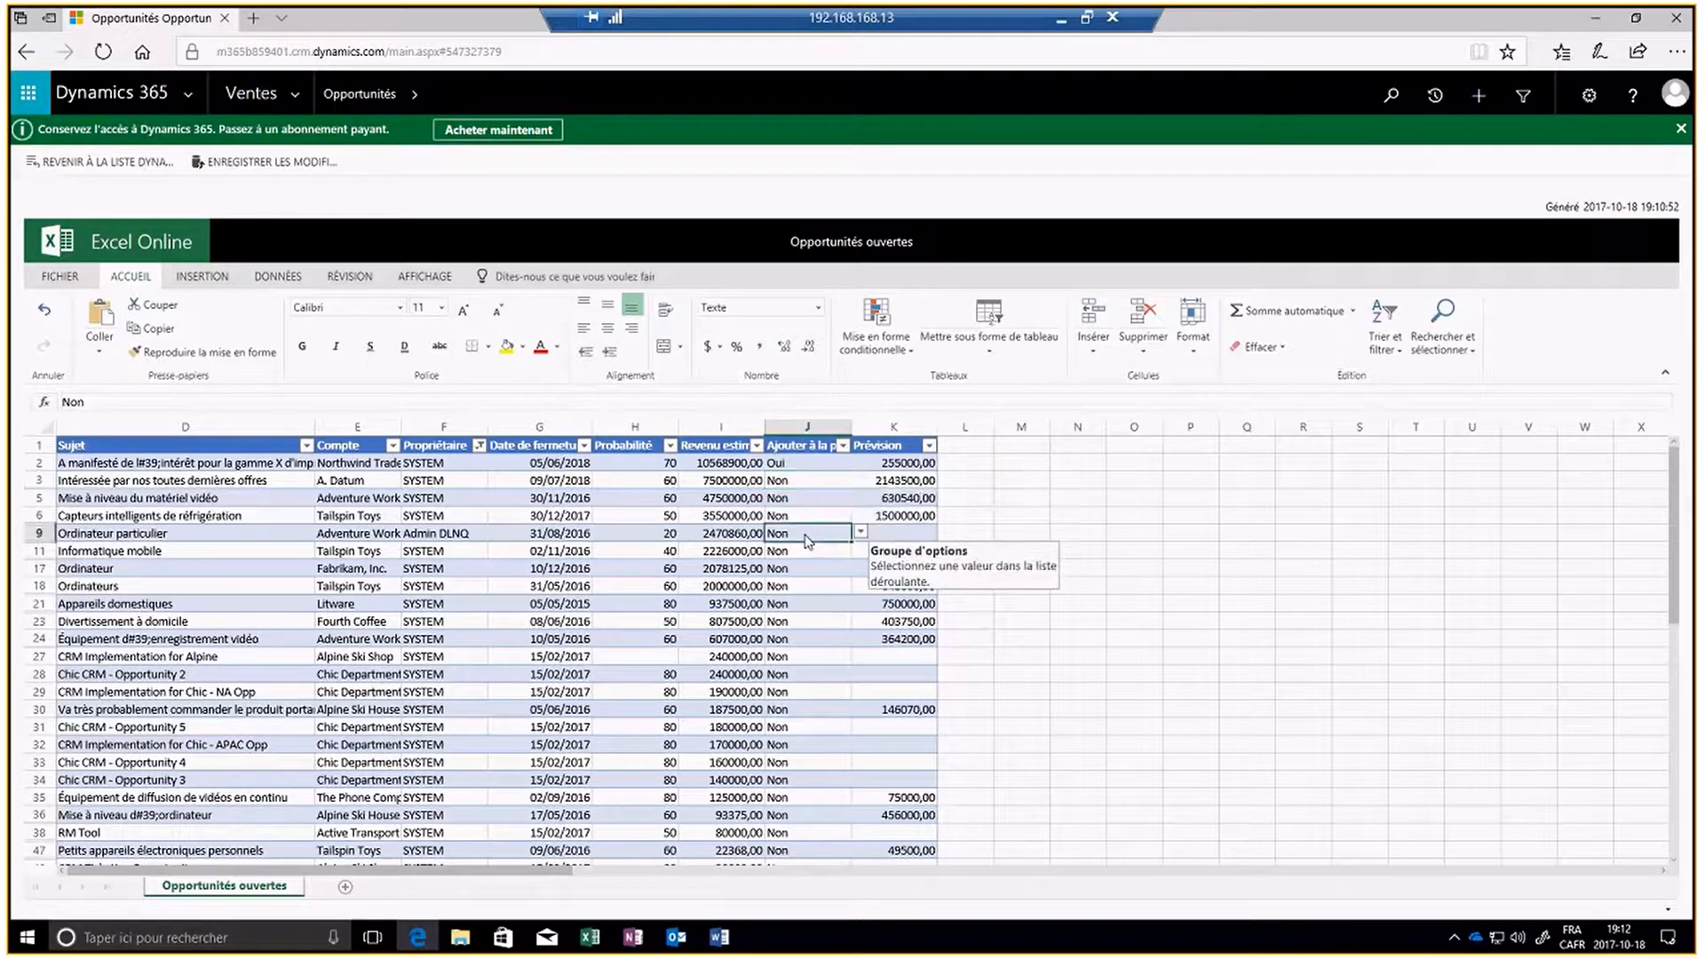
{"action": "left_click", "coordinate": [861, 534]}
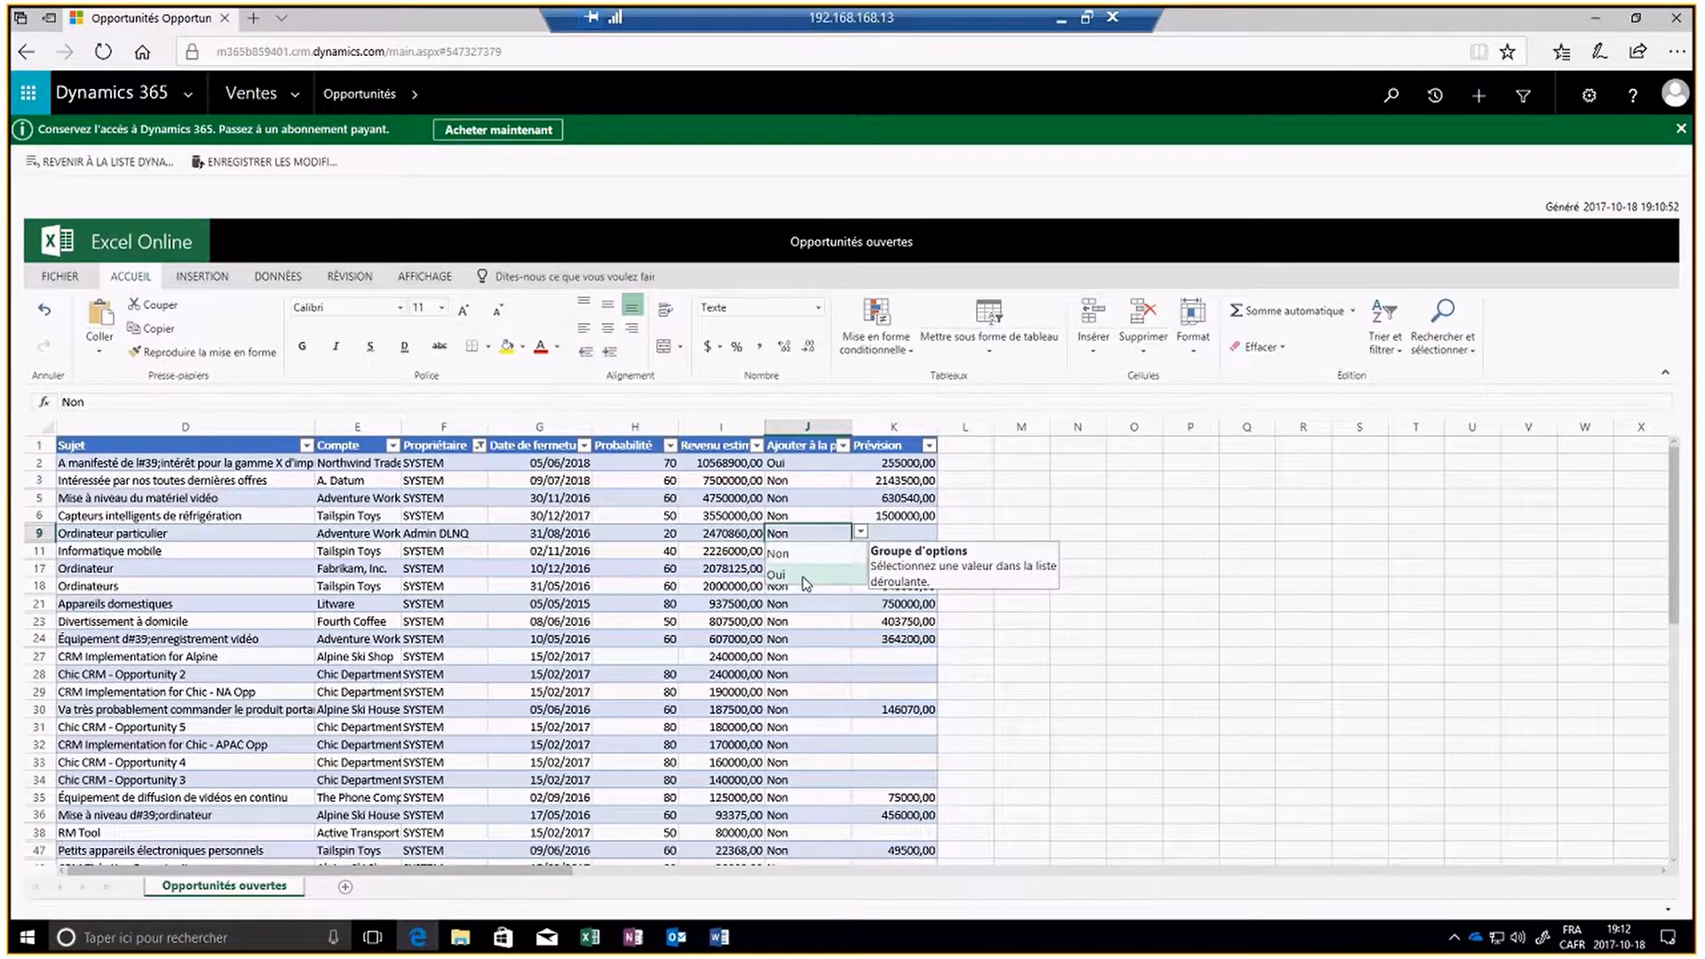
{"action": "left_click", "coordinate": [805, 581]}
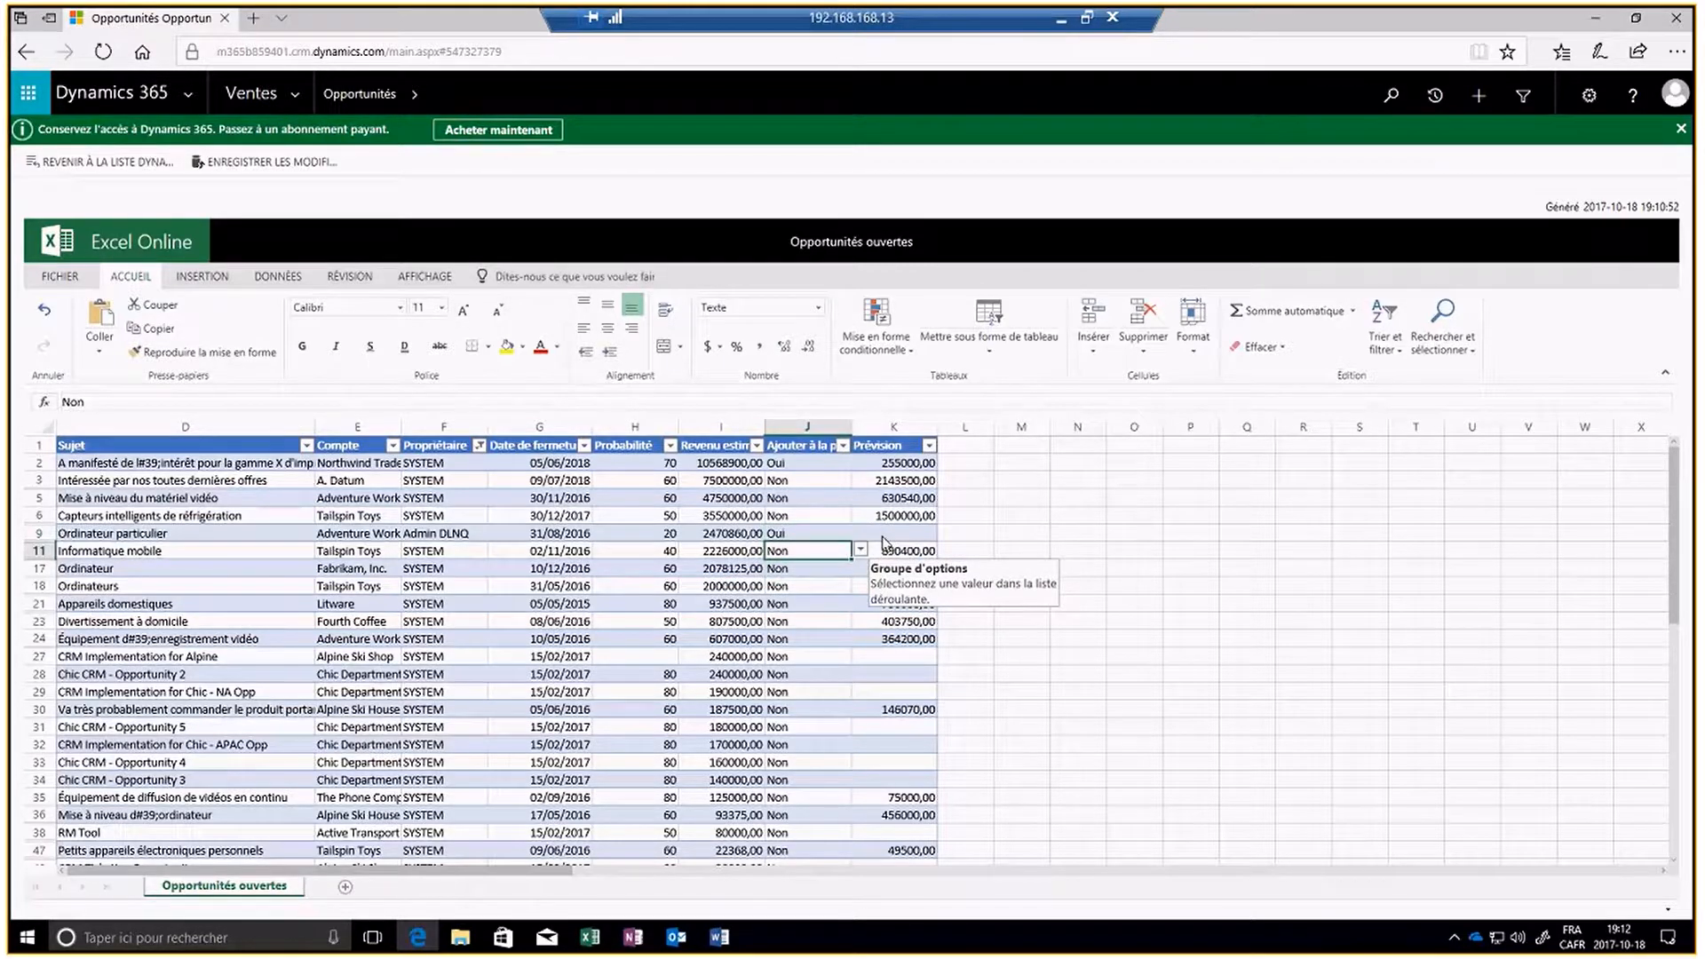
- Enter 100000 as the Prévision of the Ordinateur particulier opportunity in row 9
{"action": "left_click", "coordinate": [883, 535]}
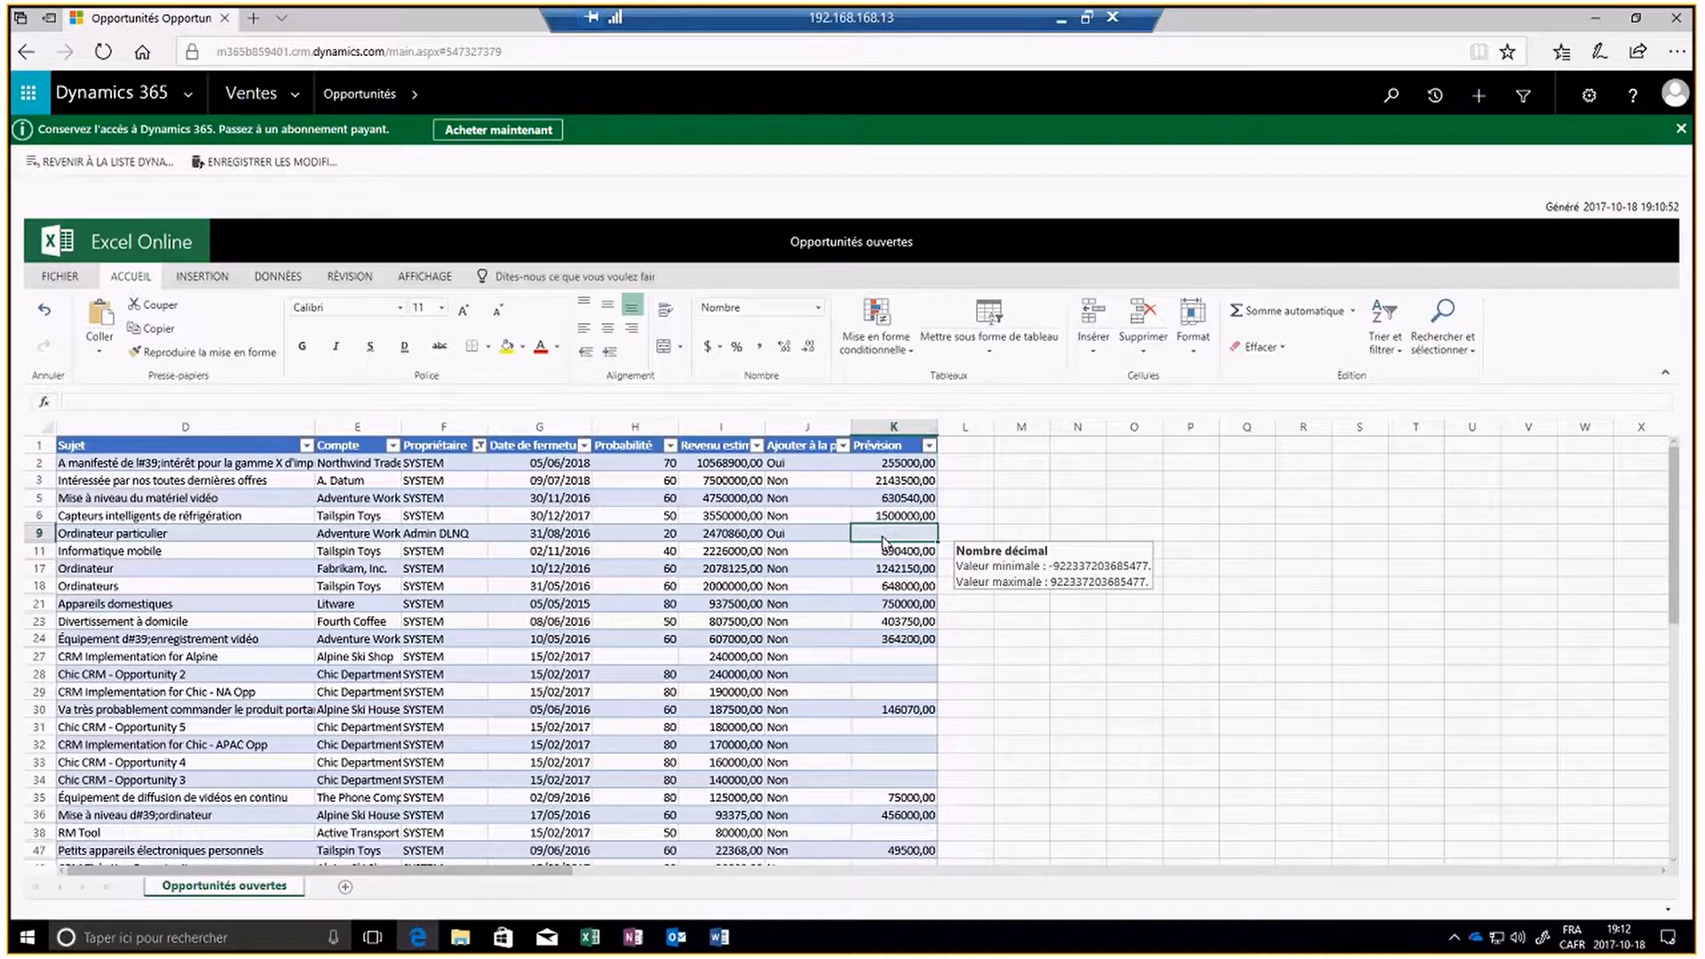
{"action": "type", "text": "100000"}
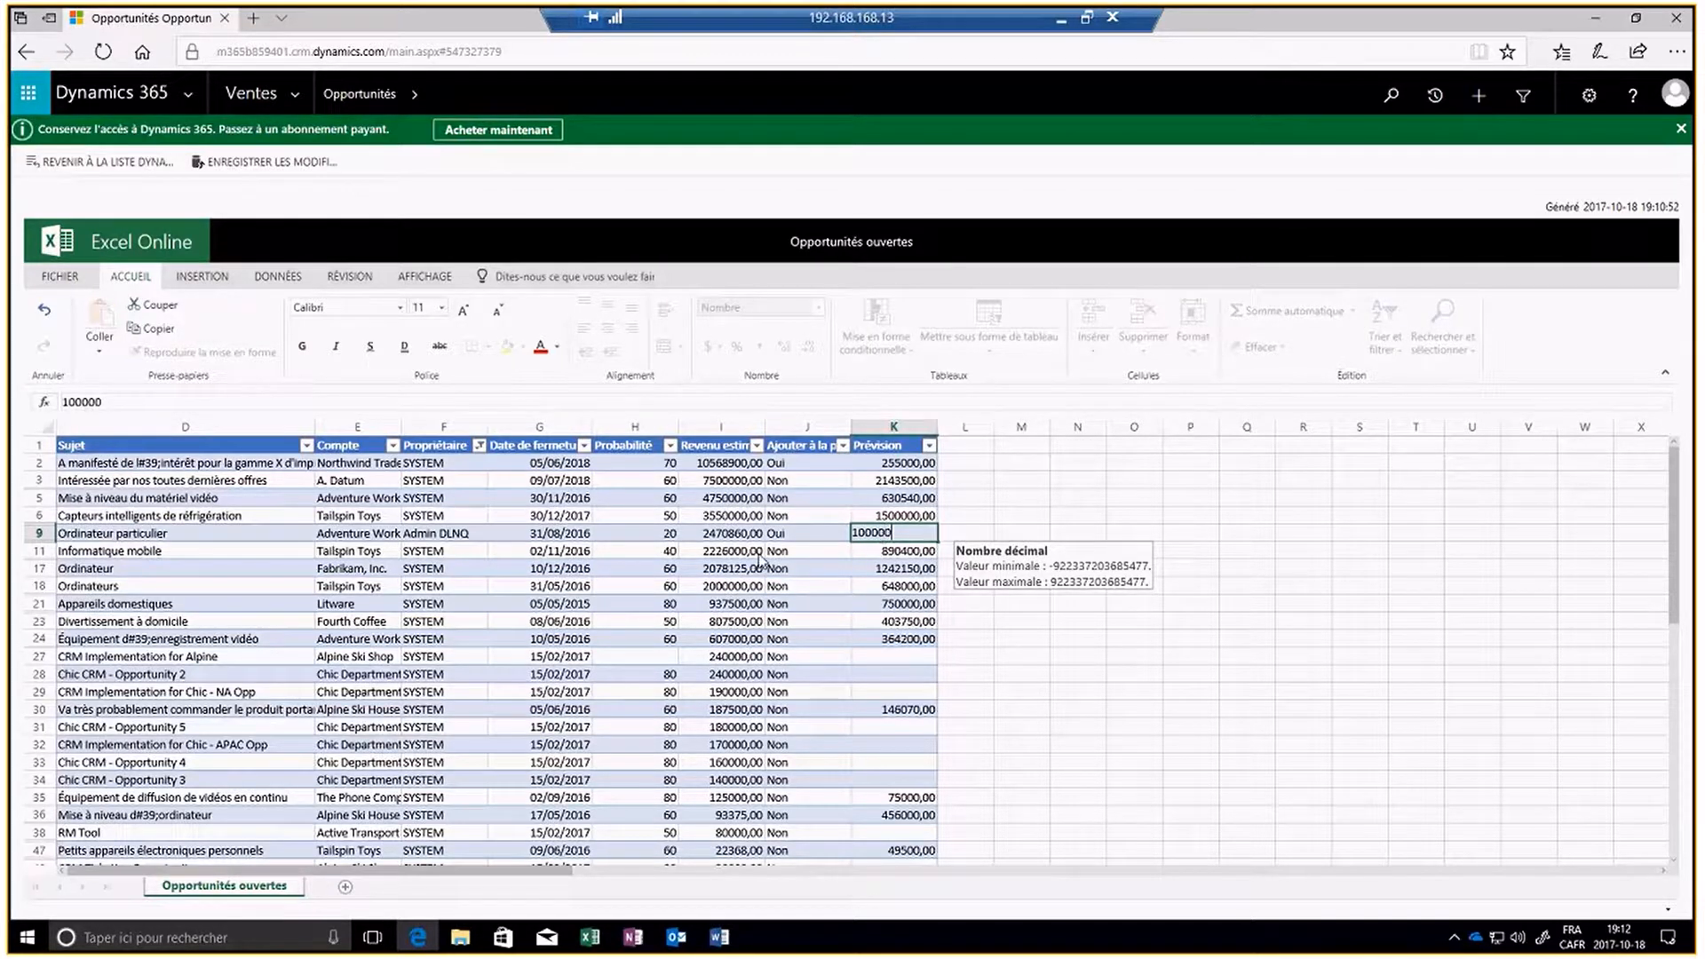
- Set the closing date of Informatique mobile in row 11 to 02/11/2017 and fill it down through row 24
{"action": "left_click", "coordinate": [577, 552]}
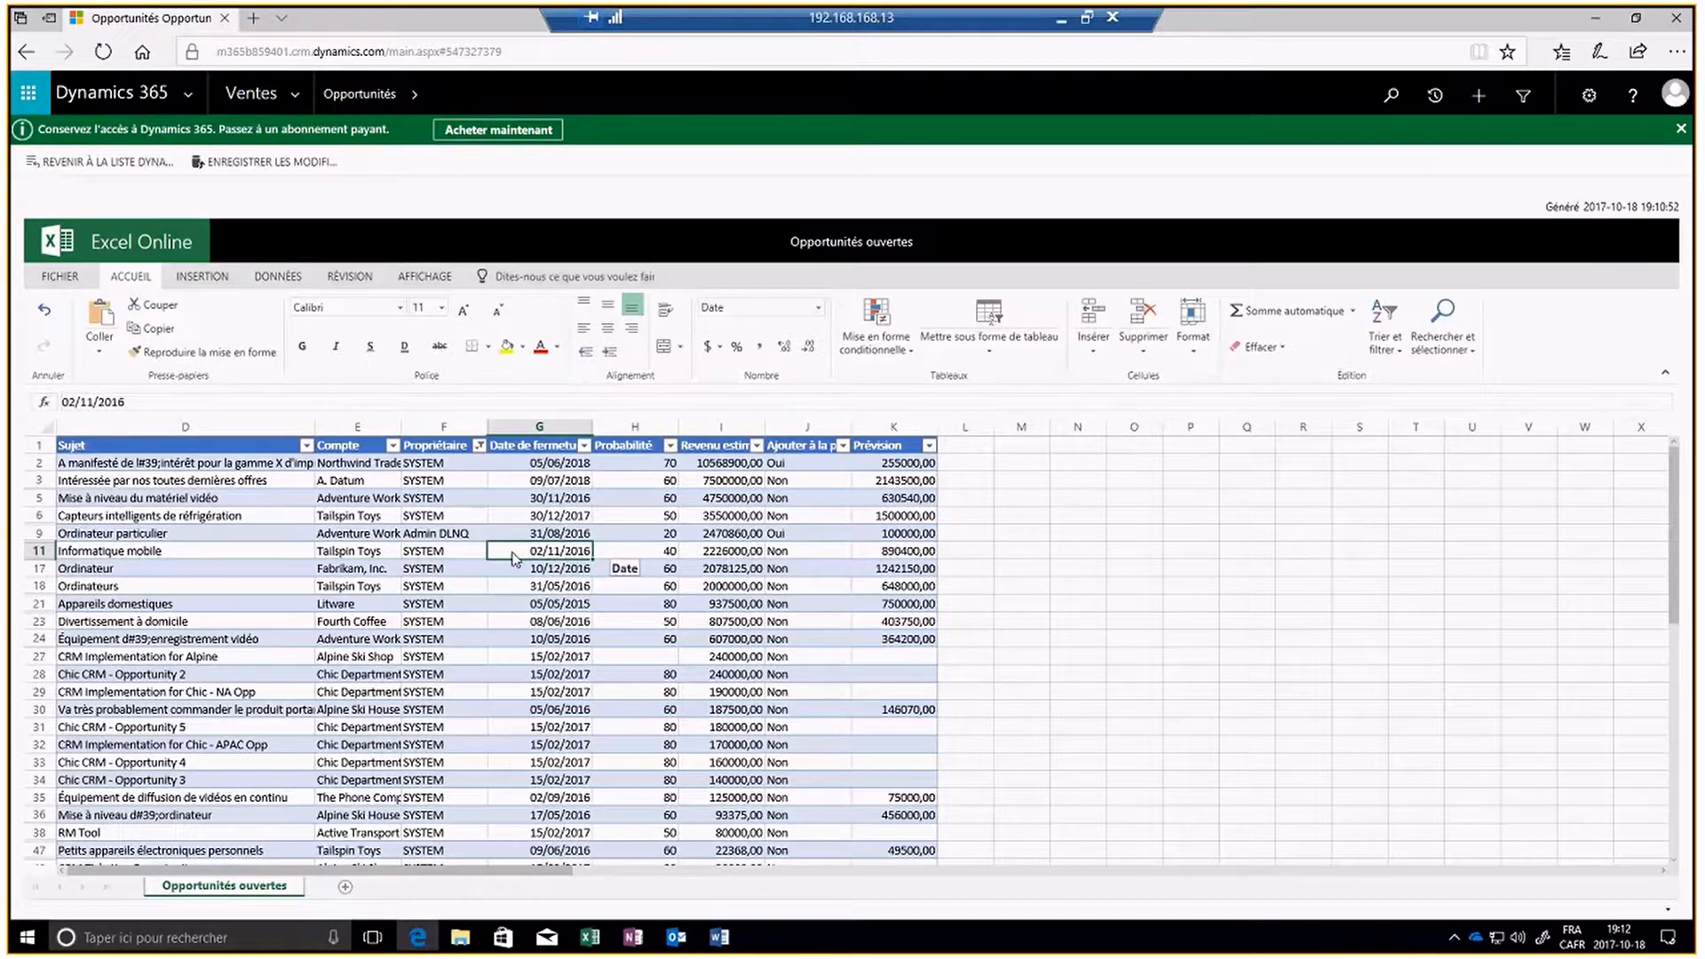
{"action": "type", "text": "02"}
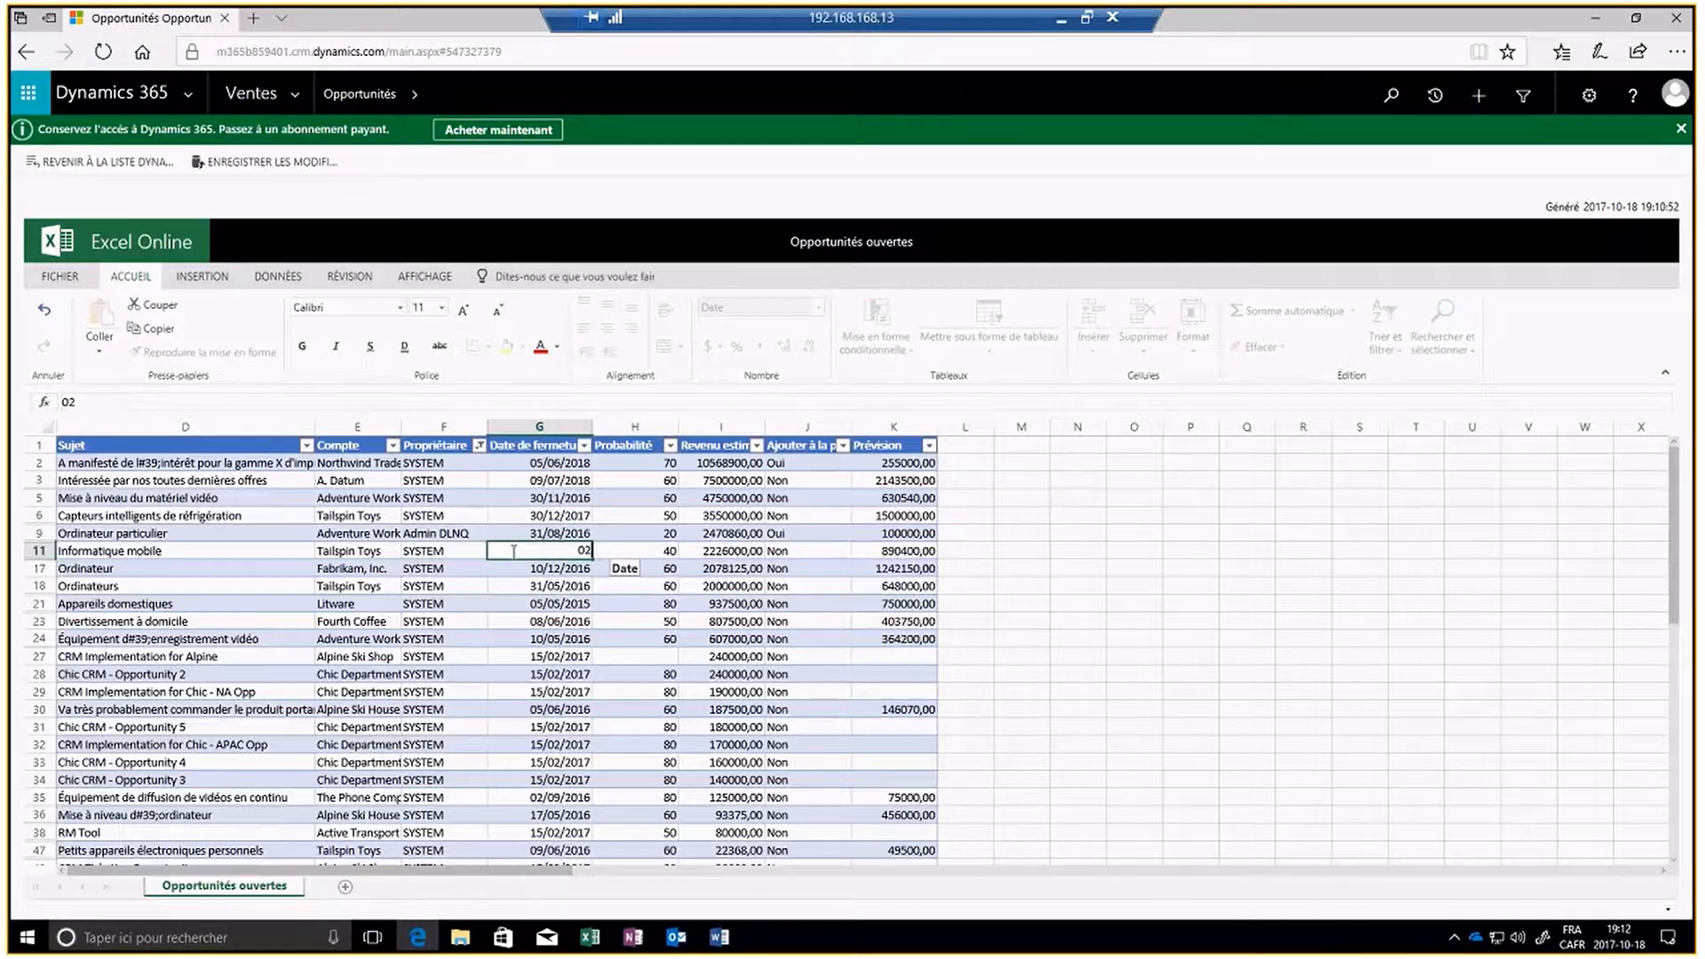
{"action": "type", "text": "/11/2017"}
{"action": "key", "text": "Return"}
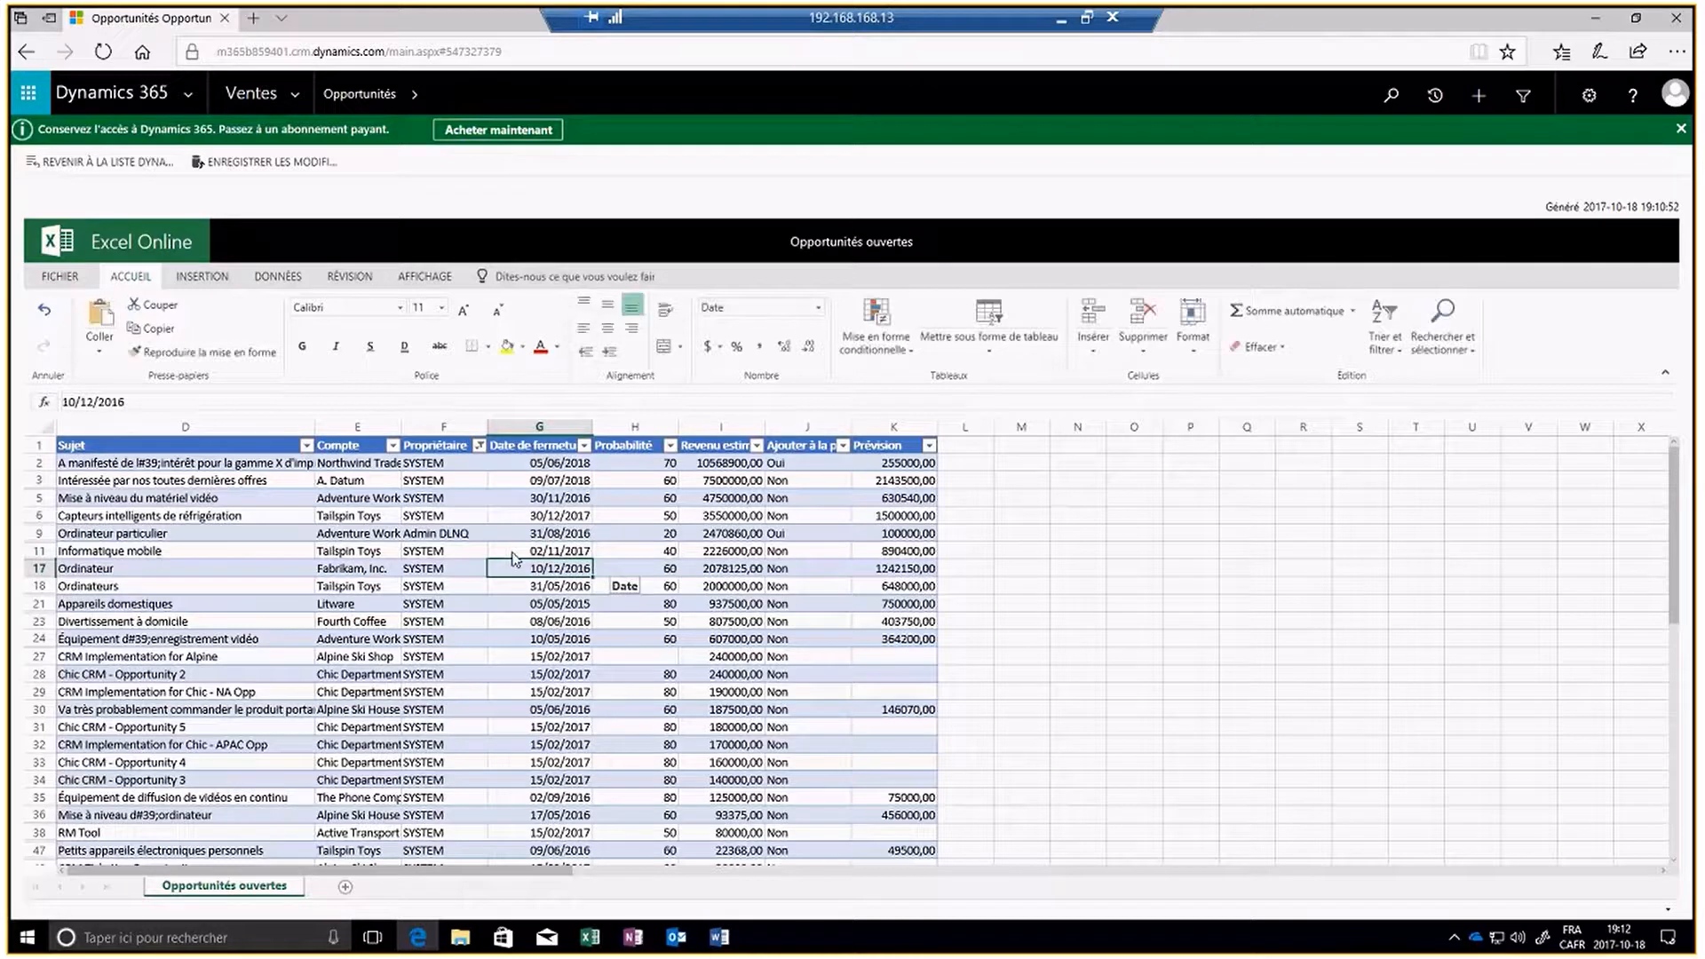
{"action": "left_click", "coordinate": [568, 551]}
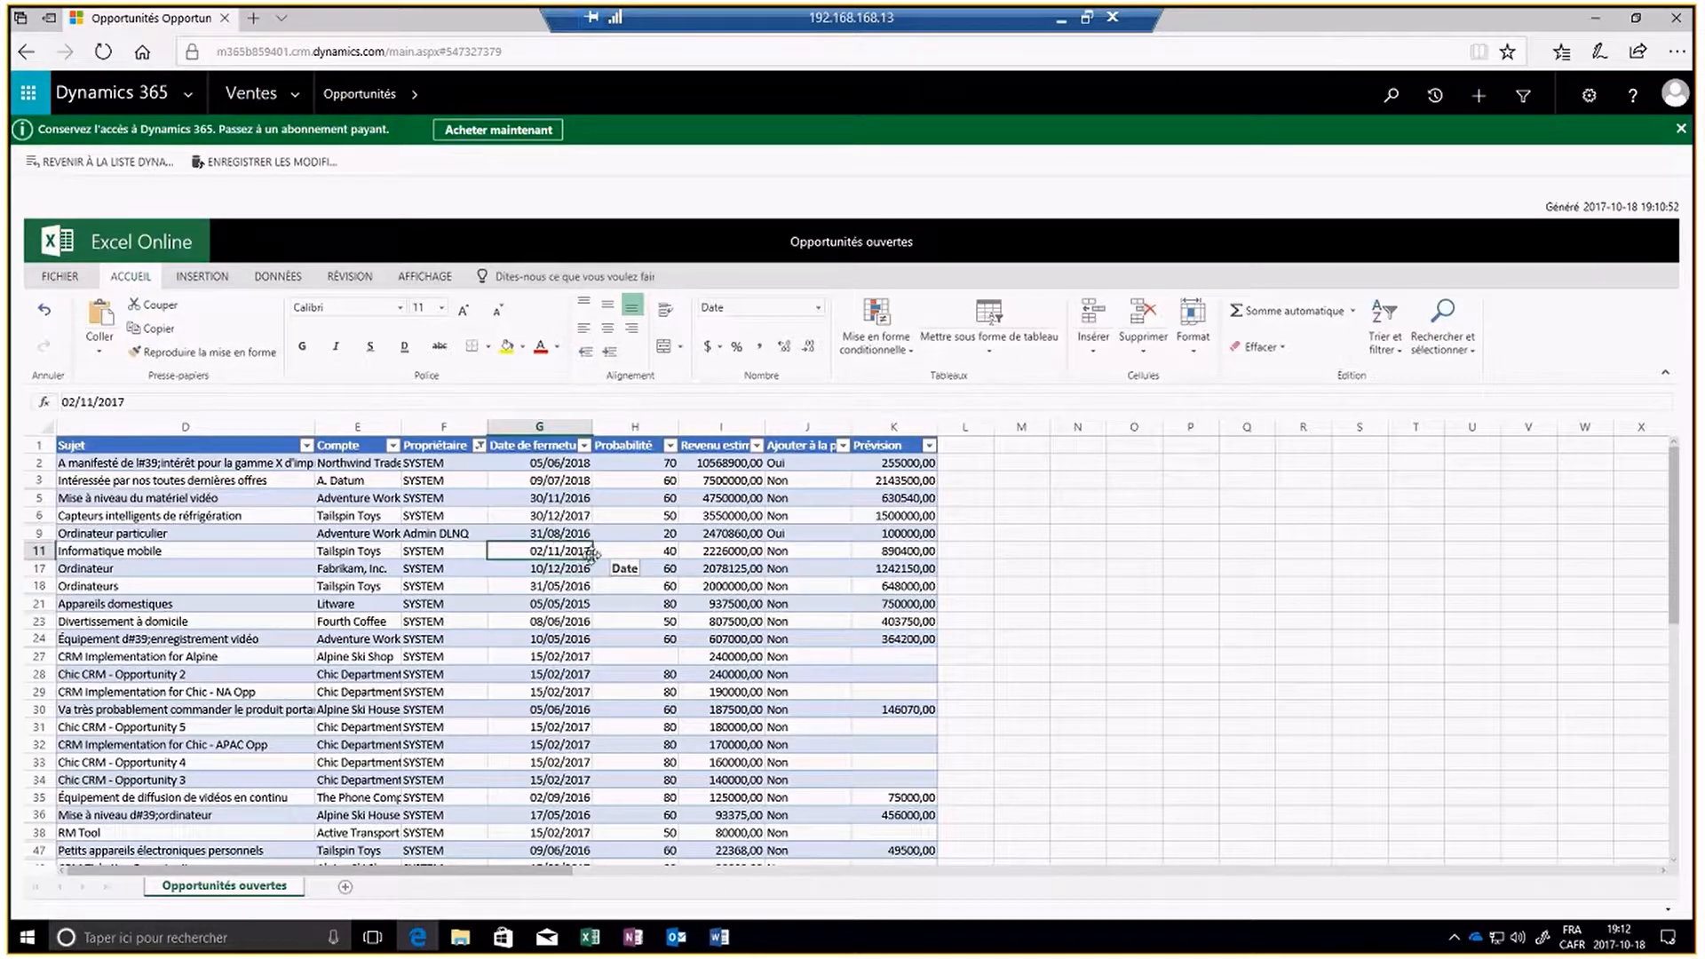
{"action": "left_click_drag", "start_coordinate": [590, 554], "coordinate": [591, 646]}
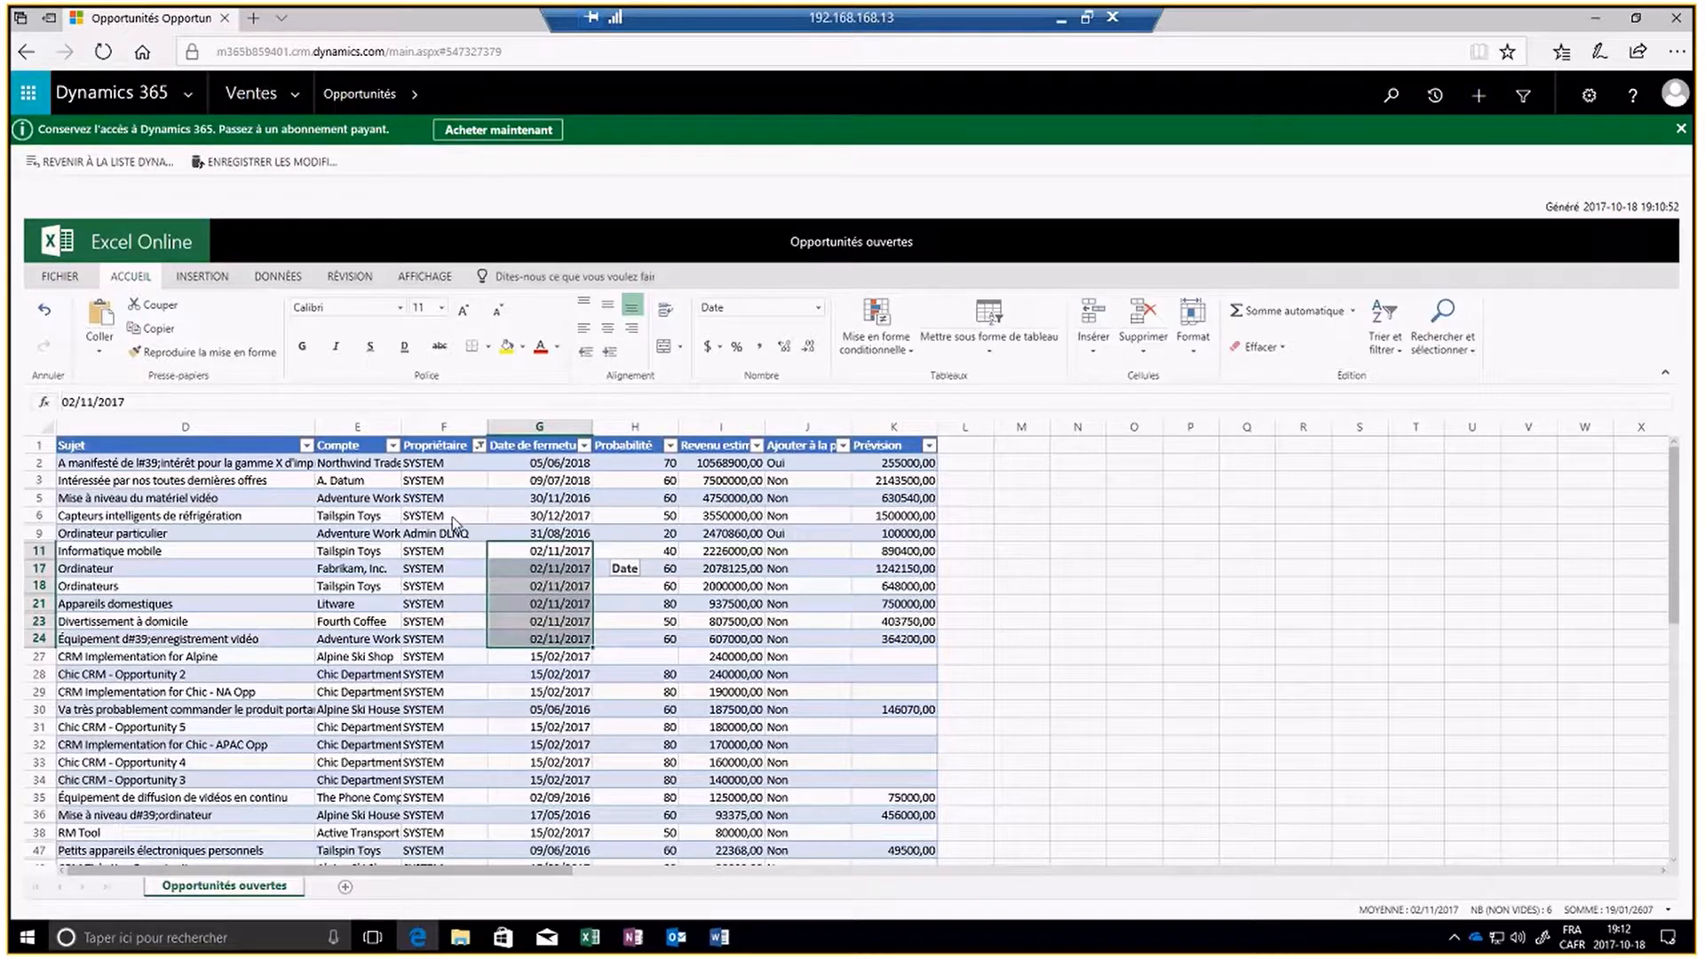
- Save the spreadsheet changes back to Dynamics 365 and open the list of imports
{"action": "left_click", "coordinate": [233, 166]}
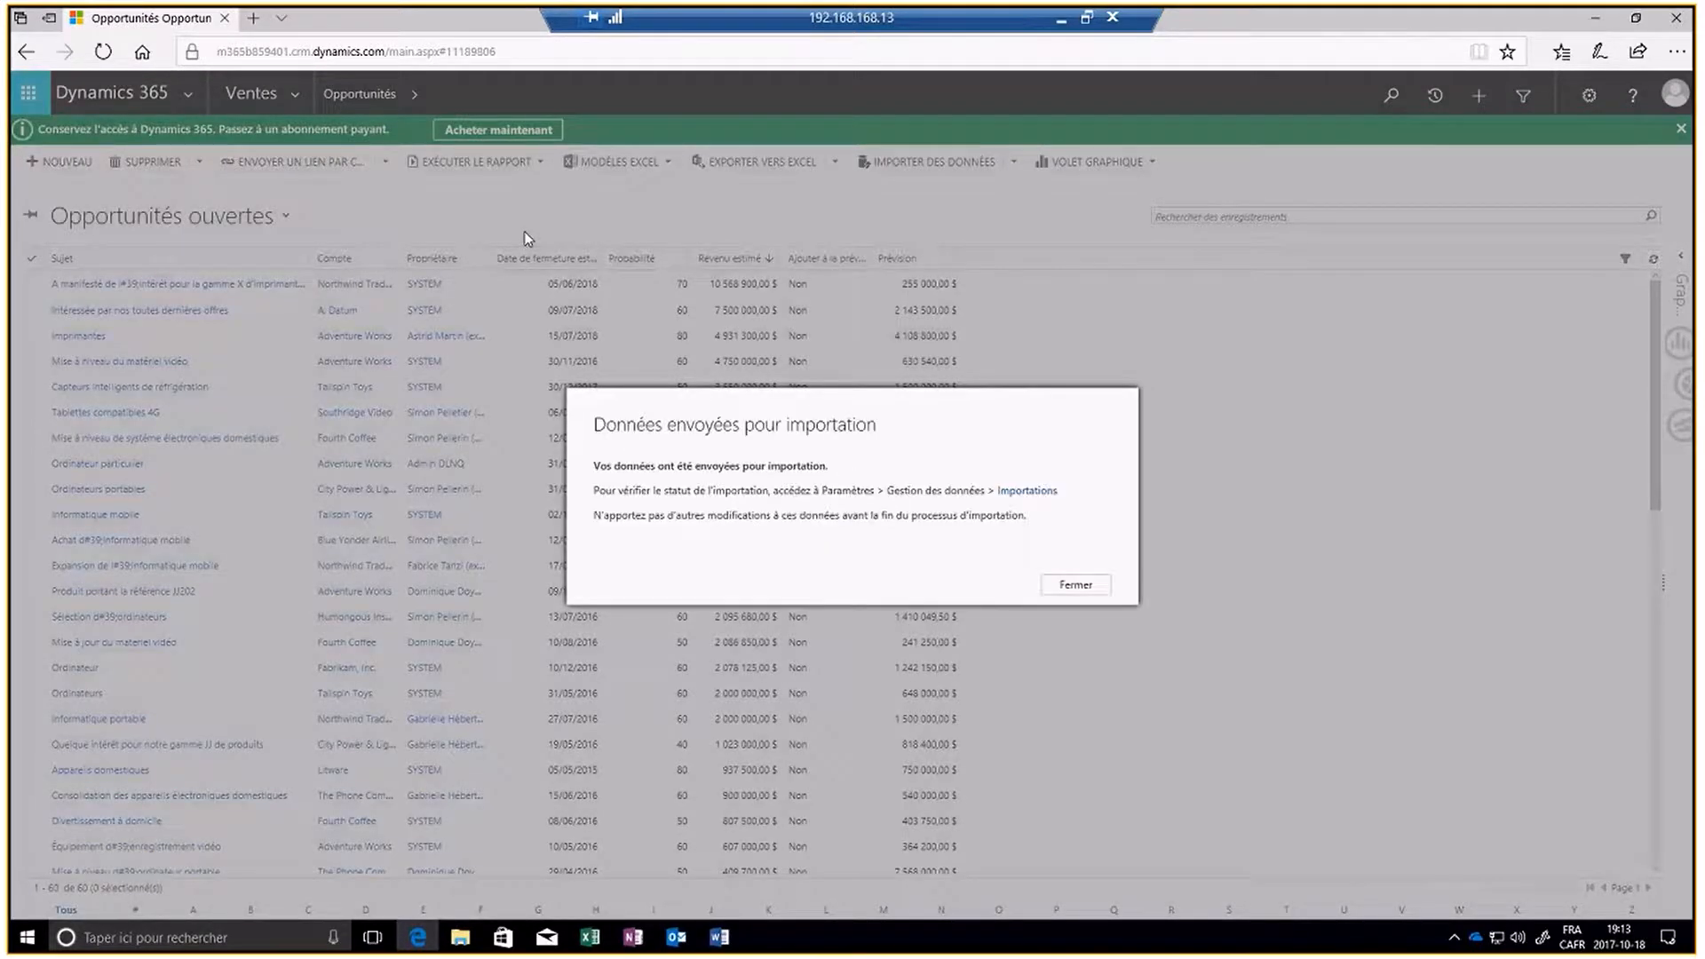
{"action": "left_click", "coordinate": [1025, 491]}
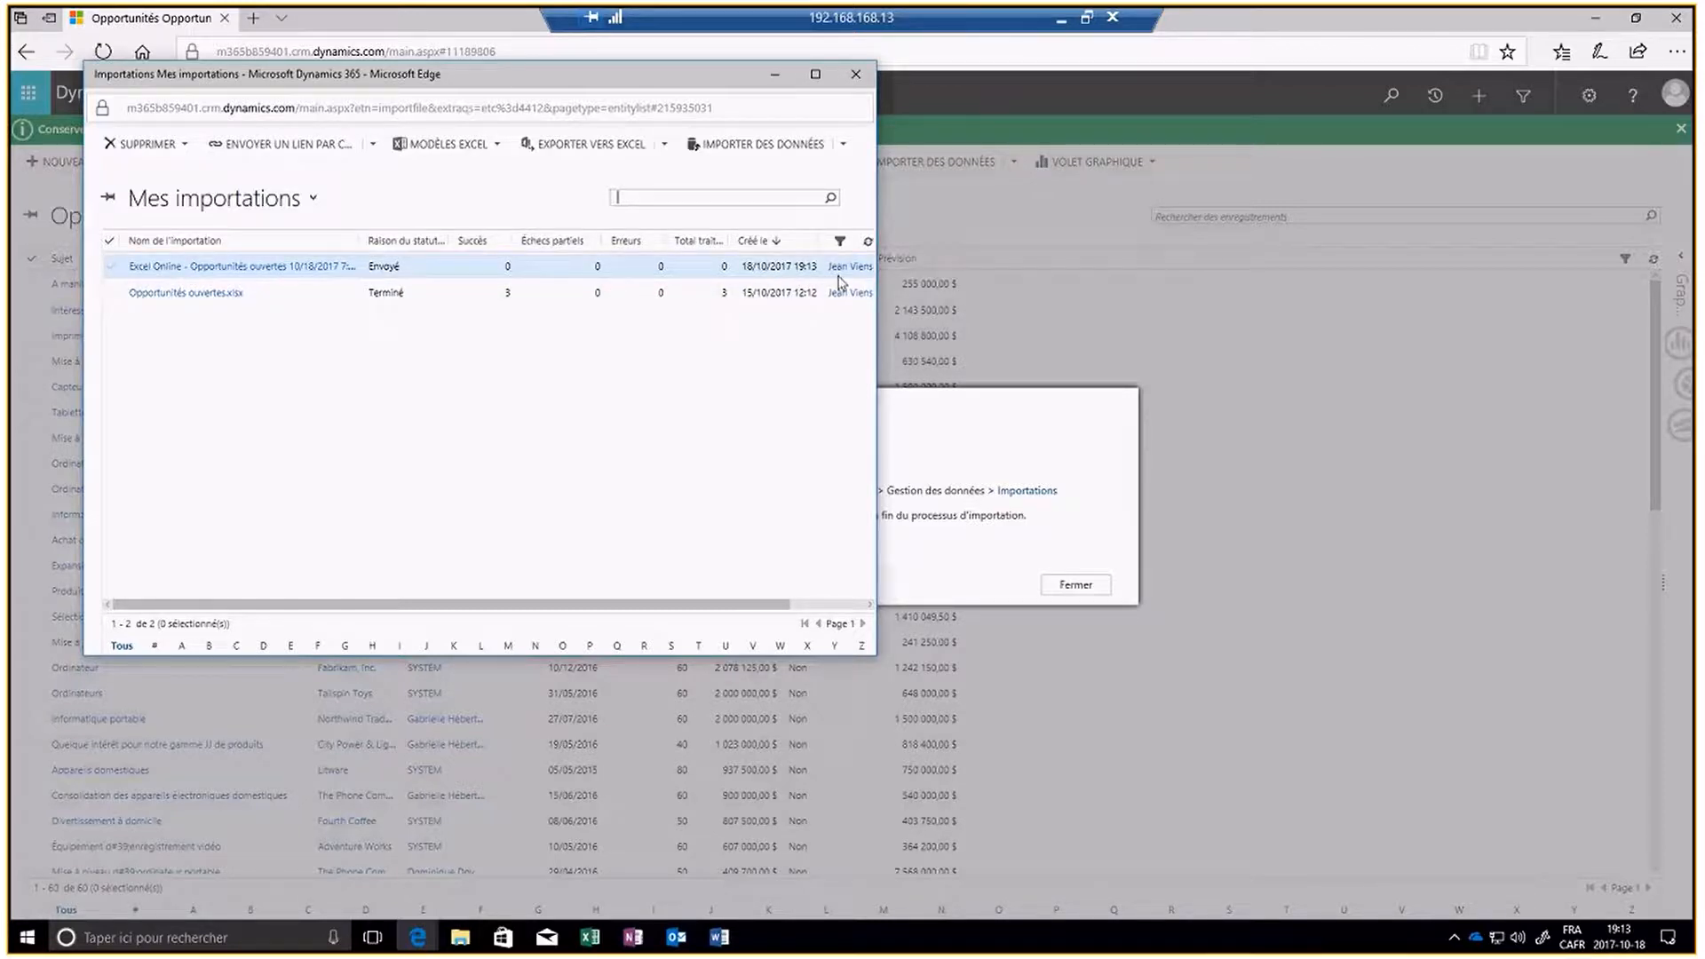
- Refresh Mes importations repeatedly to check the status of the Excel Online import, and close the imports window
{"action": "left_click", "coordinate": [868, 241]}
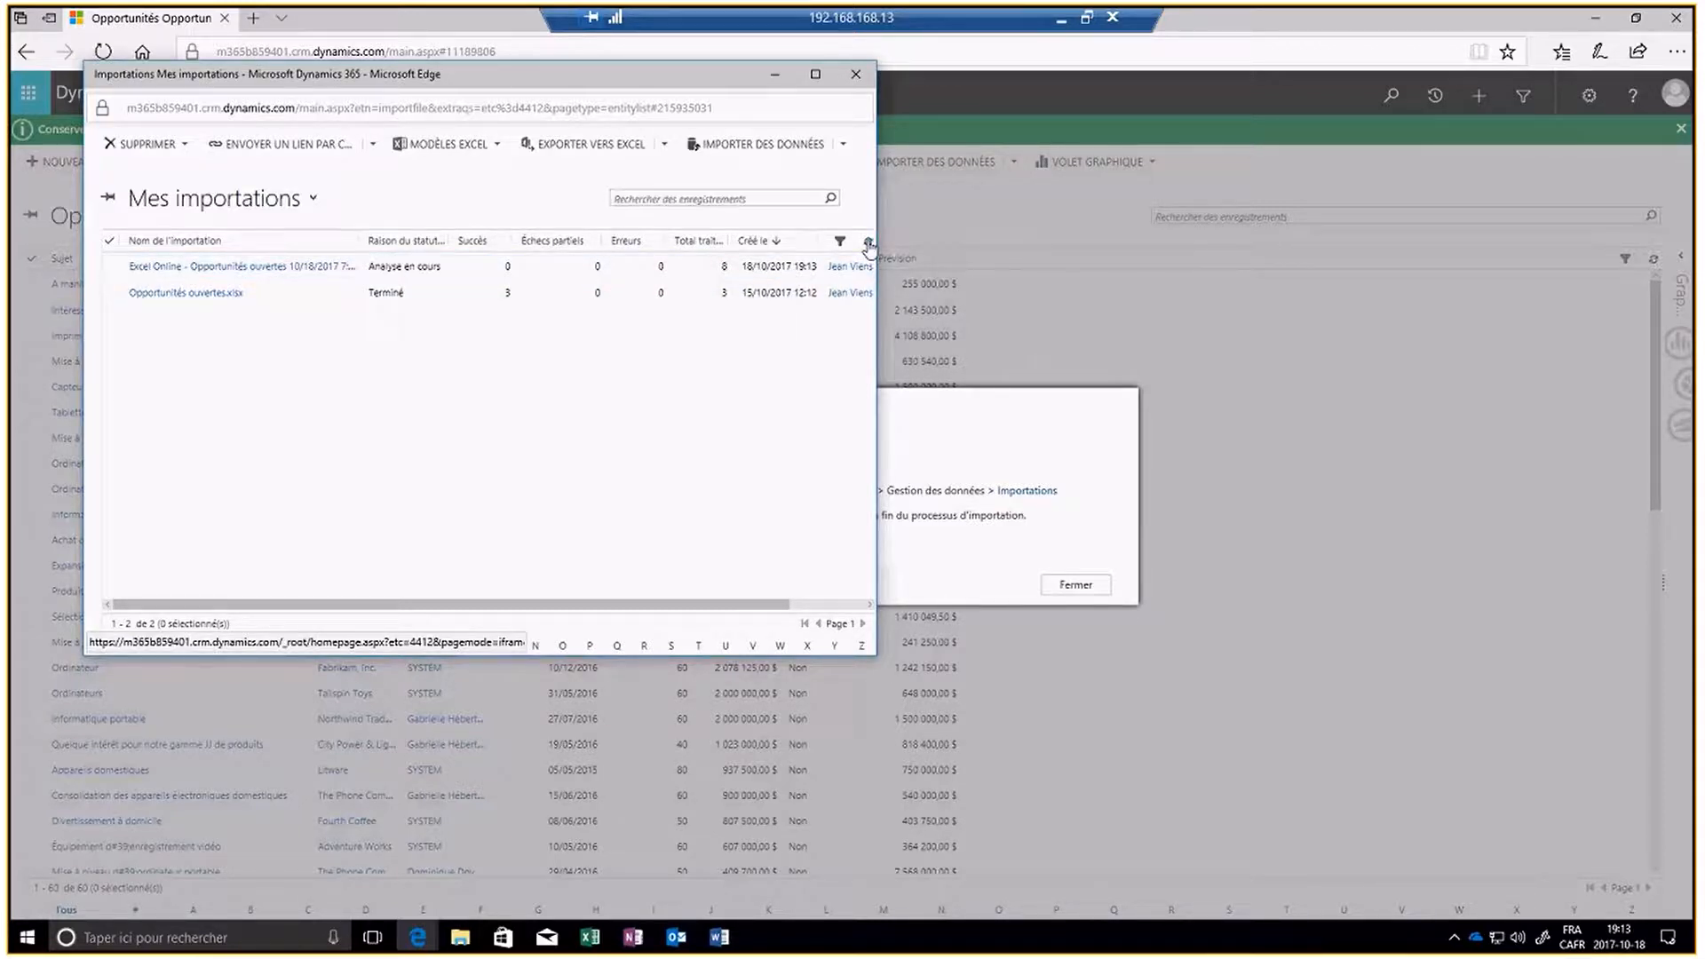
{"action": "left_click", "coordinate": [868, 241]}
{"action": "left_click", "coordinate": [868, 241]}
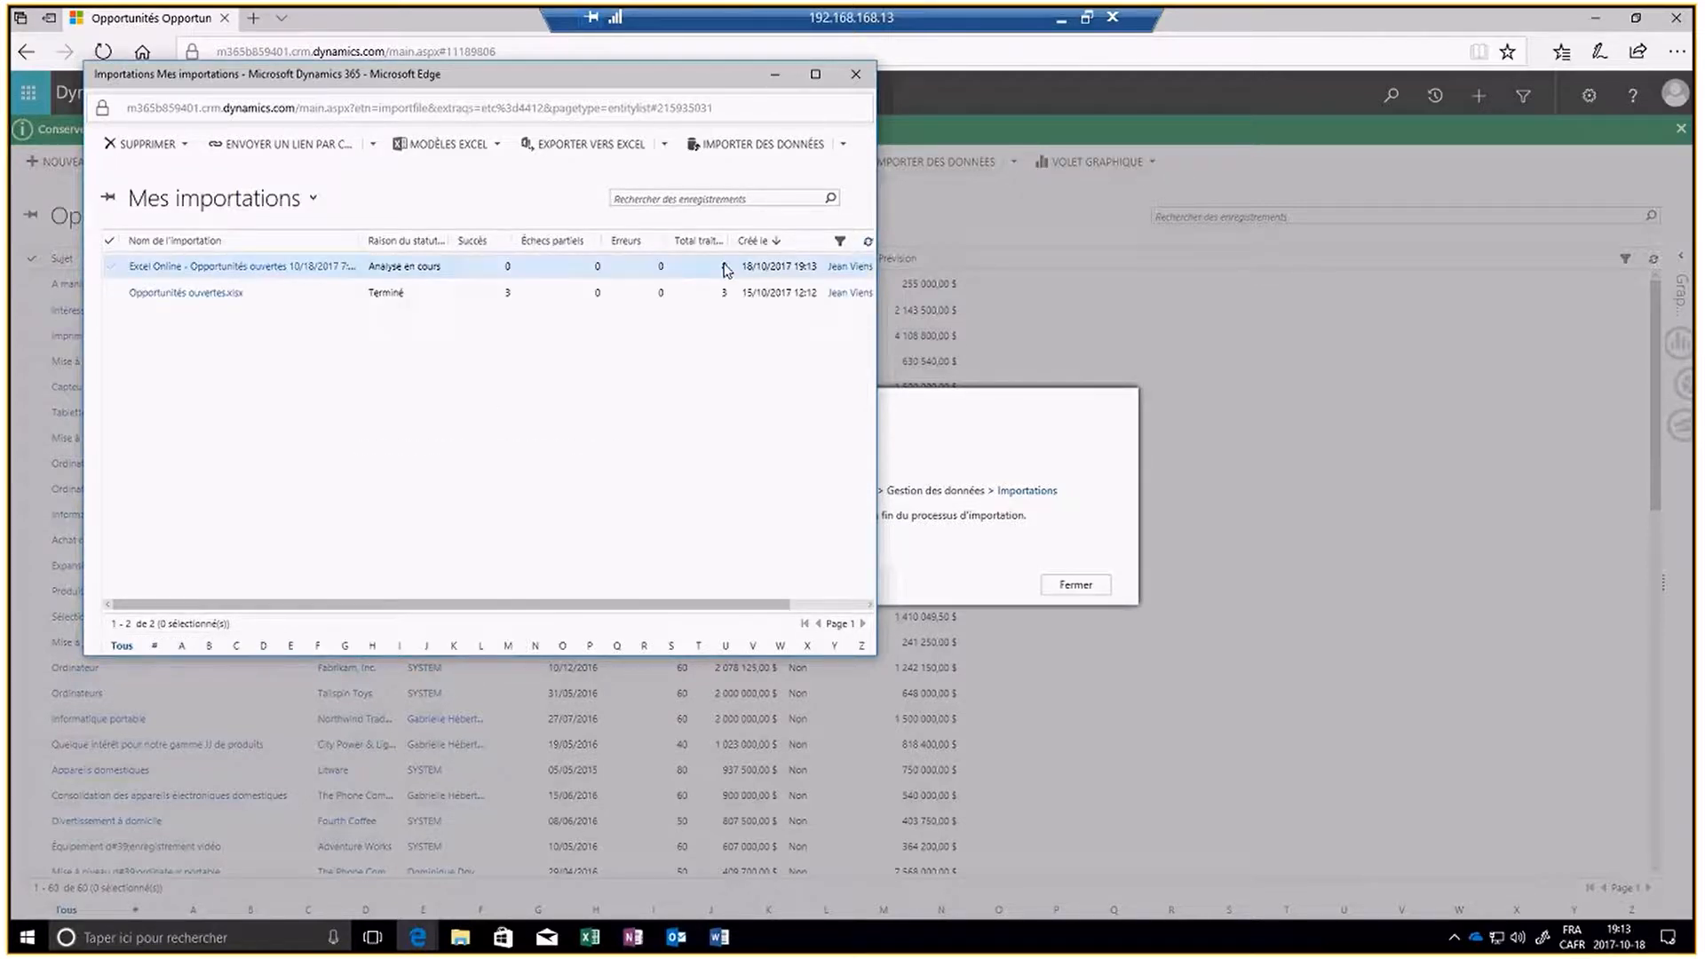
{"action": "left_click", "coordinate": [868, 240]}
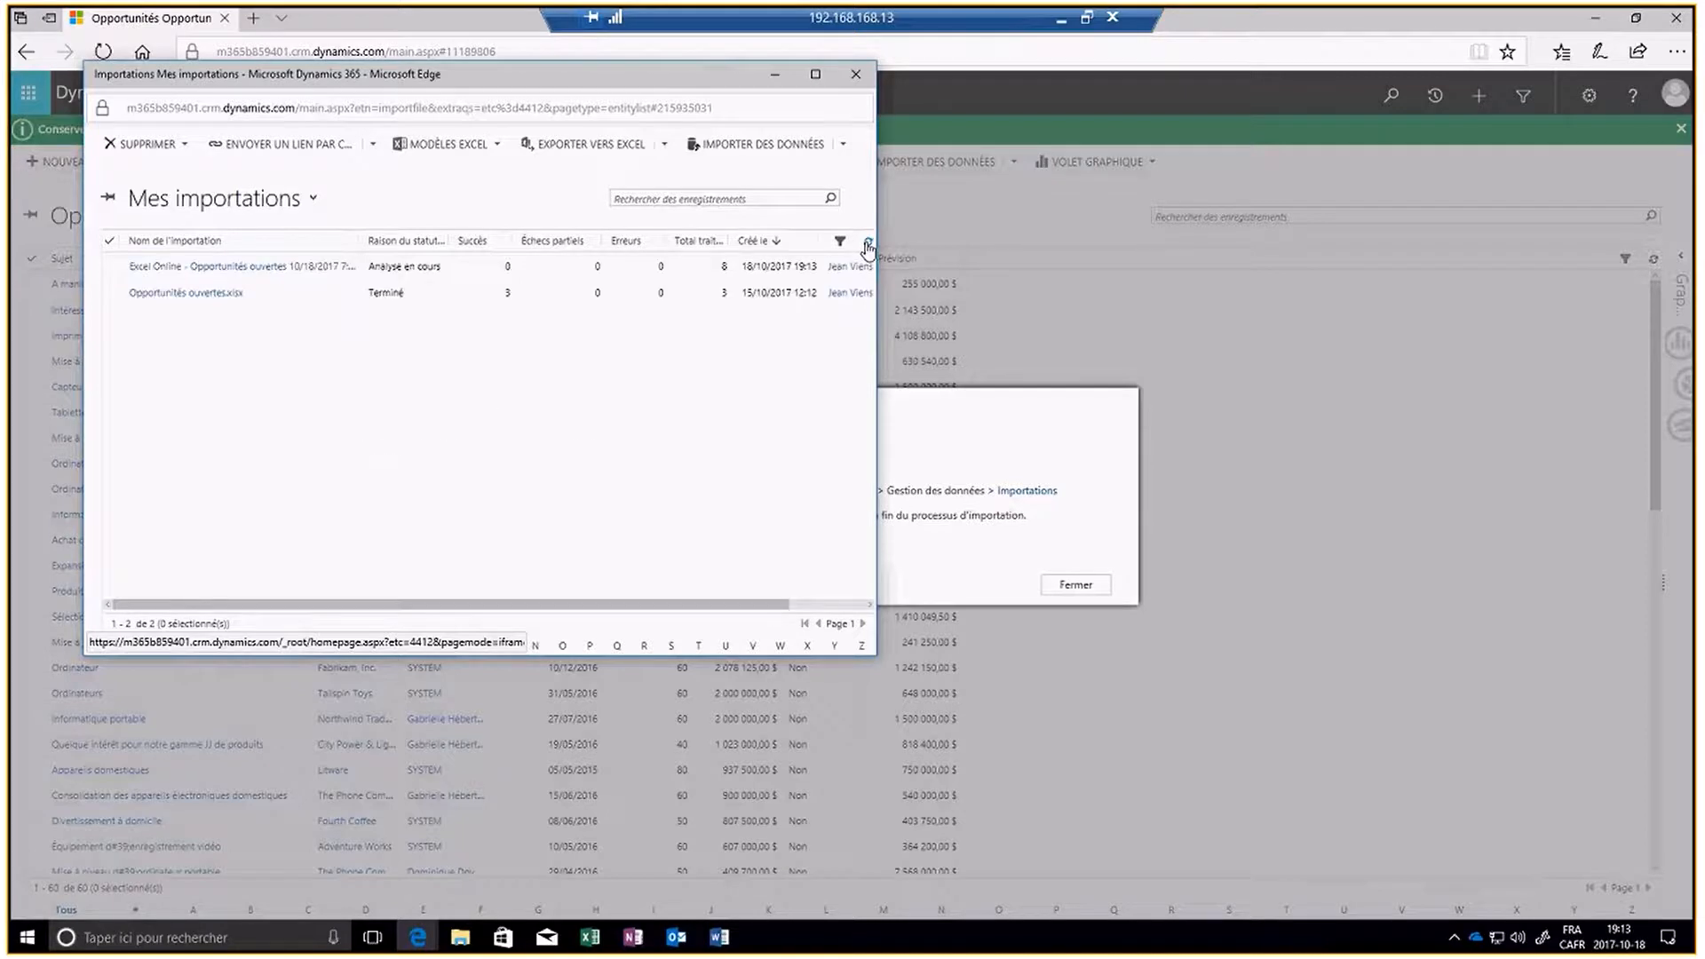
{"action": "left_click", "coordinate": [868, 240]}
{"action": "left_click", "coordinate": [867, 241]}
{"action": "left_click", "coordinate": [868, 241]}
{"action": "left_click", "coordinate": [868, 241]}
{"action": "left_click", "coordinate": [867, 241]}
{"action": "left_click", "coordinate": [867, 241]}
{"action": "left_click", "coordinate": [868, 241]}
{"action": "left_click", "coordinate": [867, 240]}
{"action": "left_click", "coordinate": [867, 241]}
{"action": "left_click", "coordinate": [867, 242]}
{"action": "left_click", "coordinate": [867, 243]}
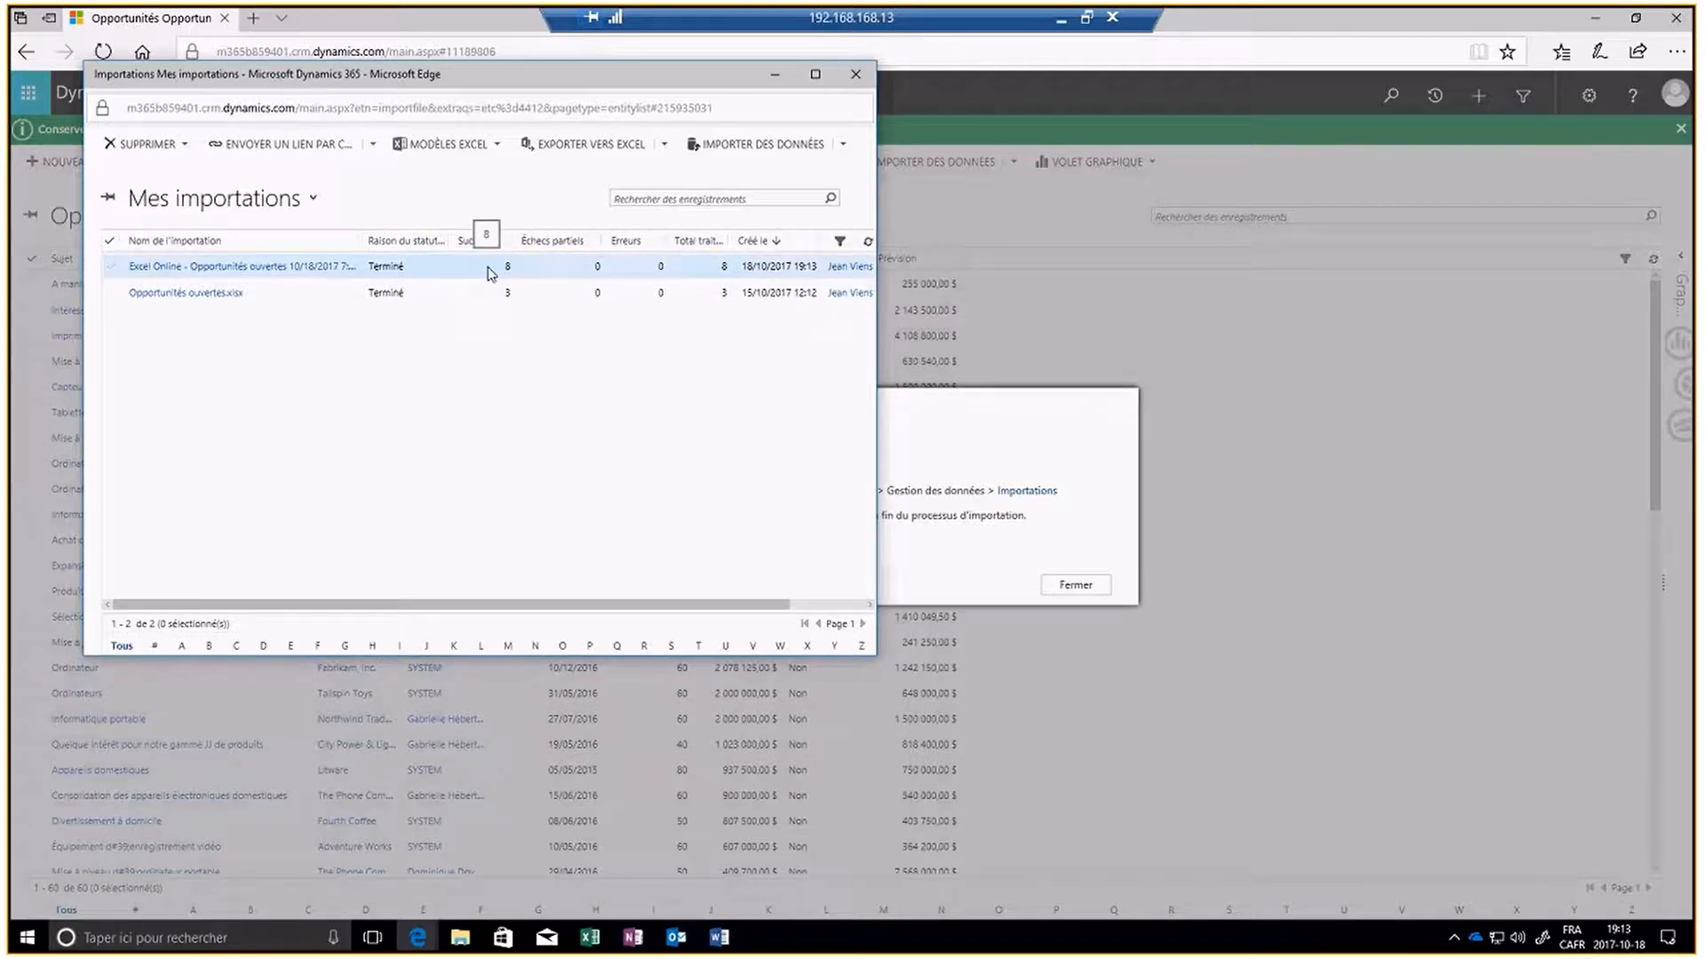
{"action": "left_click", "coordinate": [857, 76]}
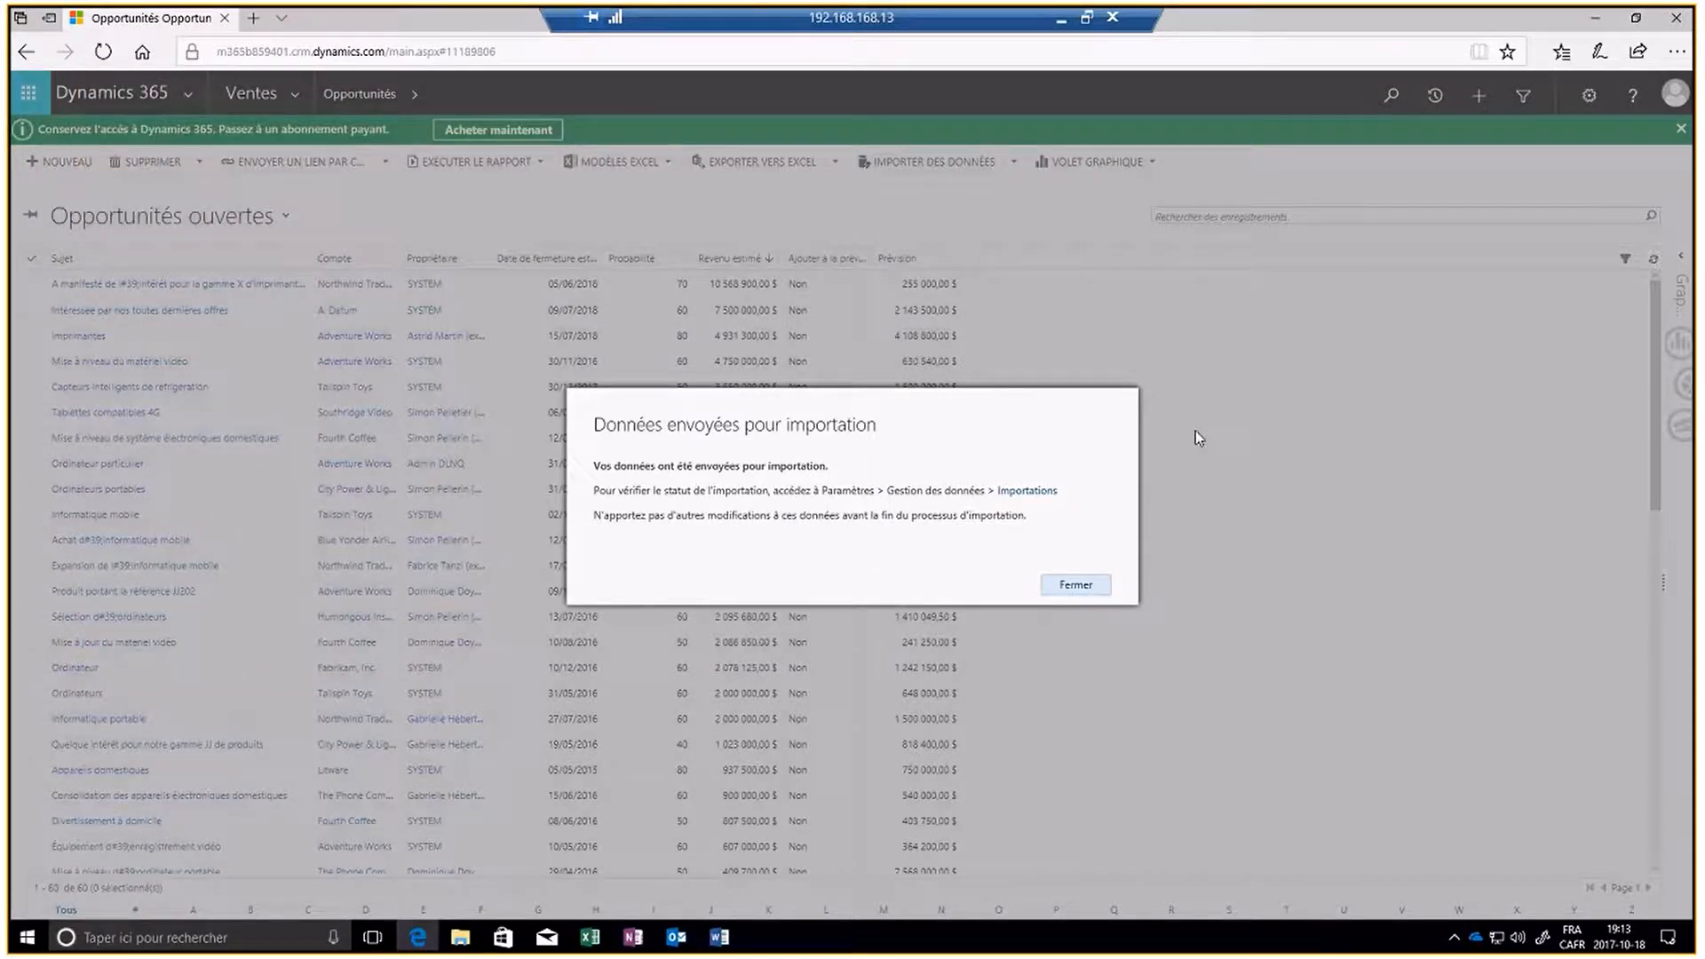
- Dismiss the import notice, refresh the Opportunités ouvertes list and sort it by Propriétaire in ascending order
{"action": "left_click", "coordinate": [1075, 585]}
{"action": "left_click", "coordinate": [1651, 262]}
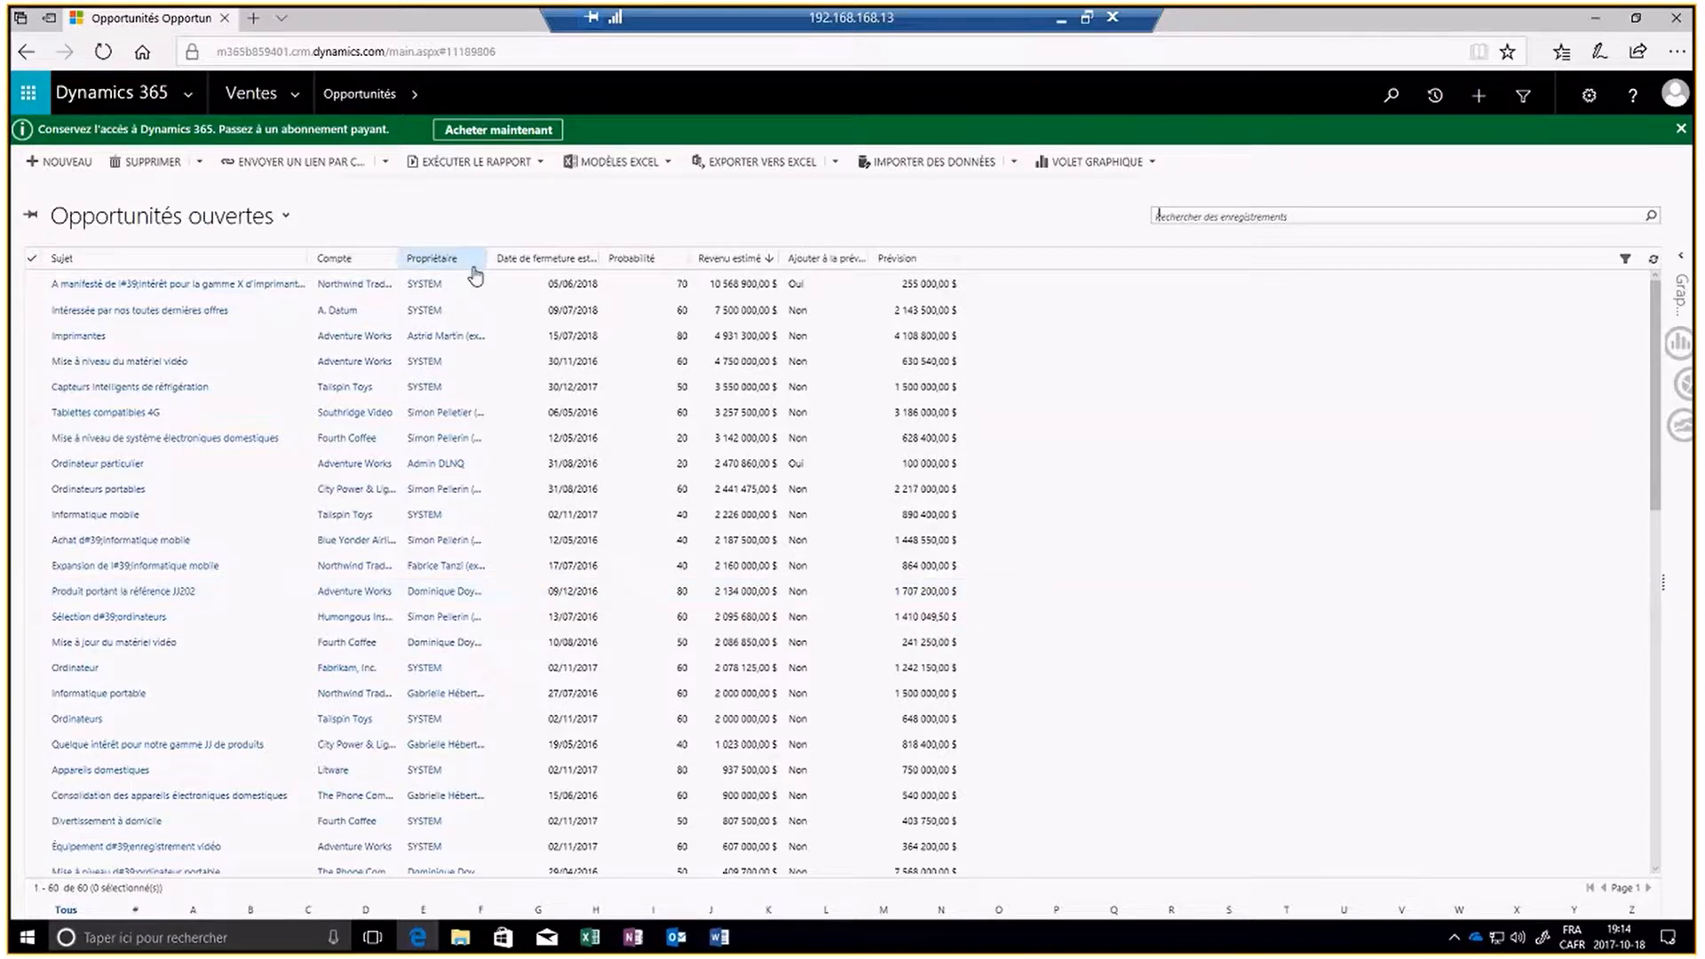
{"action": "left_click", "coordinate": [435, 259]}
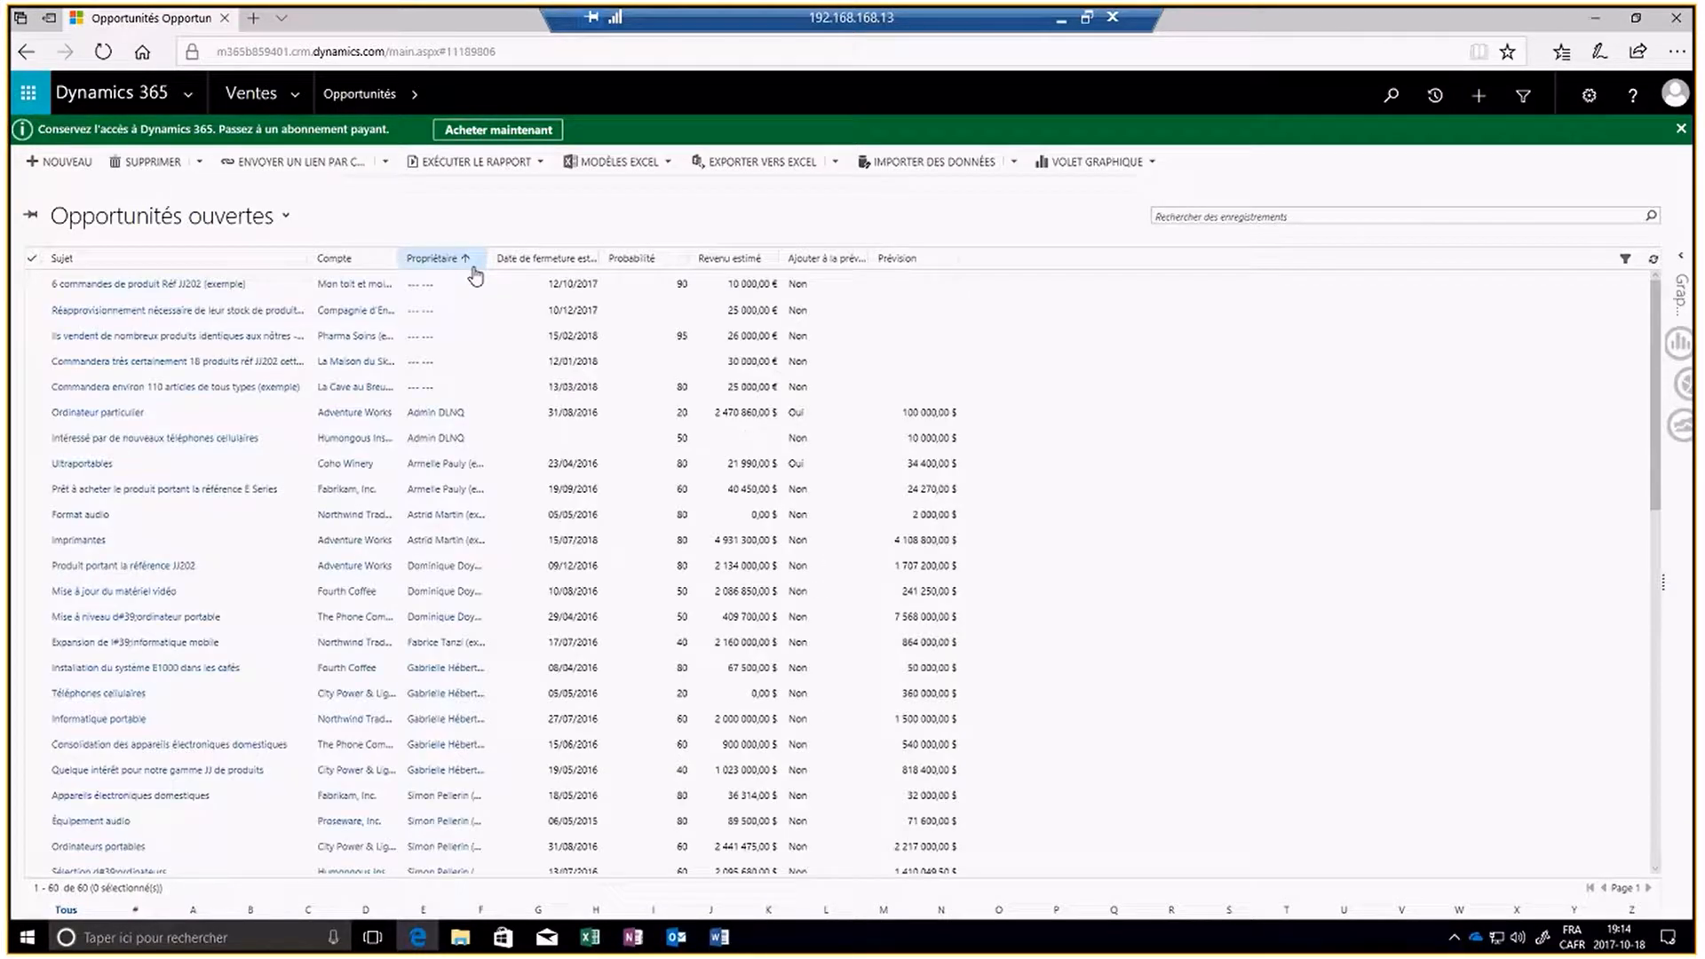
- Turn on column filtering in the opportunities list and view the custom filter options for Propriétaire
{"action": "left_click", "coordinate": [1624, 259]}
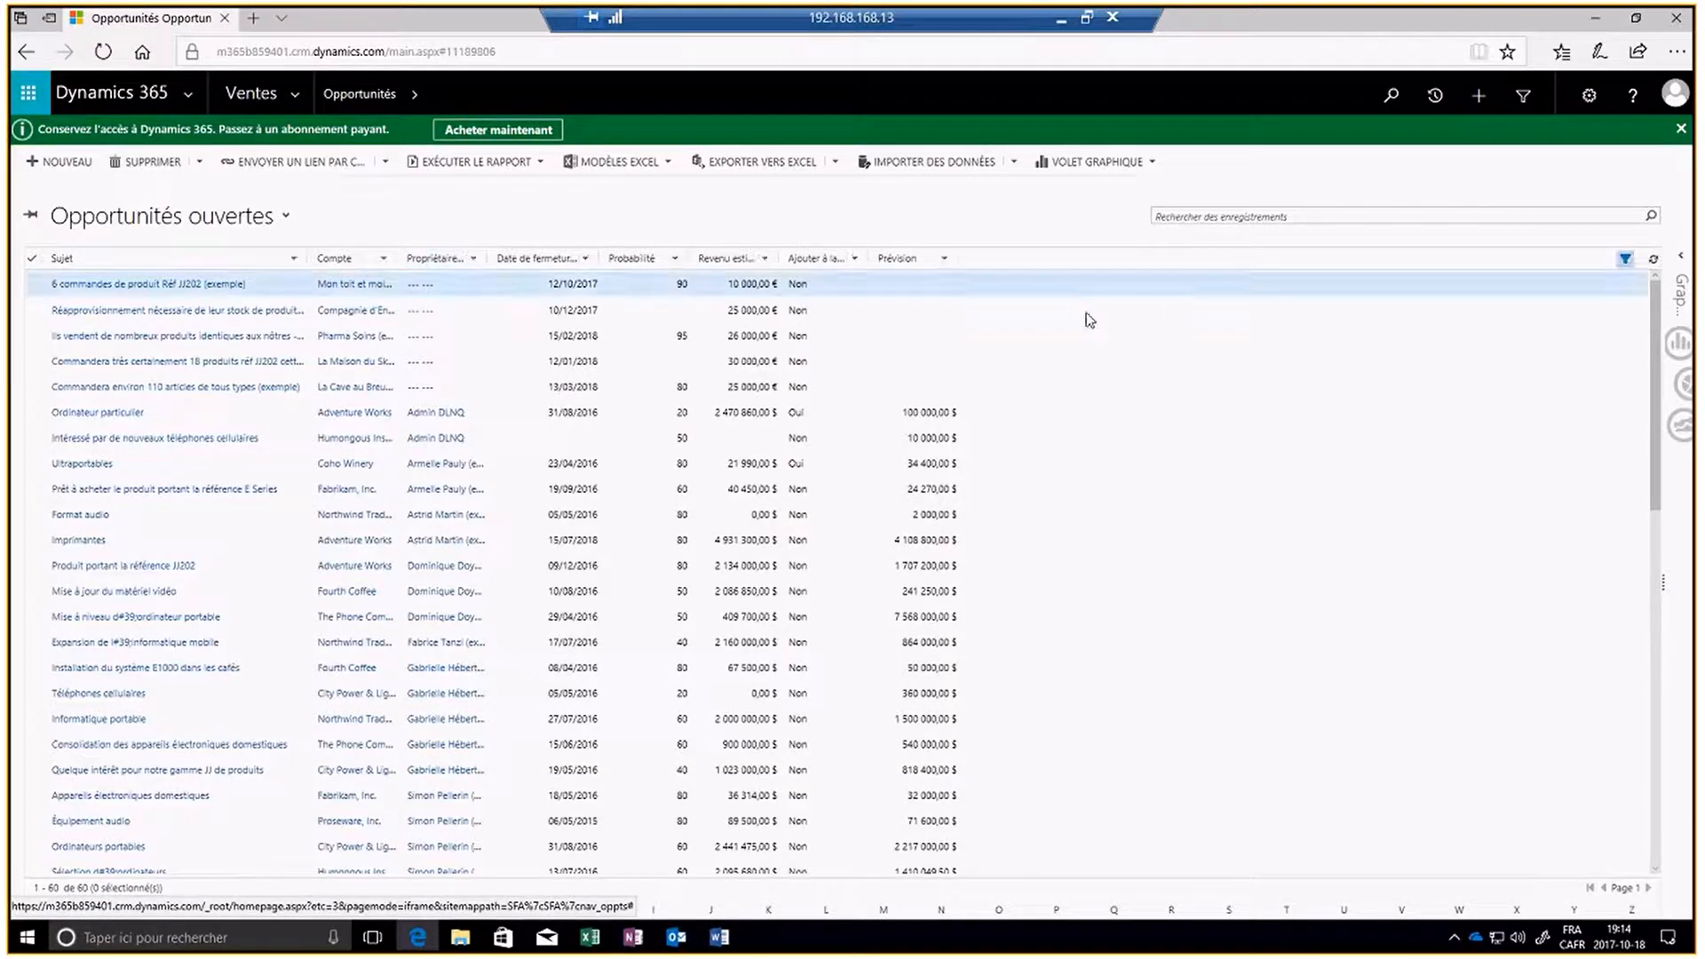
{"action": "left_click", "coordinate": [472, 259]}
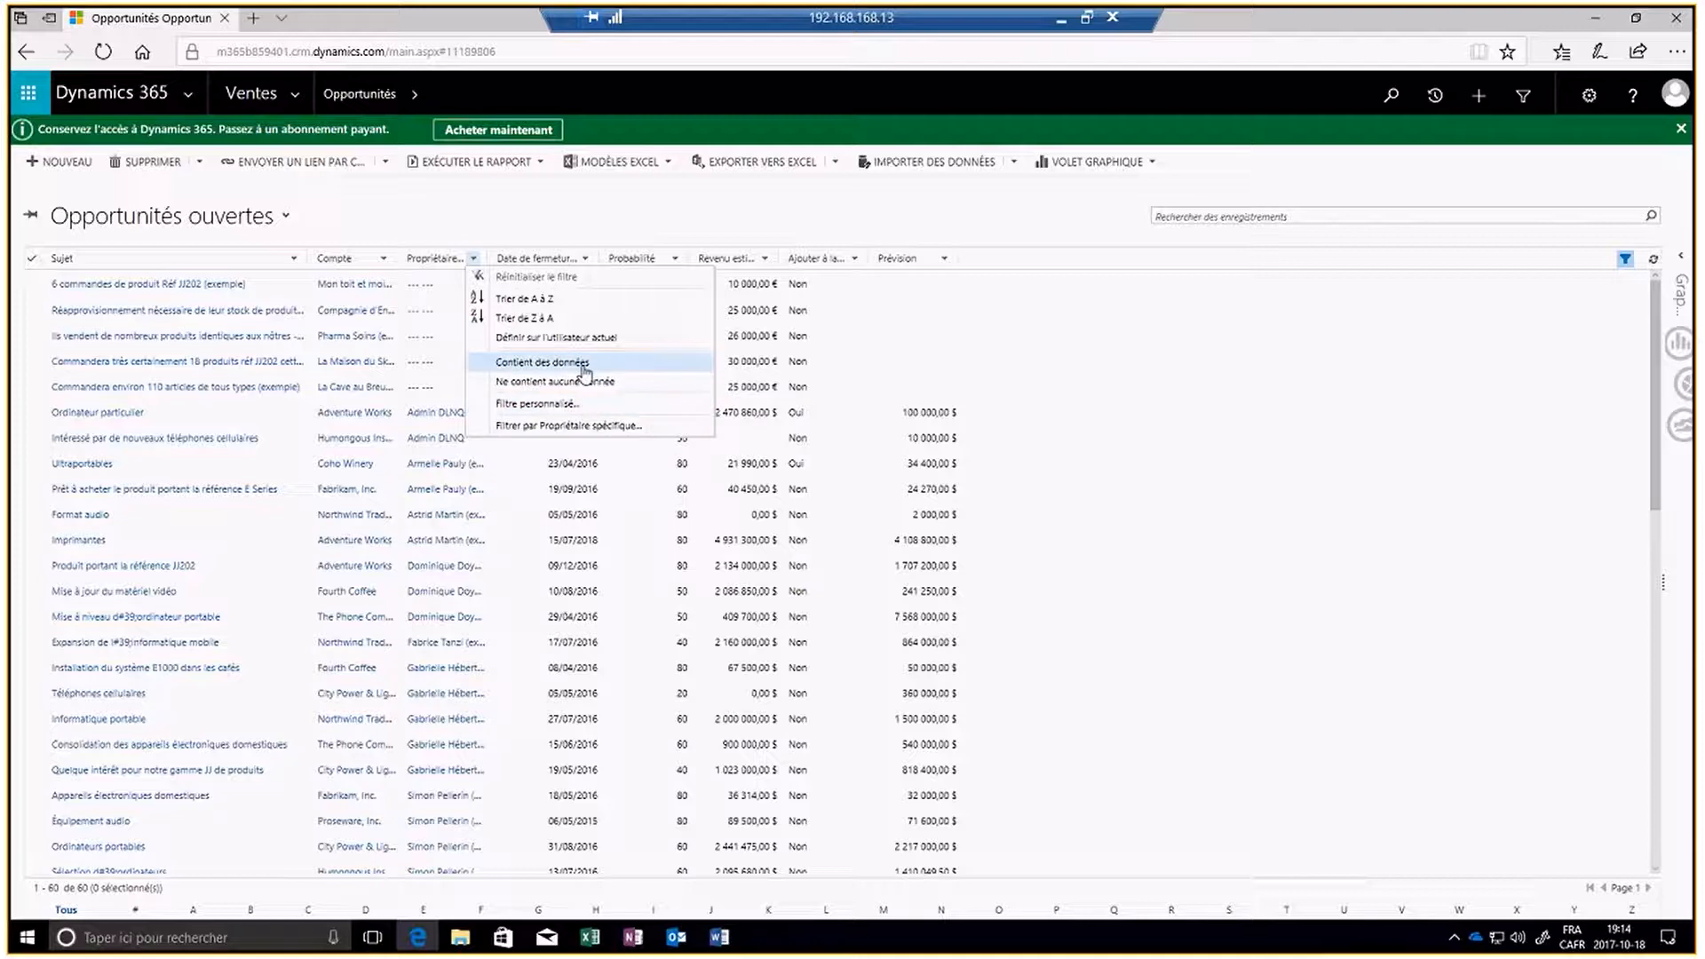
{"action": "left_click", "coordinate": [584, 405]}
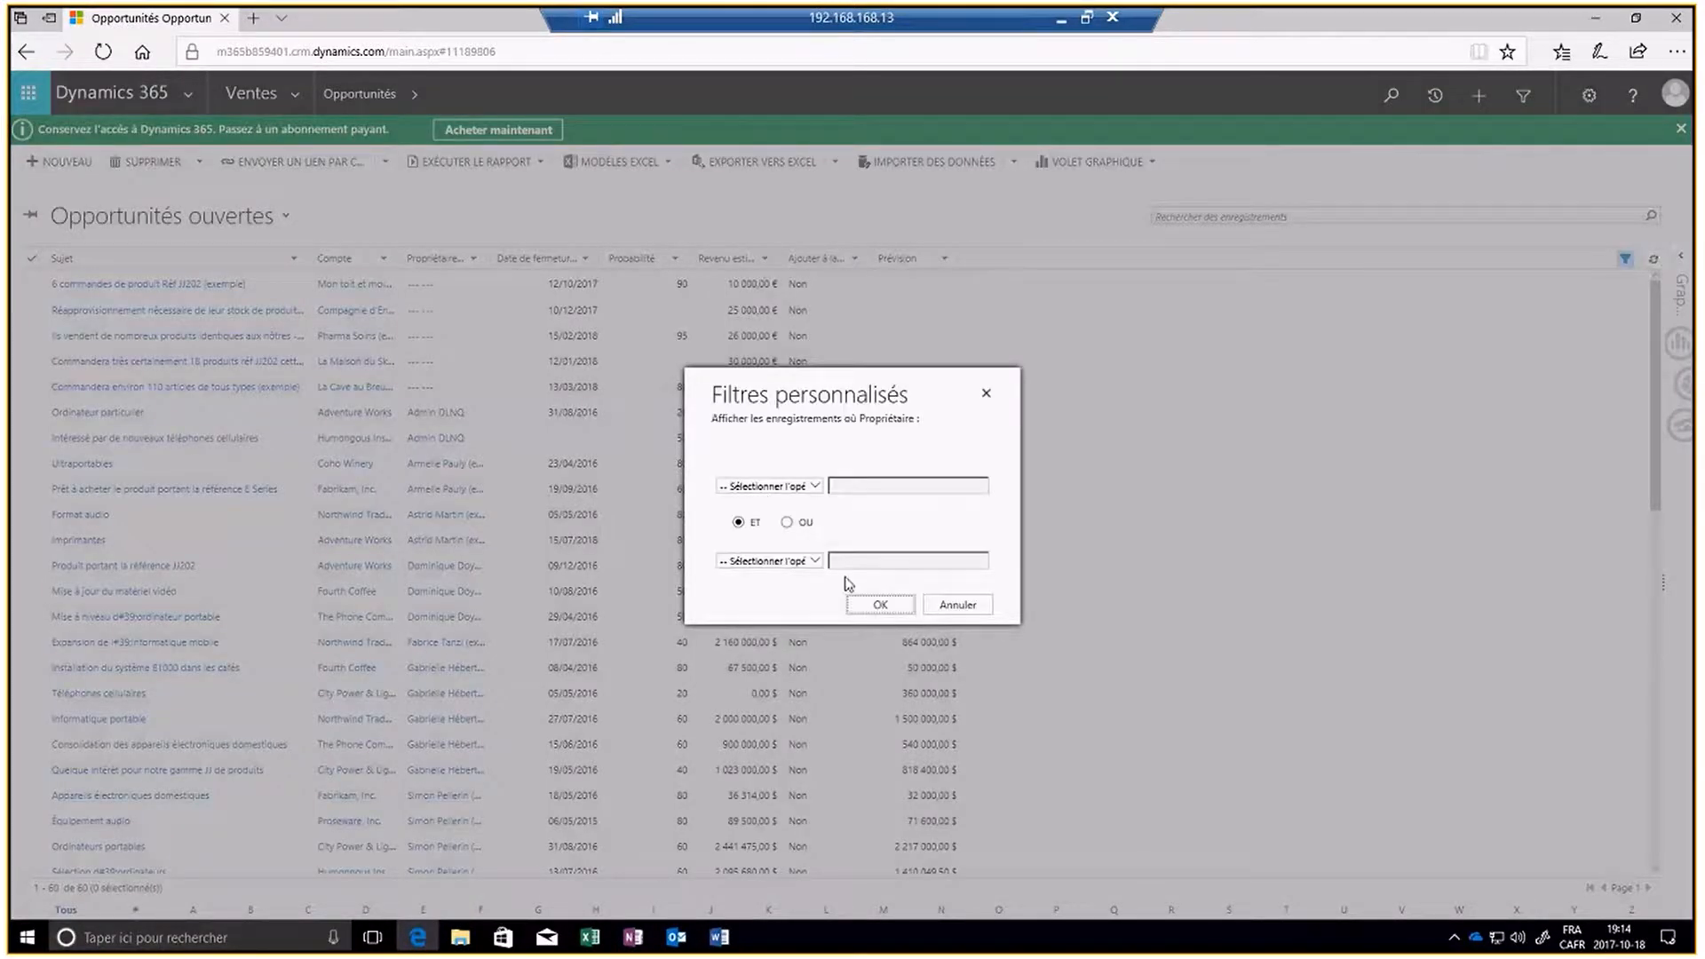
{"action": "left_click", "coordinate": [965, 607]}
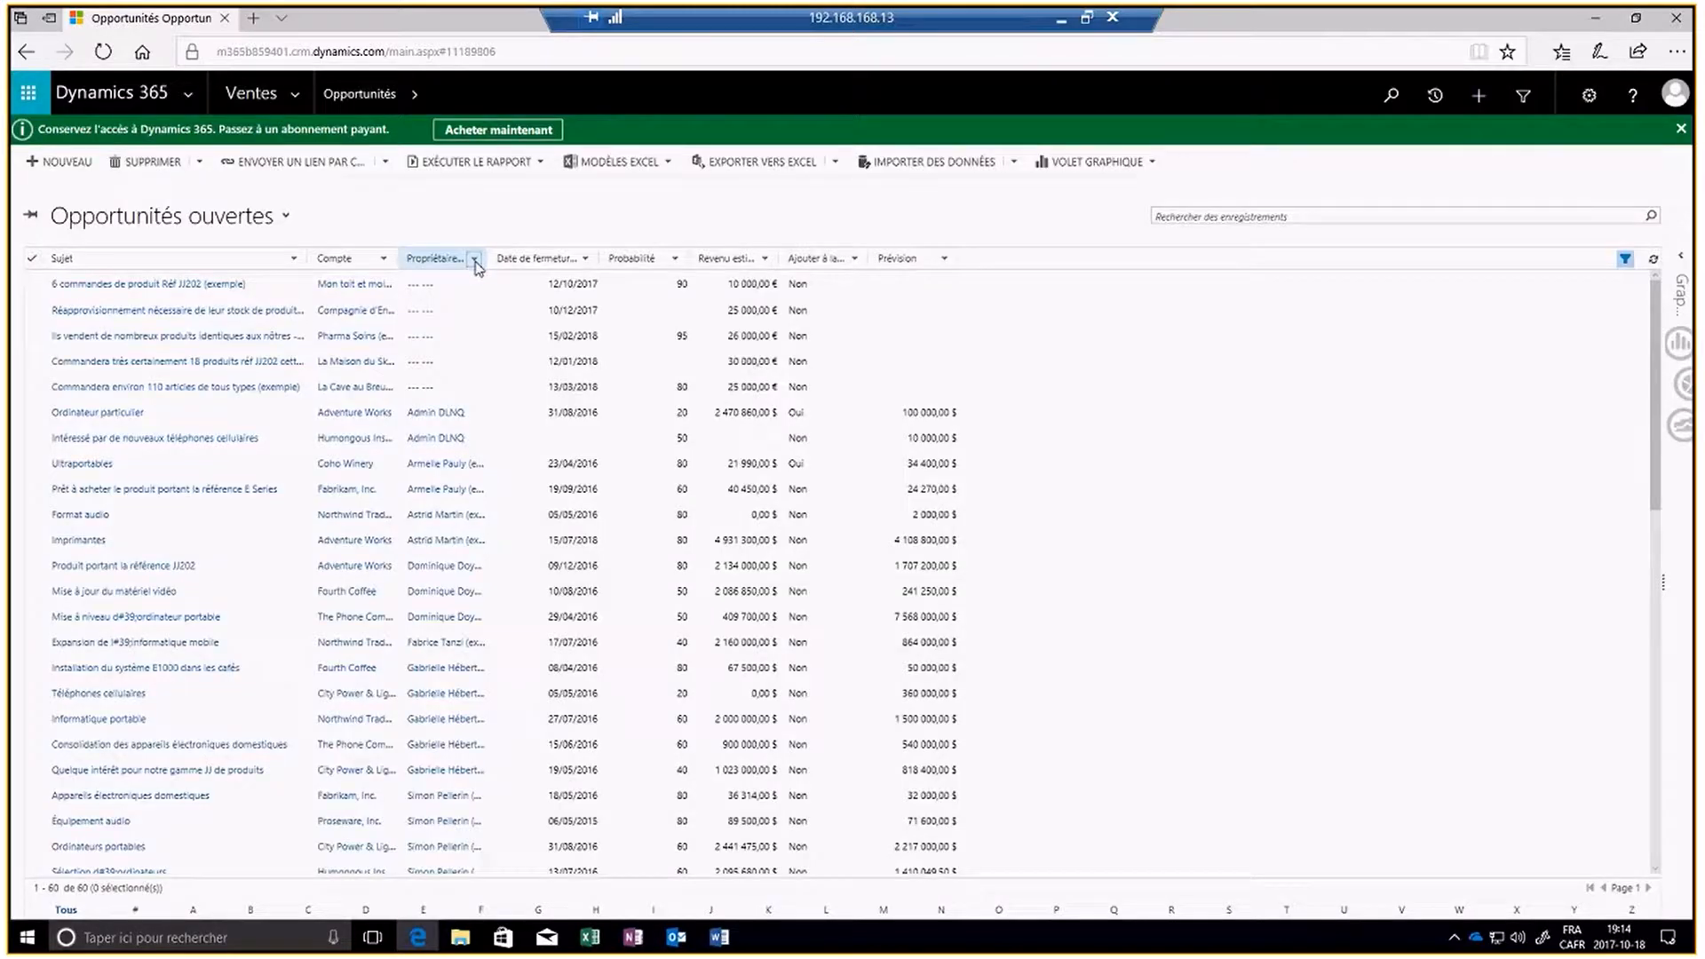
- Filter the opportunities by the specific owner Admin DLNQ
{"action": "left_click", "coordinate": [475, 260]}
{"action": "left_click", "coordinate": [588, 427]}
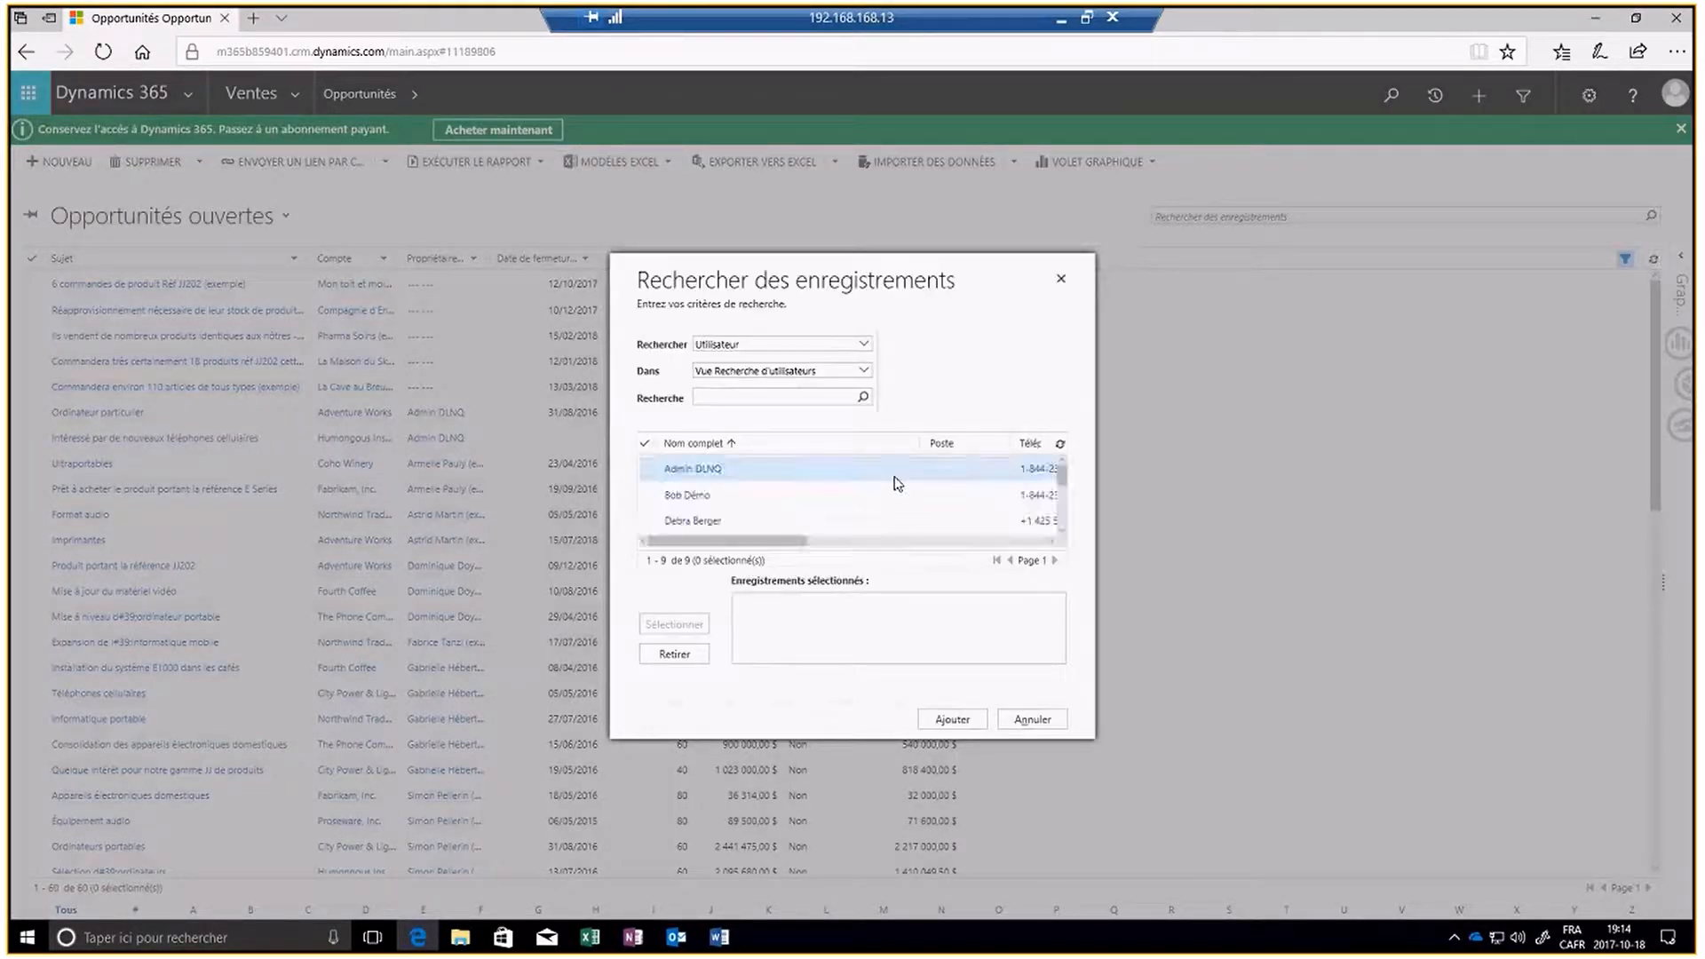
{"action": "left_click", "coordinate": [656, 471]}
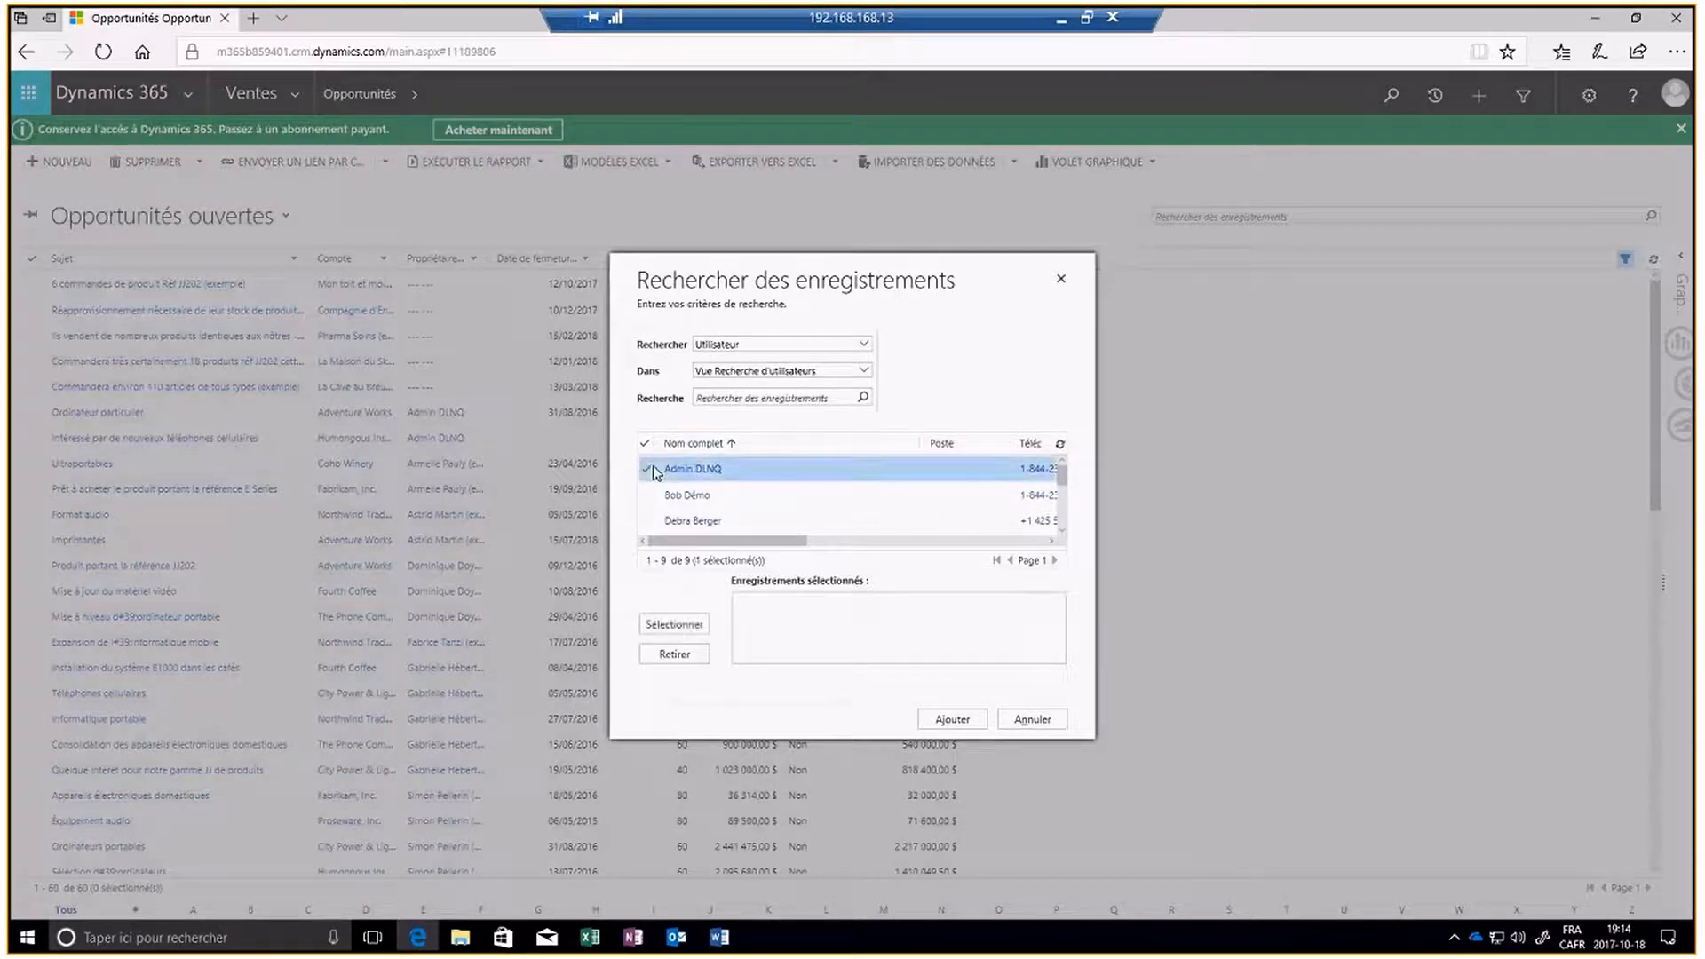
{"action": "scroll", "coordinate": [657, 484], "scroll_direction": "down", "scroll_amount": 2}
{"action": "scroll", "coordinate": [658, 484], "scroll_direction": "down", "scroll_amount": 2}
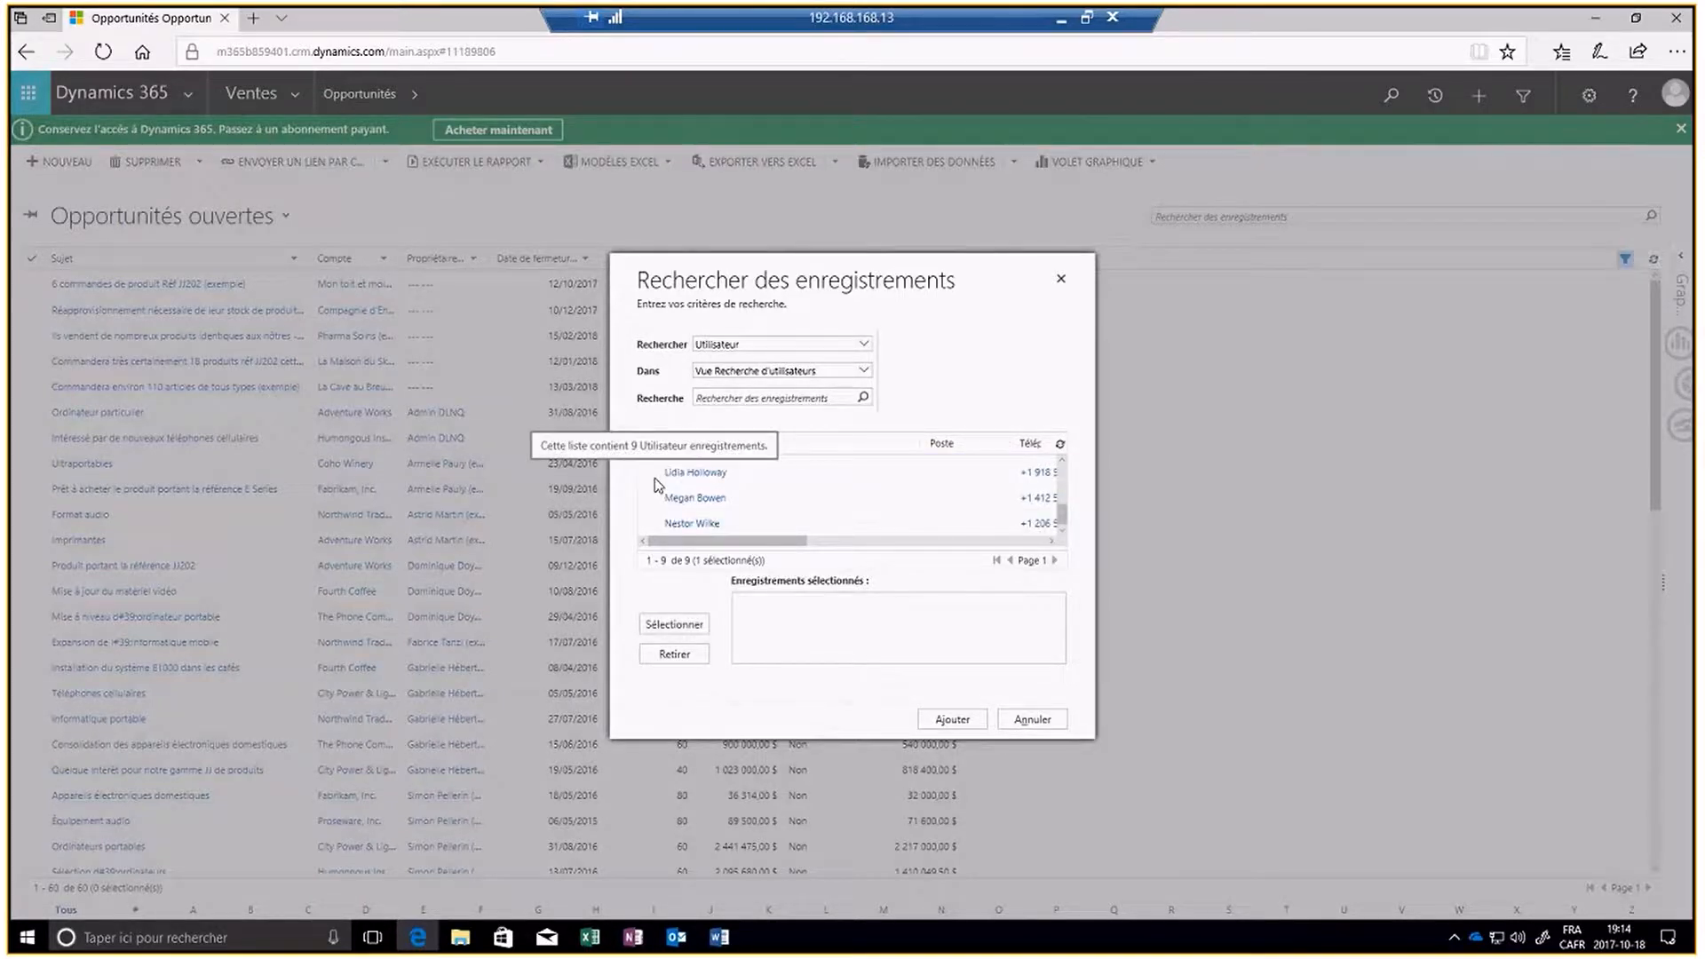
{"action": "scroll", "coordinate": [659, 493], "scroll_direction": "up", "scroll_amount": 3}
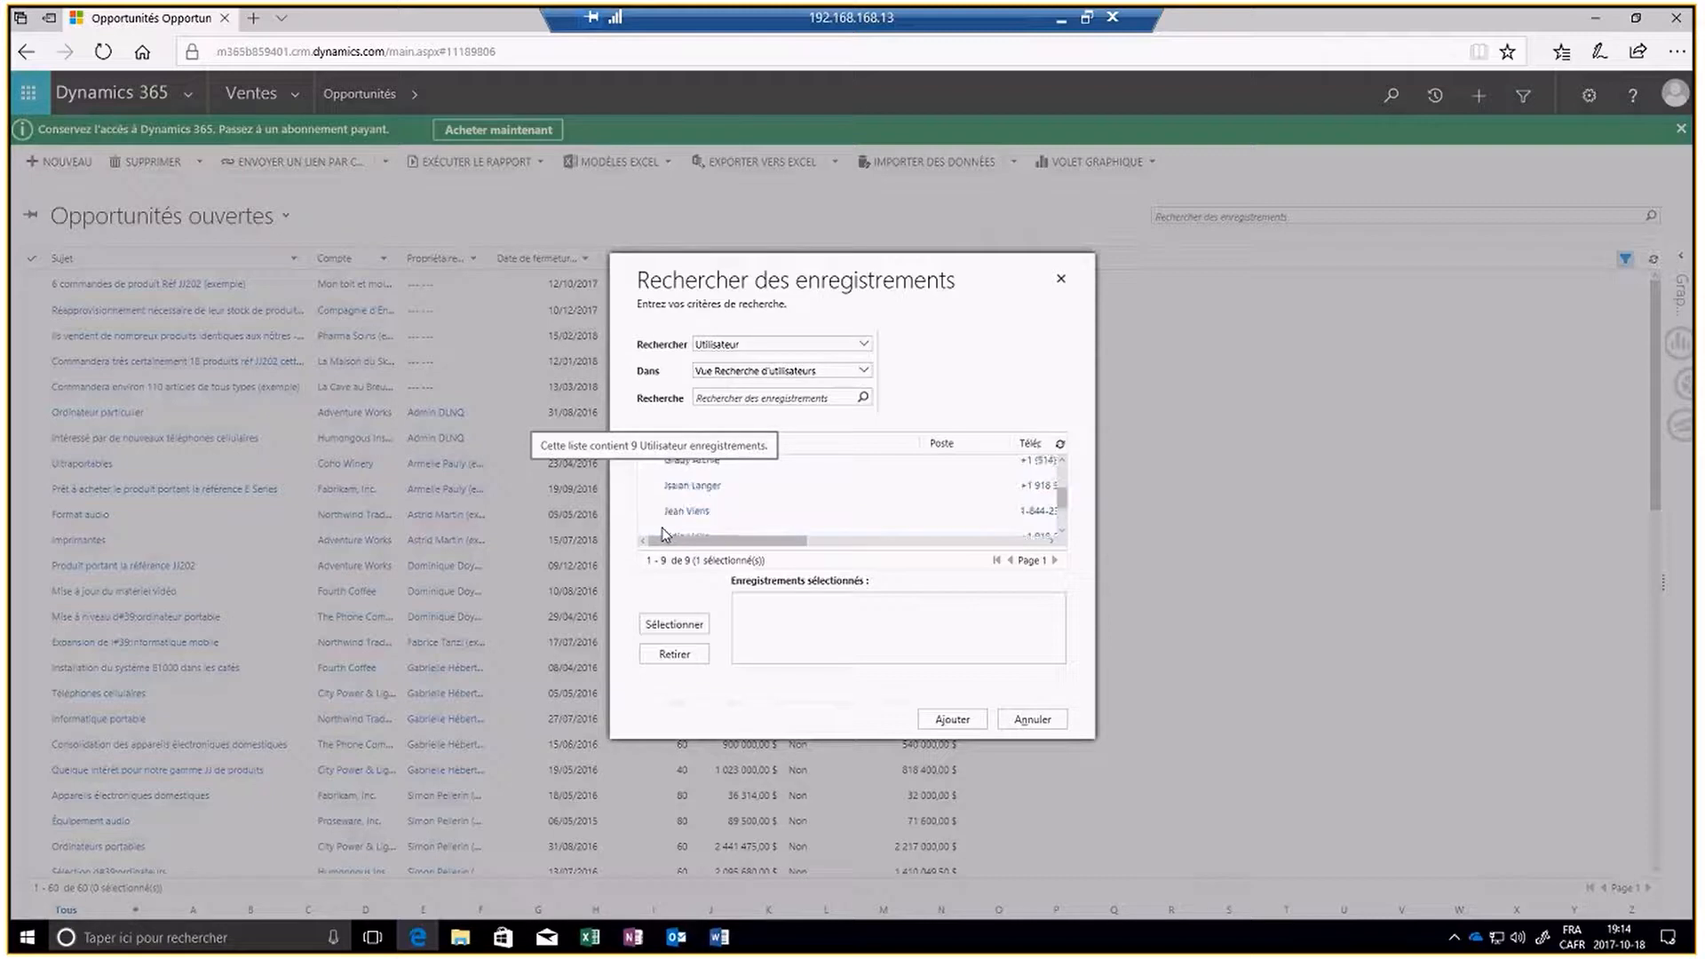
{"action": "scroll", "coordinate": [663, 531], "scroll_direction": "up", "scroll_amount": 2}
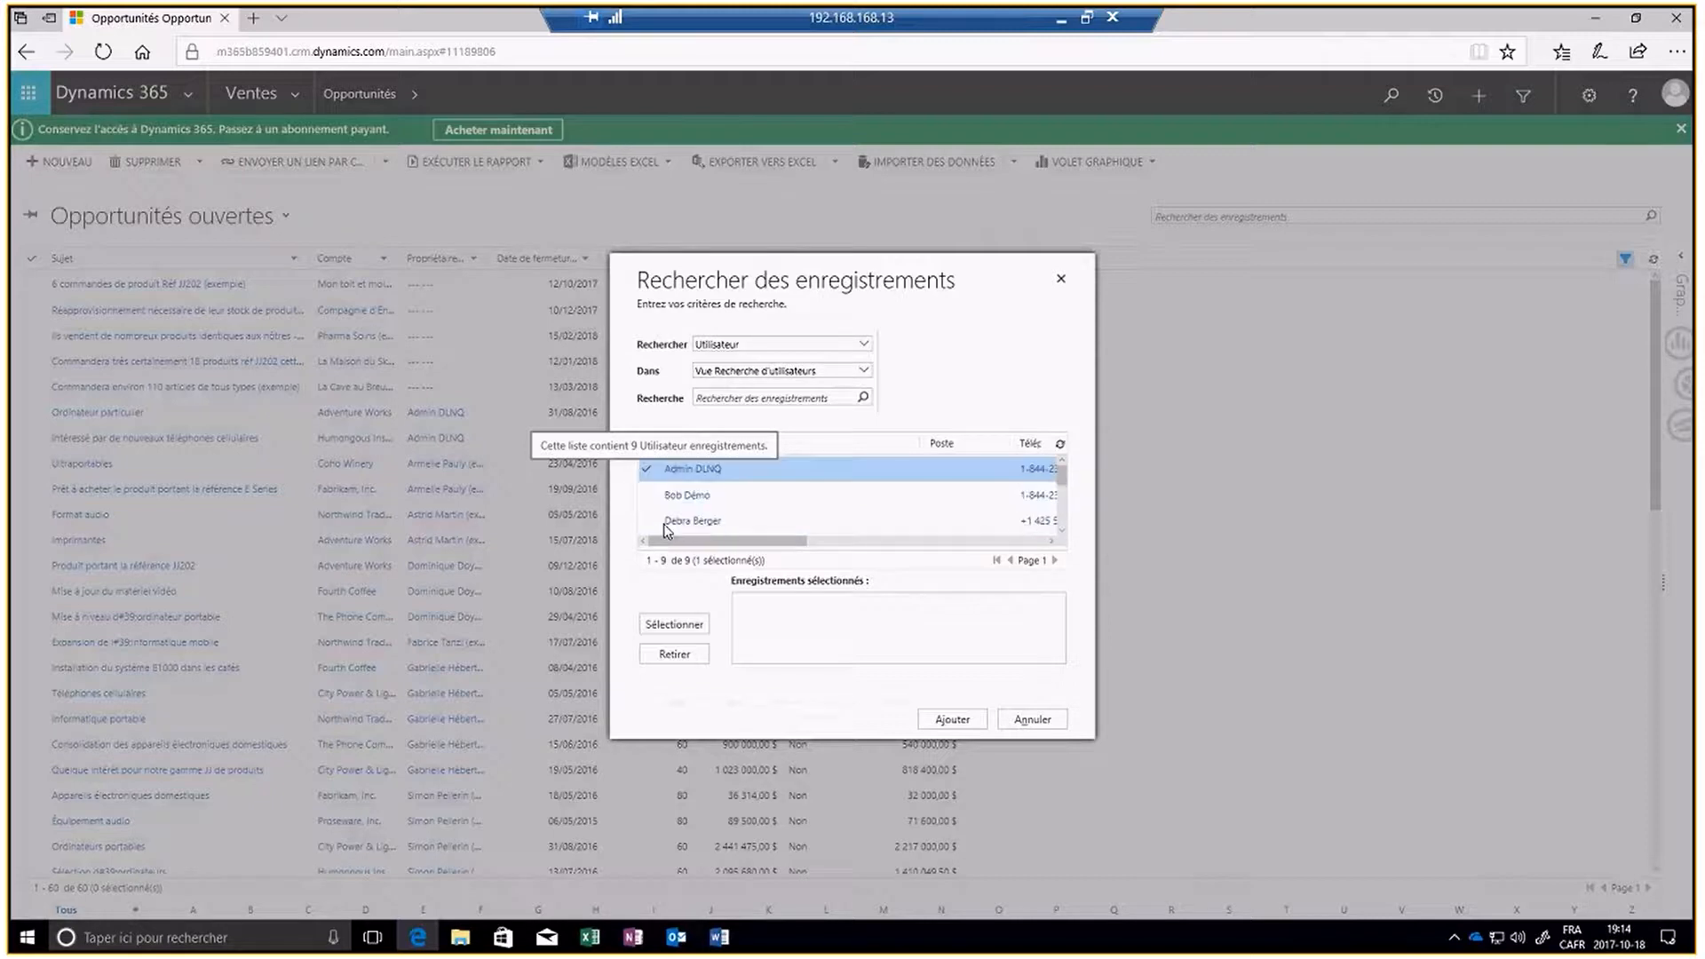
{"action": "left_click", "coordinate": [686, 625]}
{"action": "left_click", "coordinate": [968, 721]}
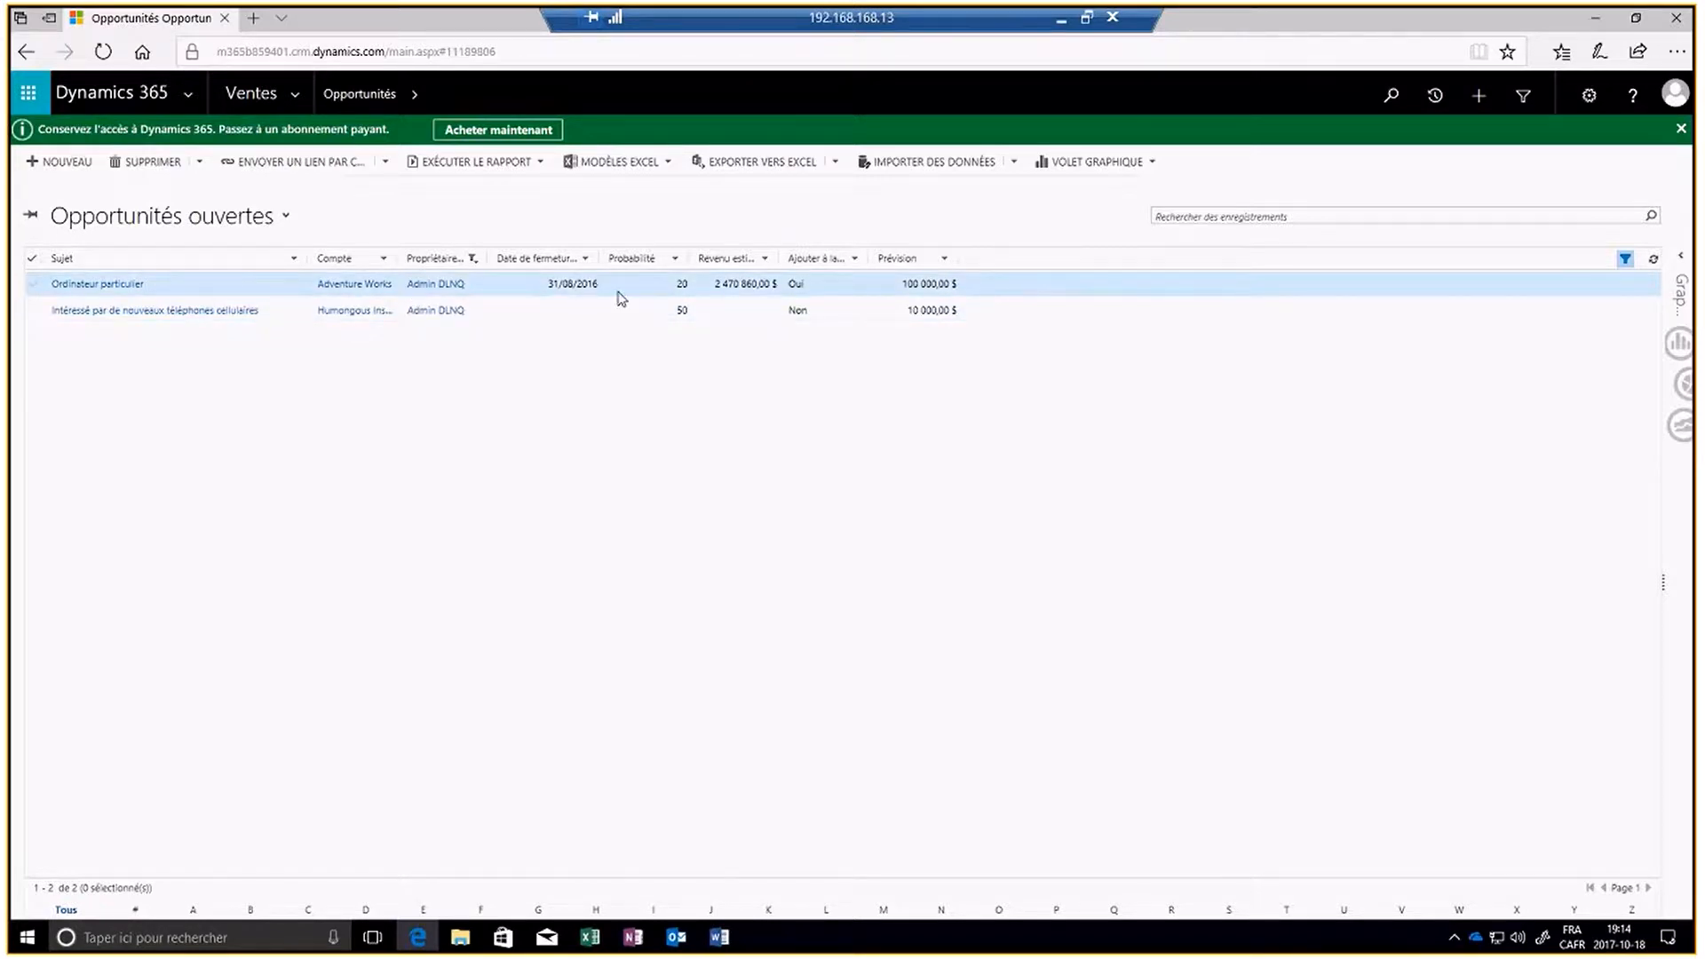
{"action": "left_click", "coordinate": [384, 261]}
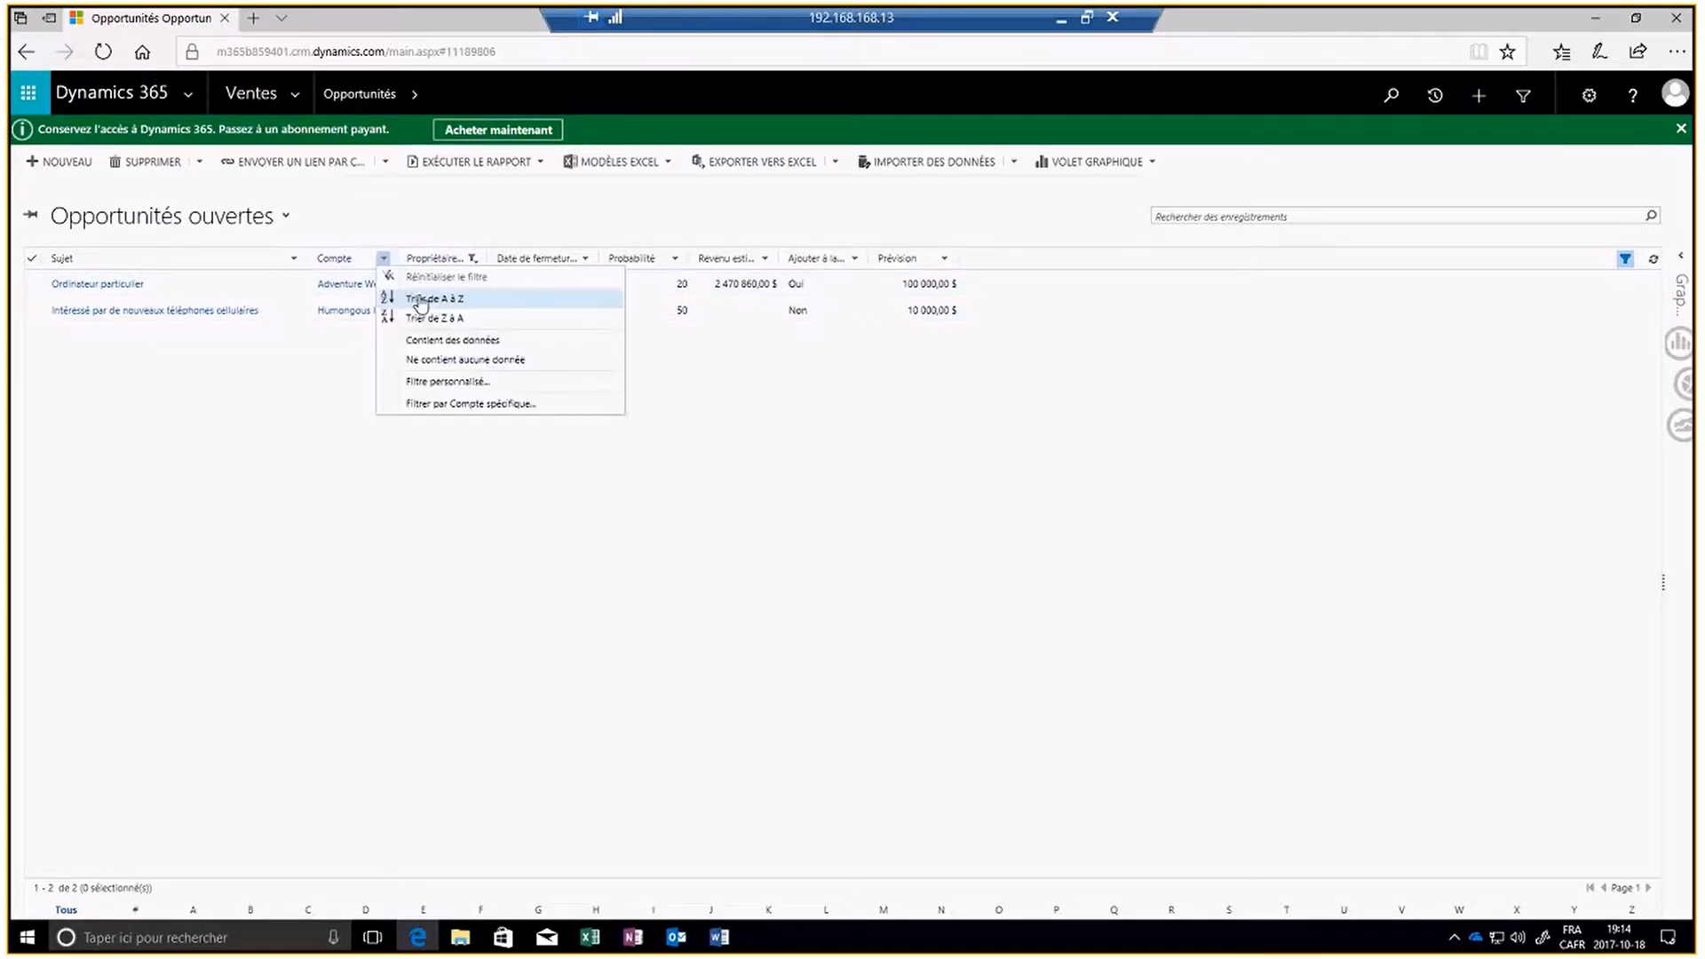
{"action": "left_click", "coordinate": [475, 405]}
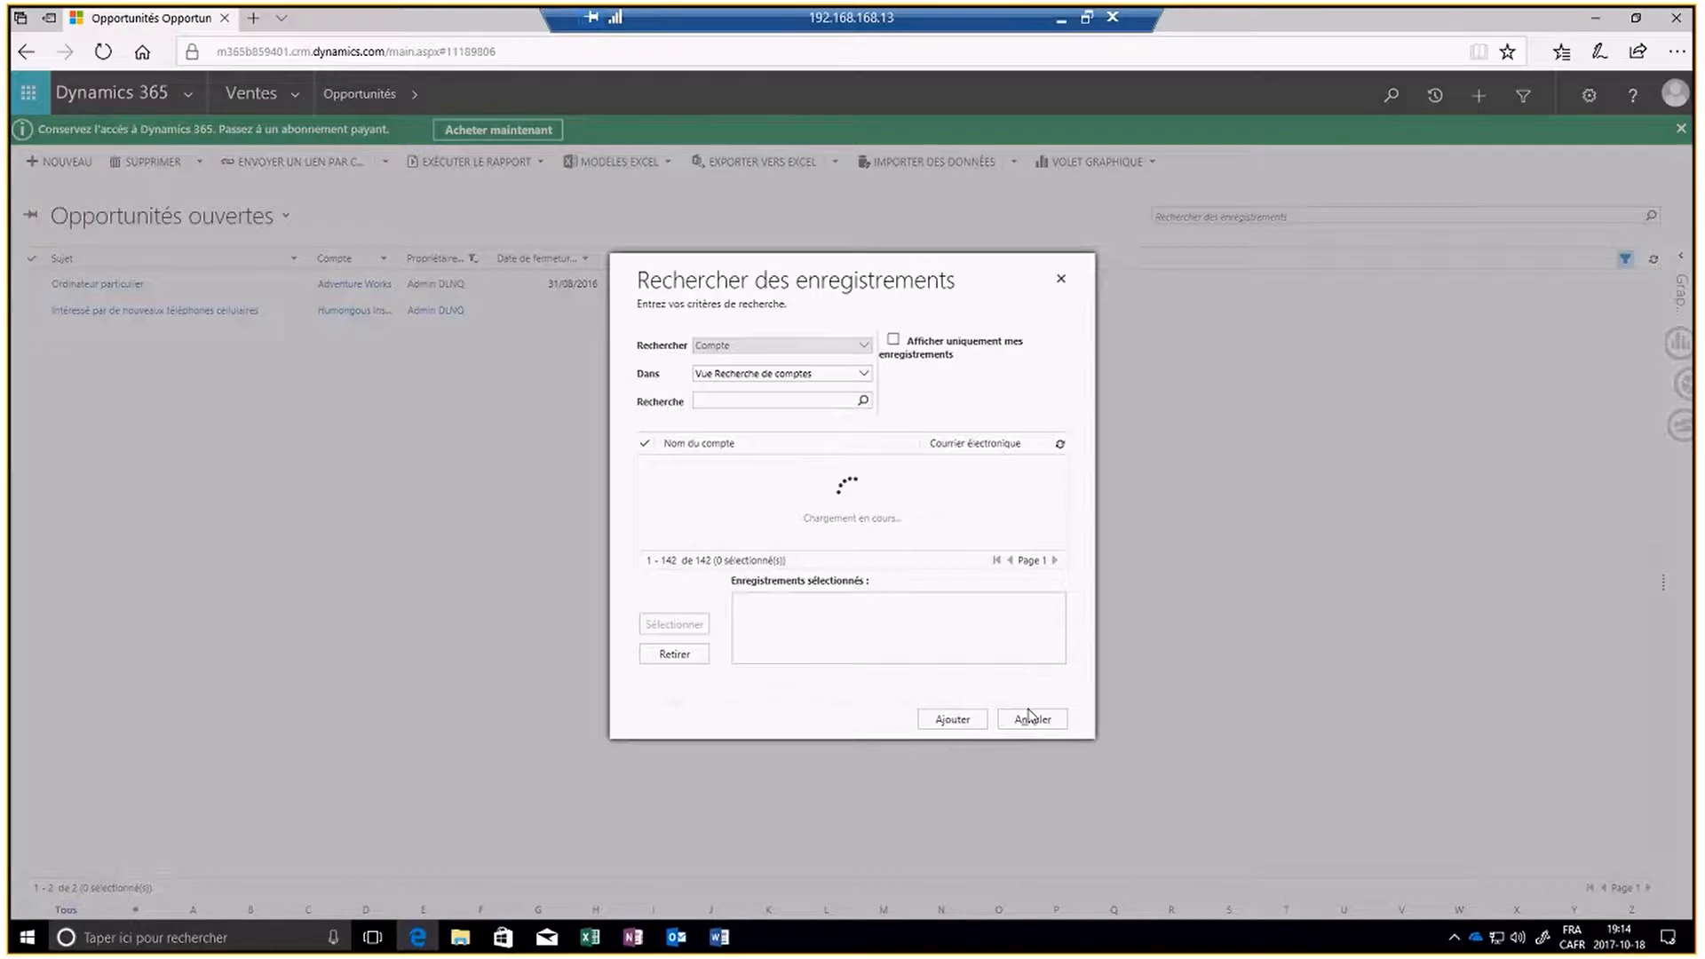
{"action": "left_click", "coordinate": [1028, 716]}
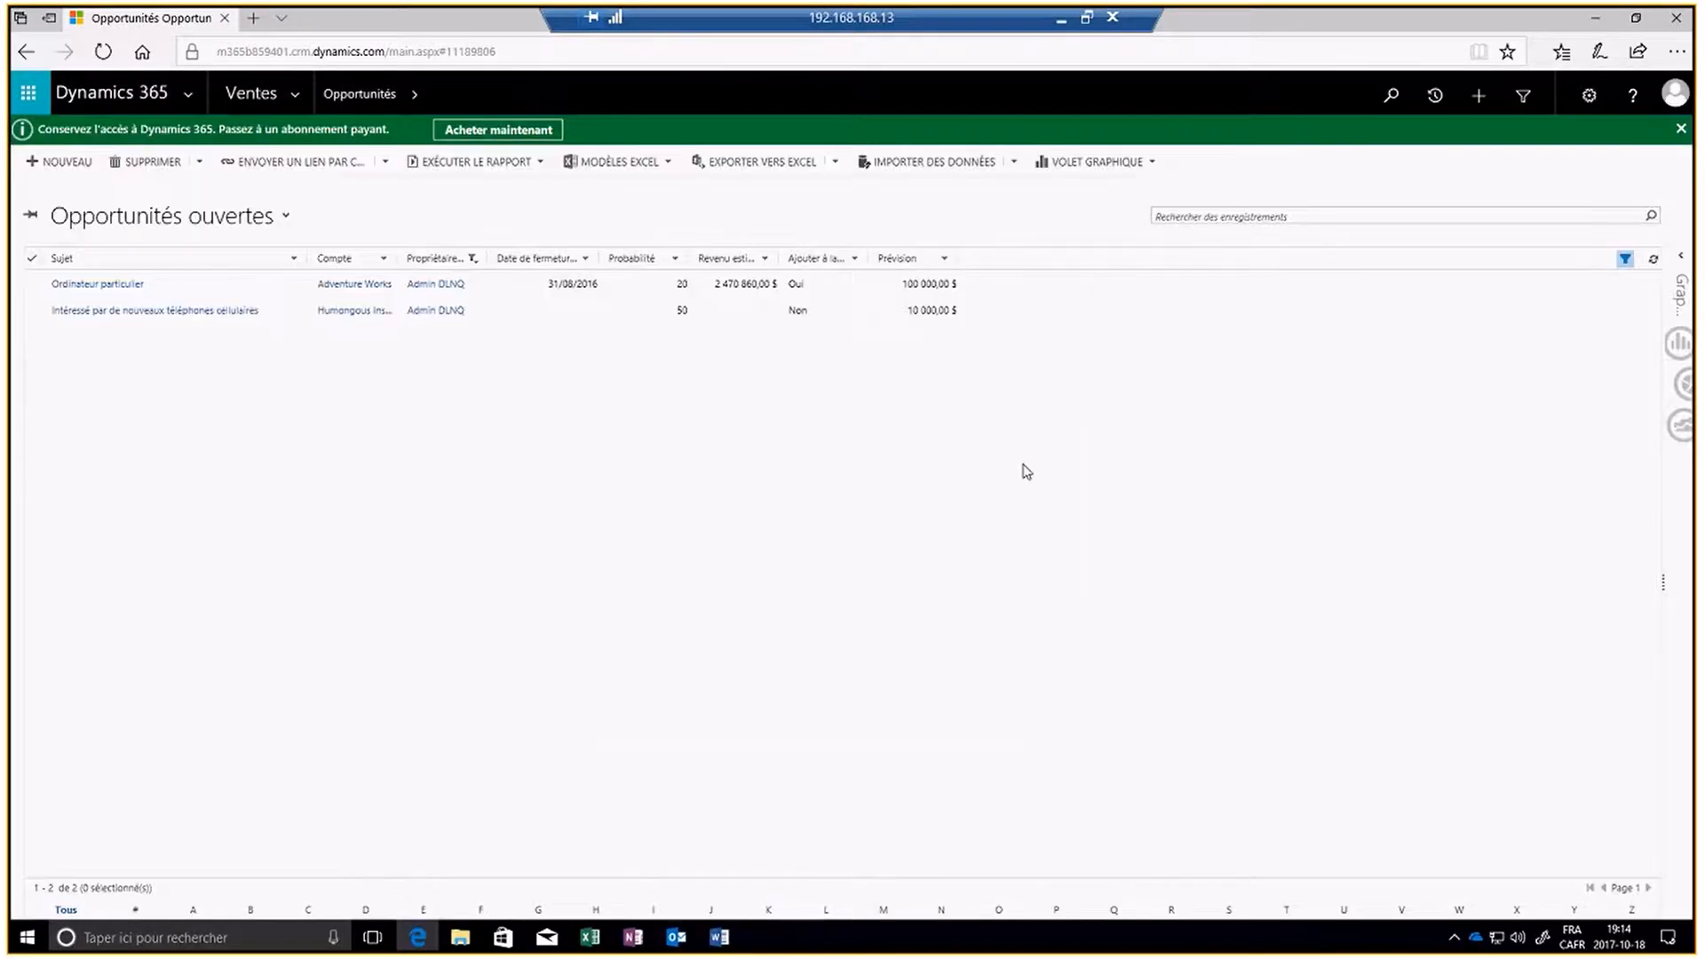
- Turn off the column filters and sort the full opportunities list by Propriétaire in descending order
{"action": "left_click", "coordinate": [1623, 260]}
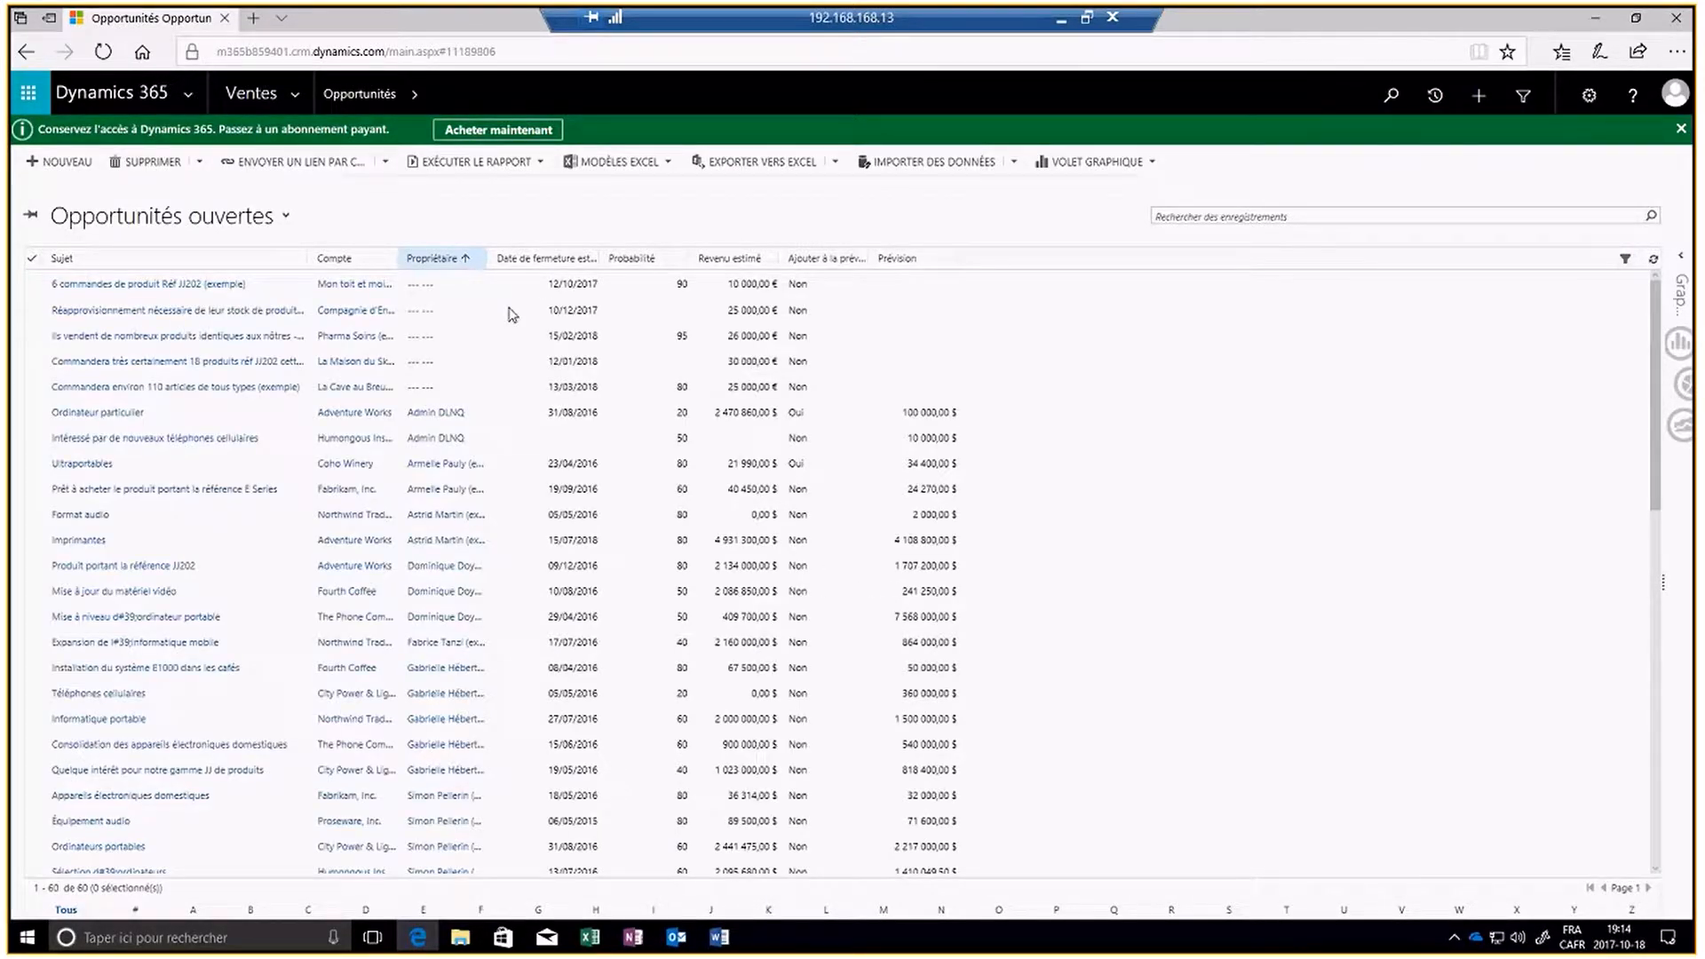
{"action": "left_click", "coordinate": [463, 259]}
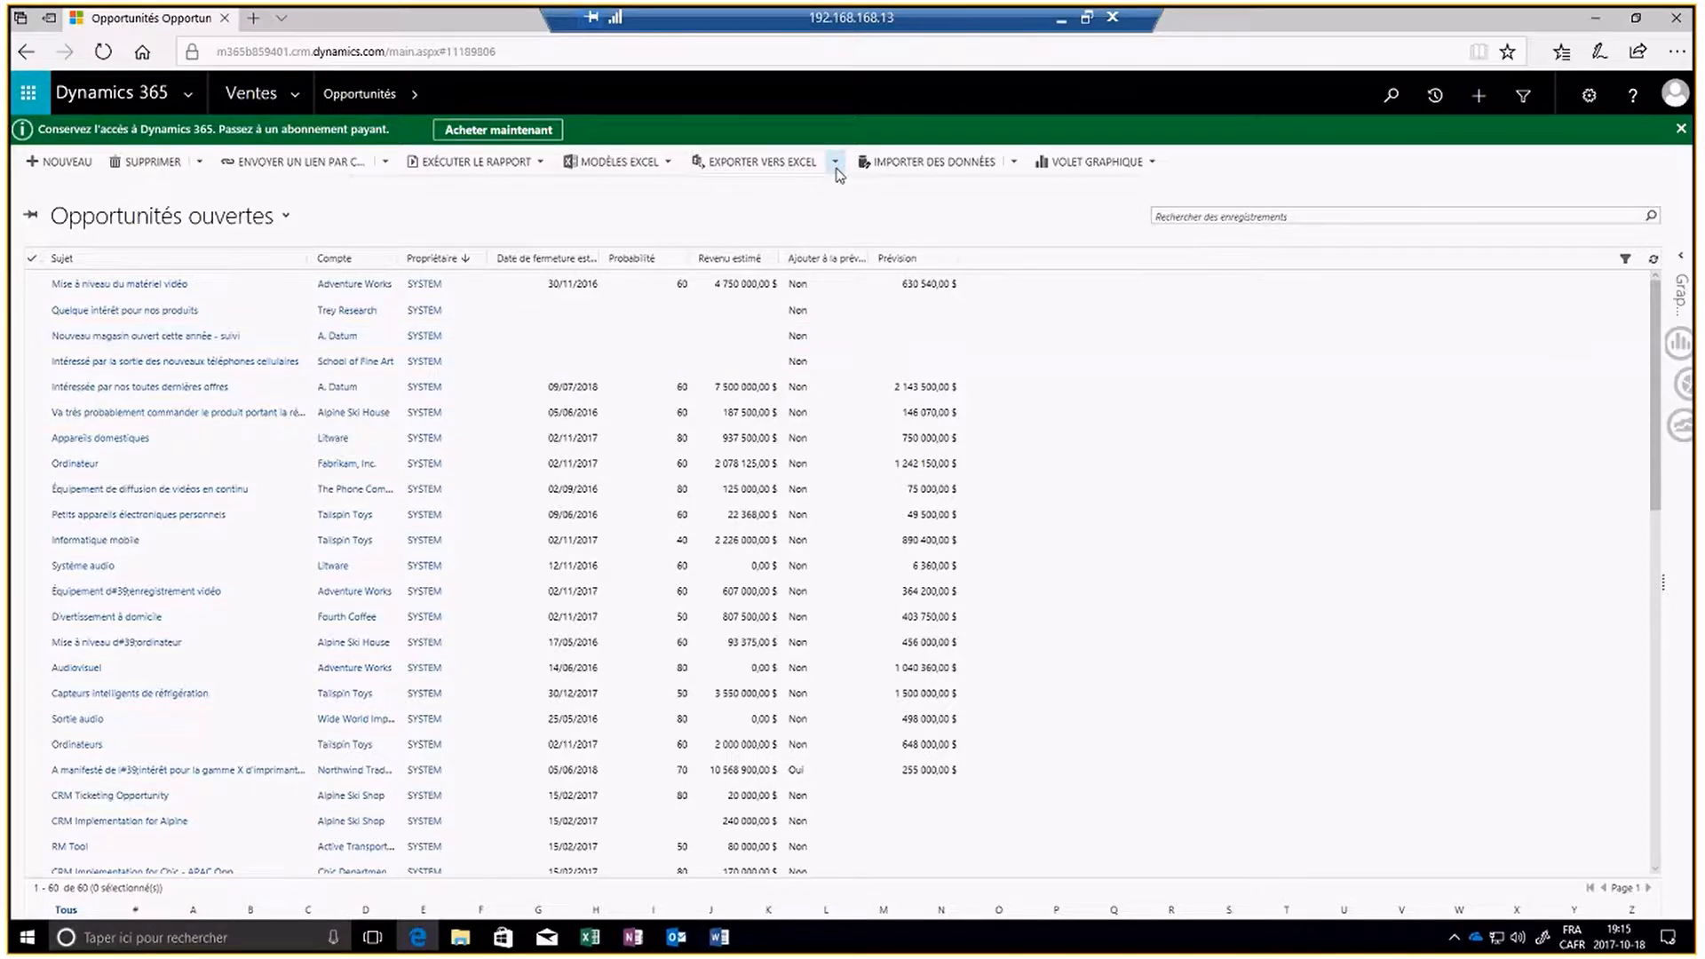
- Export the opportunities as a static worksheet, open Opportunités ouvertes.xlsx in Excel and enable editing
{"action": "left_click", "coordinate": [835, 165]}
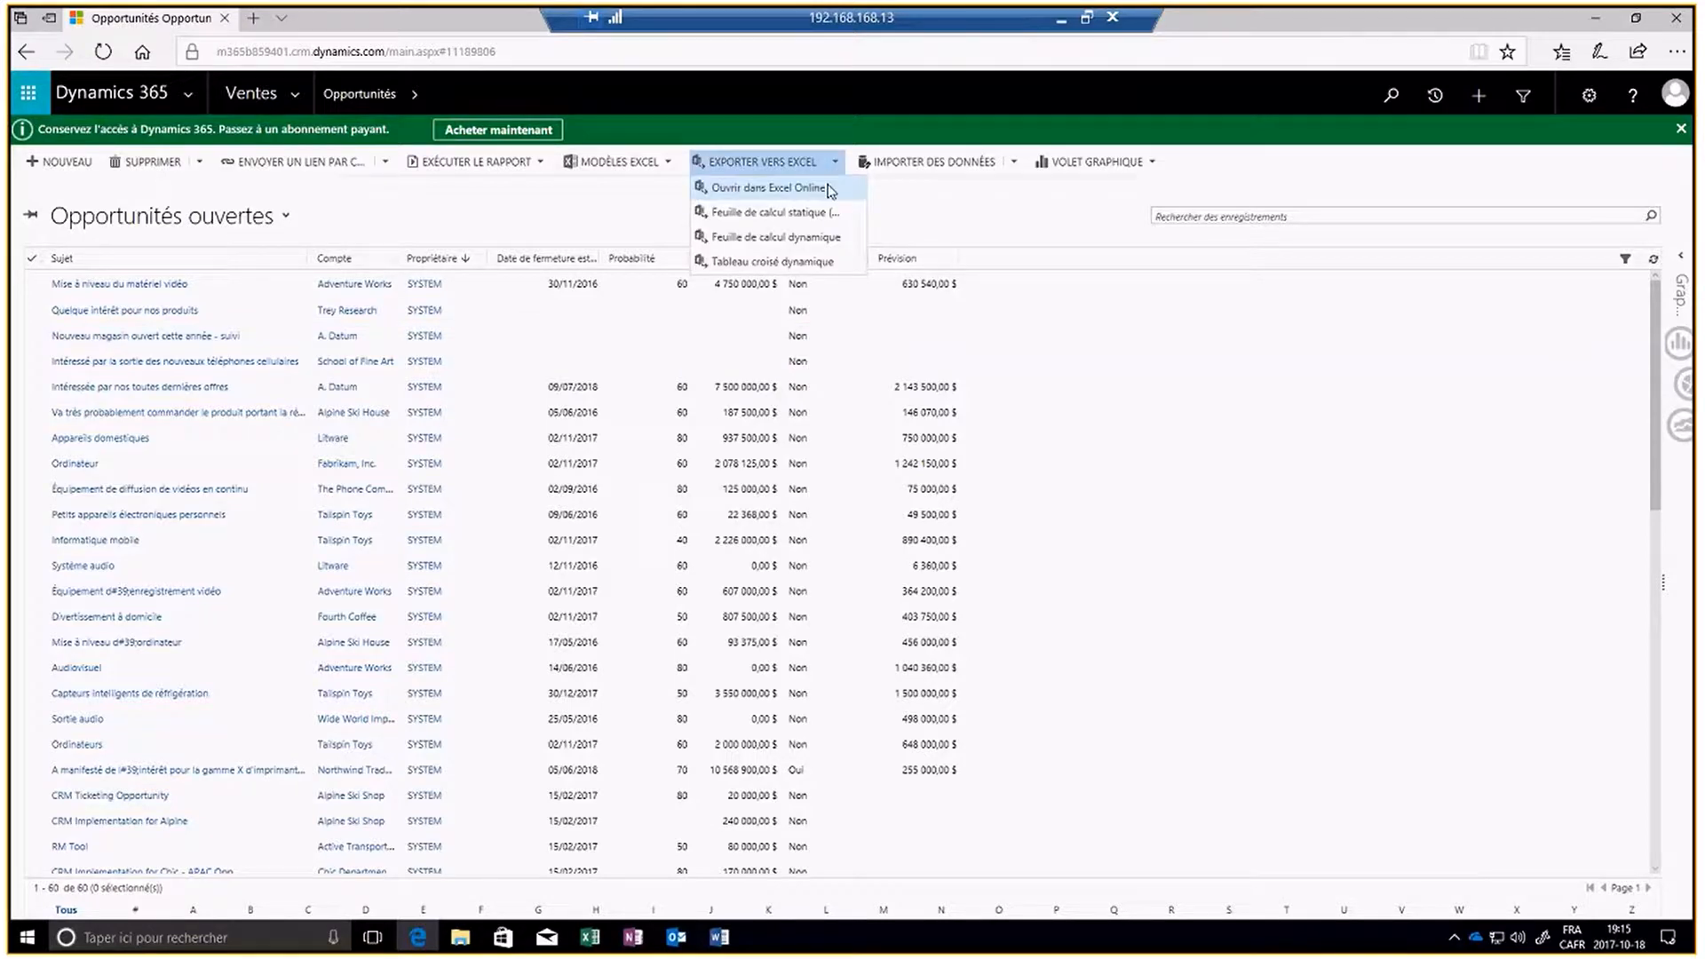
{"action": "left_click", "coordinate": [786, 213]}
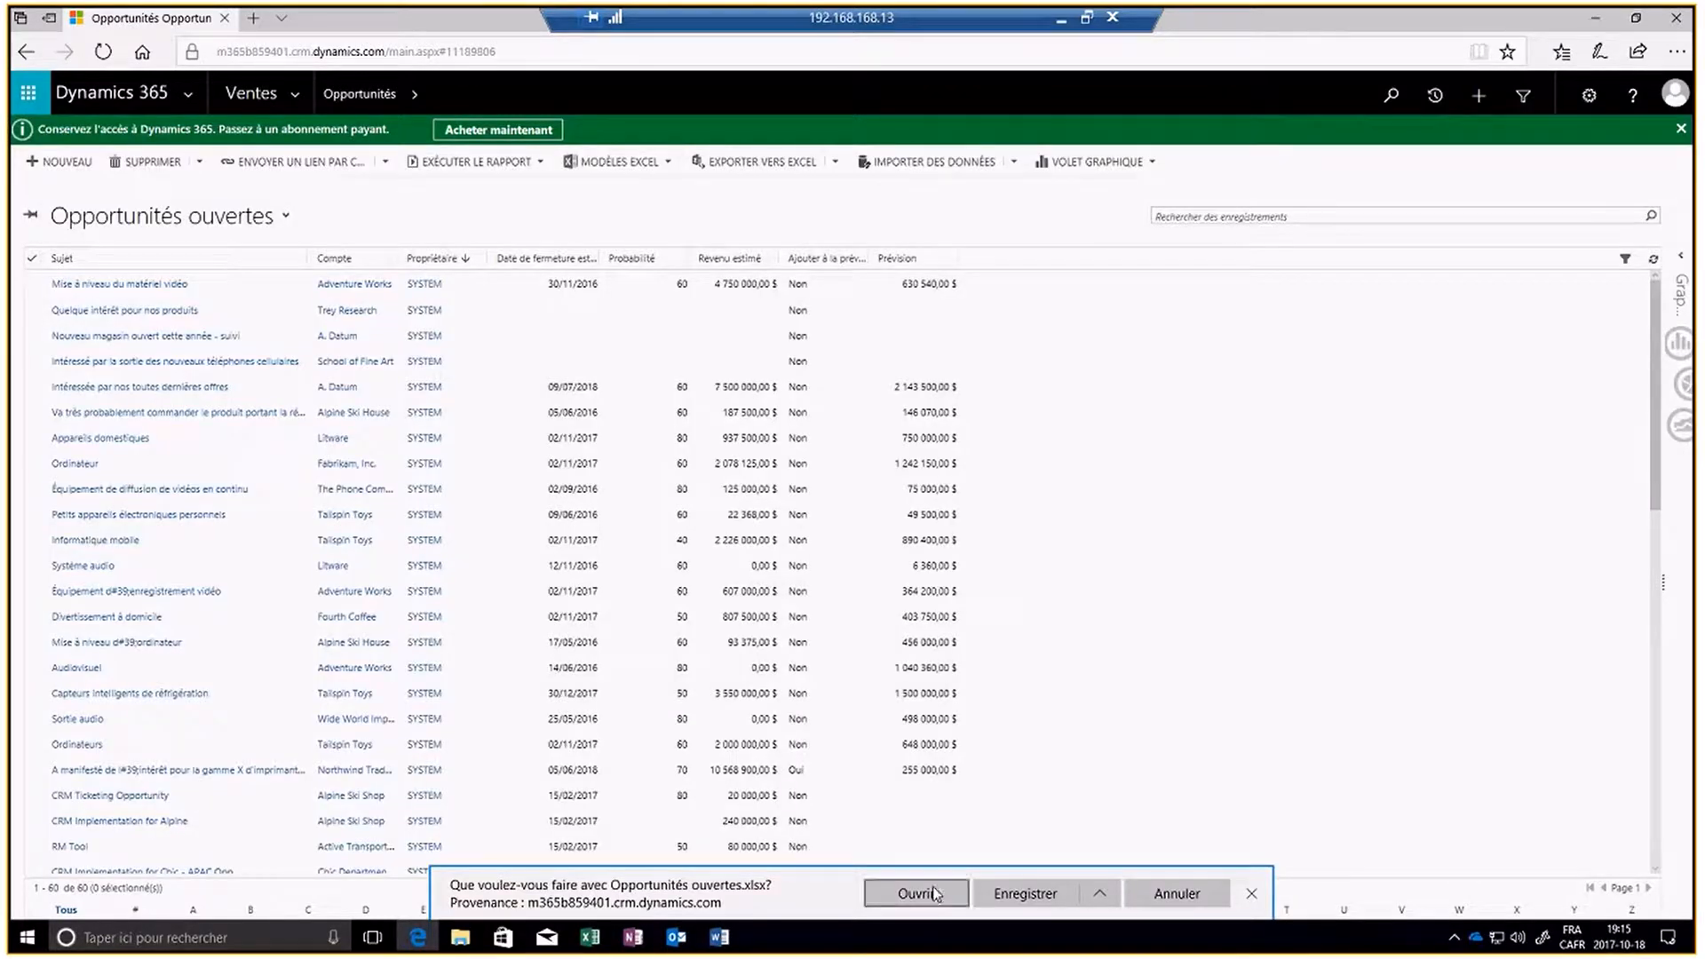
{"action": "left_click", "coordinate": [932, 893]}
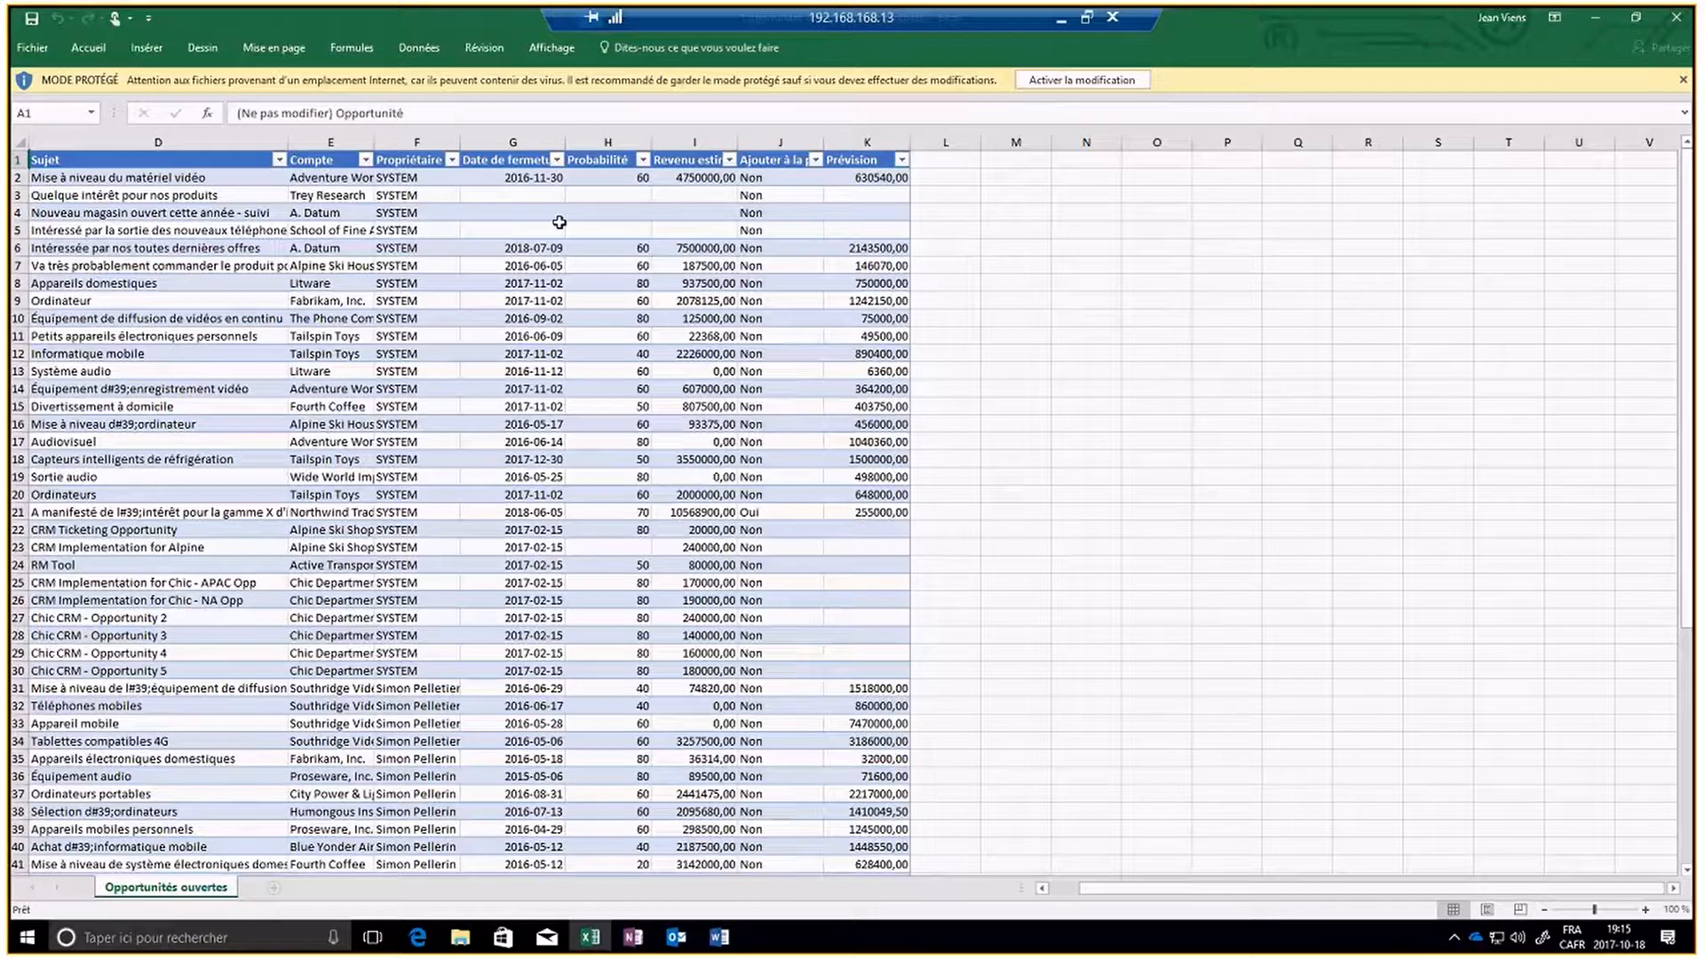
{"action": "left_click", "coordinate": [1065, 81]}
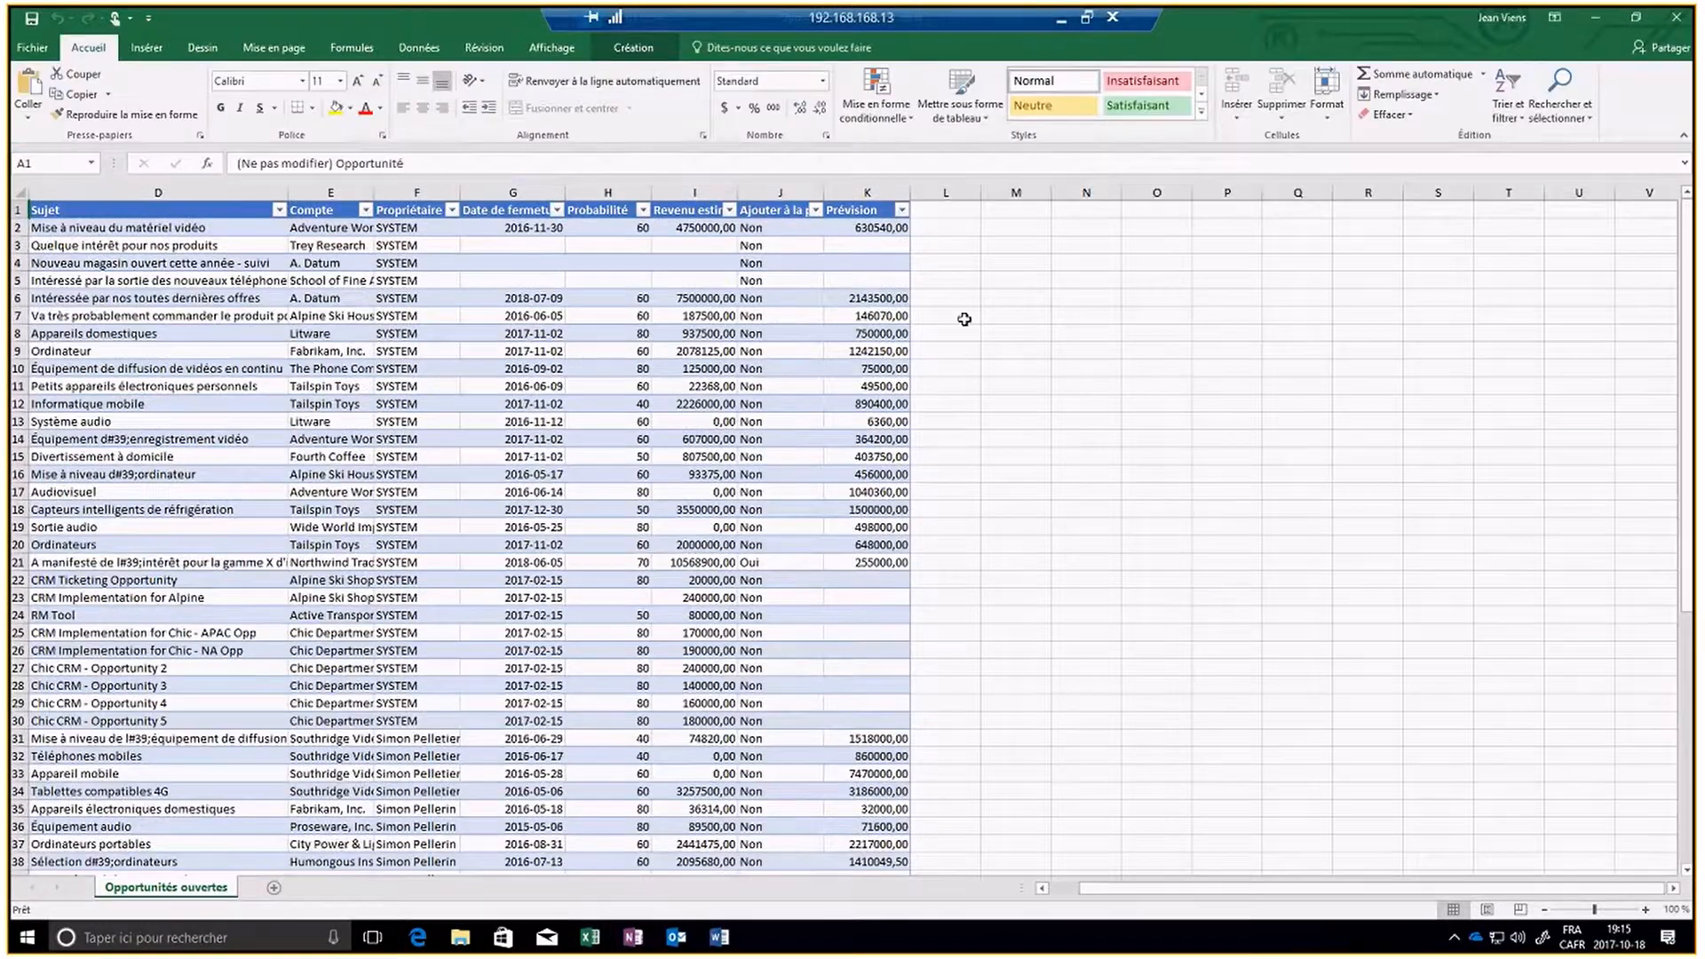
- Set the closing date of Mise à niveau du matériel vidéo in G2 to 2017-11-30
{"action": "left_click", "coordinate": [530, 229]}
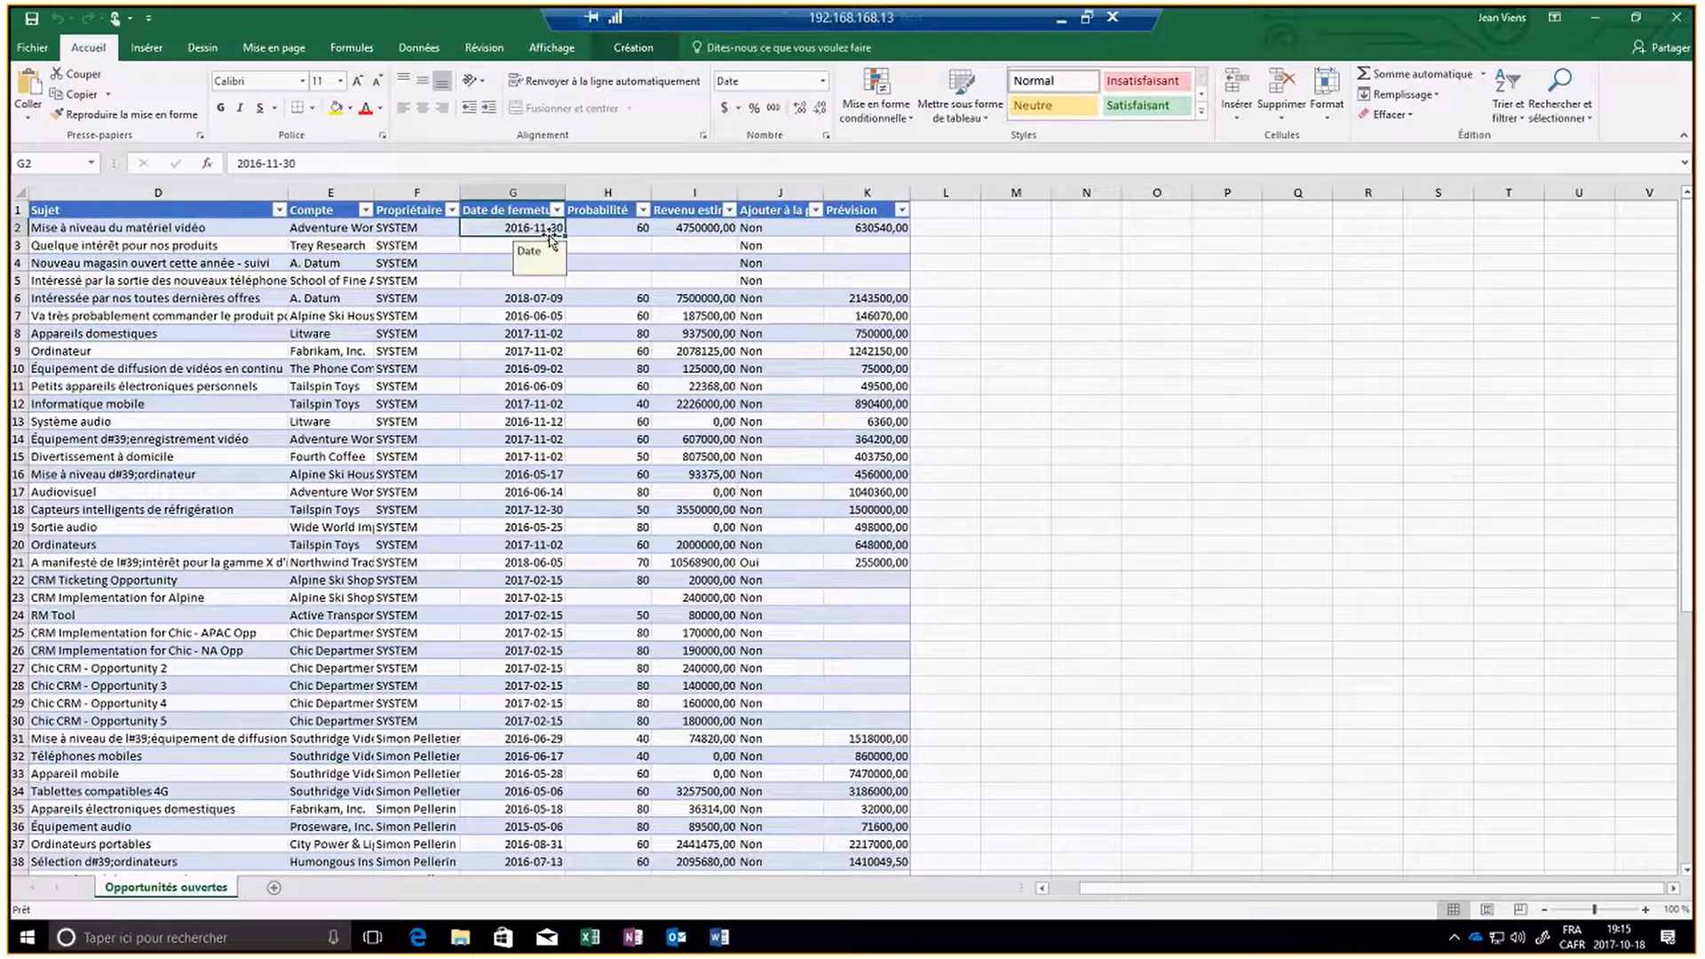
{"action": "left_click", "coordinate": [268, 165]}
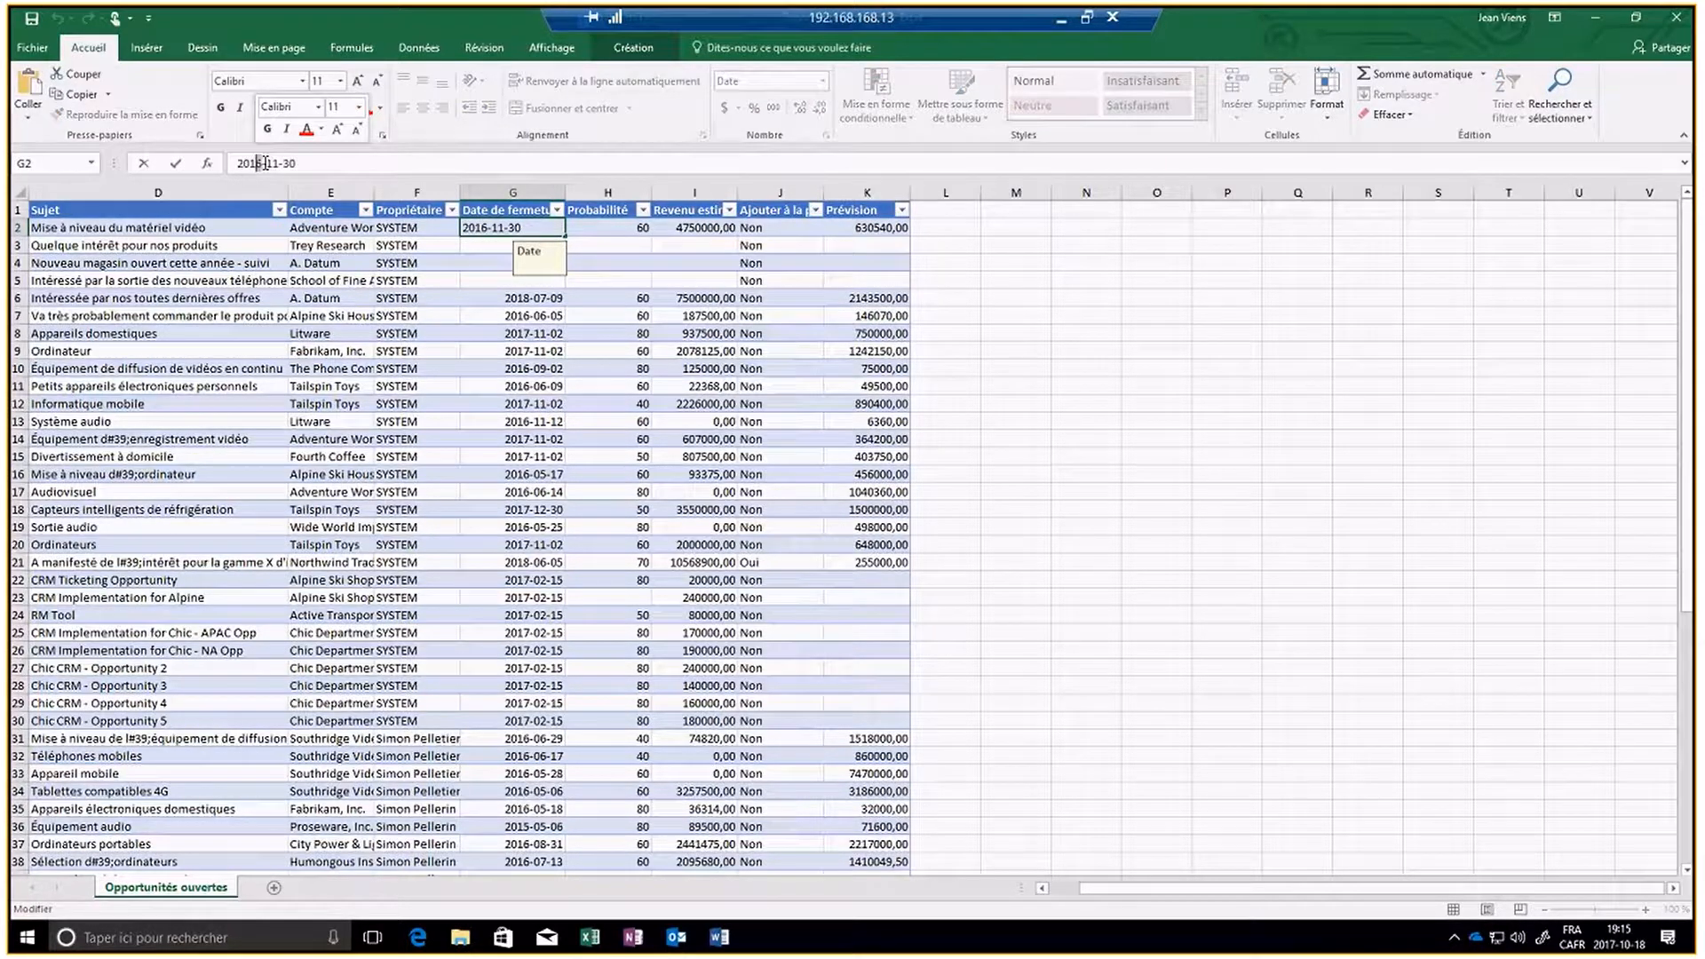
{"action": "key", "text": "BackSpace"}
{"action": "type", "text": "7"}
{"action": "key", "text": "Return"}
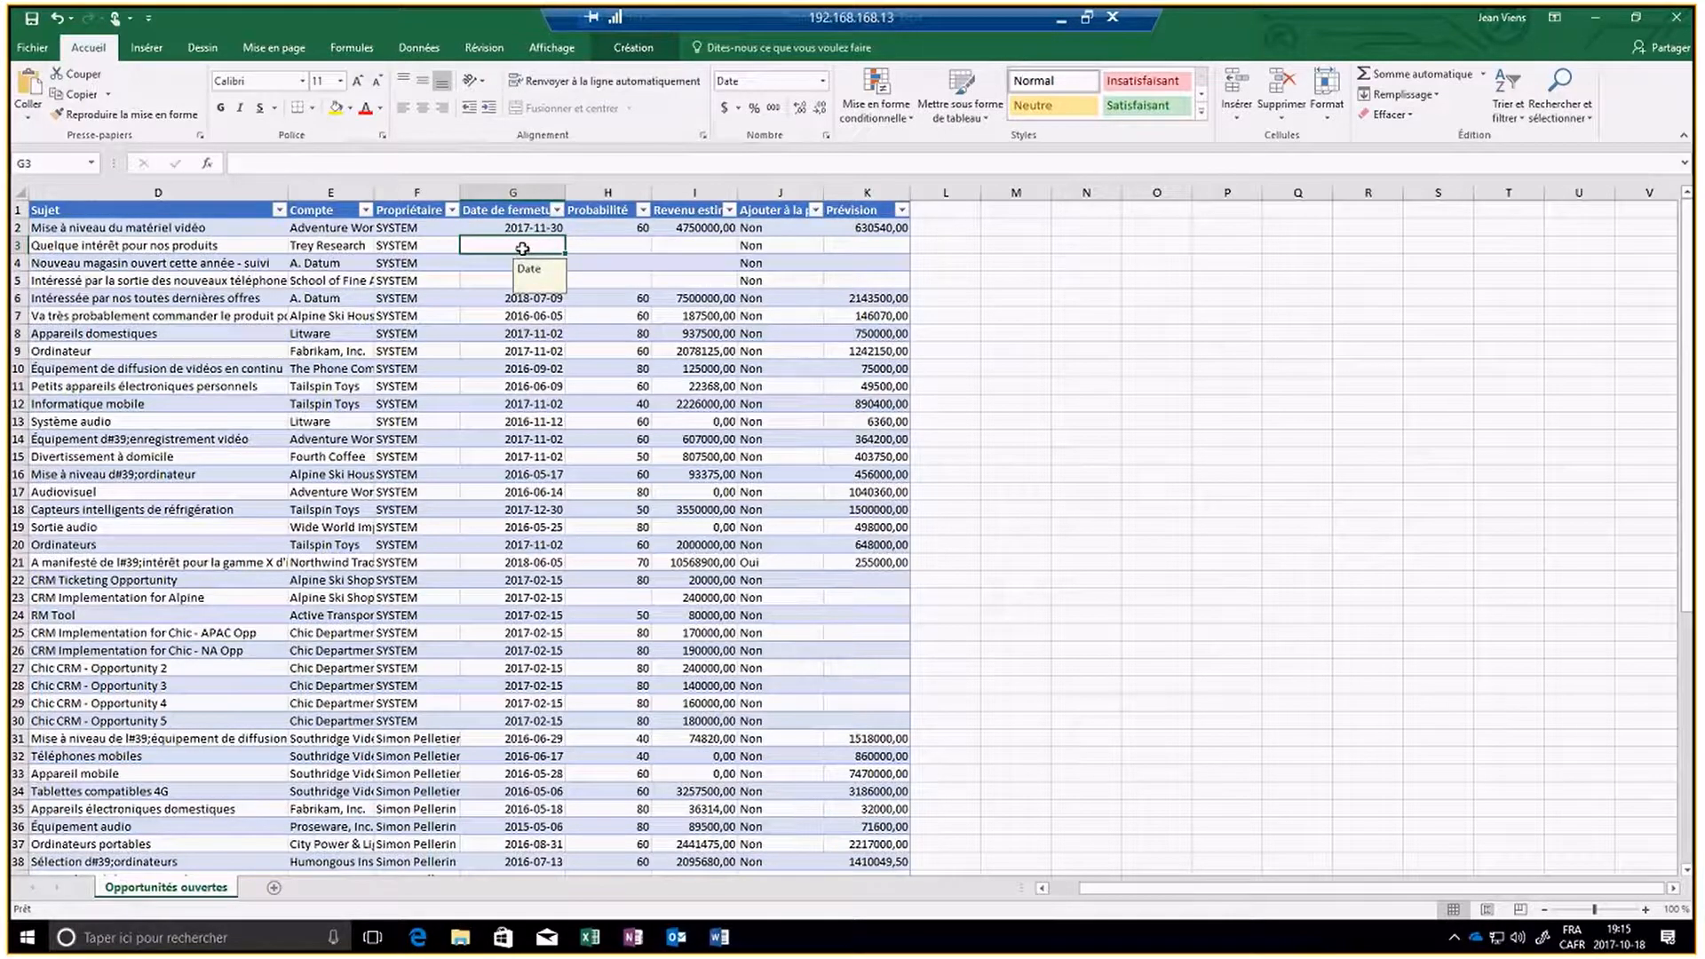
- Enter the closing dates 2017-12-31, 2018-01-30 and 2018-01-15 in cells G3 to G5
{"action": "type", "text": "2017-"}
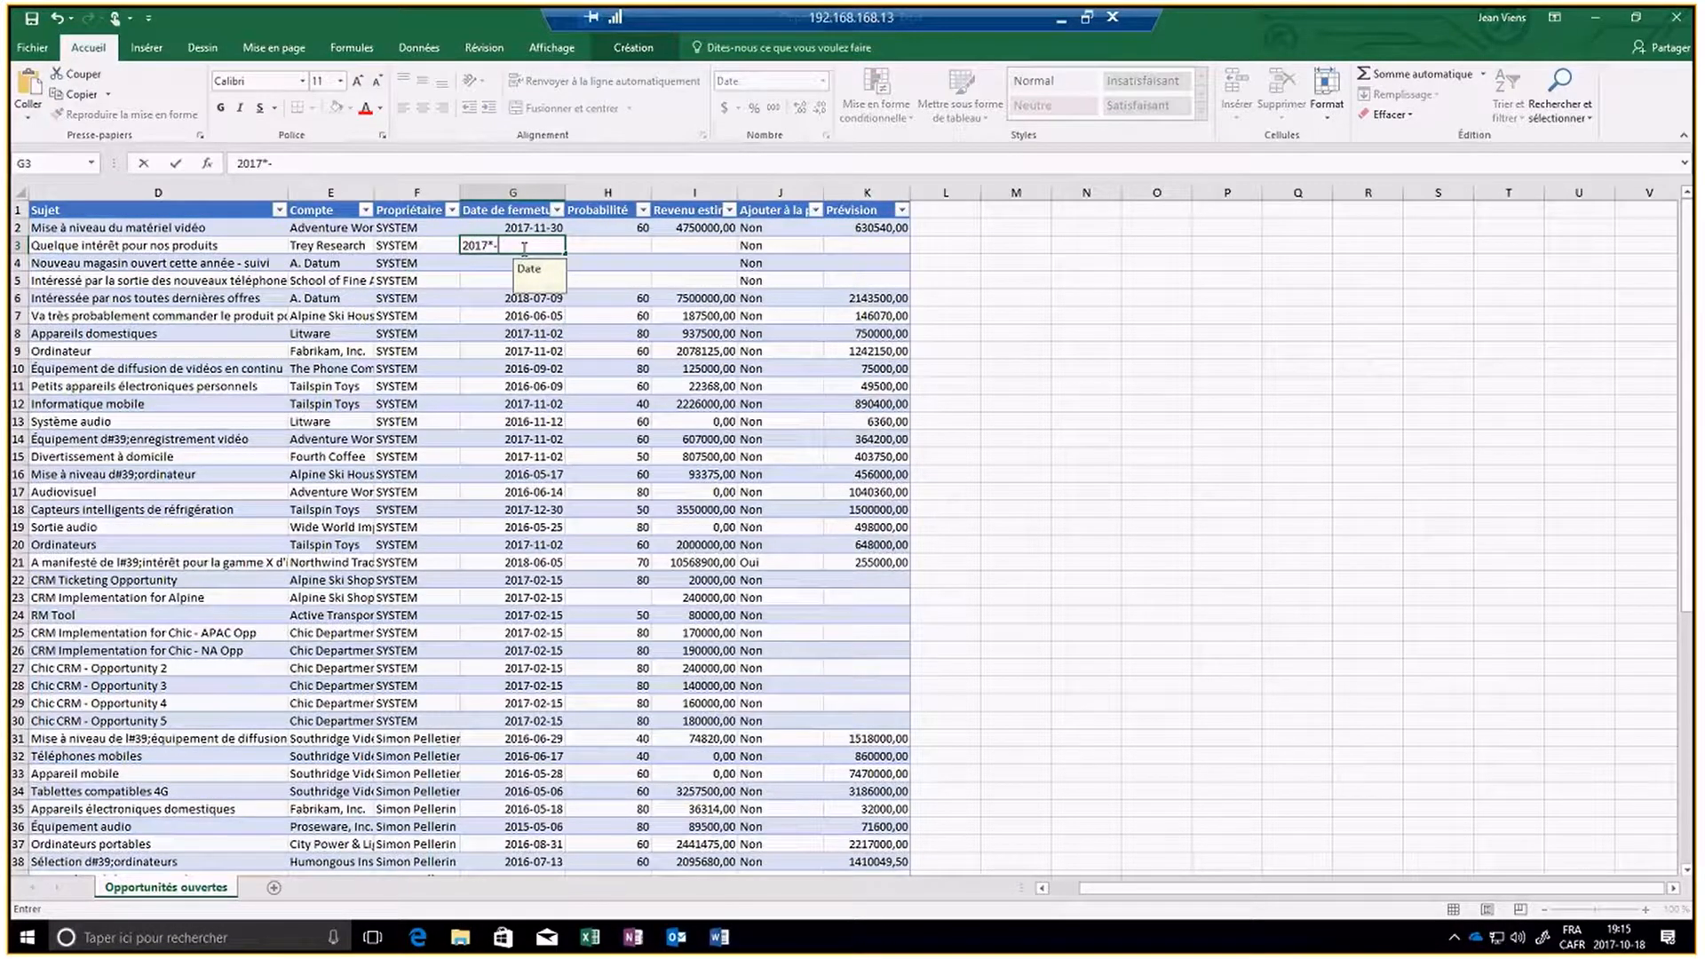
{"action": "key", "text": "BackSpace"}
{"action": "type", "text": "-12-31"}
{"action": "key", "text": "Return"}
{"action": "type", "text": "2"}
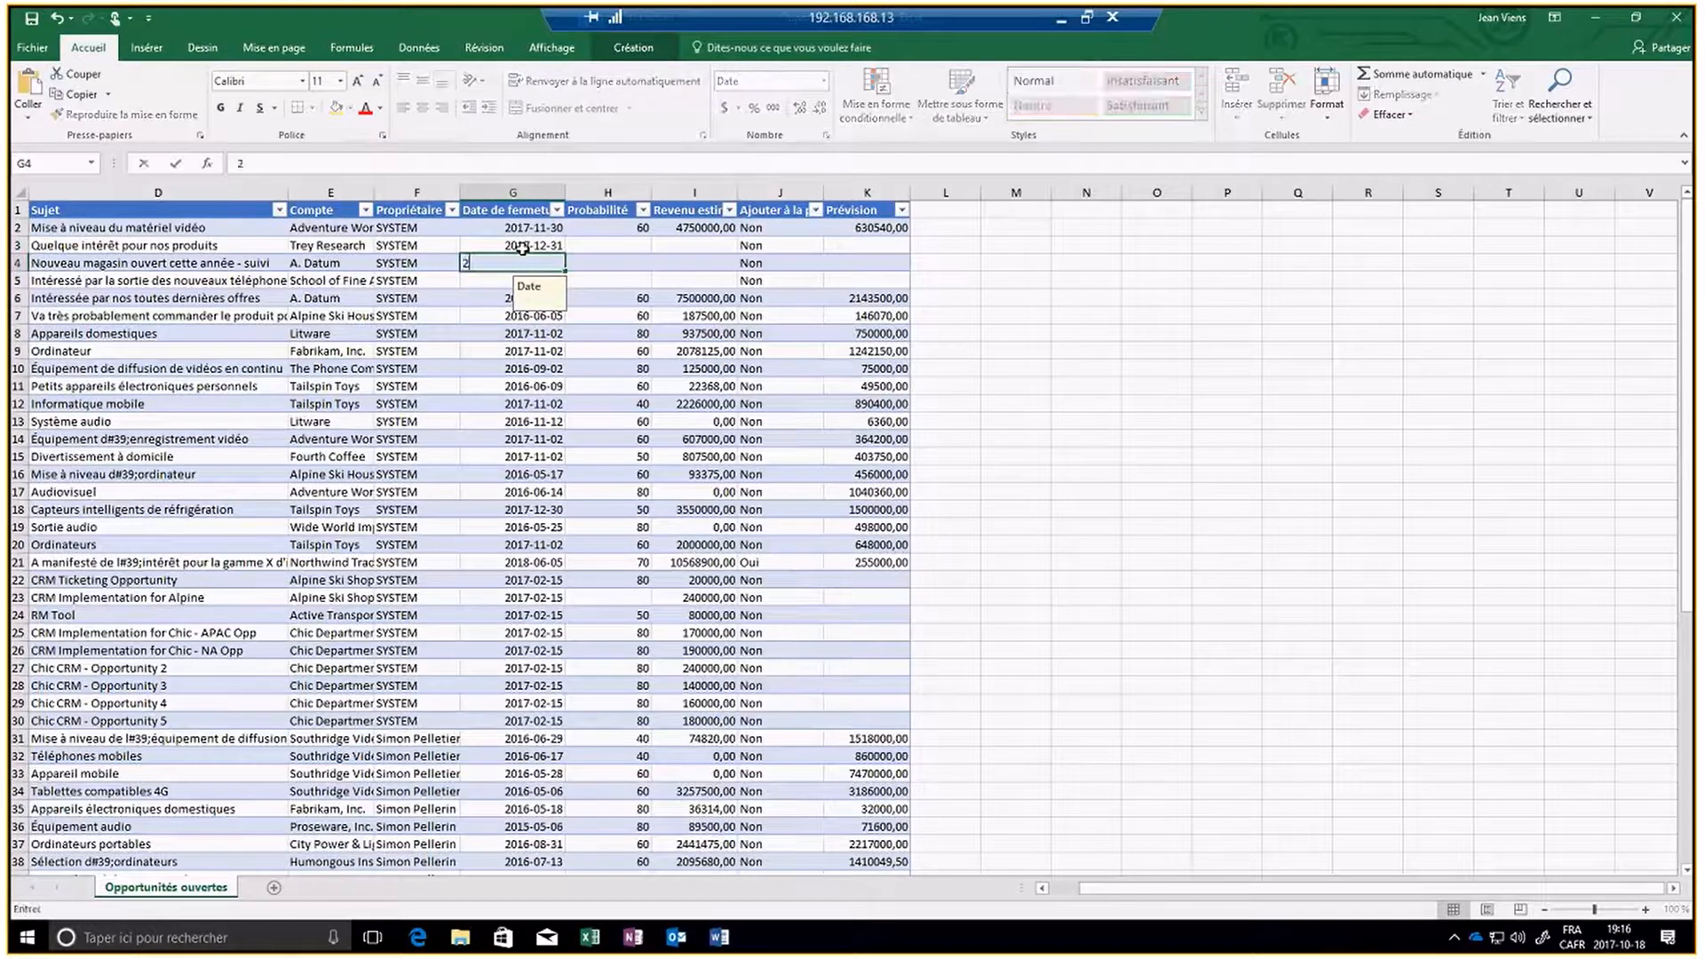
{"action": "type", "text": "018-01-"}
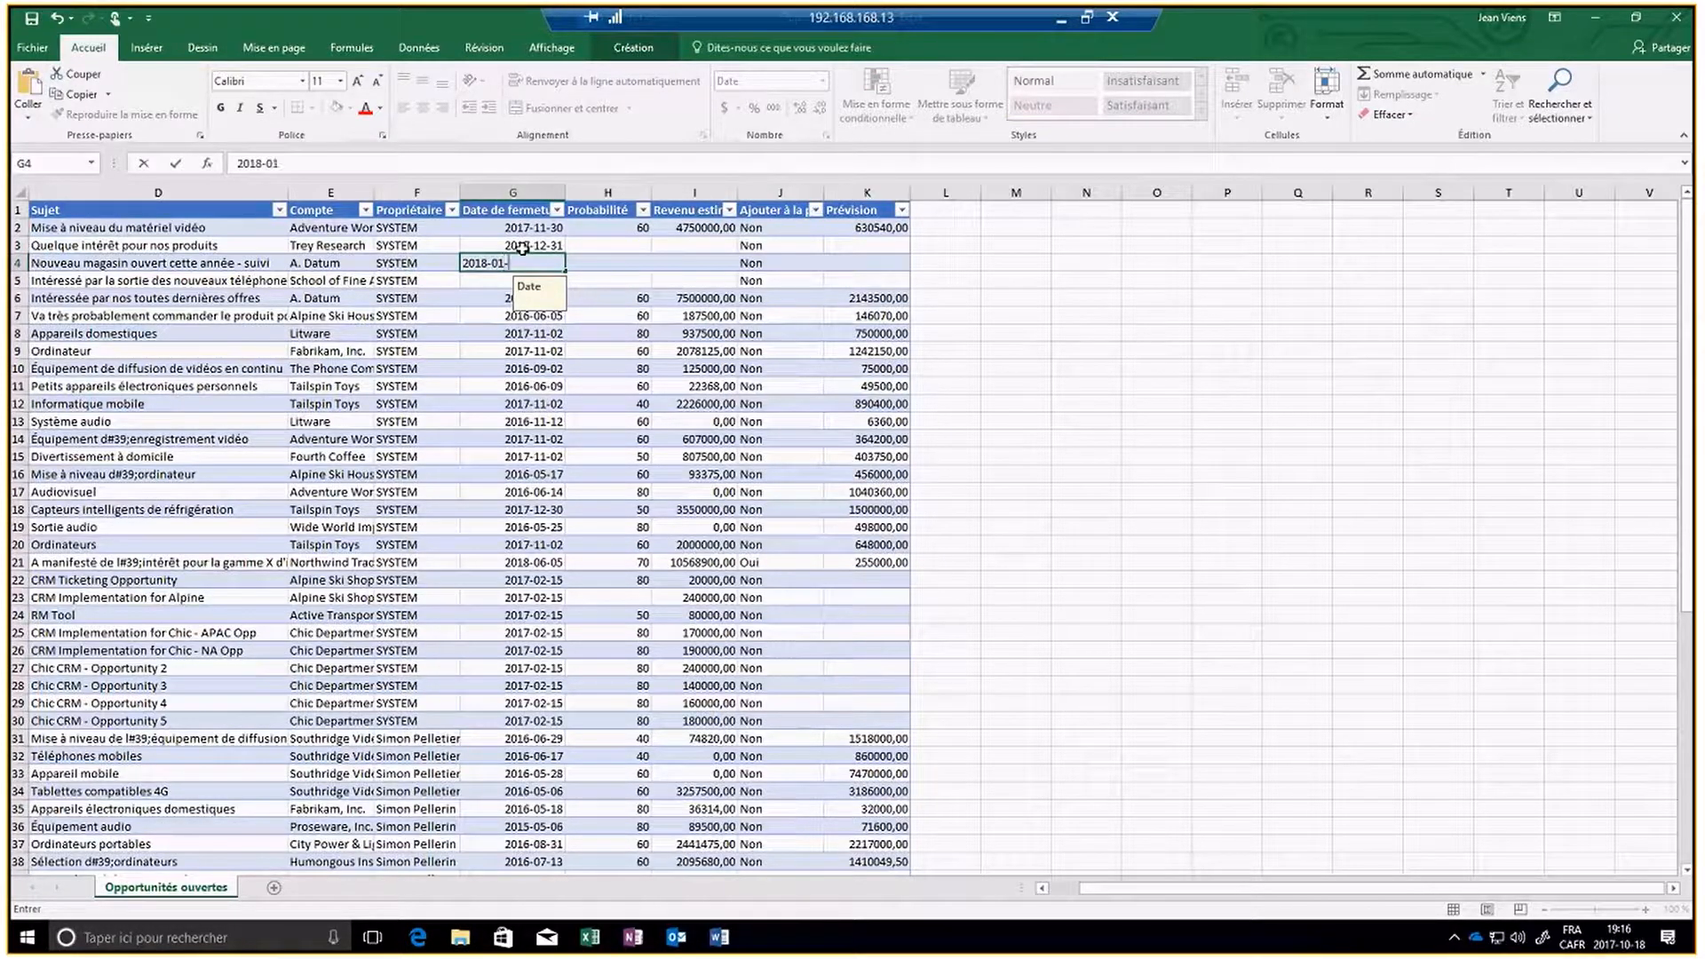
{"action": "type", "text": "30"}
{"action": "key", "text": "Return"}
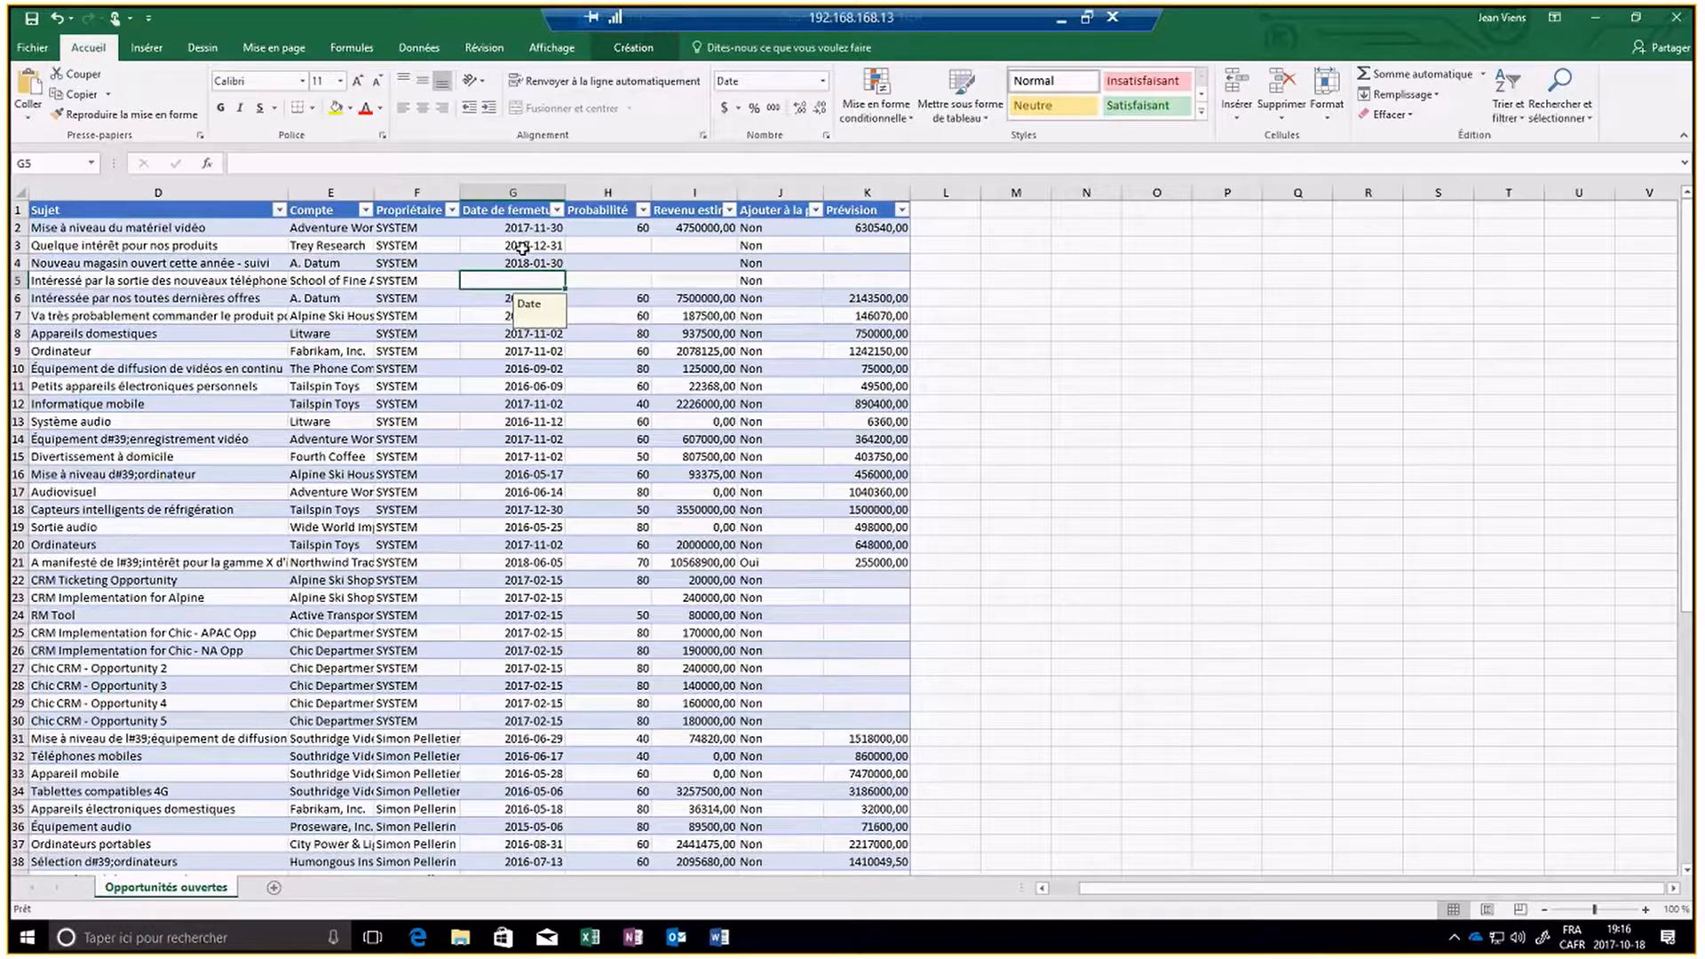
{"action": "type", "text": "2018-01-15"}
{"action": "key", "text": "Return"}
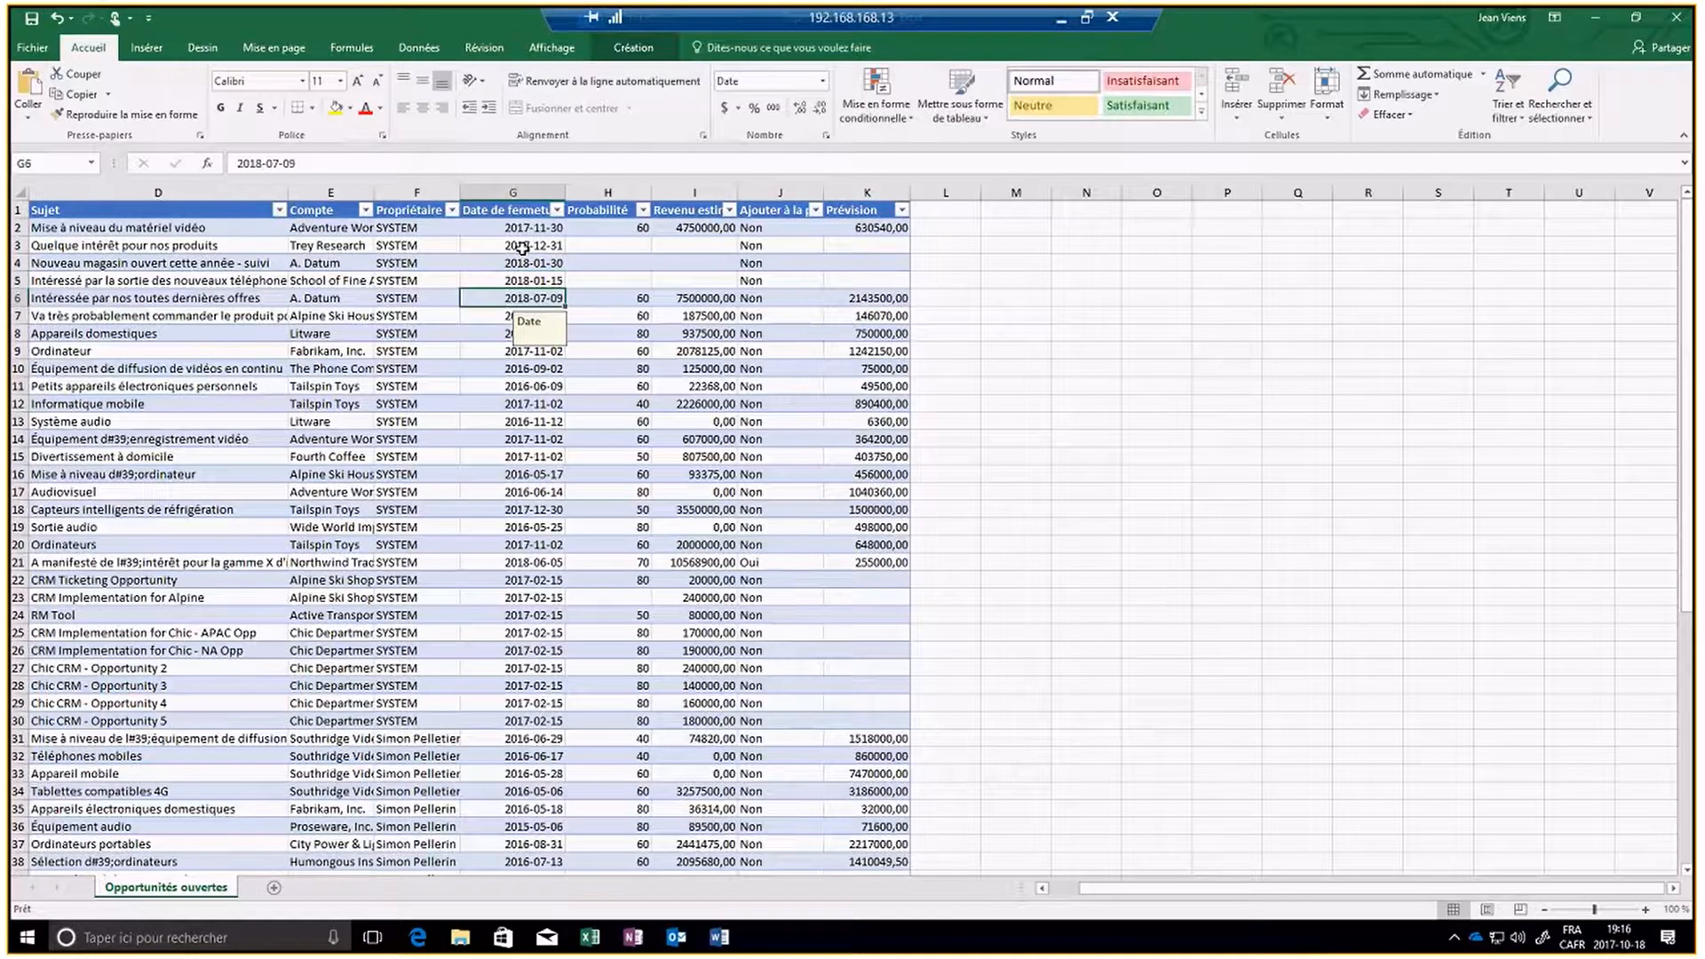
- Try to enter 603 as the probability of Quelque intérêt pour nos produits in H3
{"action": "key", "text": "Up"}
{"action": "key", "text": "Up"}
{"action": "key", "text": "Up"}
{"action": "key", "text": "Right"}
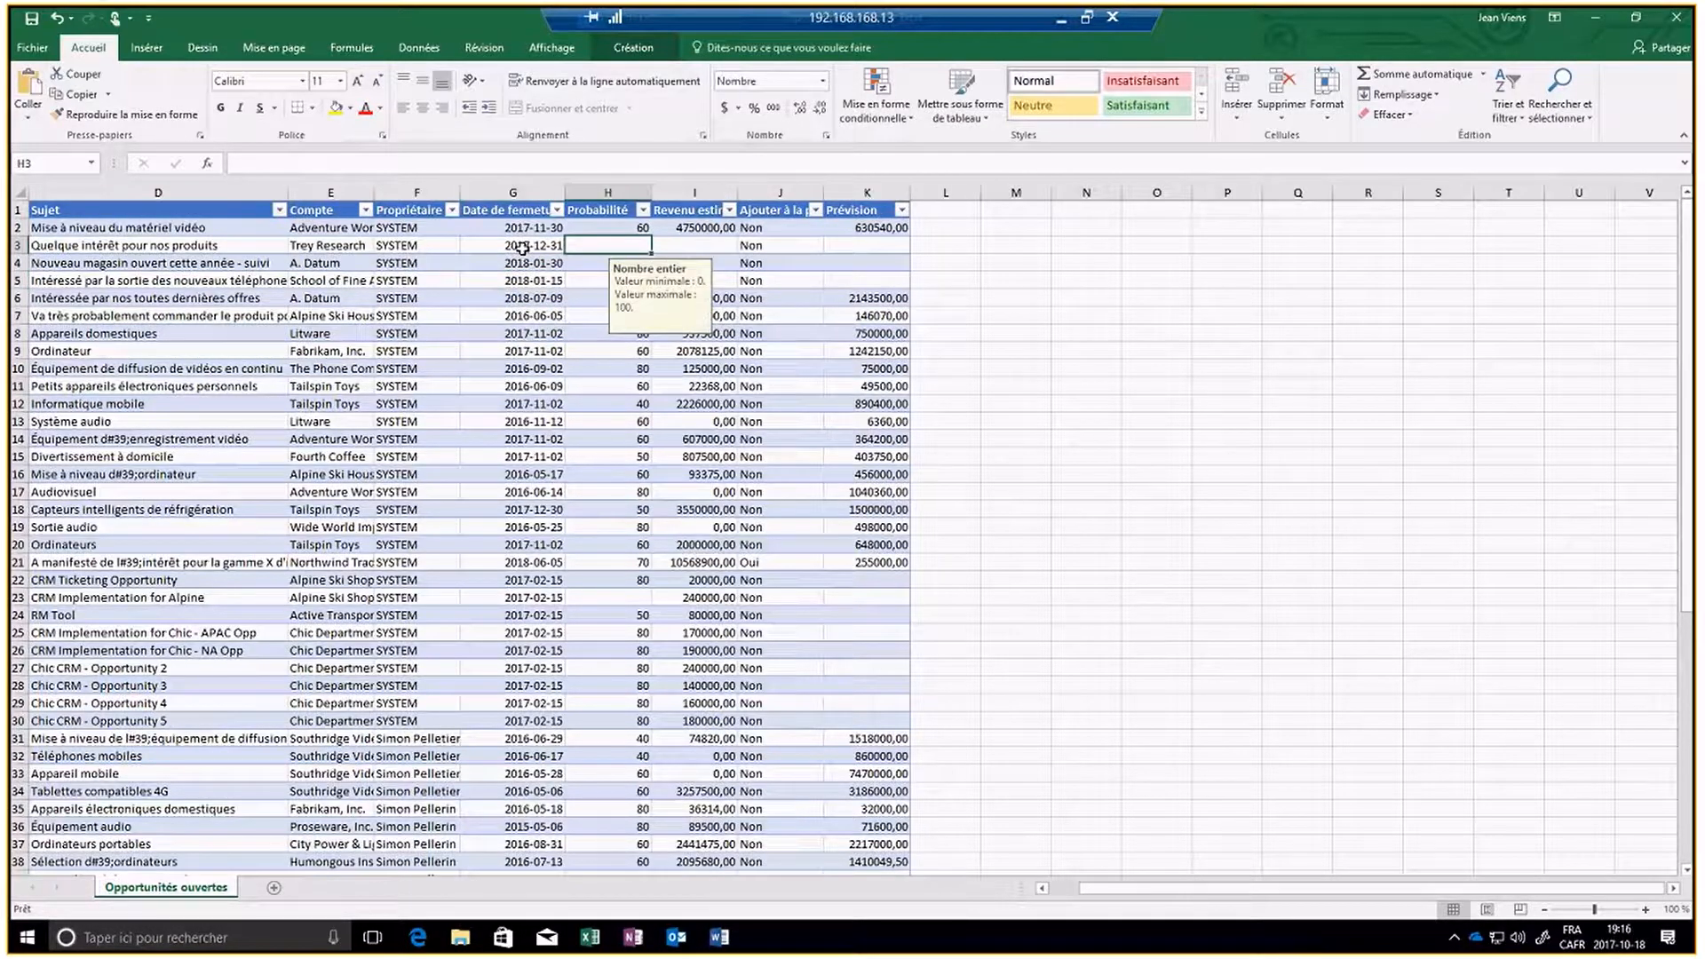
{"action": "type", "text": "603"}
{"action": "key", "text": "Return"}
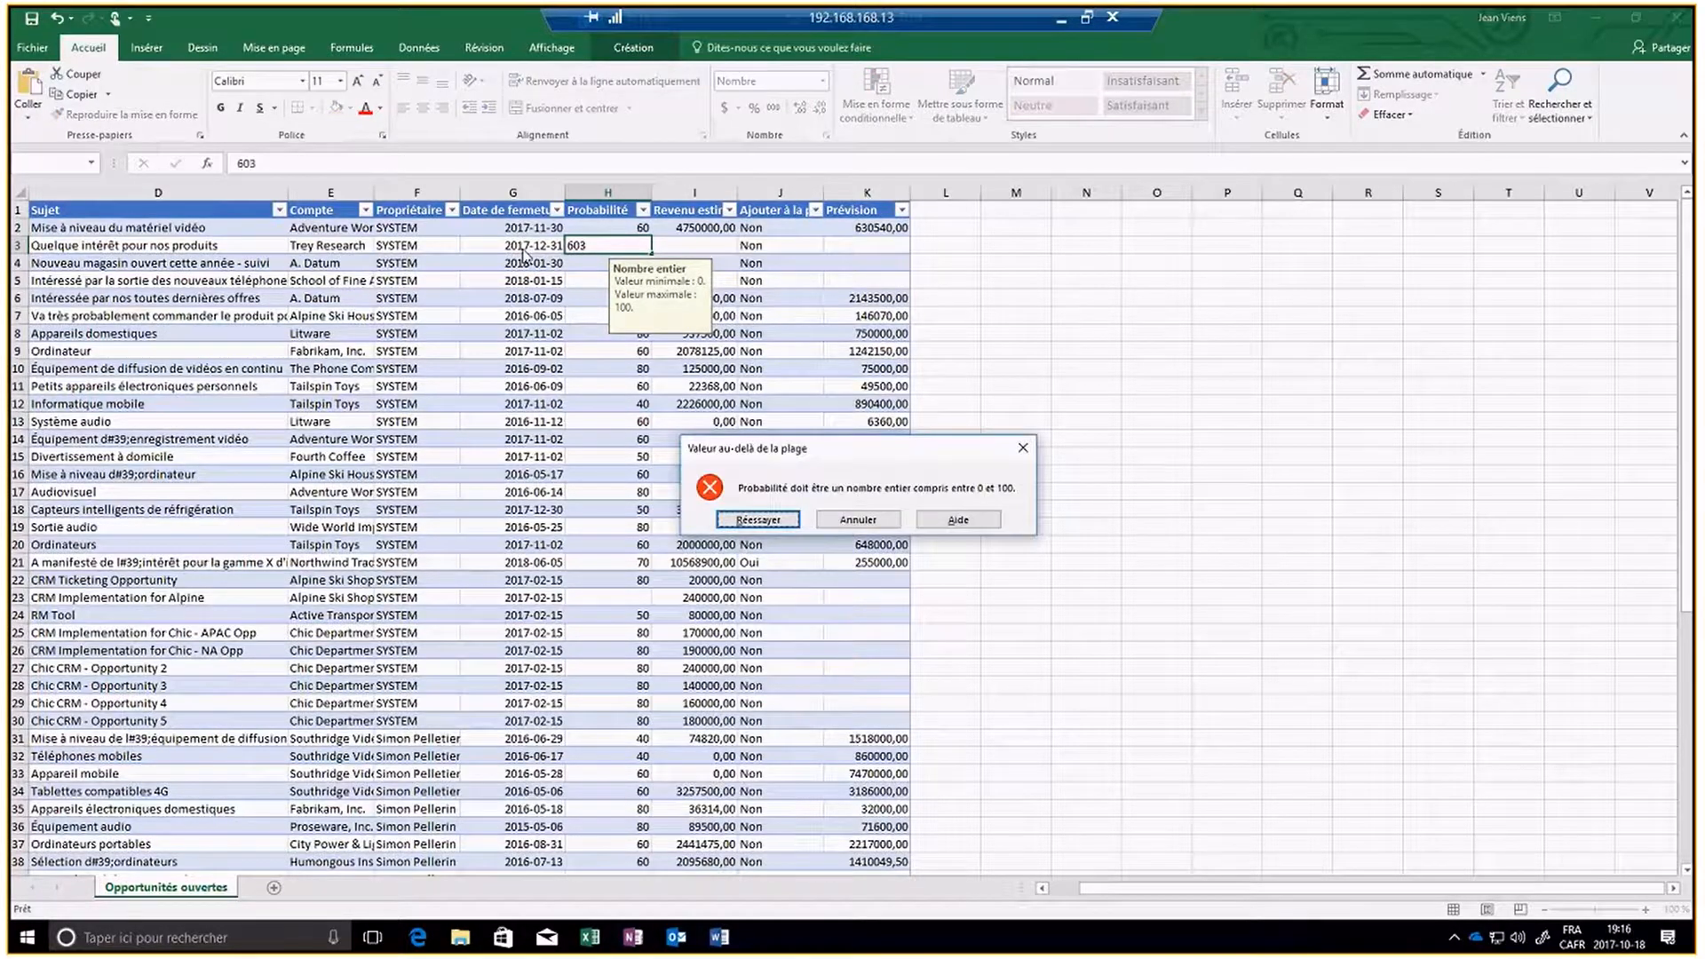
{"action": "left_click", "coordinate": [880, 523]}
- Enter the probabilities 60, 75 and 80 in cells H3 to H5
{"action": "type", "text": "60"}
{"action": "key", "text": "Return"}
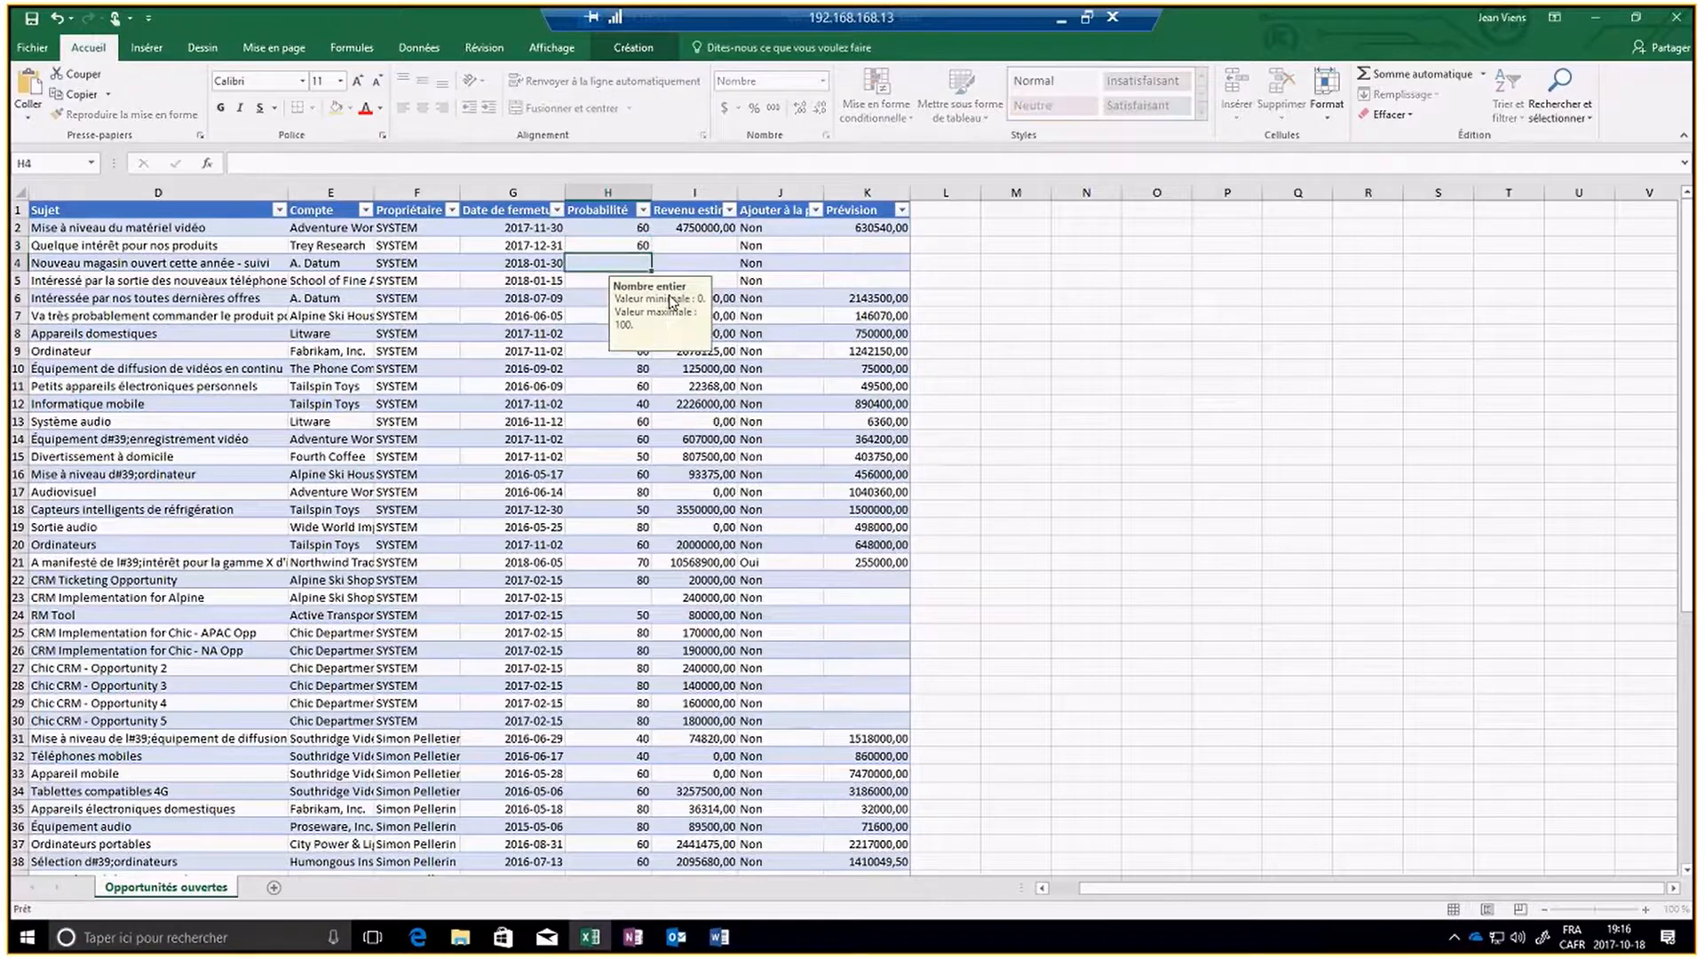
{"action": "type", "text": "75"}
{"action": "key", "text": "Return"}
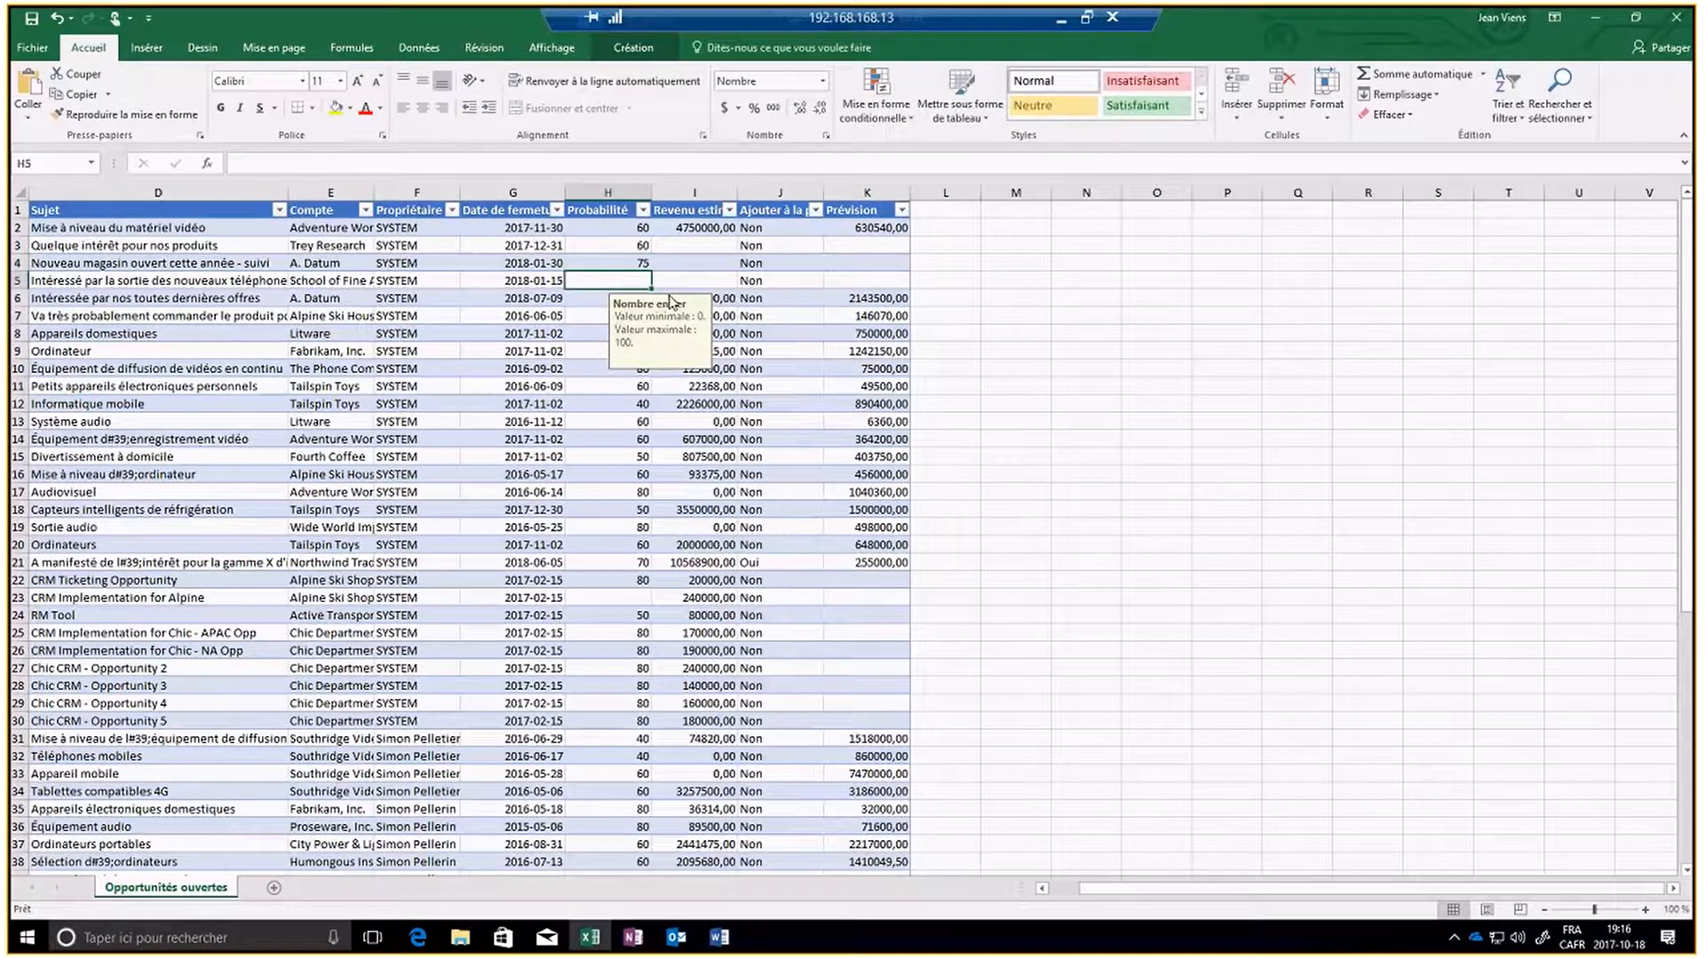
{"action": "type", "text": "80"}
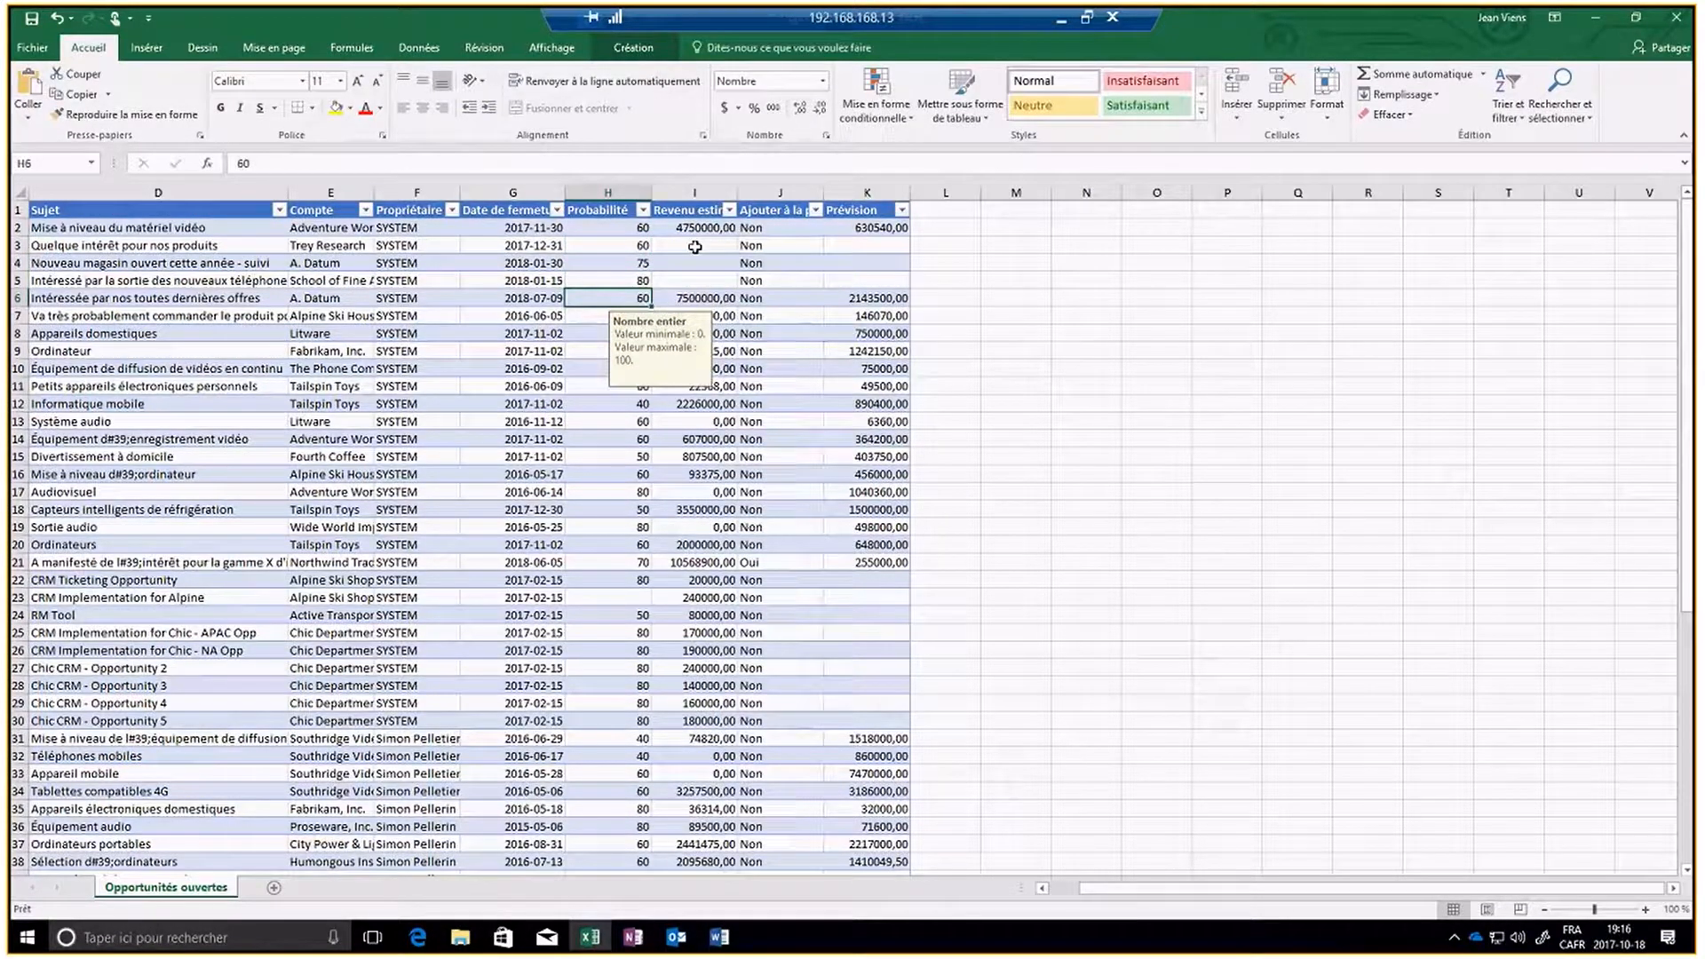
- Set the estimated revenue of Quelque intérêt pour nos produits in I3 to 115000
{"action": "left_click", "coordinate": [695, 247]}
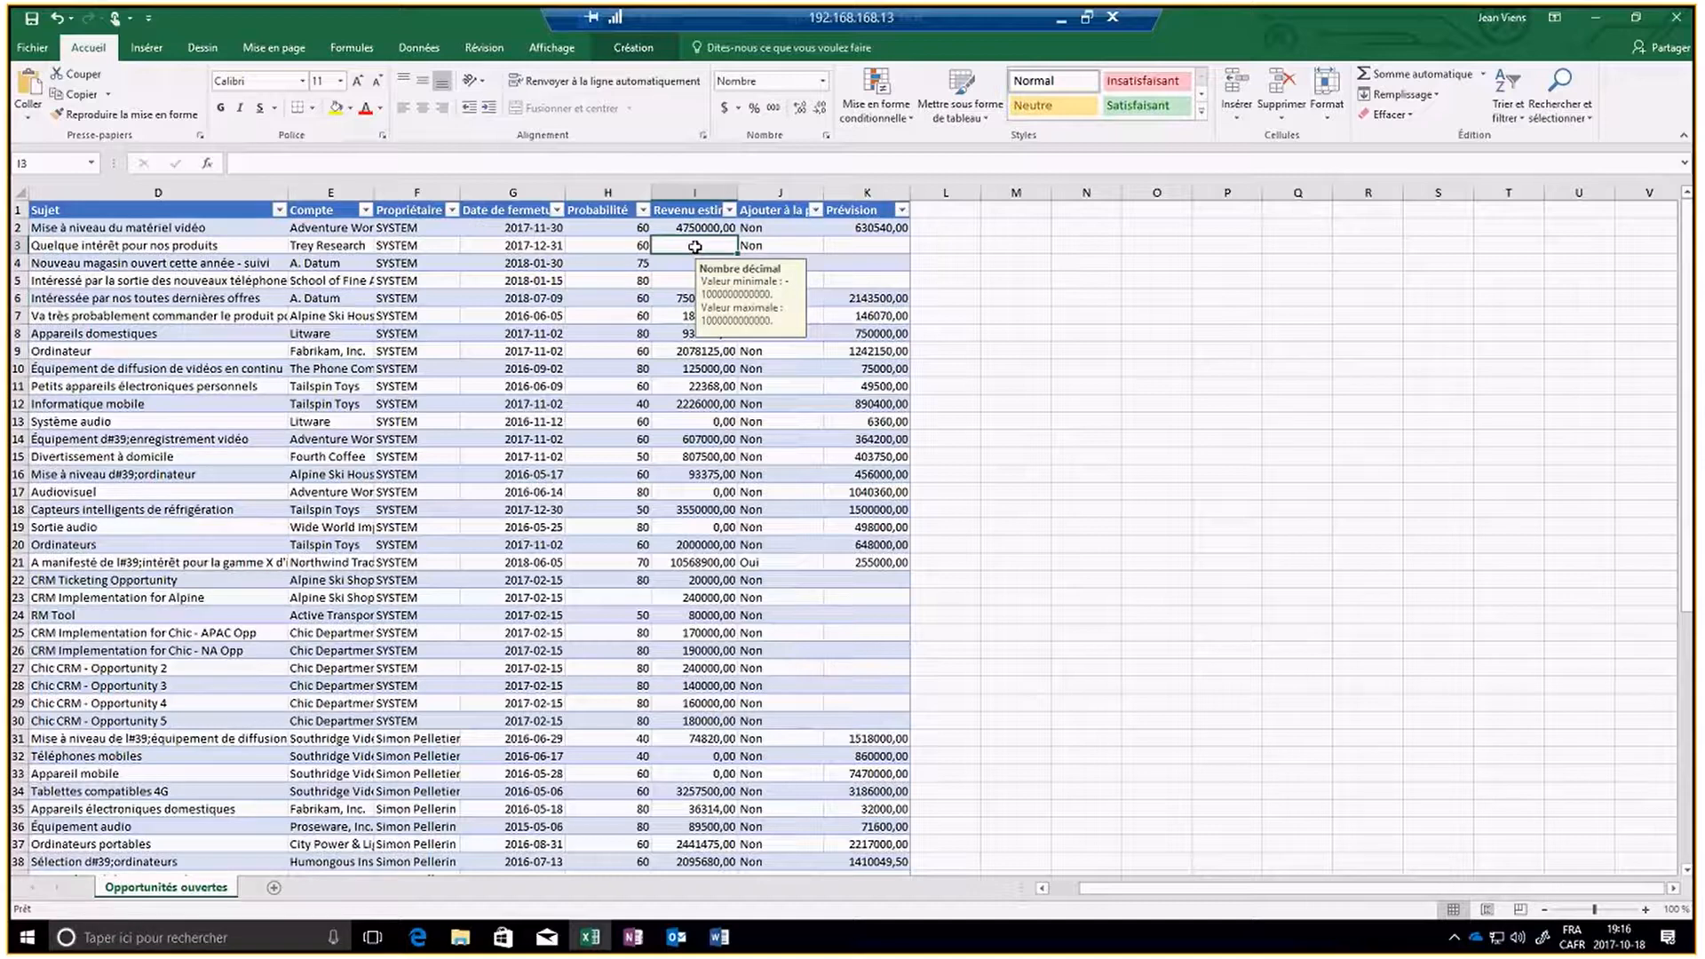
{"action": "type", "text": "111"}
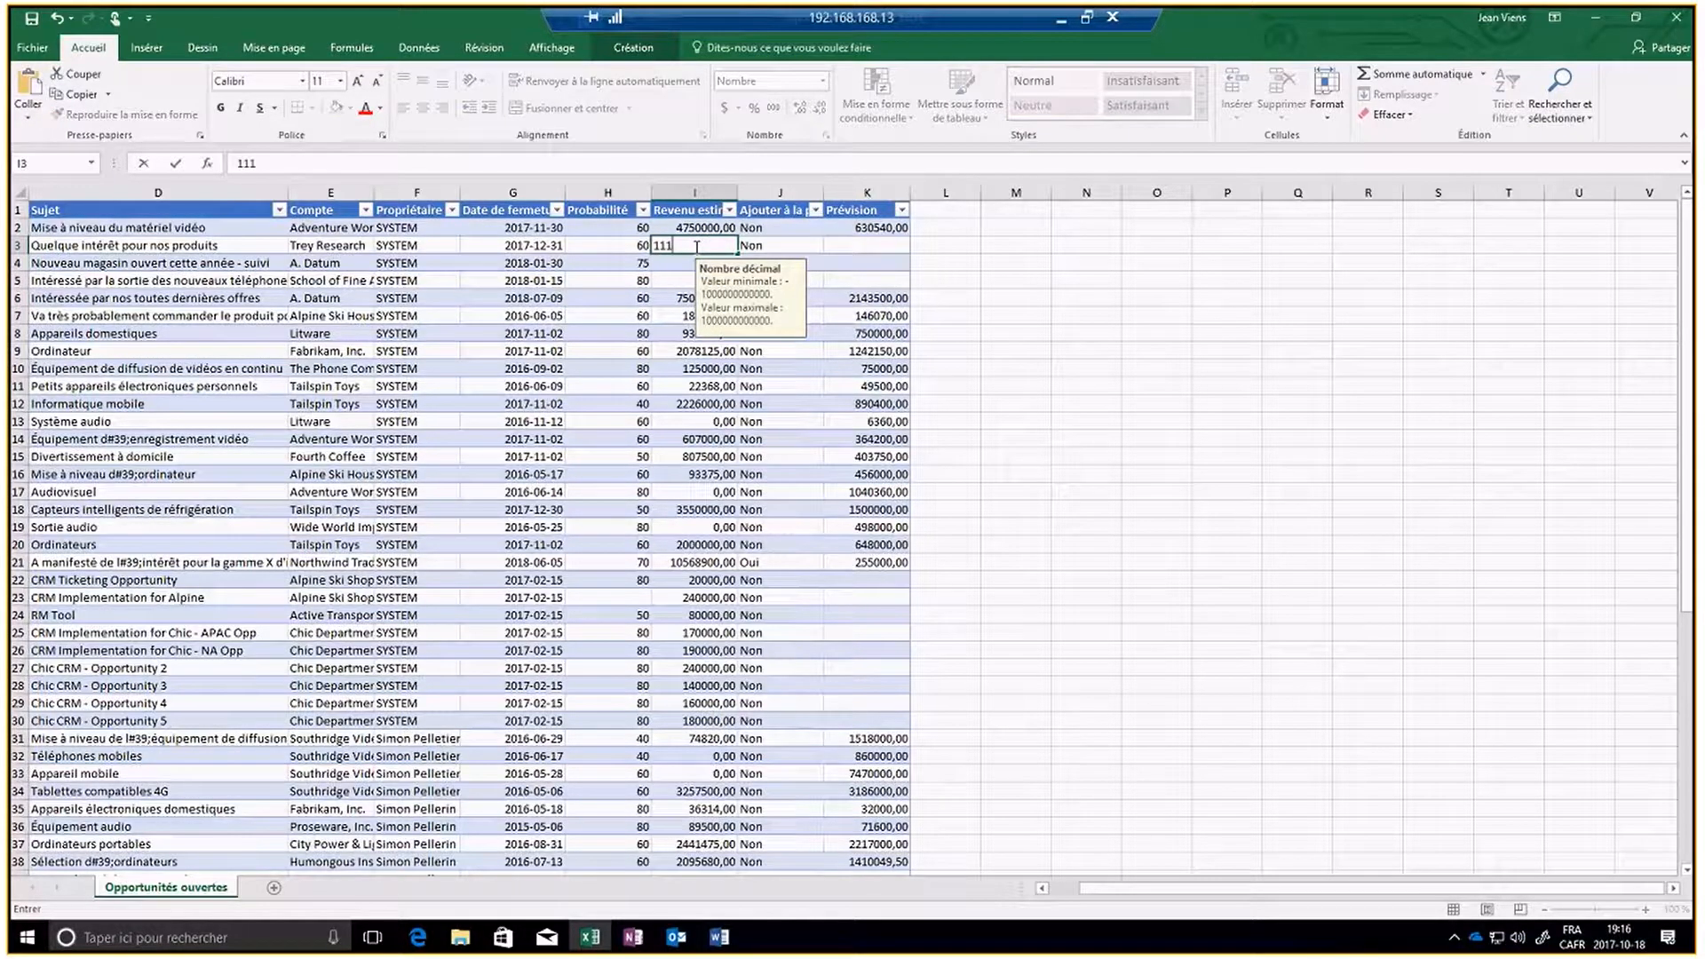
{"action": "key", "text": "BackSpace"}
{"action": "type", "text": "000"}
{"action": "key", "text": "Return"}
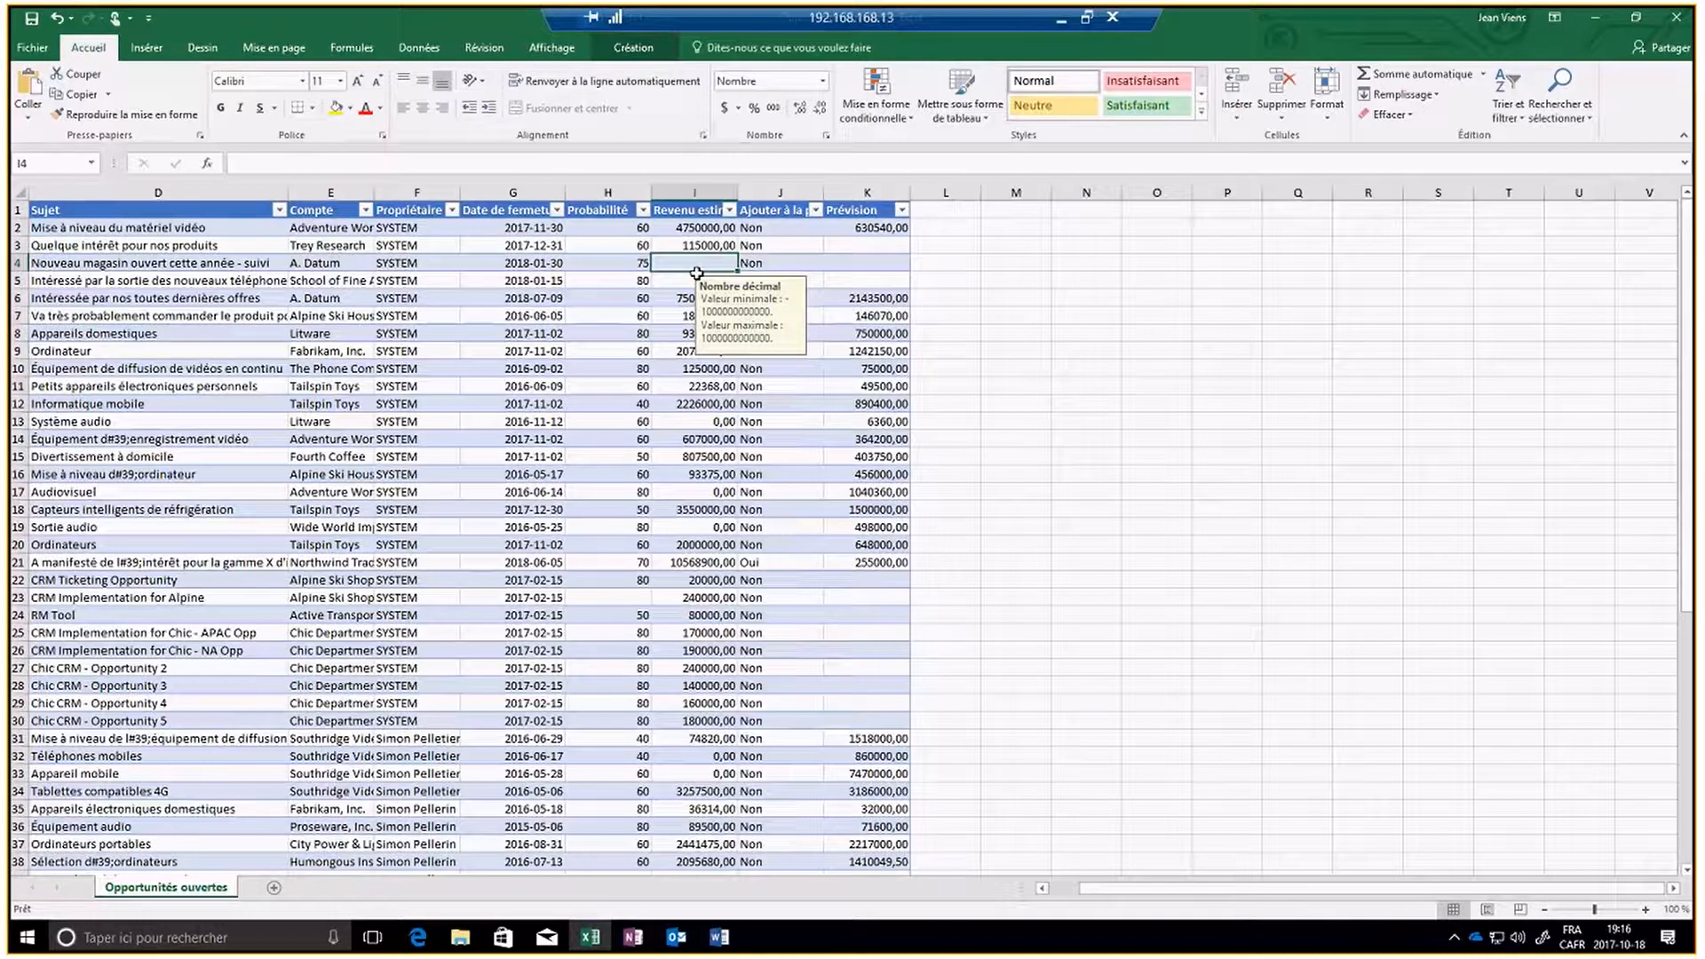
- Enter the estimated revenues 200000 and 2500000 in cells I4 and I5
{"action": "type", "text": "20"}
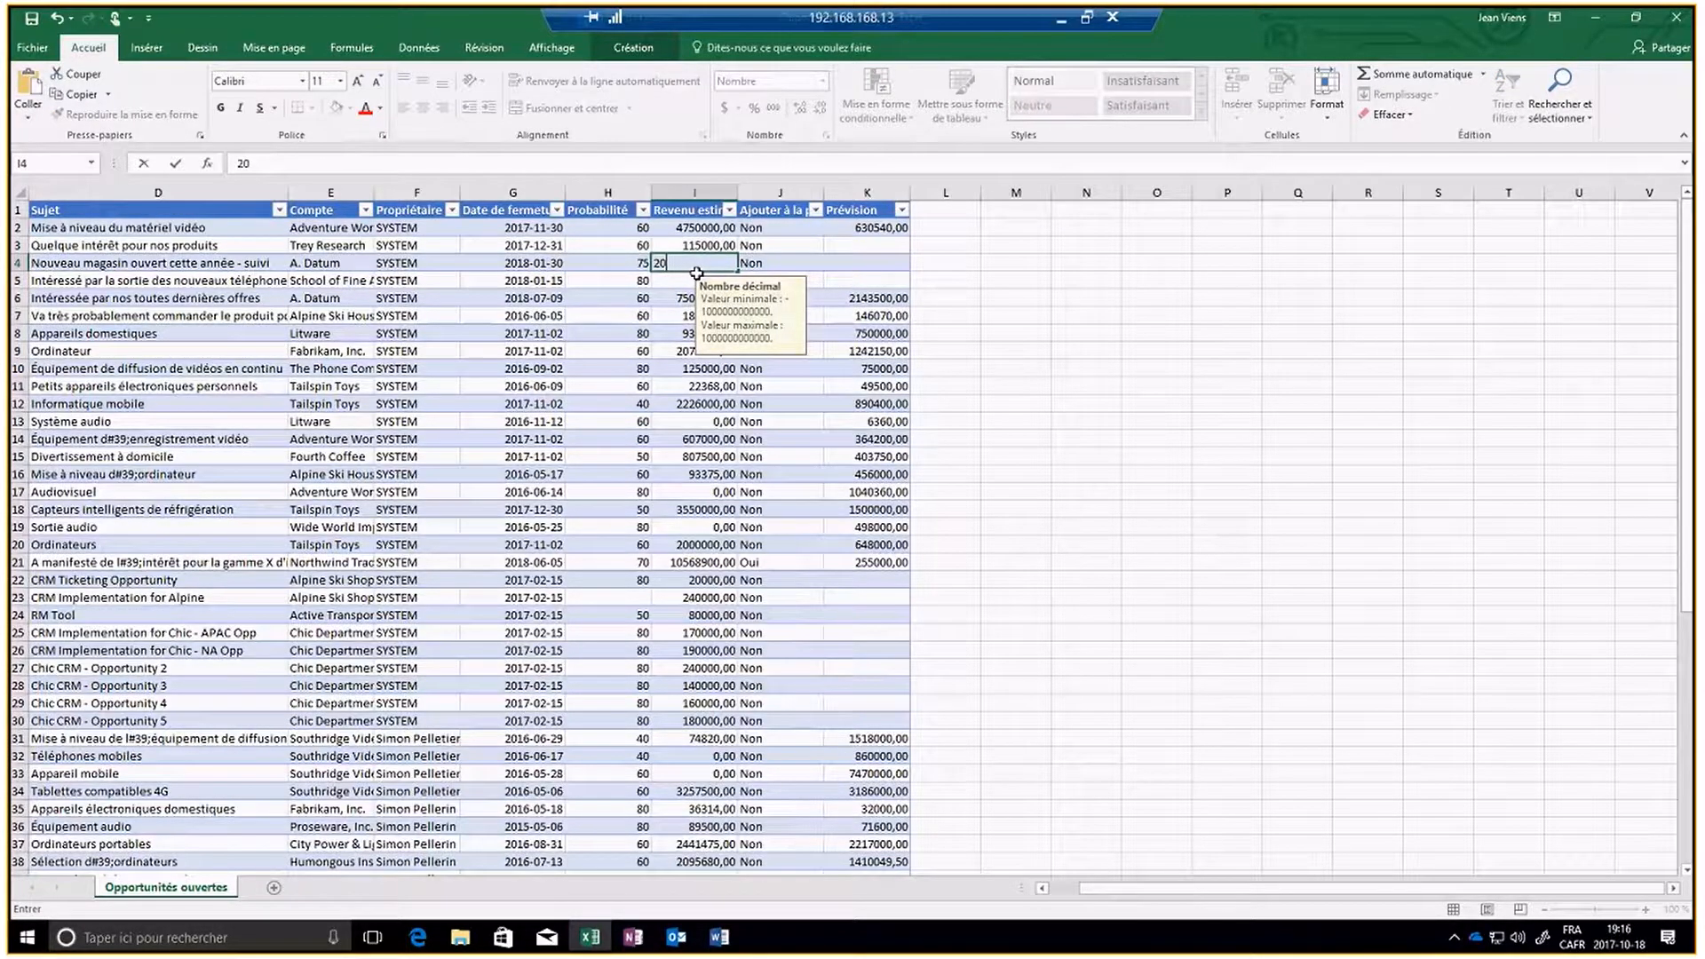
{"action": "type", "text": "0000"}
{"action": "key", "text": "Return"}
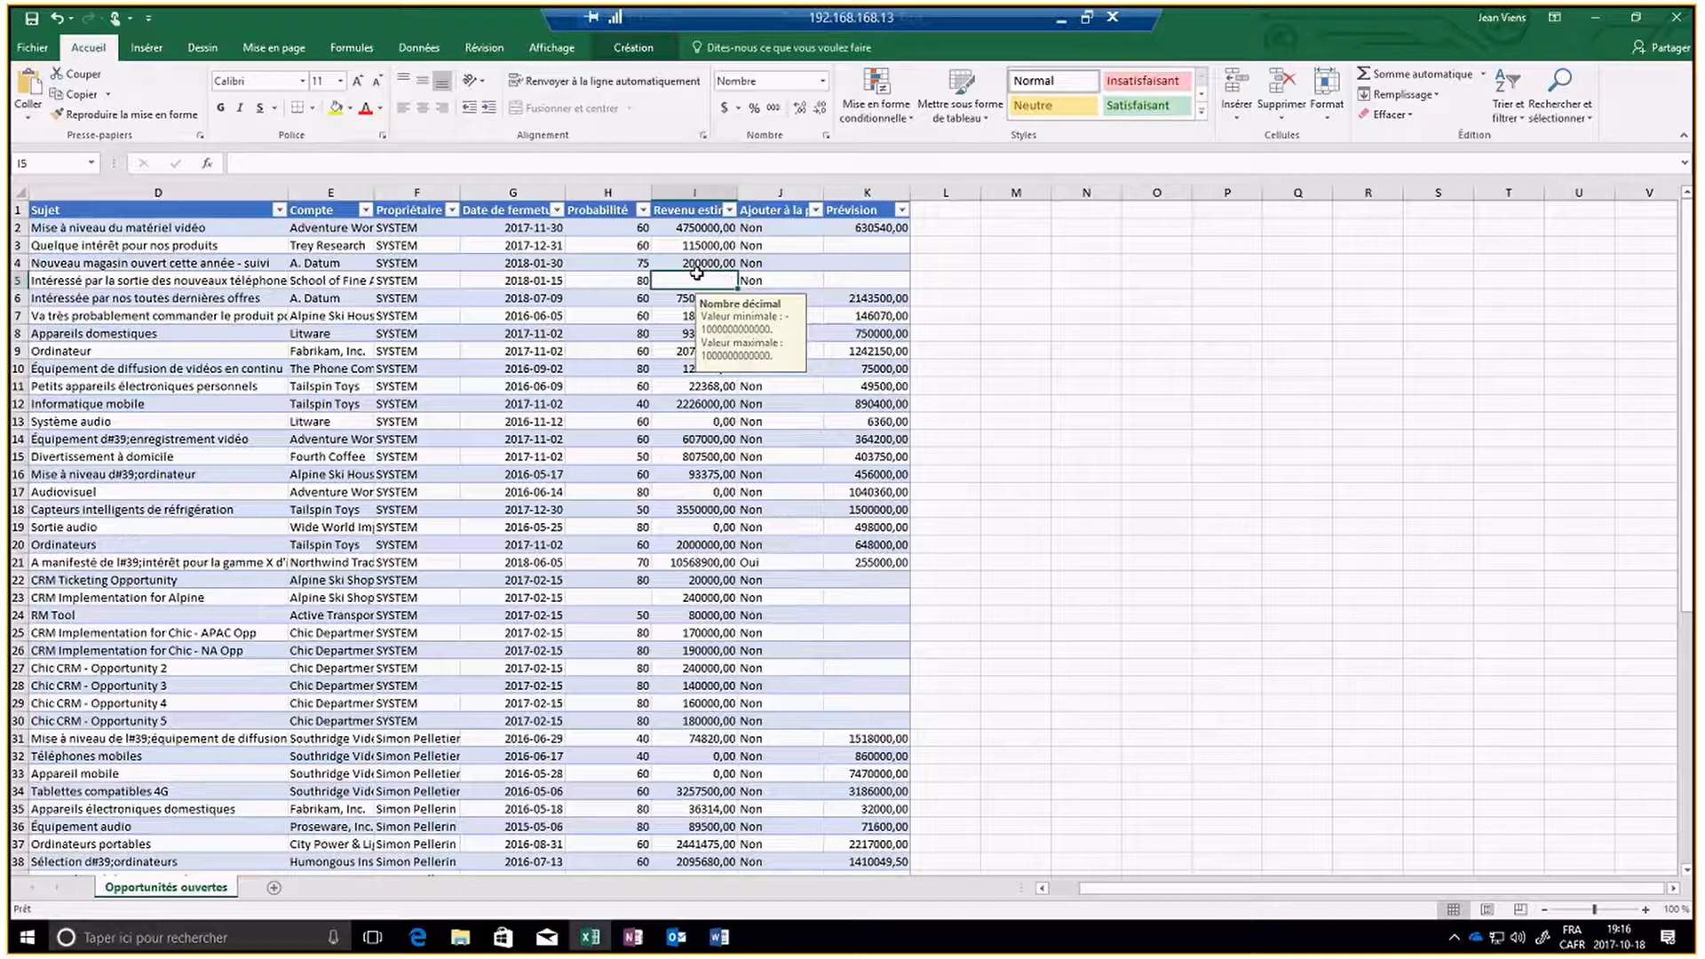
{"action": "type", "text": "2500"}
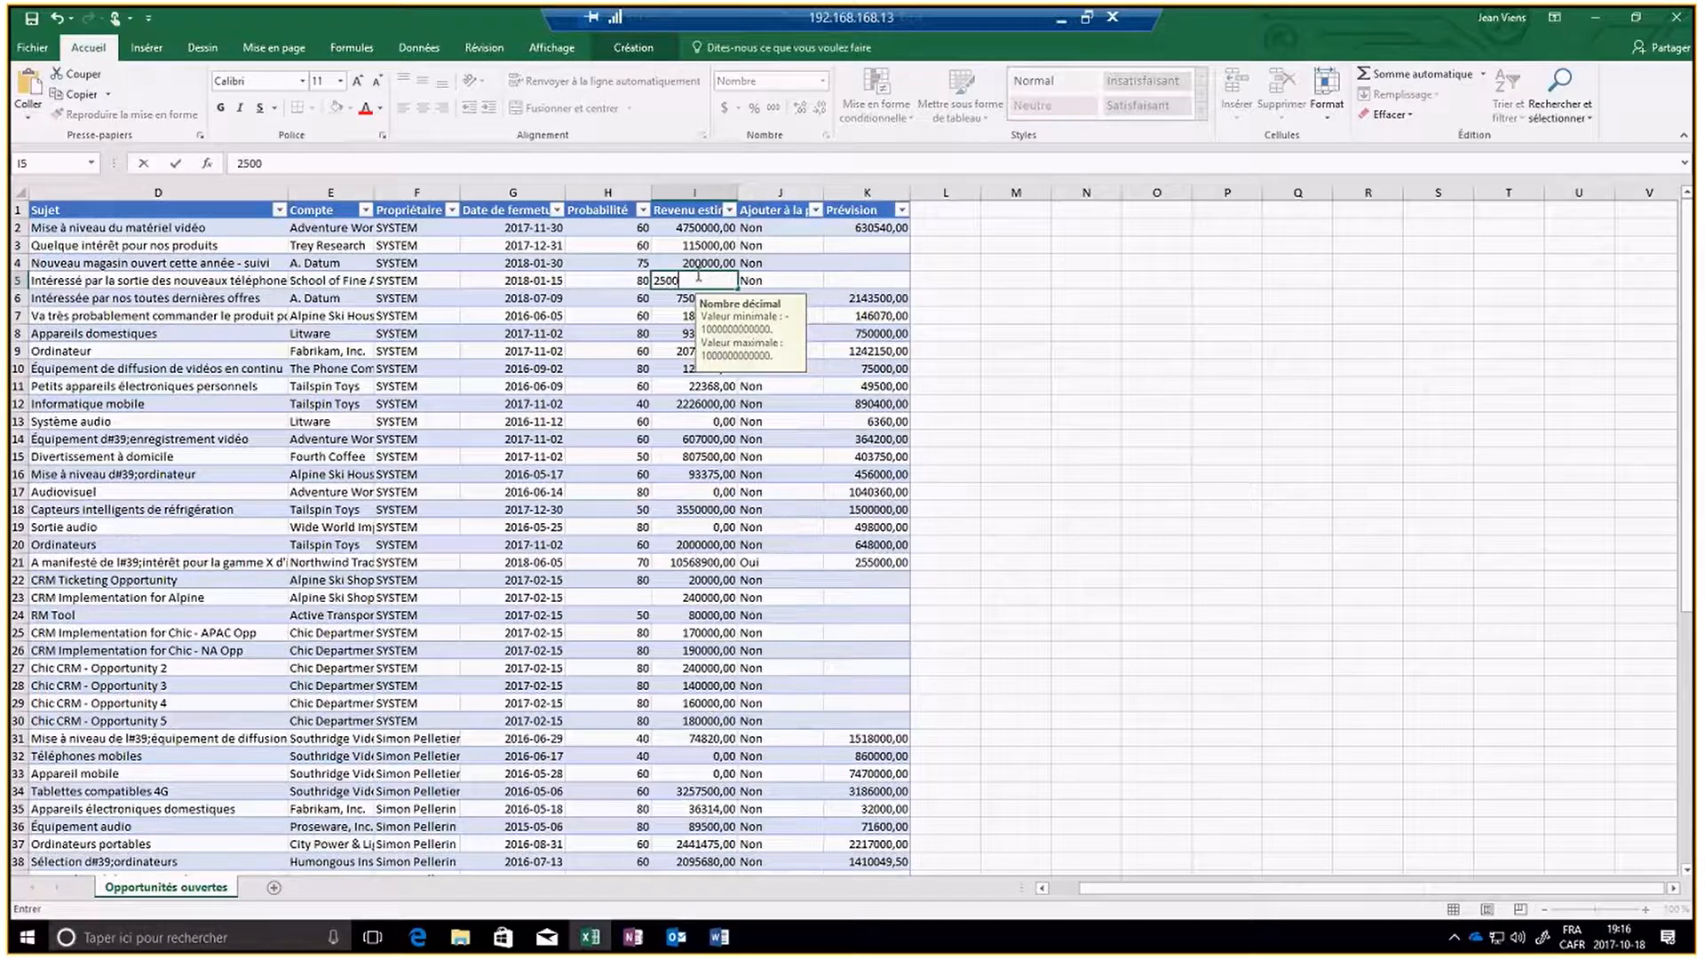
{"action": "type", "text": "000"}
{"action": "key", "text": "Return"}
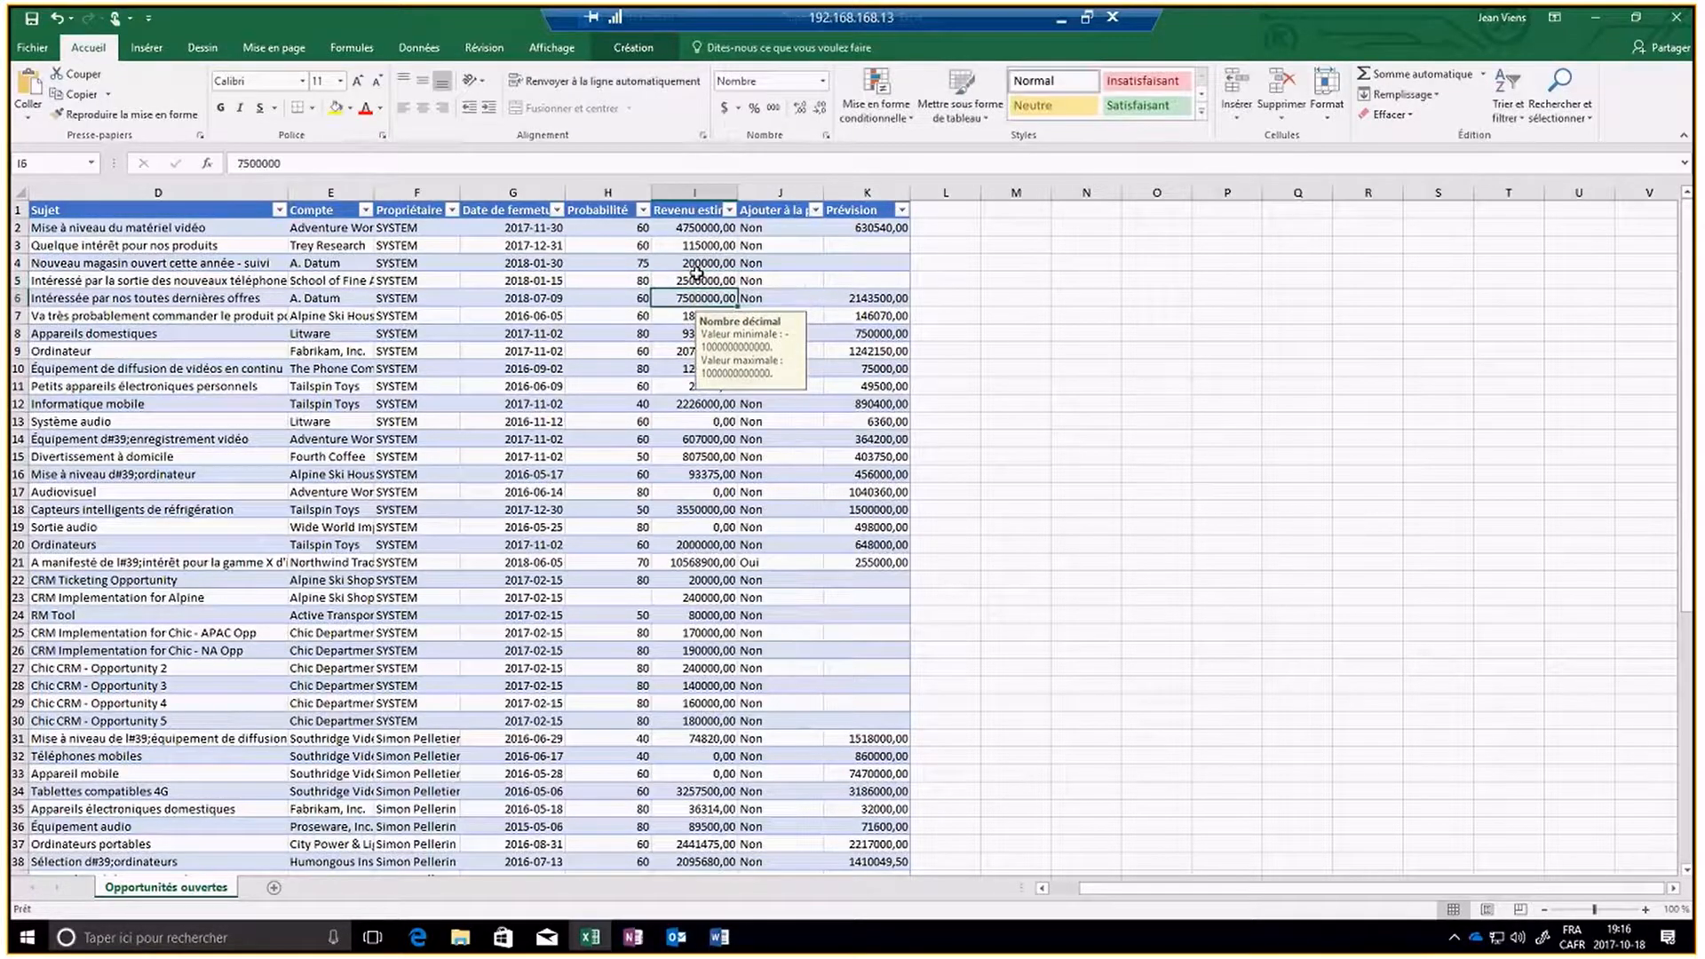
- Set the Ajouter à la prévision option to Oui in cells J3 and J5
{"action": "left_click", "coordinate": [868, 250]}
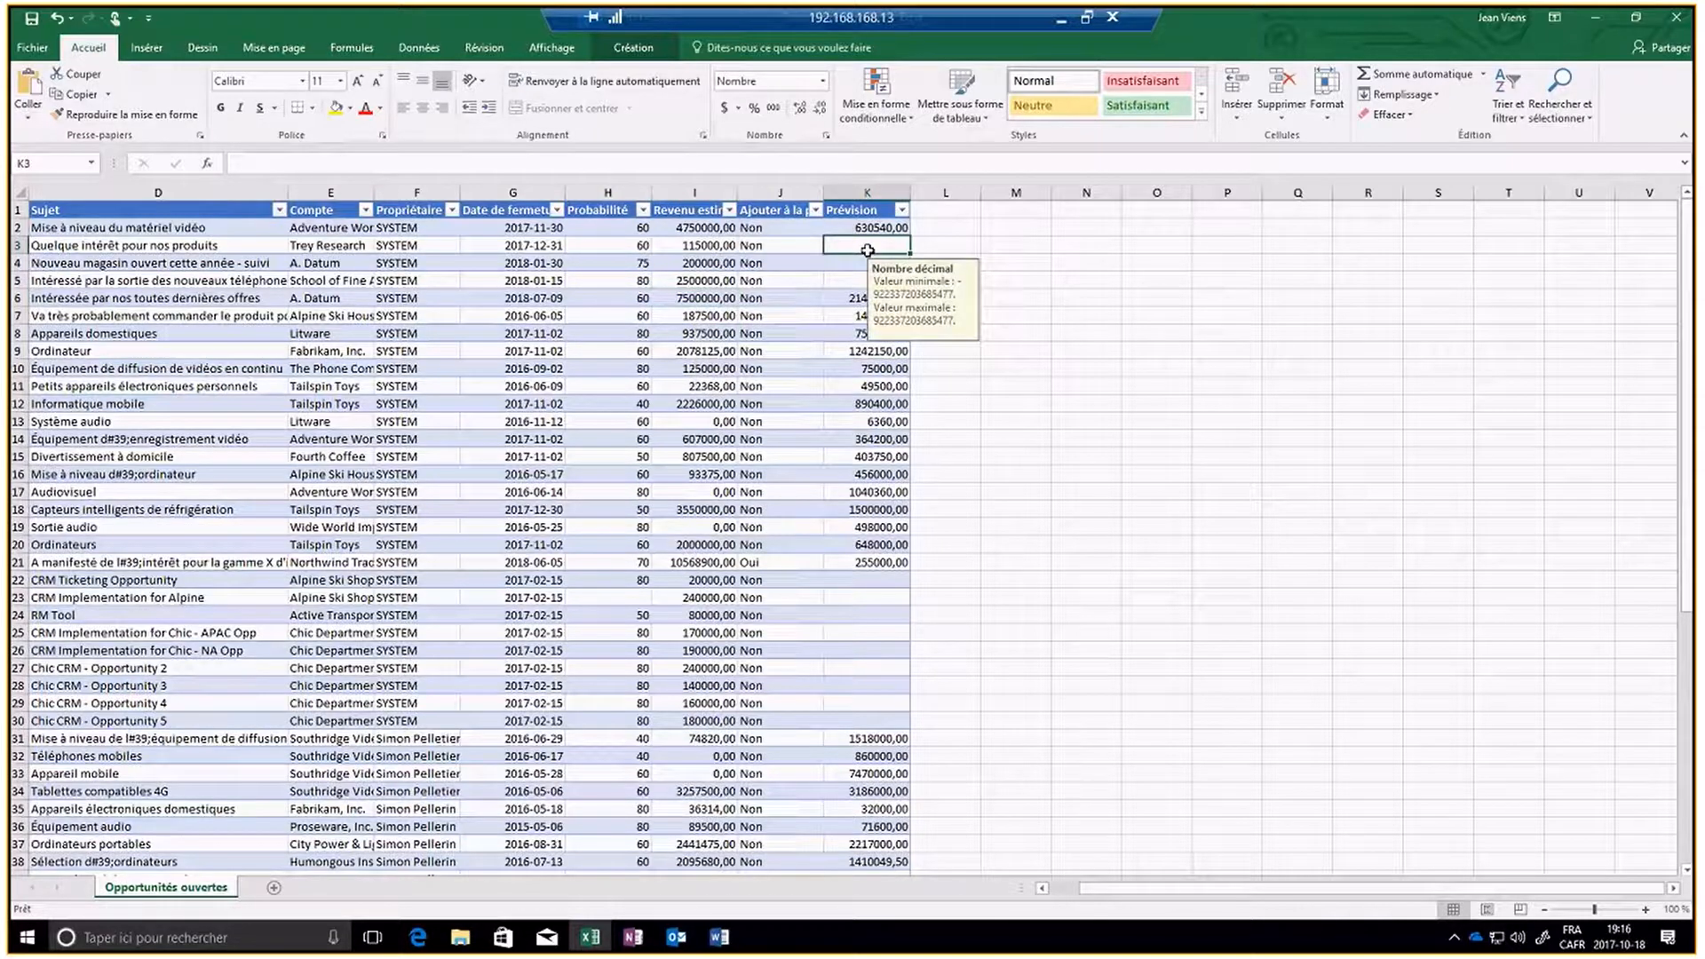
{"action": "left_click", "coordinate": [775, 247]}
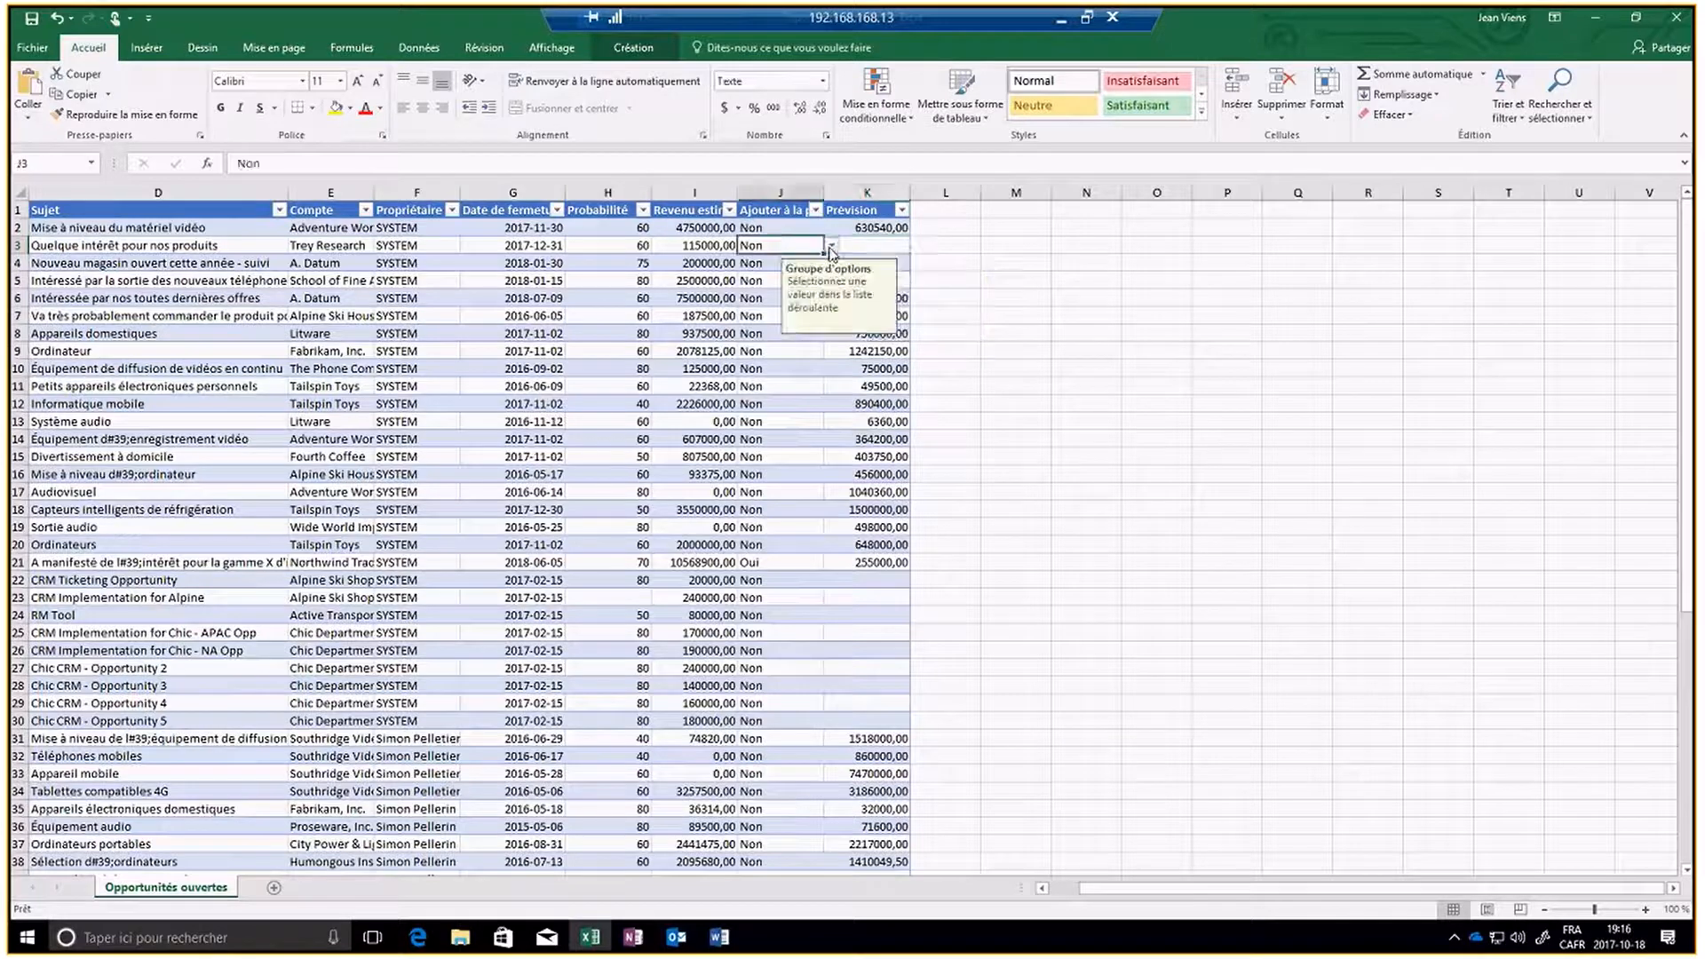
{"action": "left_click", "coordinate": [831, 246]}
{"action": "left_click", "coordinate": [767, 270]}
{"action": "left_click", "coordinate": [812, 282]}
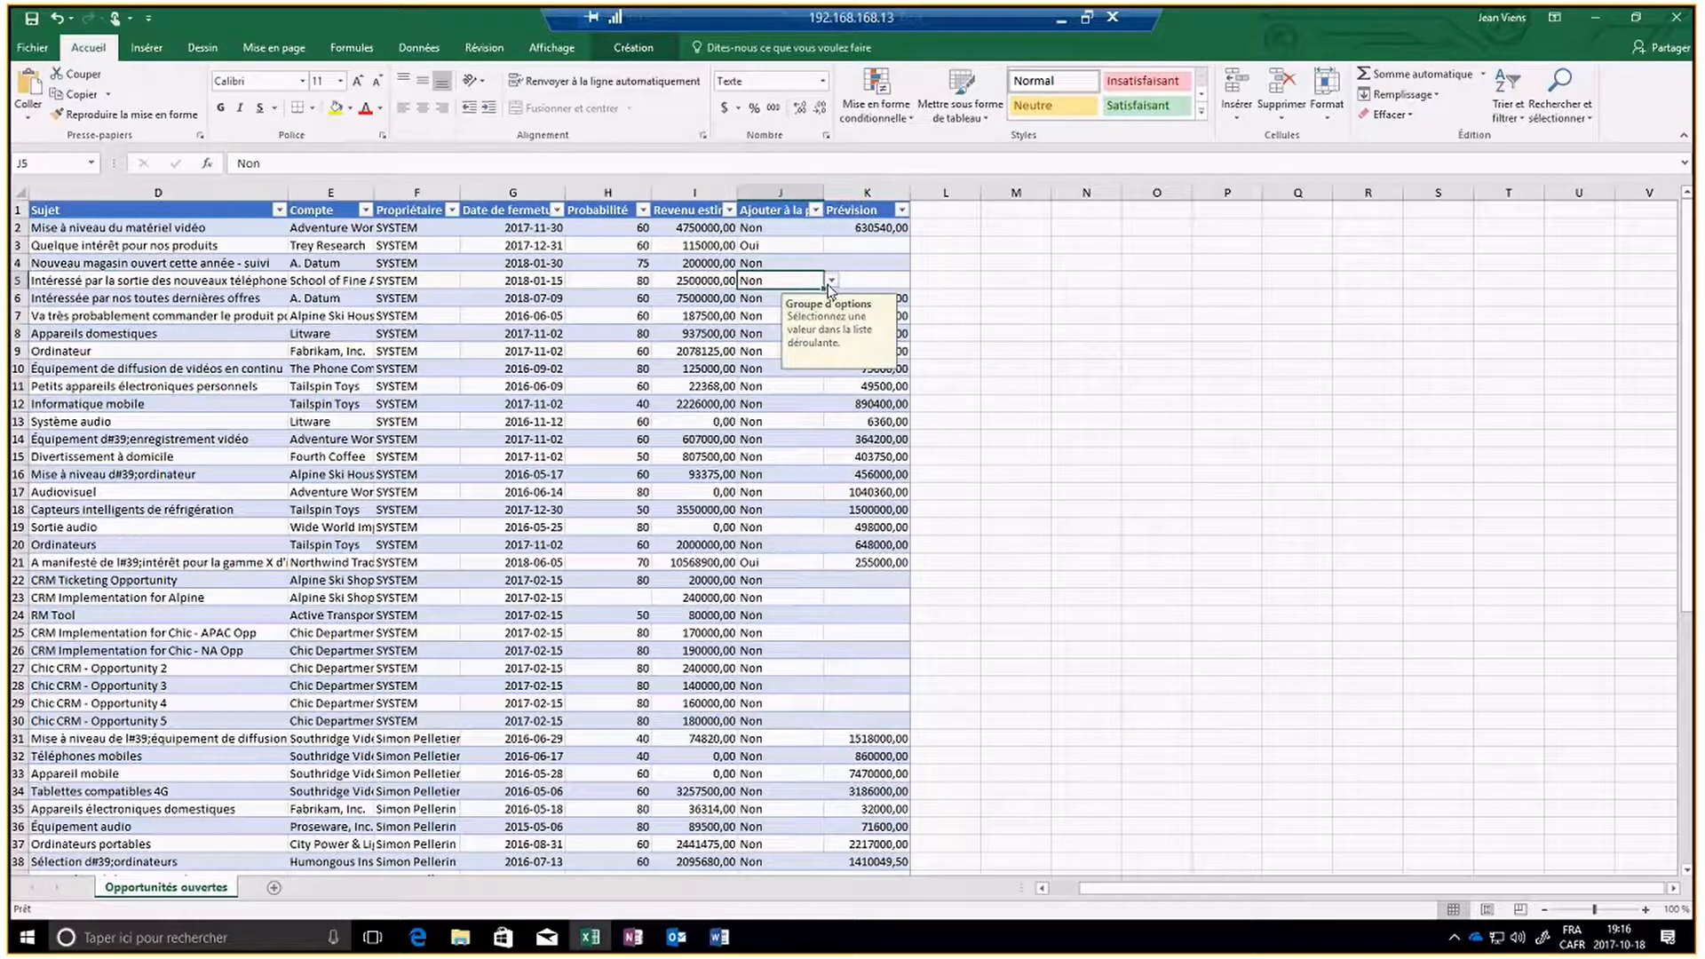
{"action": "left_click", "coordinate": [831, 281]}
{"action": "left_click", "coordinate": [771, 307]}
- Change the subject in cell D9 to Ordinateur Portables
{"action": "left_click", "coordinate": [89, 352]}
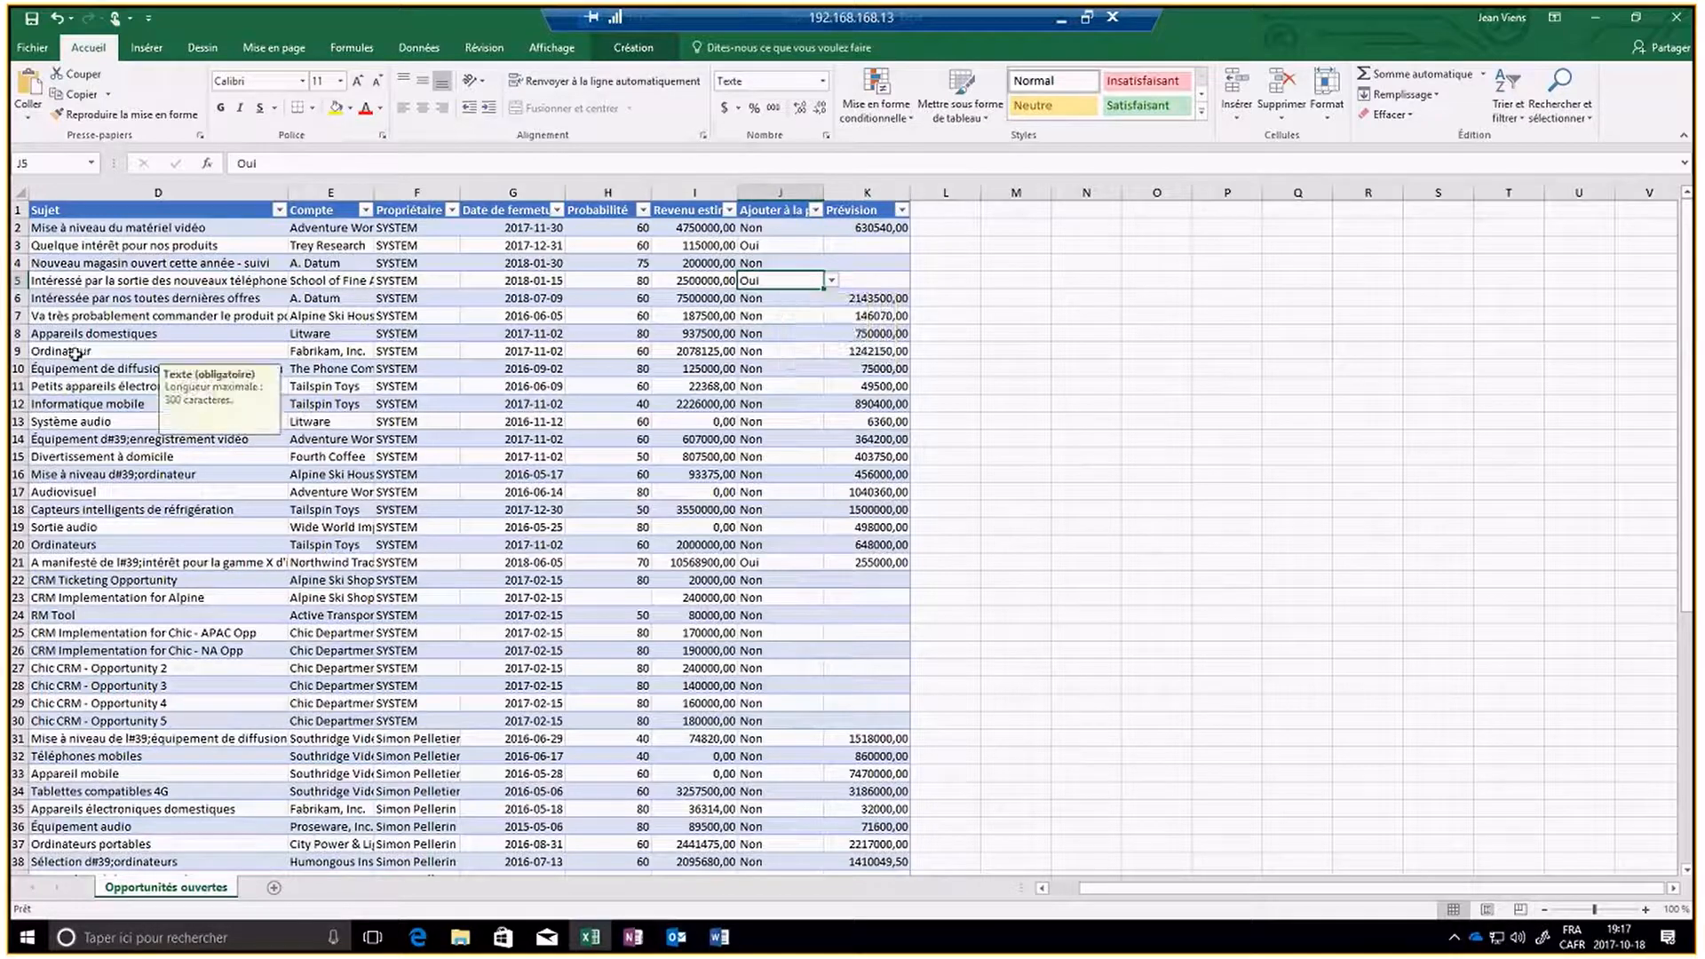
{"action": "left_click", "coordinate": [343, 168]}
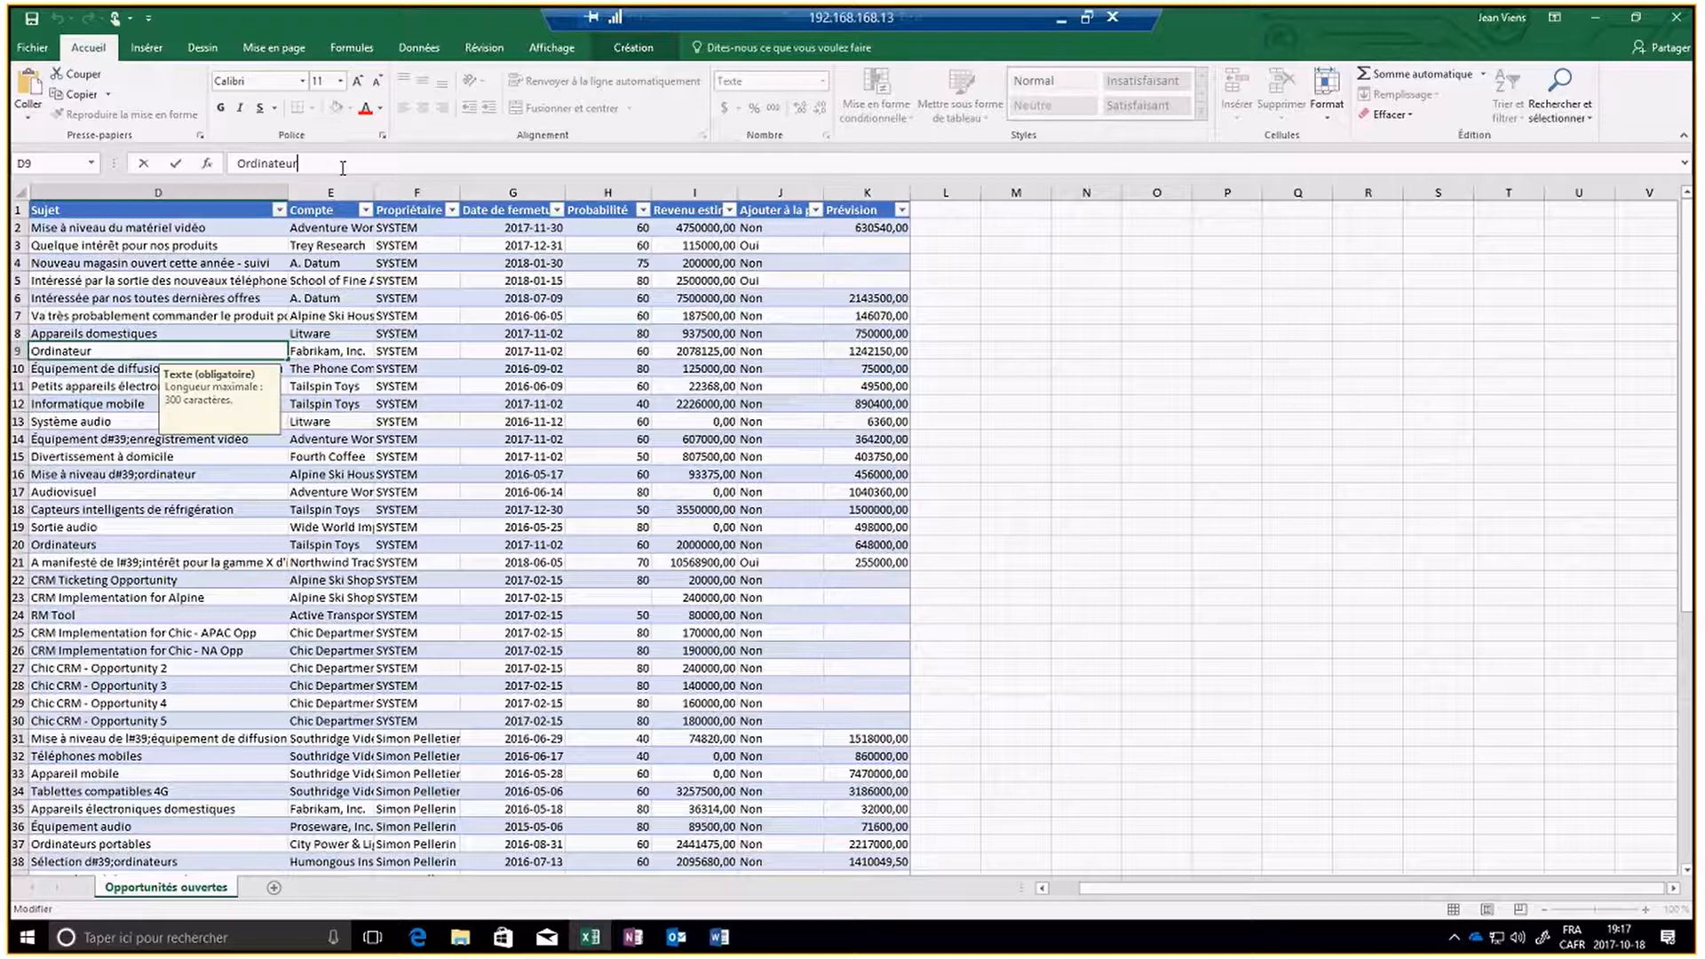
{"action": "type", "text": "Poprtables"}
{"action": "key", "text": "Left"}
{"action": "key", "text": "Left"}
{"action": "key", "text": "Left"}
{"action": "key", "text": "Left"}
{"action": "key", "text": "Left"}
{"action": "key", "text": "Left"}
{"action": "key", "text": "Left"}
{"action": "key", "text": "BackSpace"}
{"action": "key", "text": "Return"}
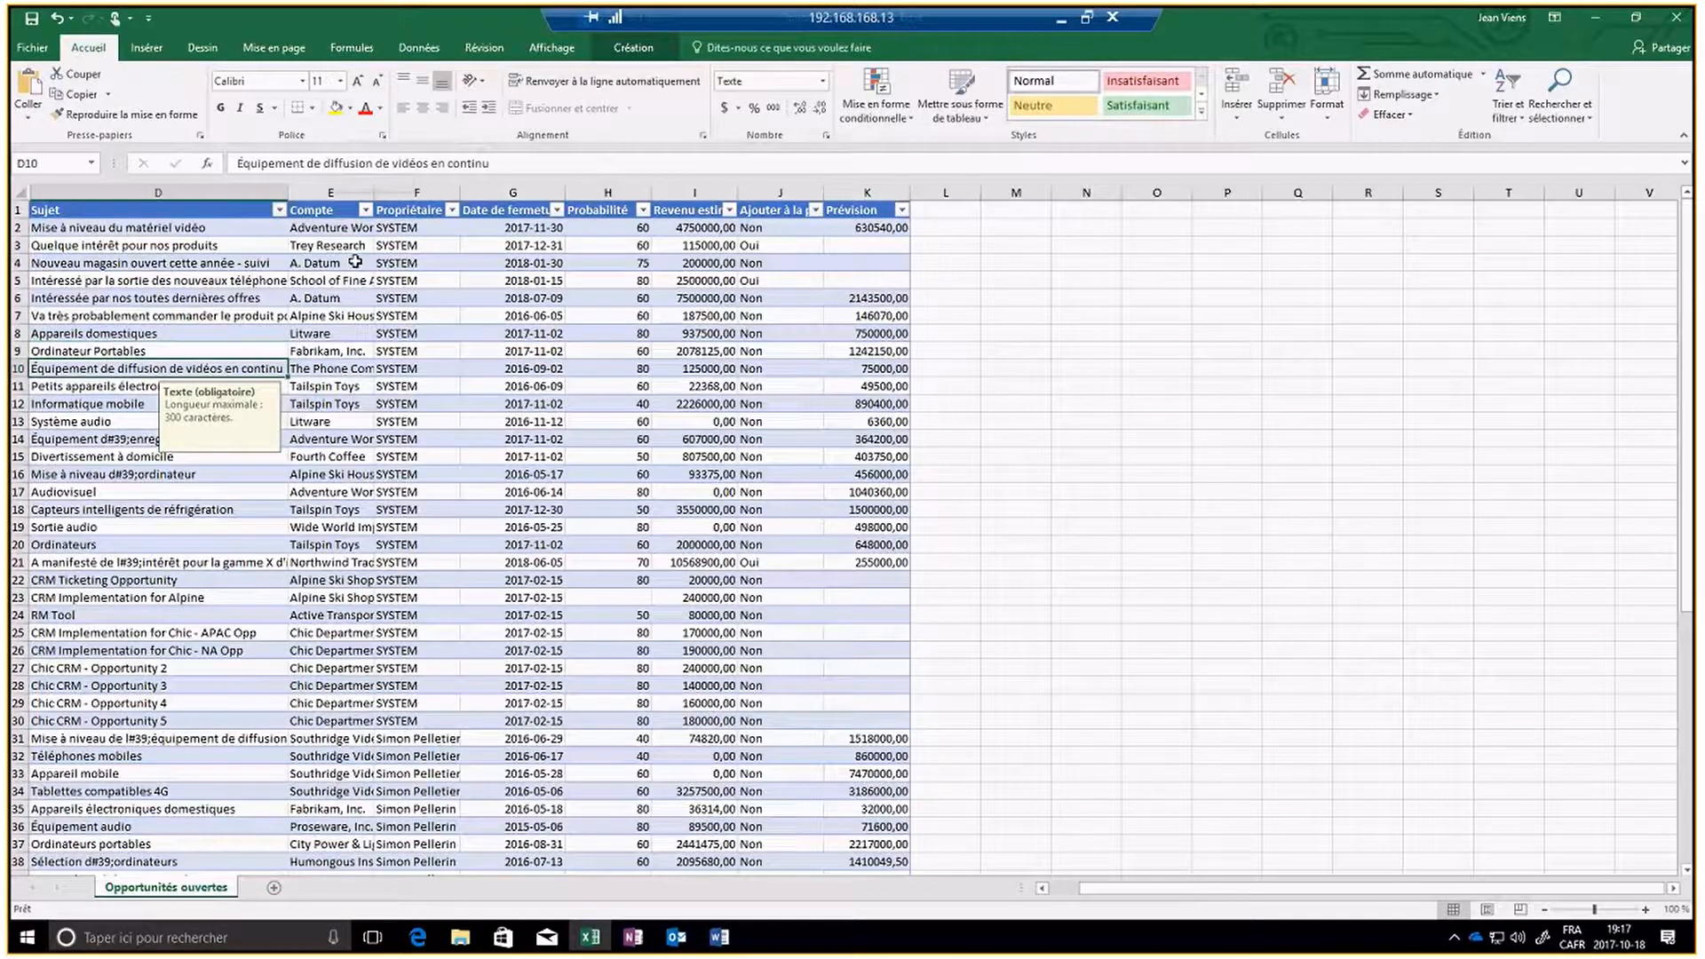
- Copy the owner Admin DLNQ from F55 into F9, the owner cell of the Ordinateur Portables opportunity
{"action": "left_click", "coordinate": [318, 351]}
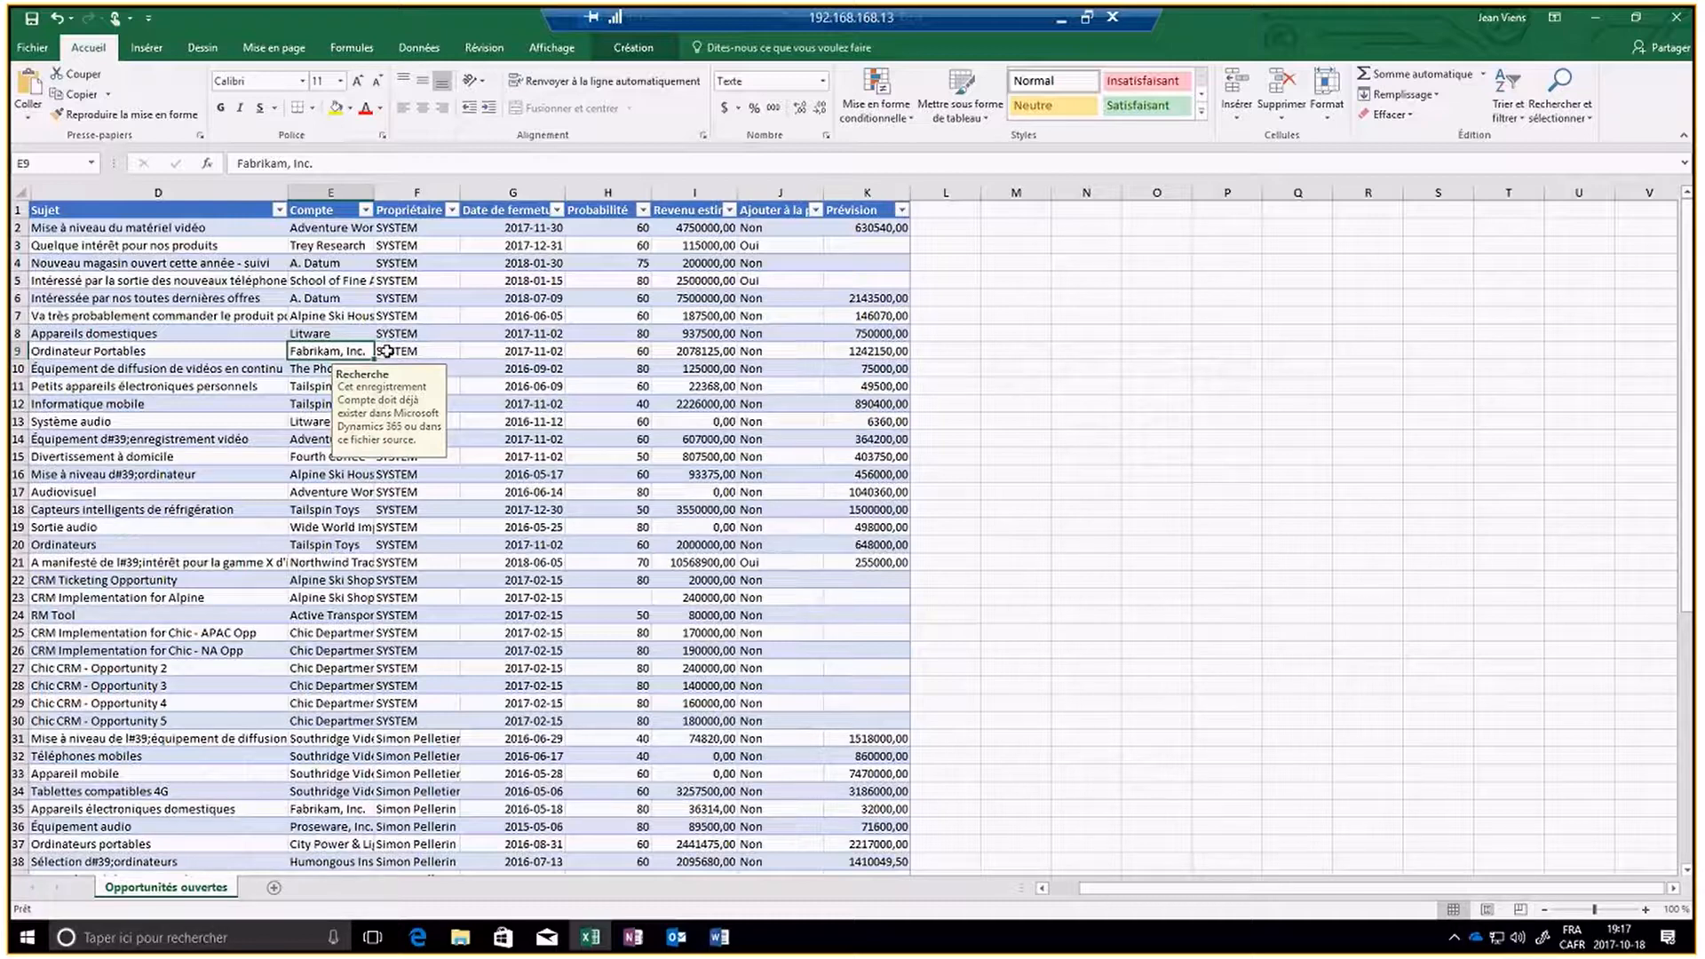
{"action": "left_click", "coordinate": [437, 356]}
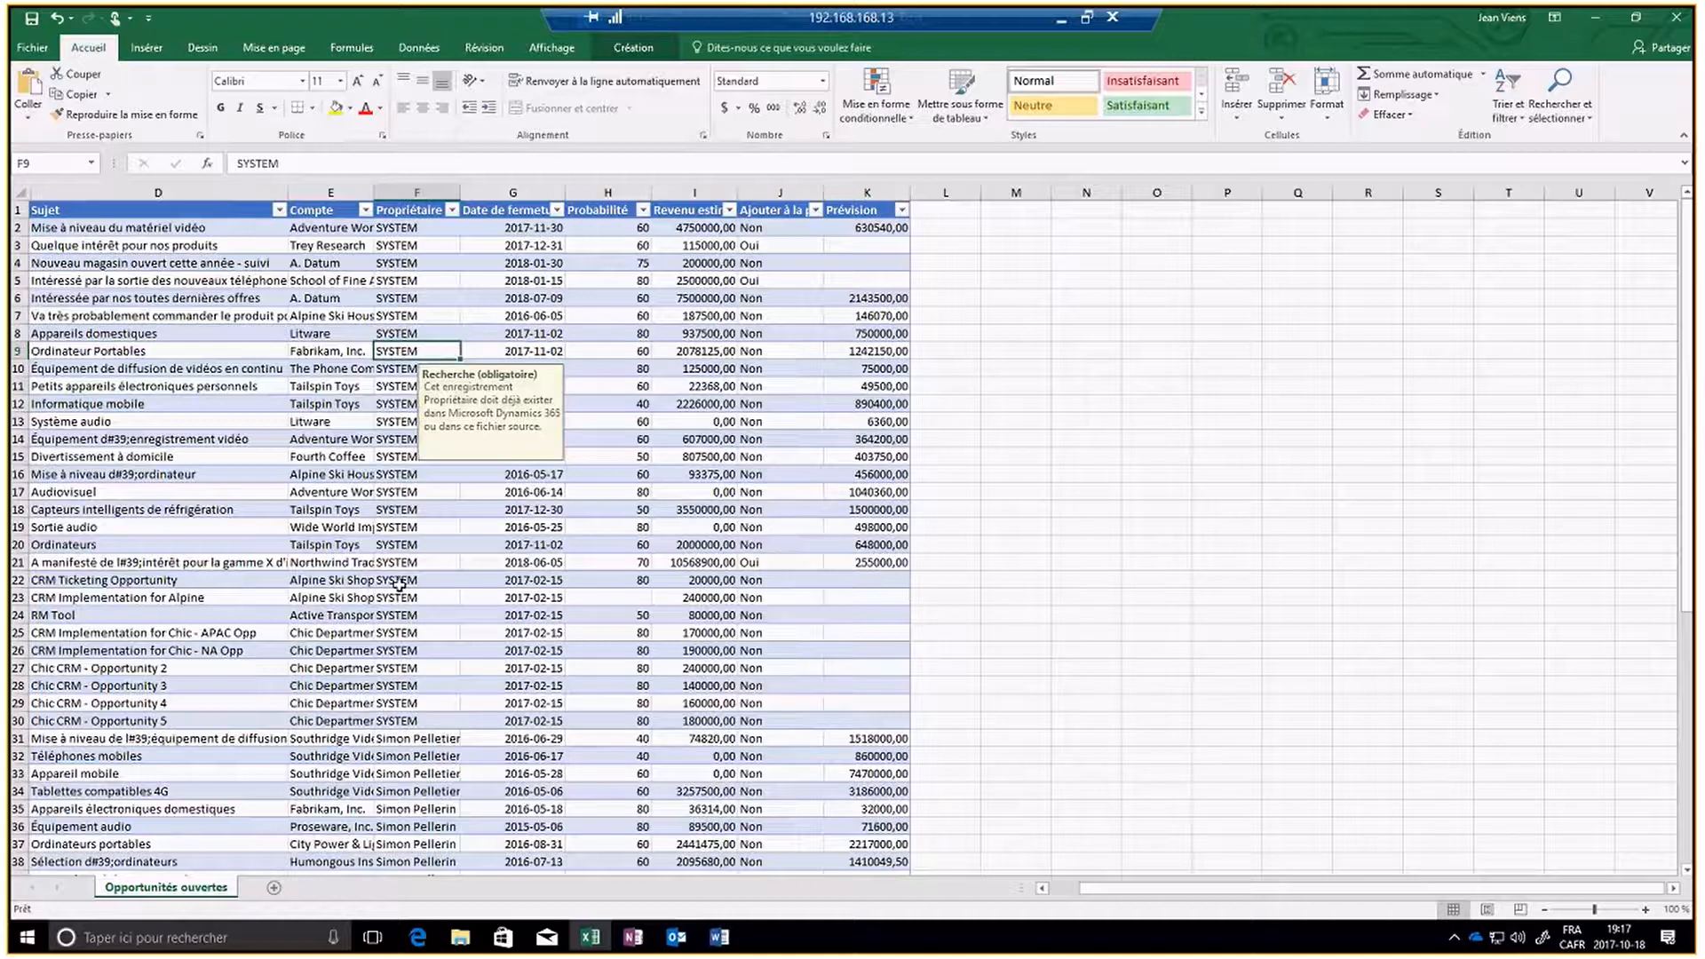
{"action": "scroll", "coordinate": [425, 585], "scroll_direction": "down", "scroll_amount": 2}
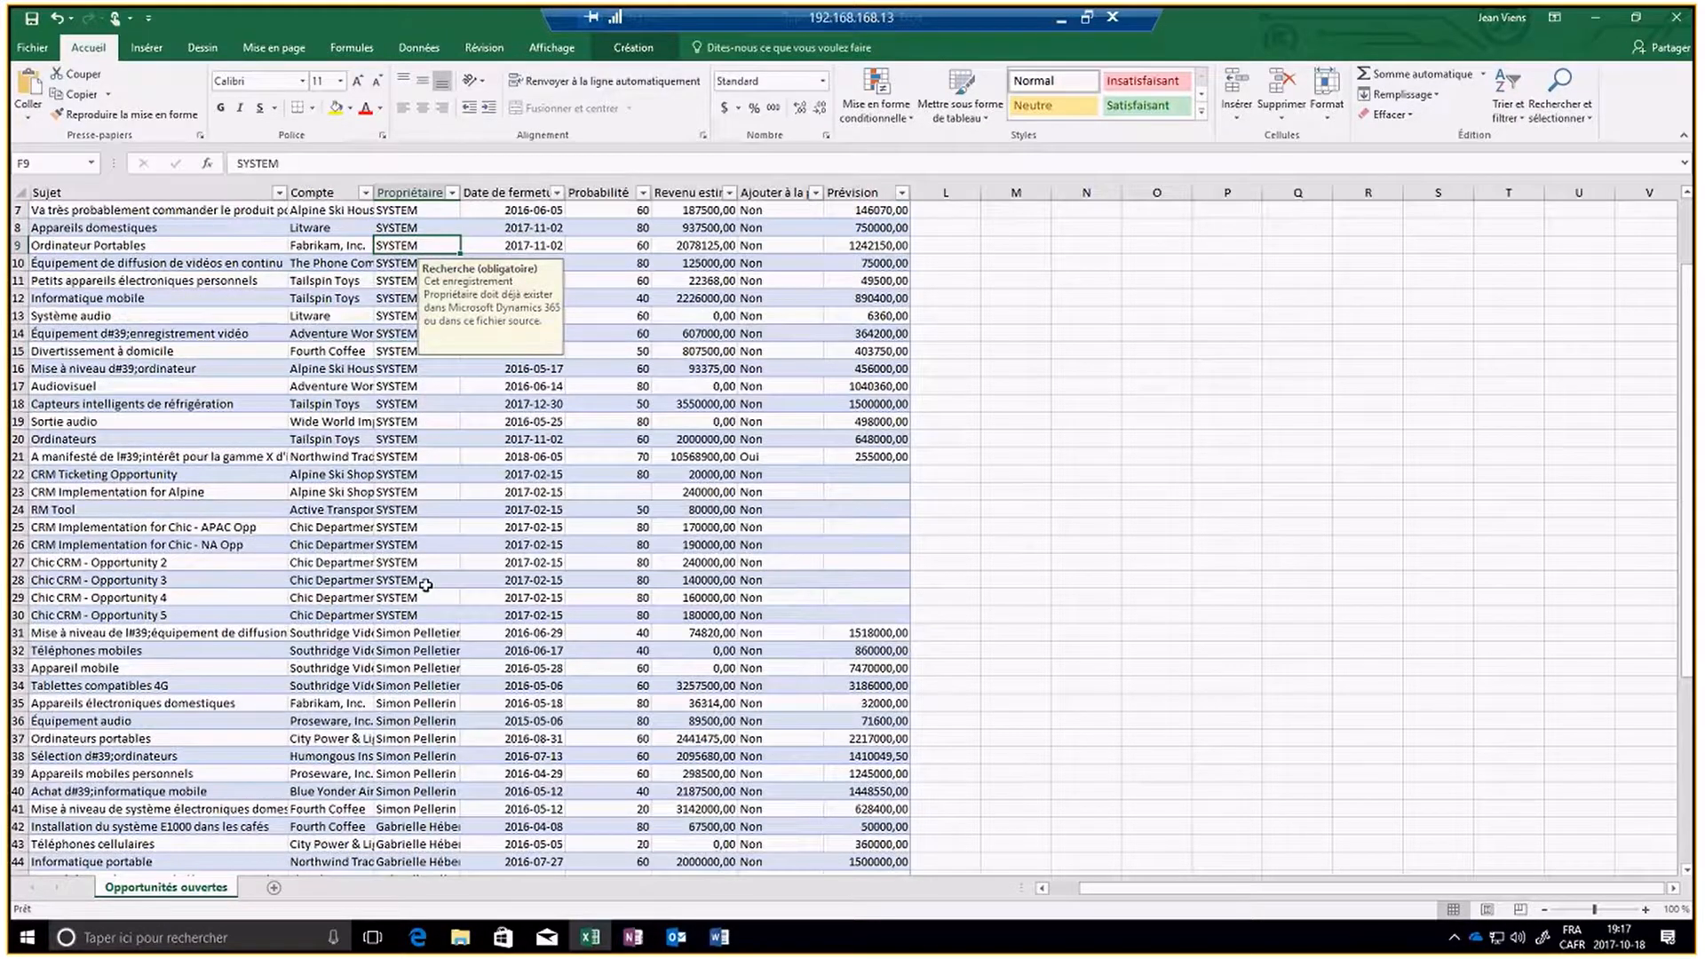
{"action": "scroll", "coordinate": [425, 585], "scroll_direction": "down", "scroll_amount": 6}
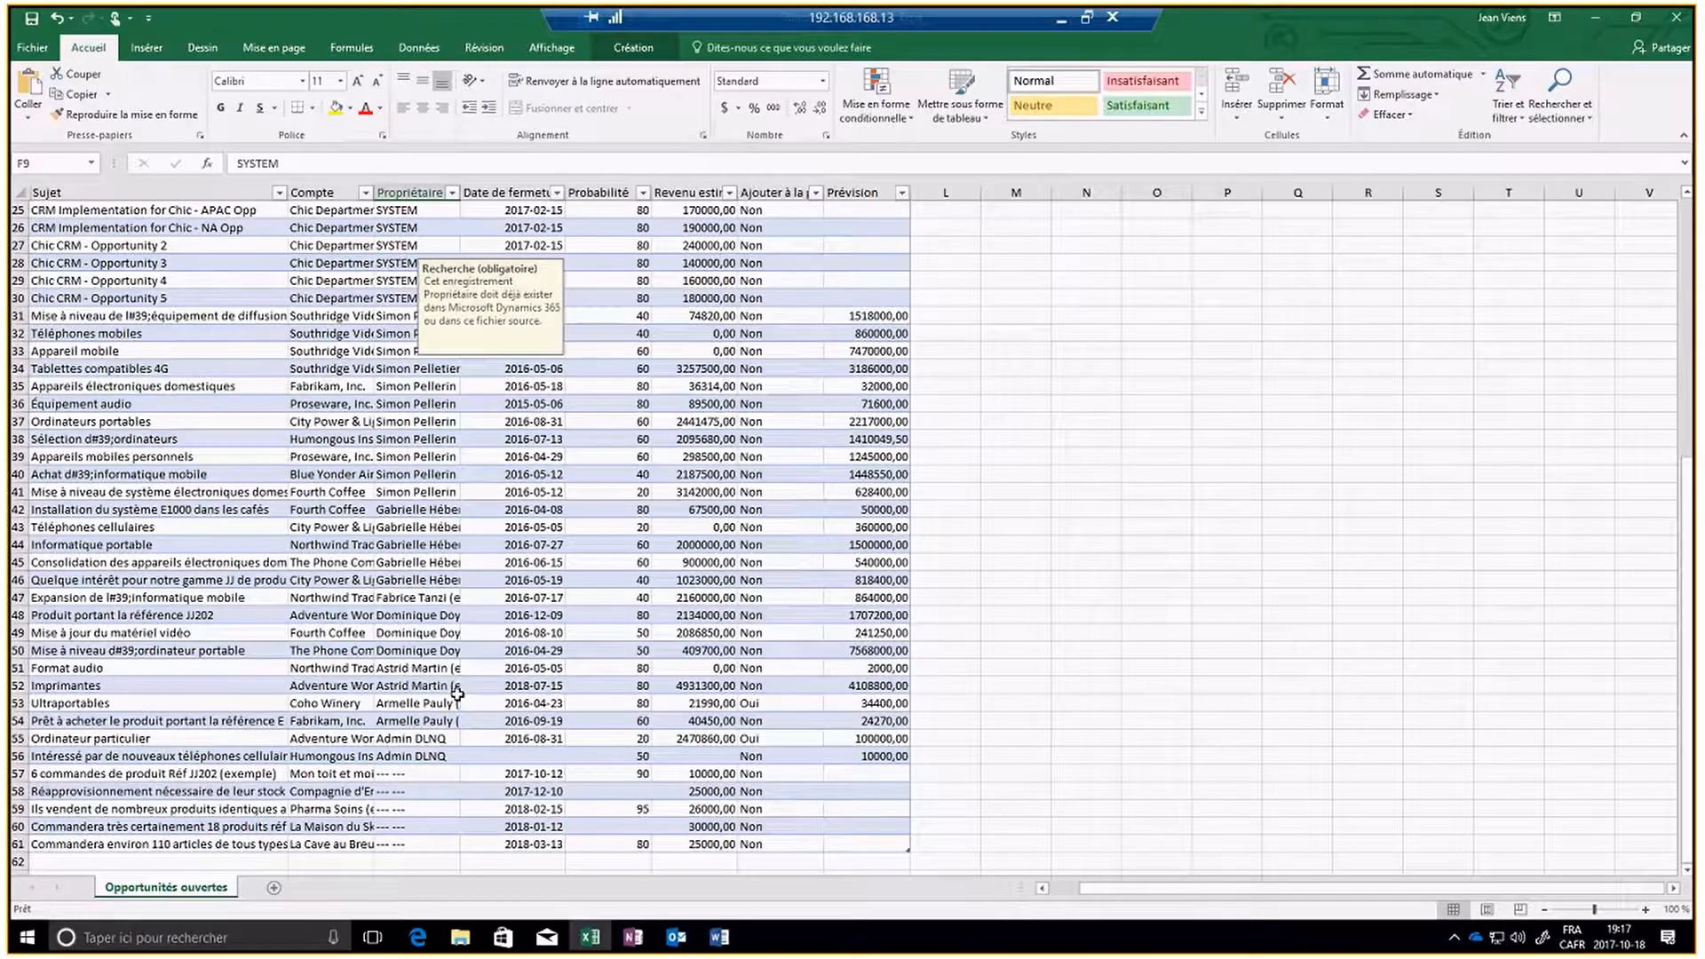
{"action": "left_click", "coordinate": [451, 738]}
{"action": "key", "text": "ctrl+c"}
{"action": "scroll", "coordinate": [454, 500], "scroll_direction": "up", "scroll_amount": 4}
{"action": "scroll", "coordinate": [454, 501], "scroll_direction": "up", "scroll_amount": 4}
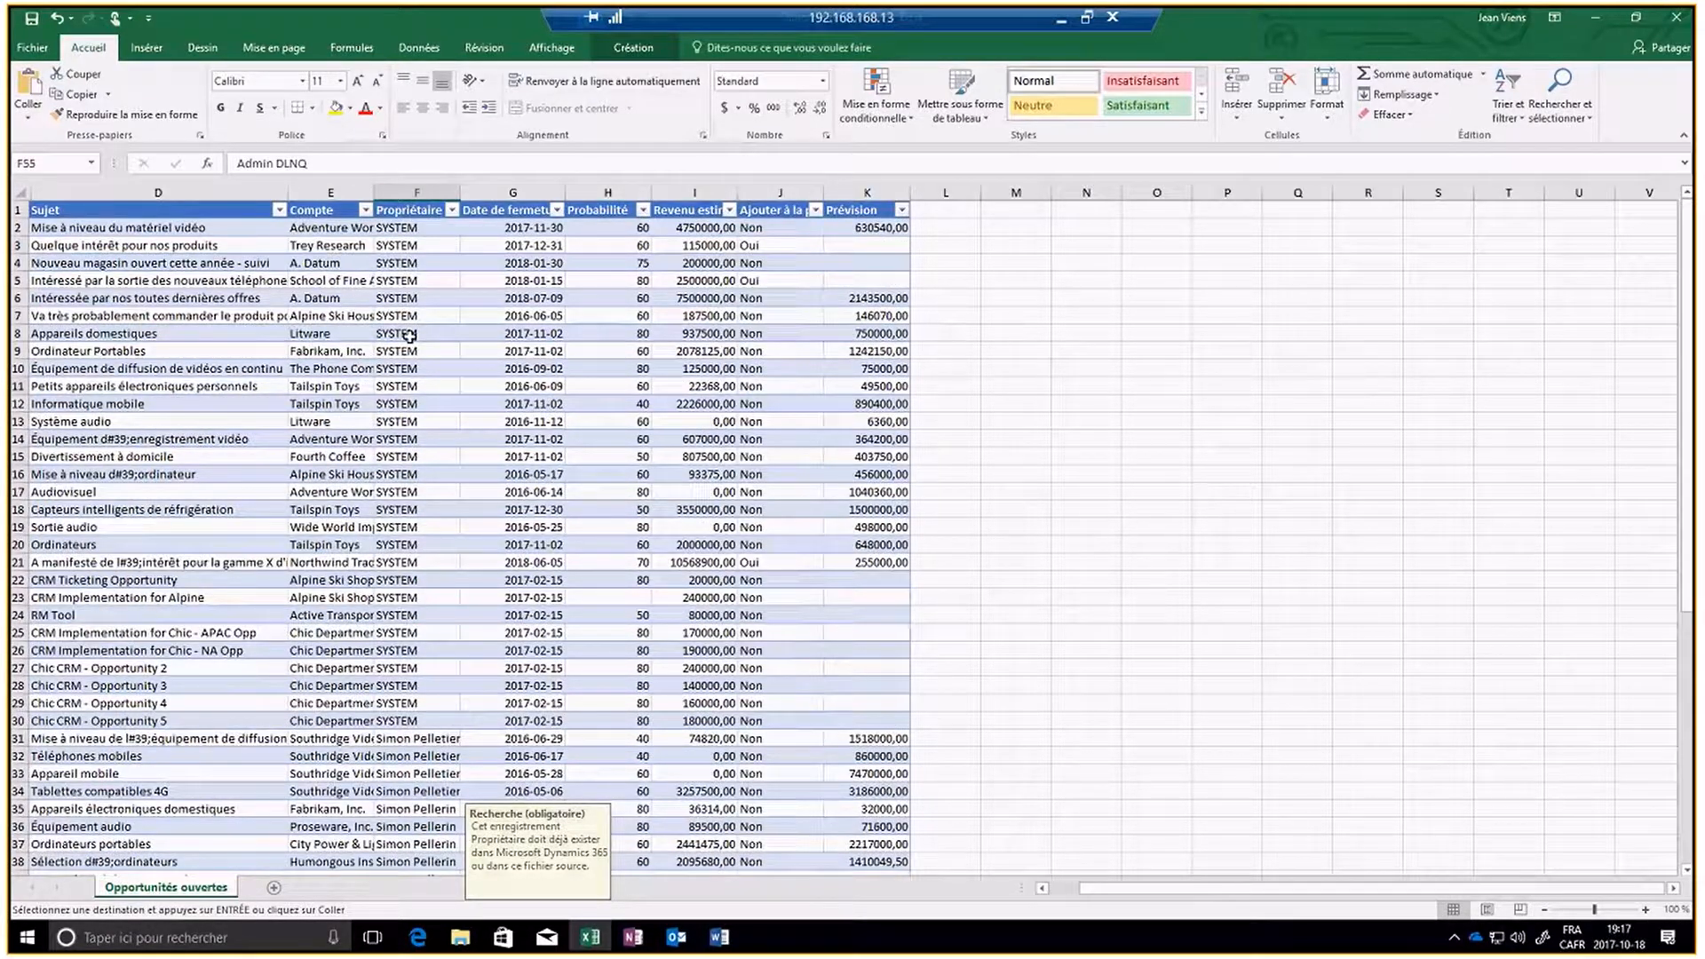
{"action": "left_click", "coordinate": [409, 349]}
{"action": "key", "text": "ctrl+v"}
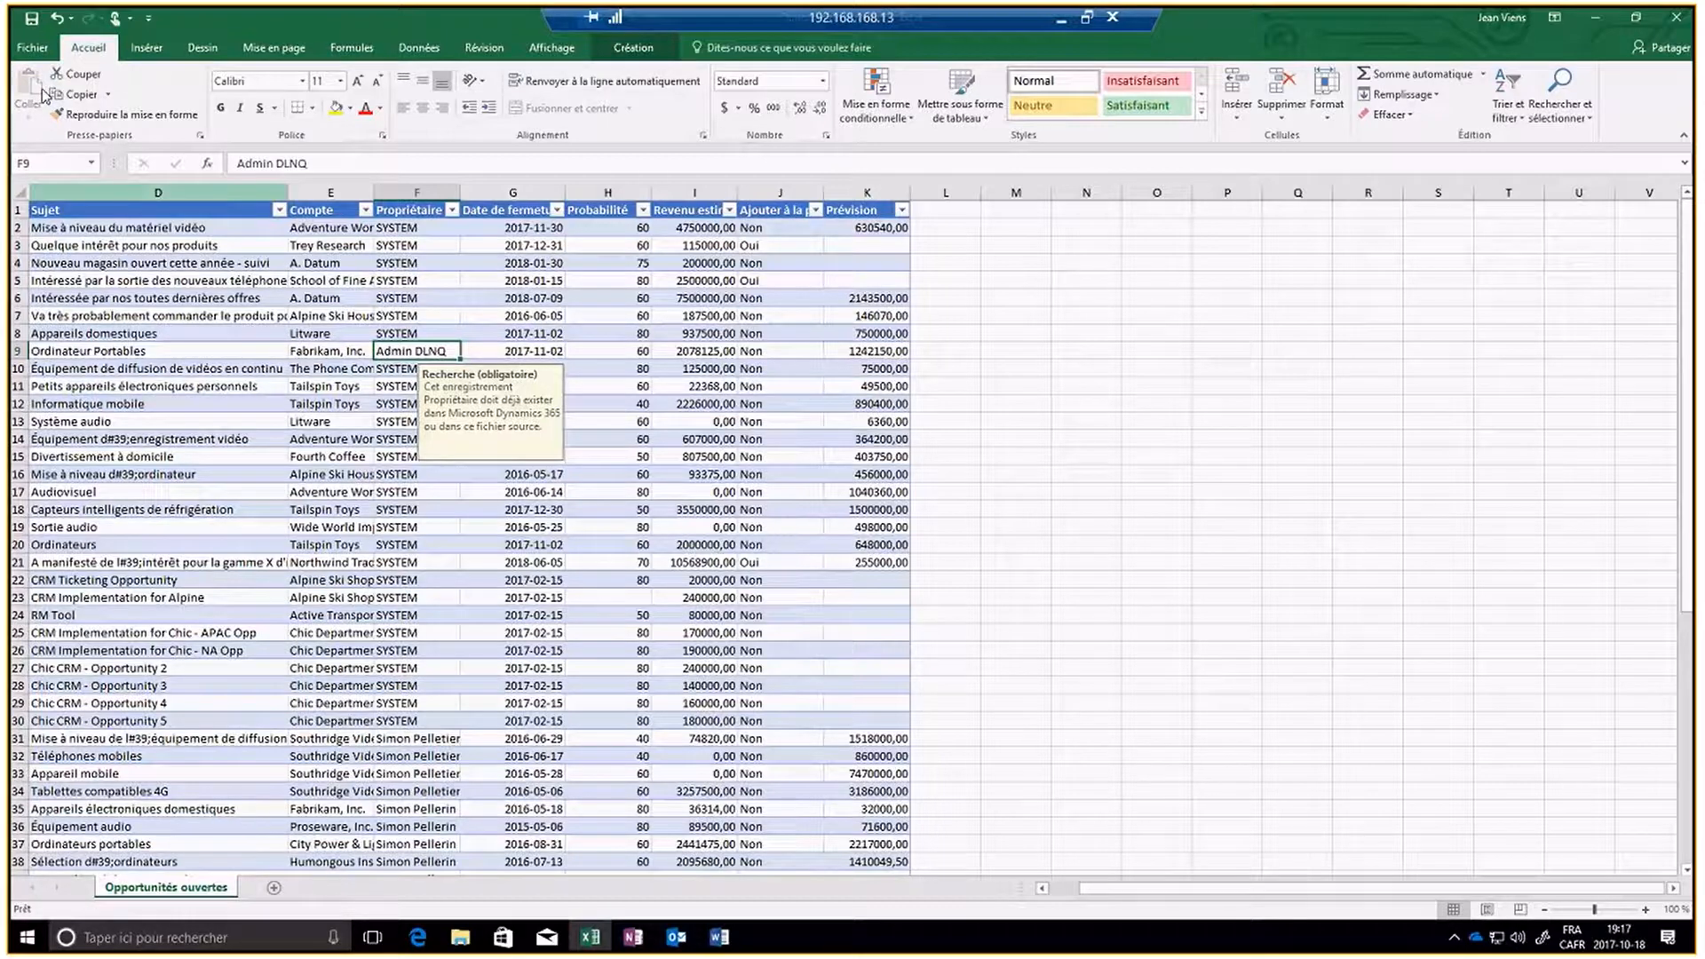
{"action": "key", "text": "Escape"}
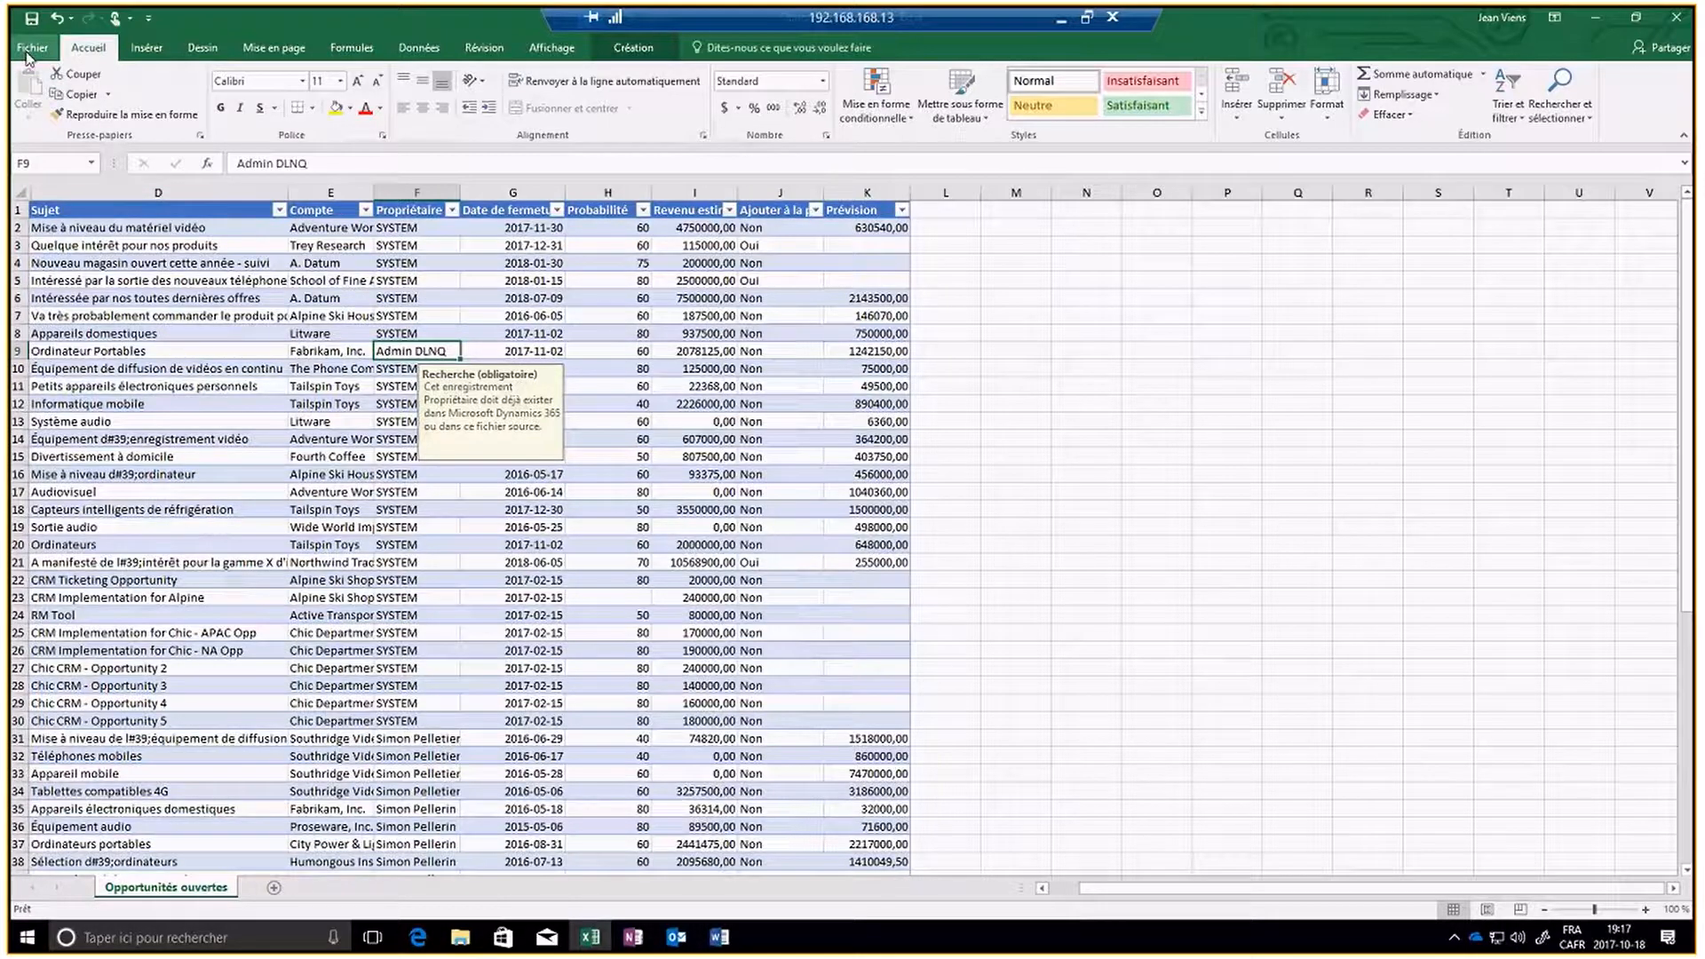
- Save the workbook to the Bureau folder as an Excel workbook named Opportunités ouvertes
{"action": "left_click", "coordinate": [27, 49]}
{"action": "left_click", "coordinate": [62, 222]}
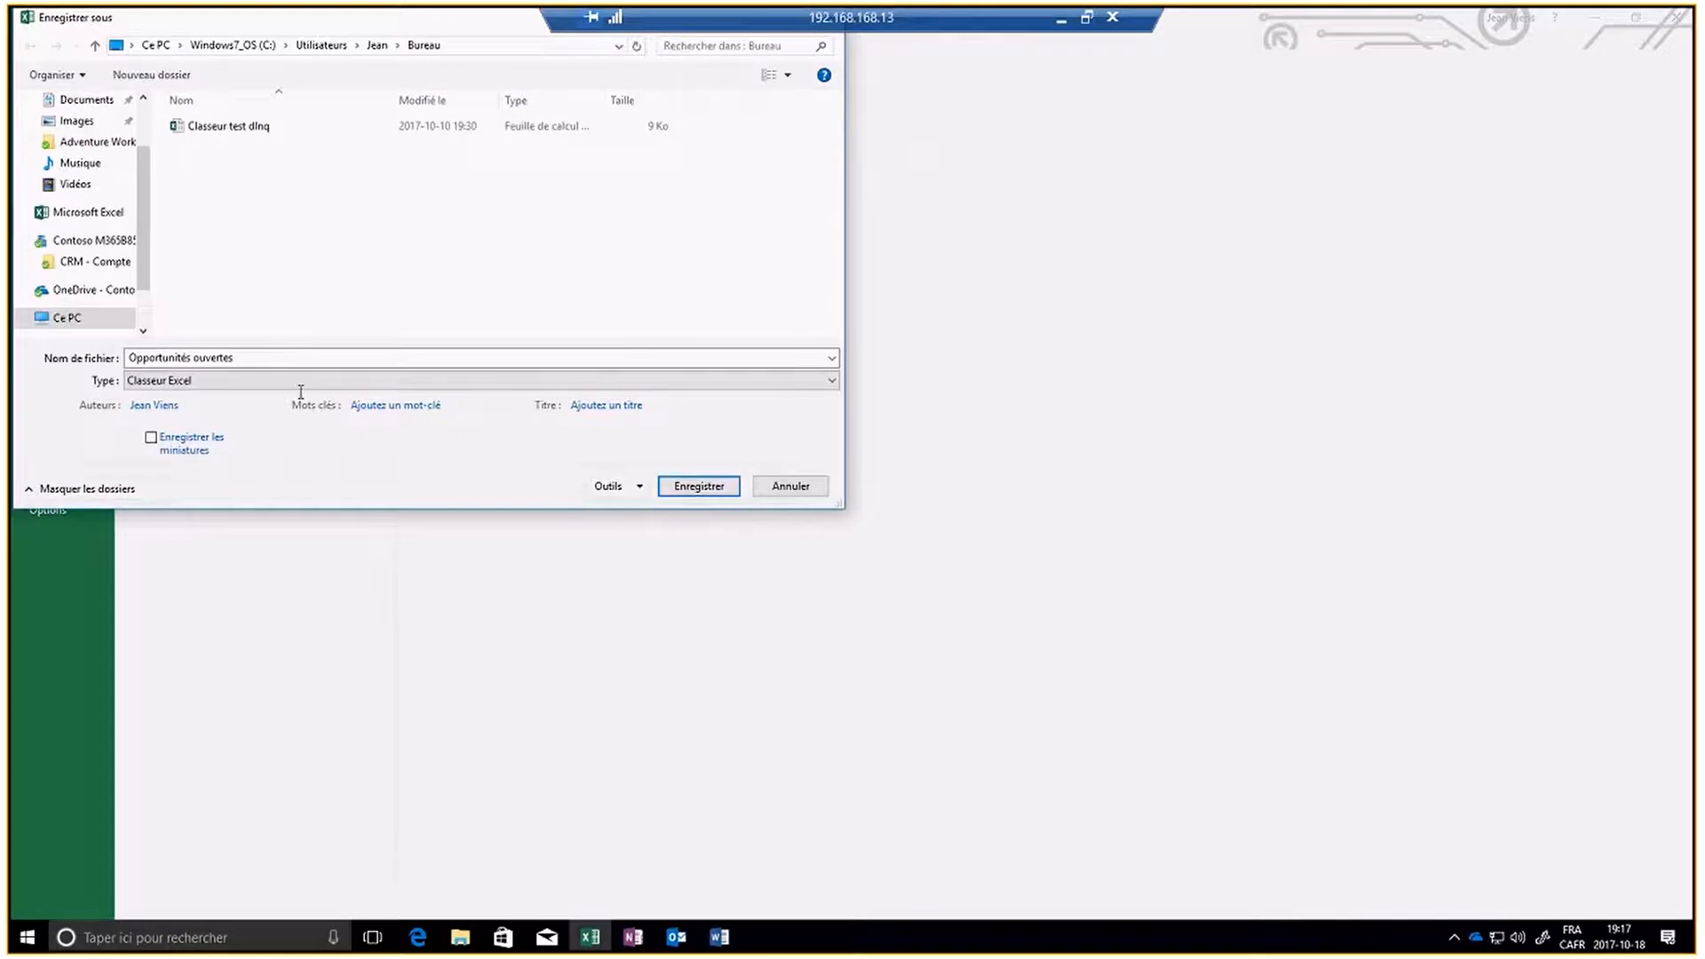
{"action": "left_click", "coordinate": [698, 487]}
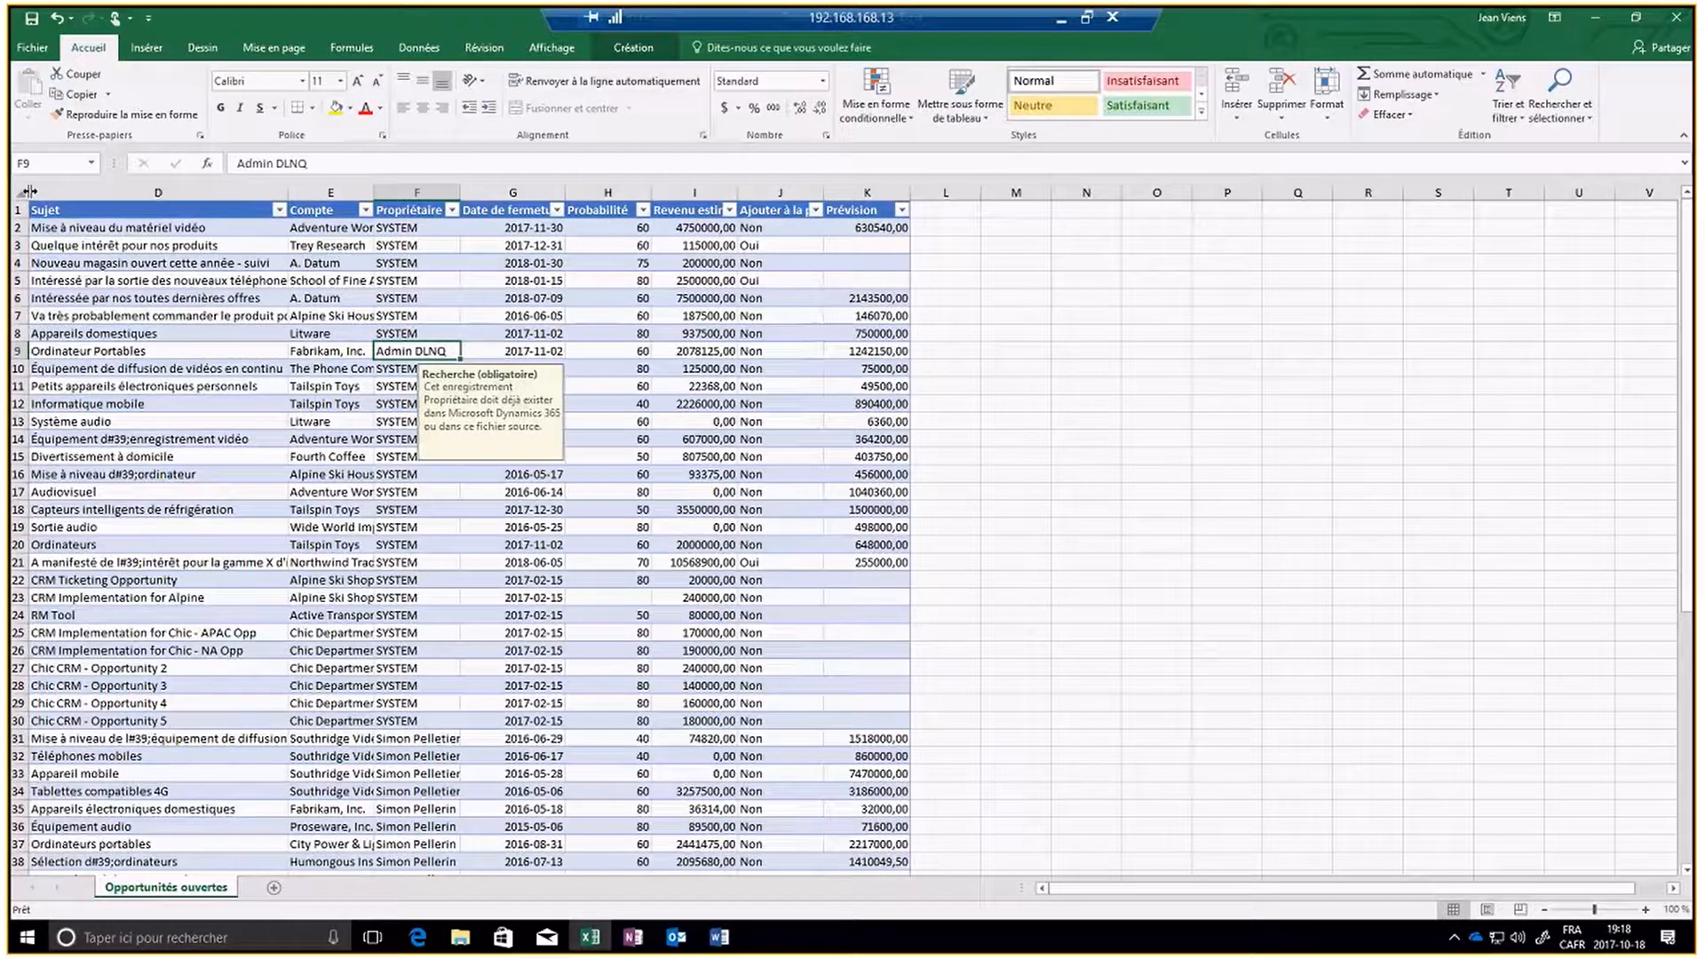
- Reveal the hidden columns C (Modifié le) and B (Somme de contrôle de la ligne) by widening them
{"action": "left_click_drag", "start_coordinate": [22, 194], "coordinate": [333, 196]}
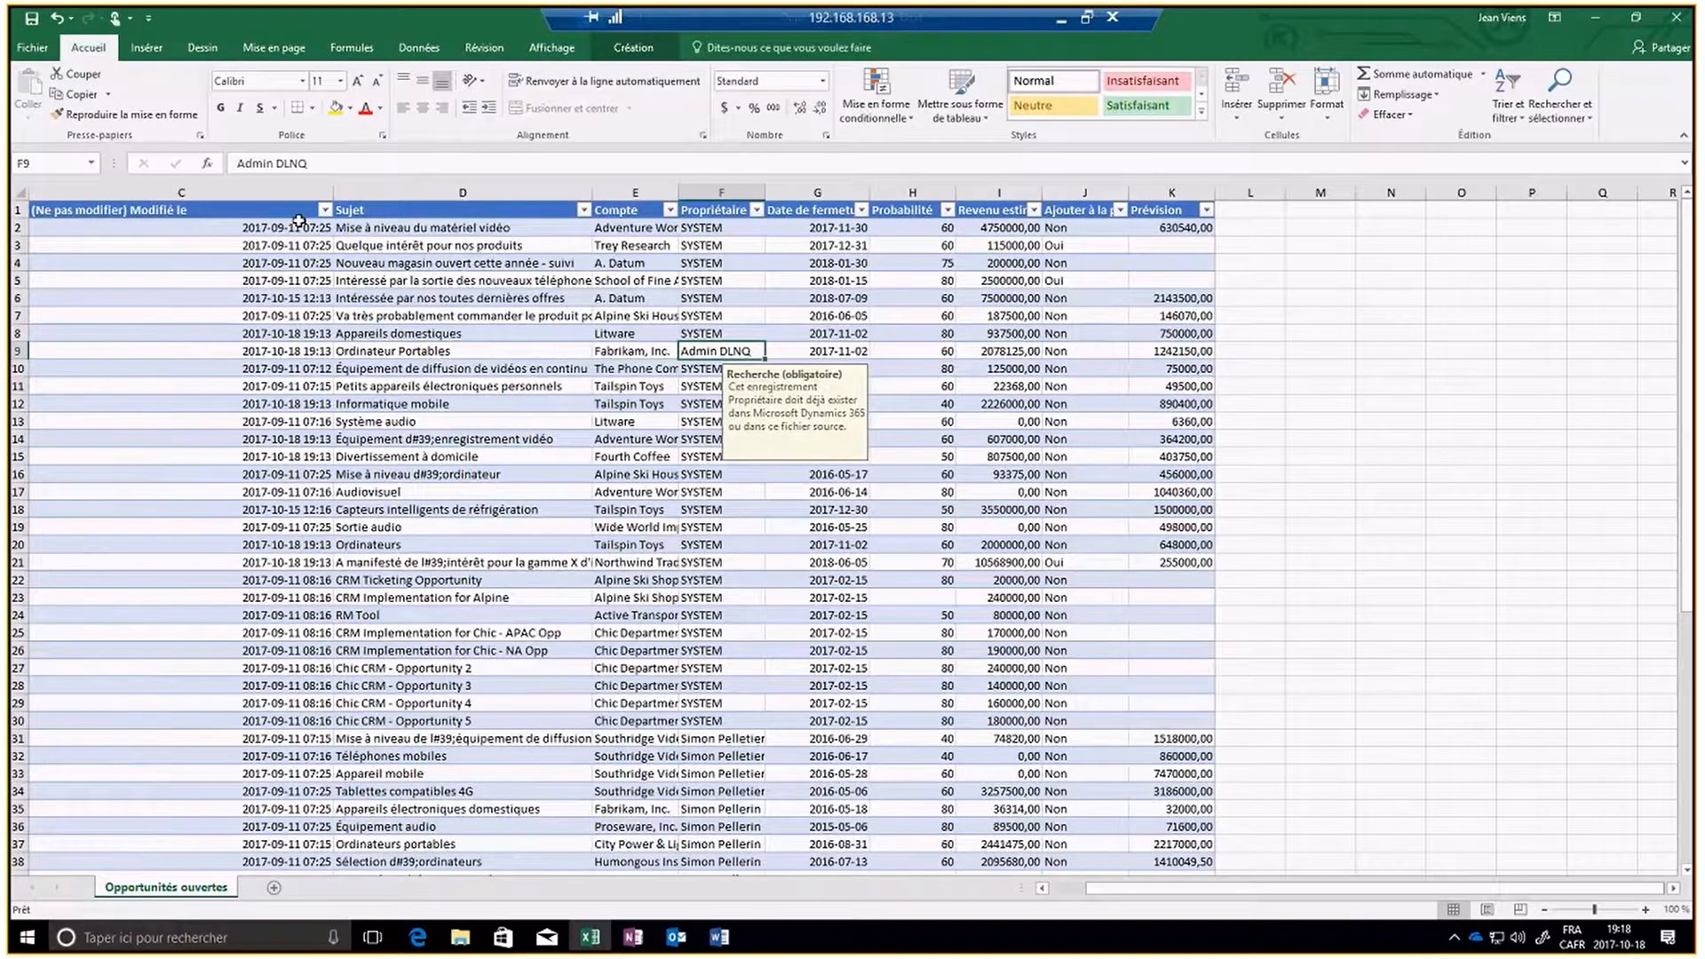
{"action": "left_click", "coordinate": [27, 193]}
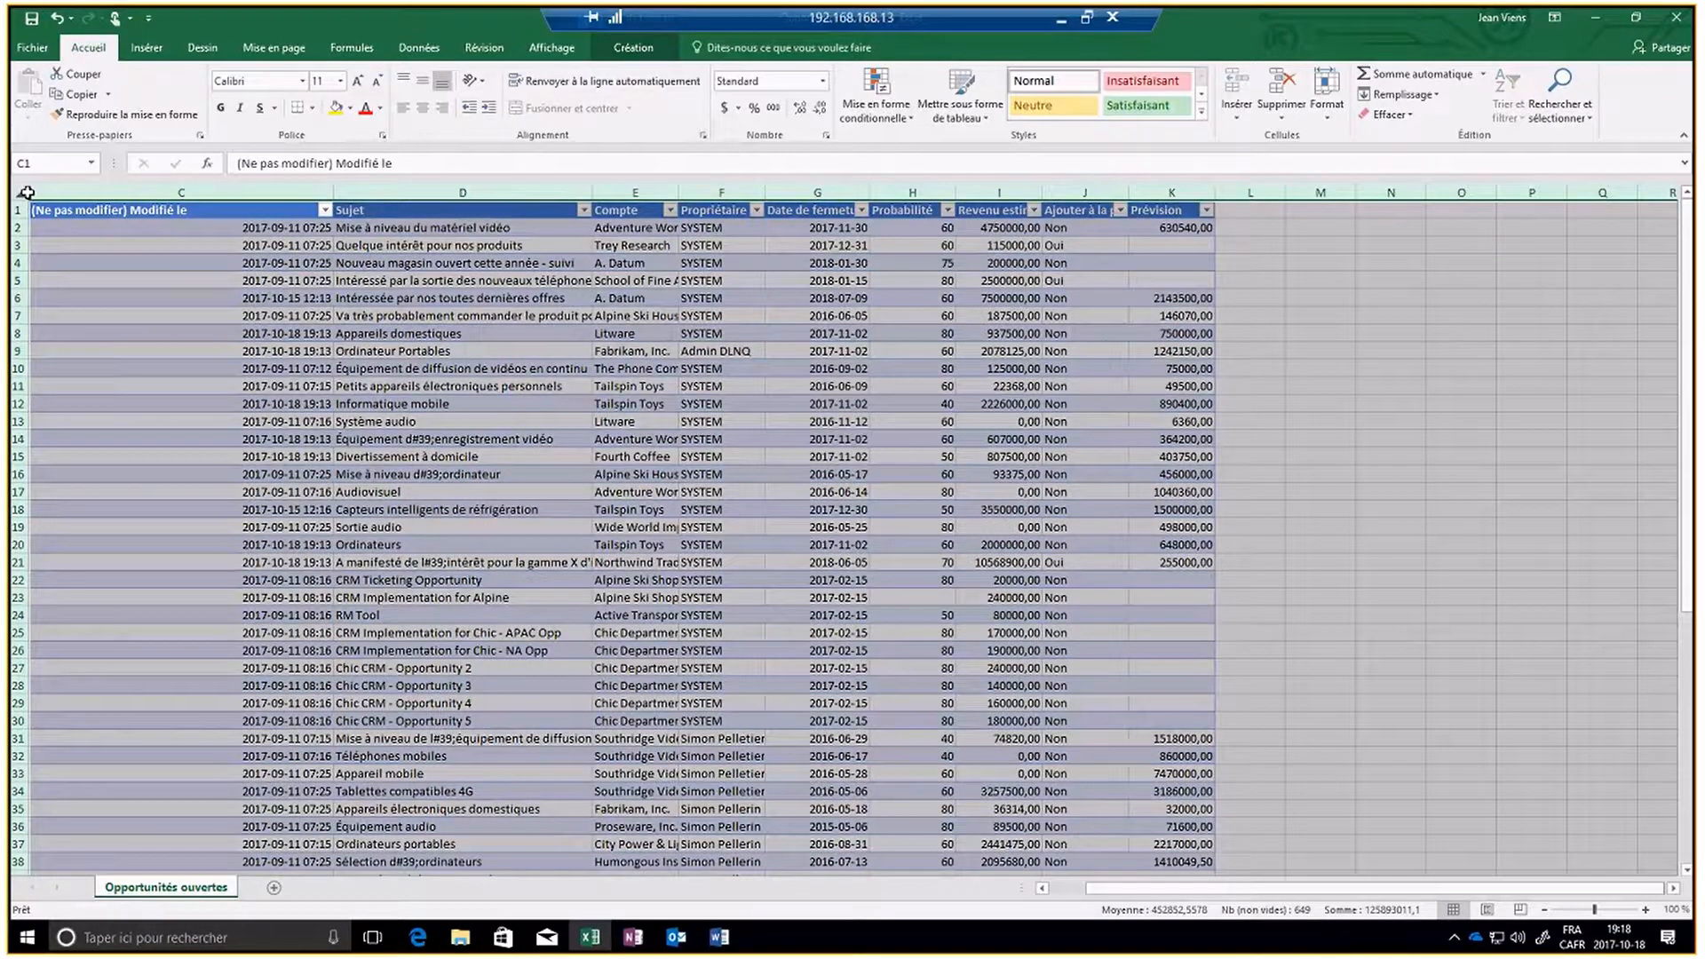
{"action": "left_click", "coordinate": [59, 191]}
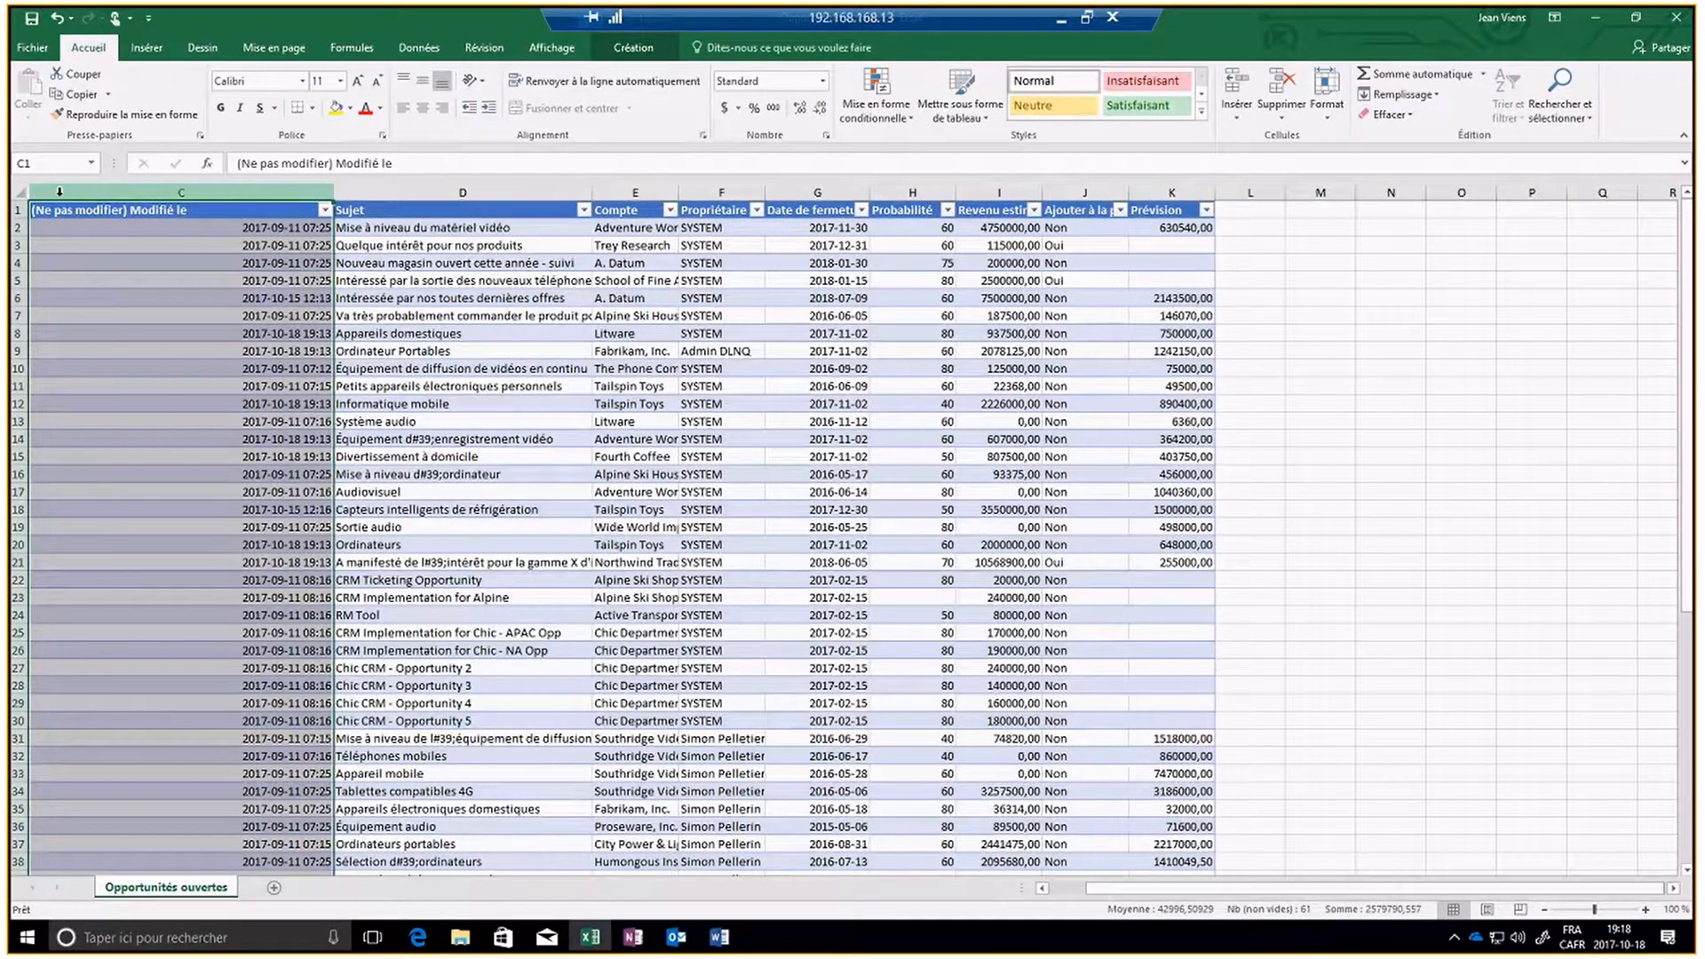
{"action": "left_click_drag", "start_coordinate": [32, 192], "coordinate": [326, 192]}
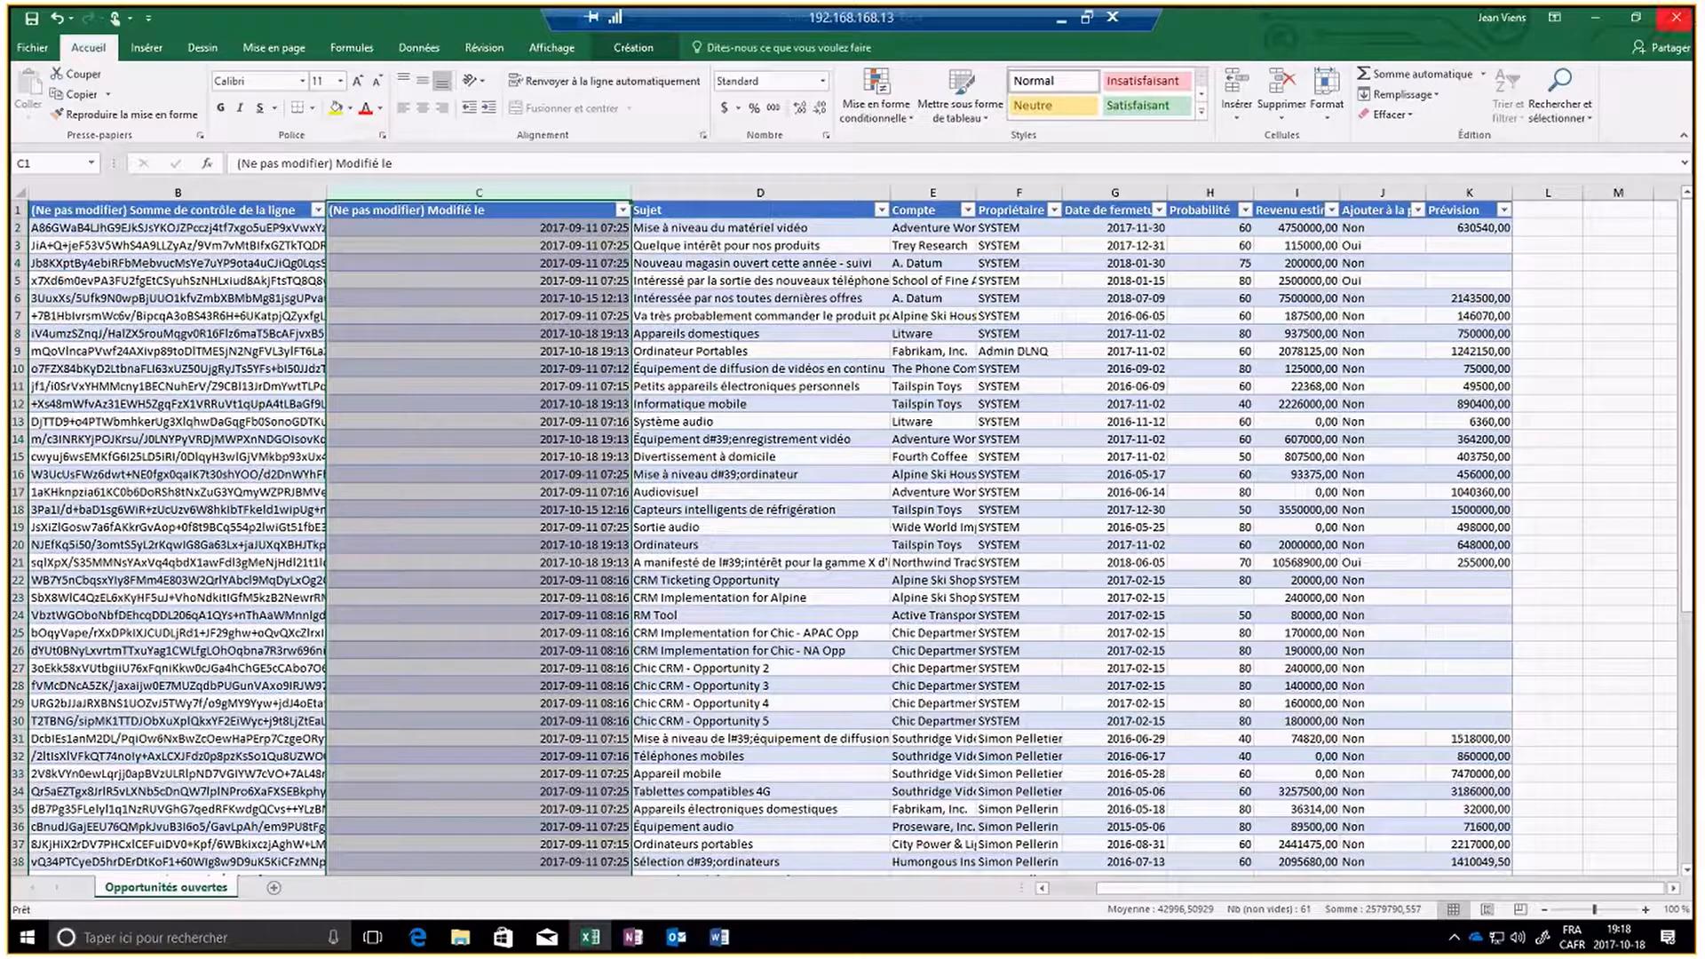
- Close the Opportunités ouvertes workbook without saving the column width changes
{"action": "left_click", "coordinate": [1675, 25]}
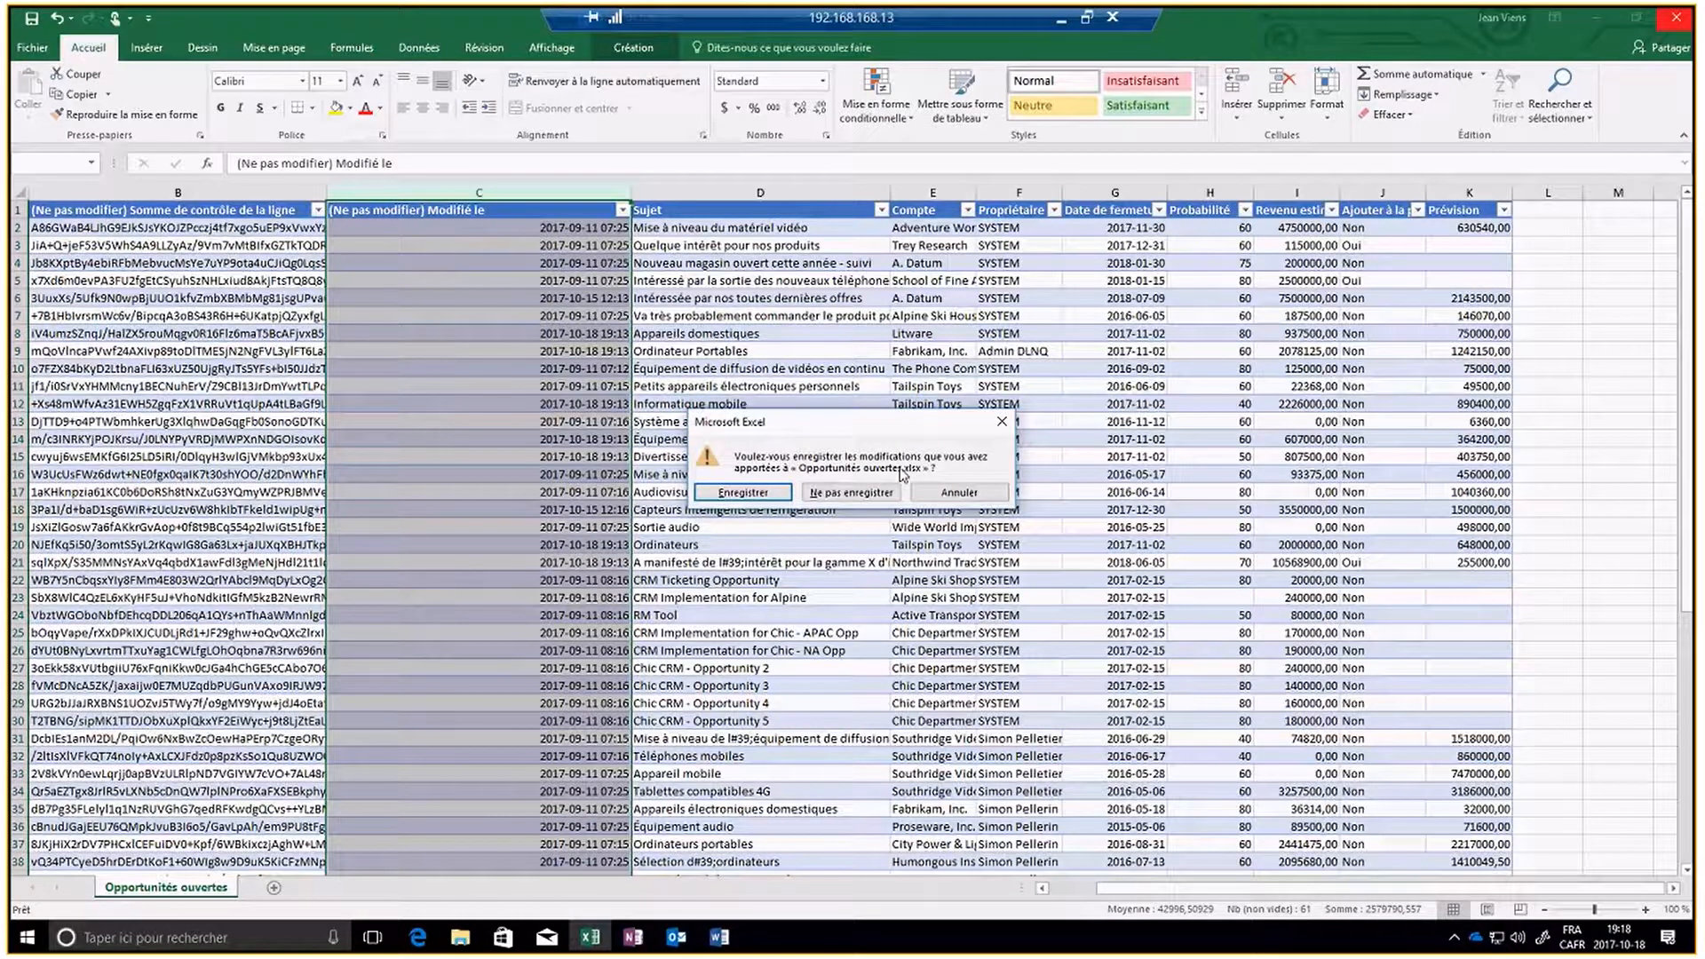
{"action": "left_click", "coordinate": [850, 493]}
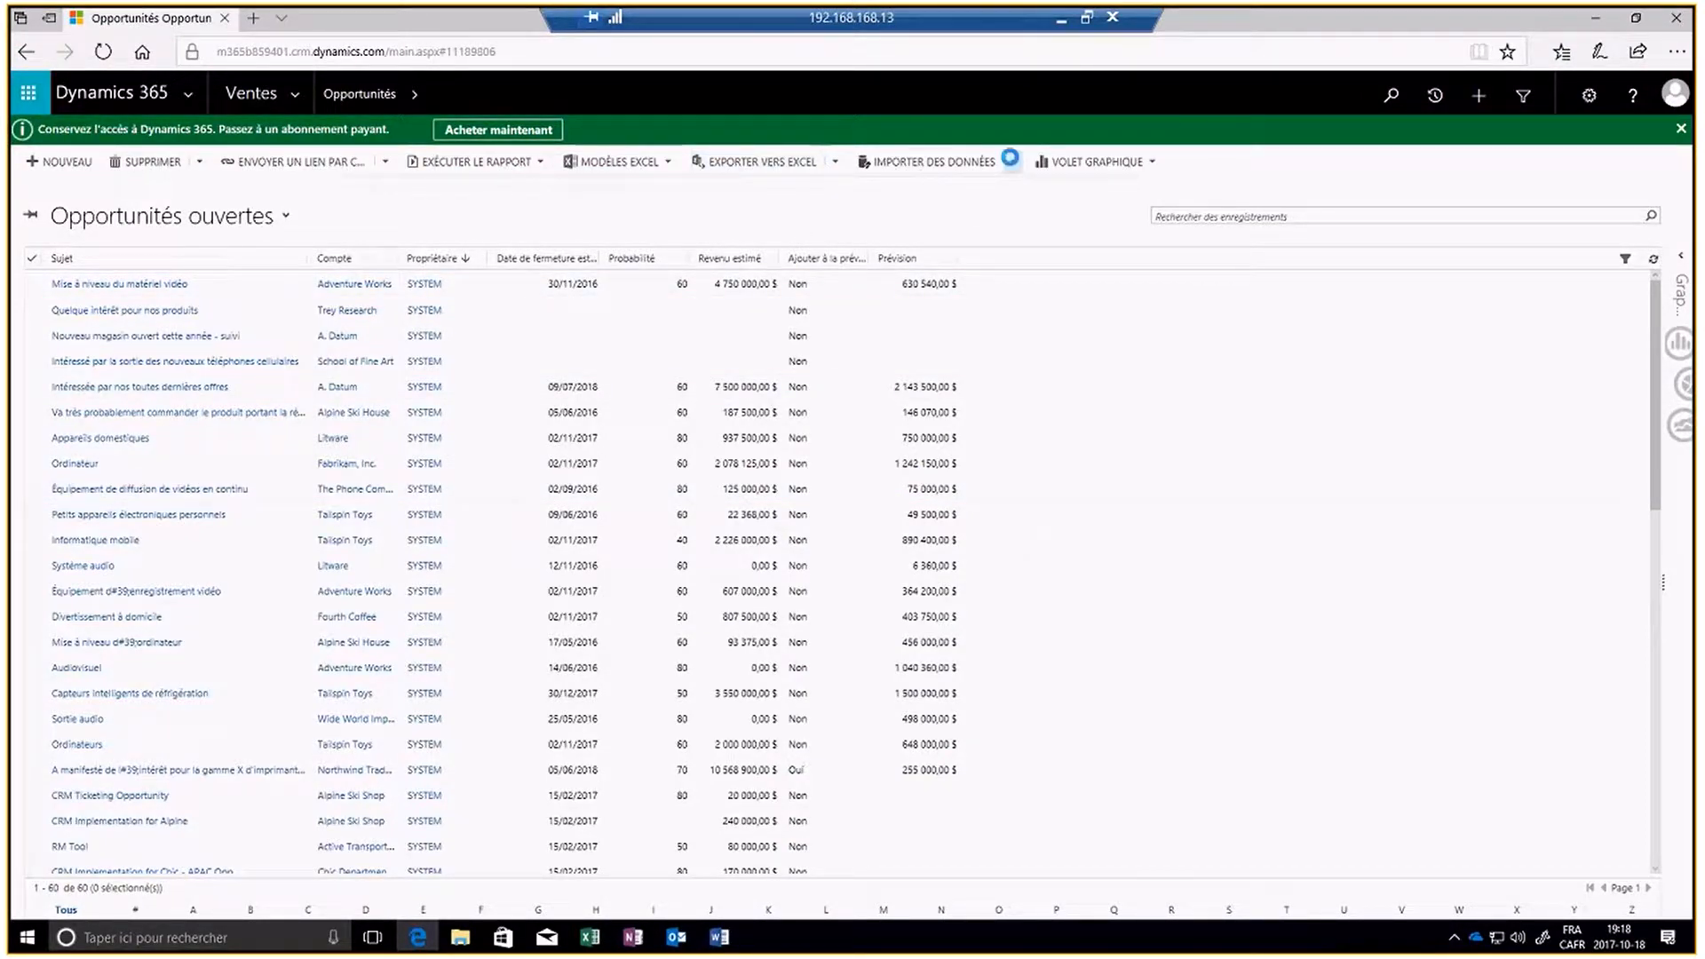
- Import the Opportunités ouvertes workbook from the desktop into Dynamics 365, keeping duplicates disallowed and the default record owner
{"action": "left_click", "coordinate": [1011, 161]}
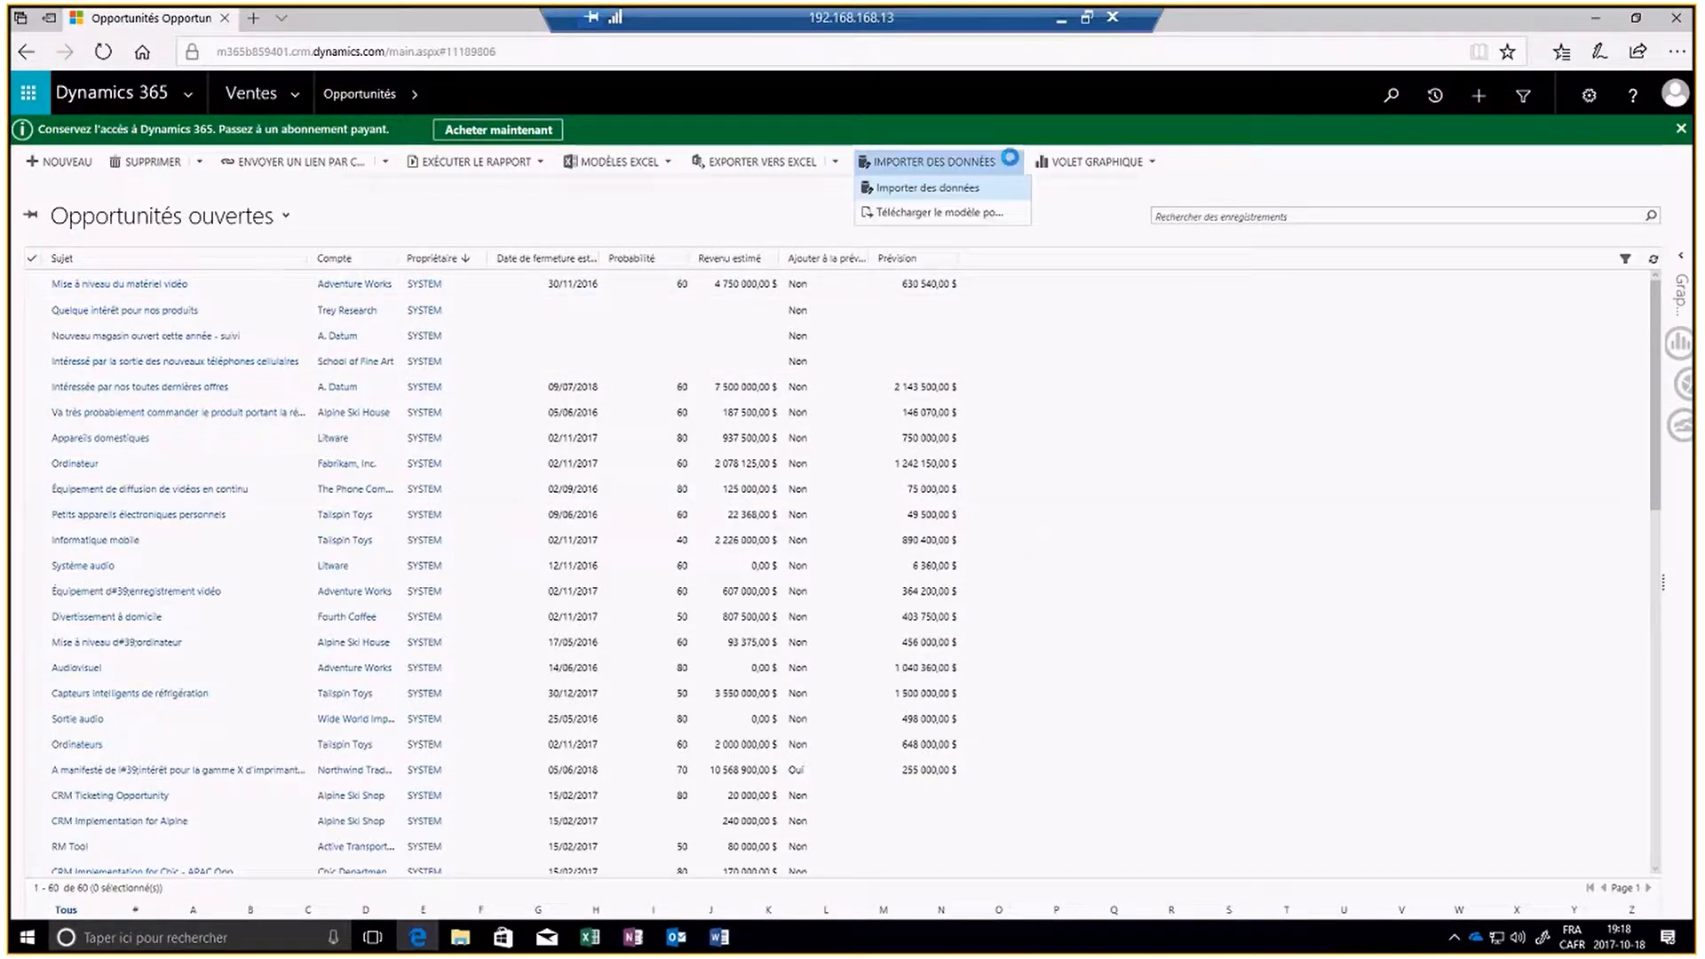
{"action": "left_click", "coordinate": [951, 197]}
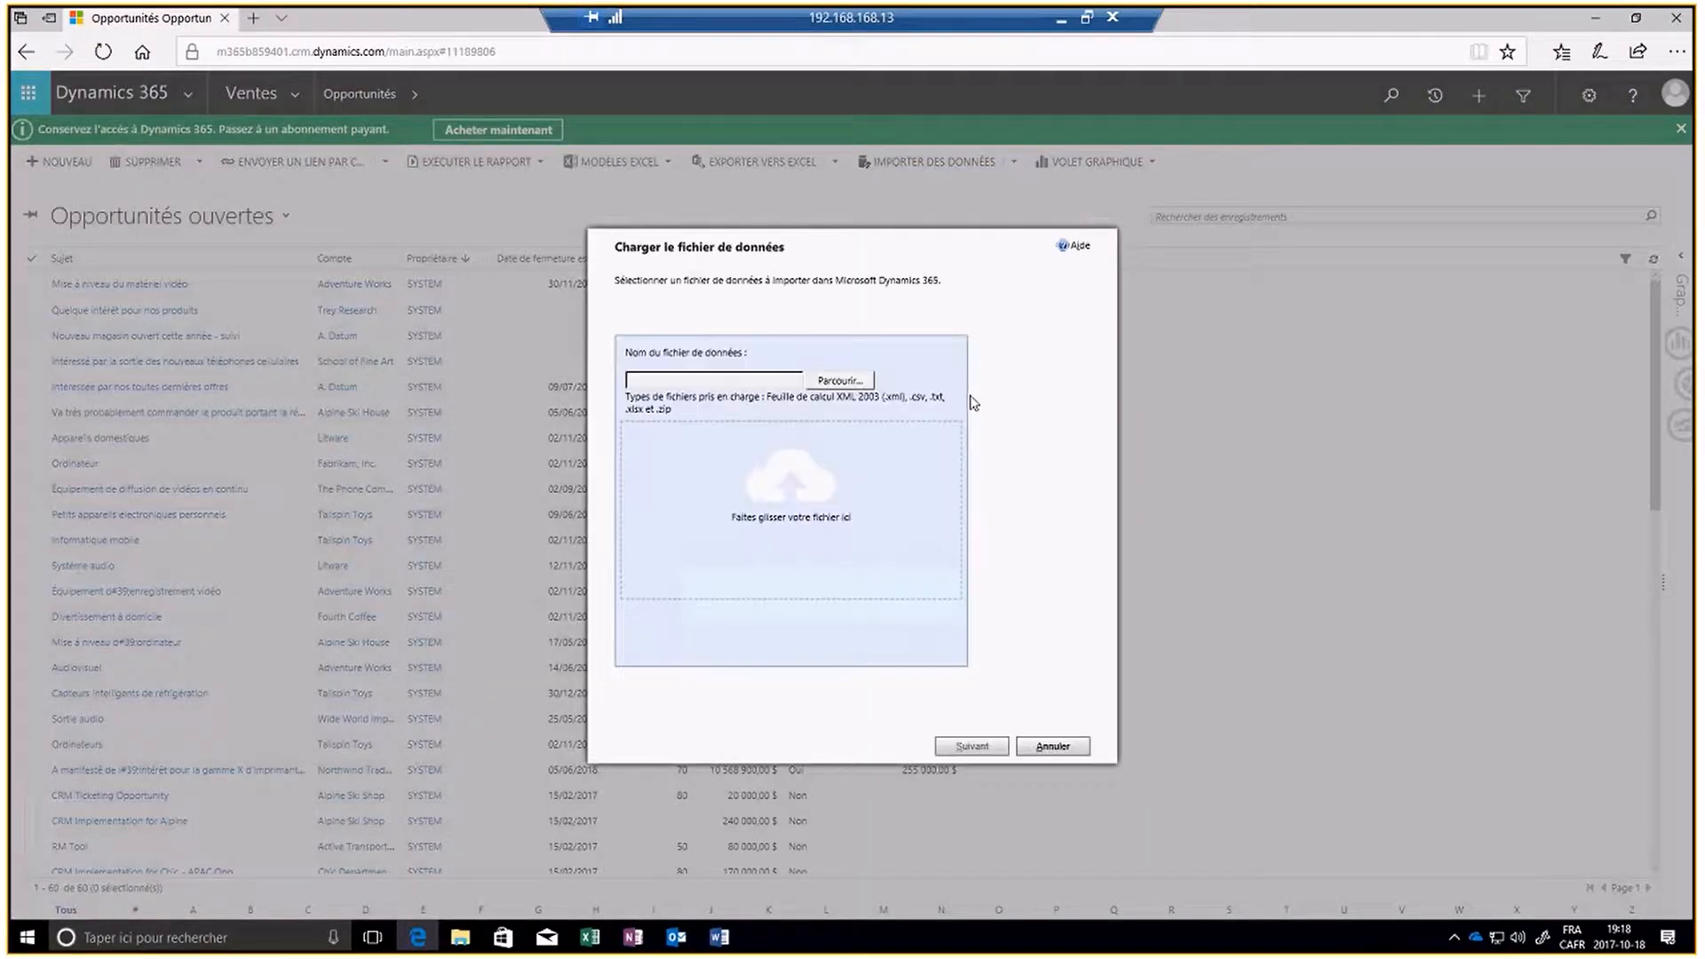
{"action": "left_click", "coordinate": [851, 389]}
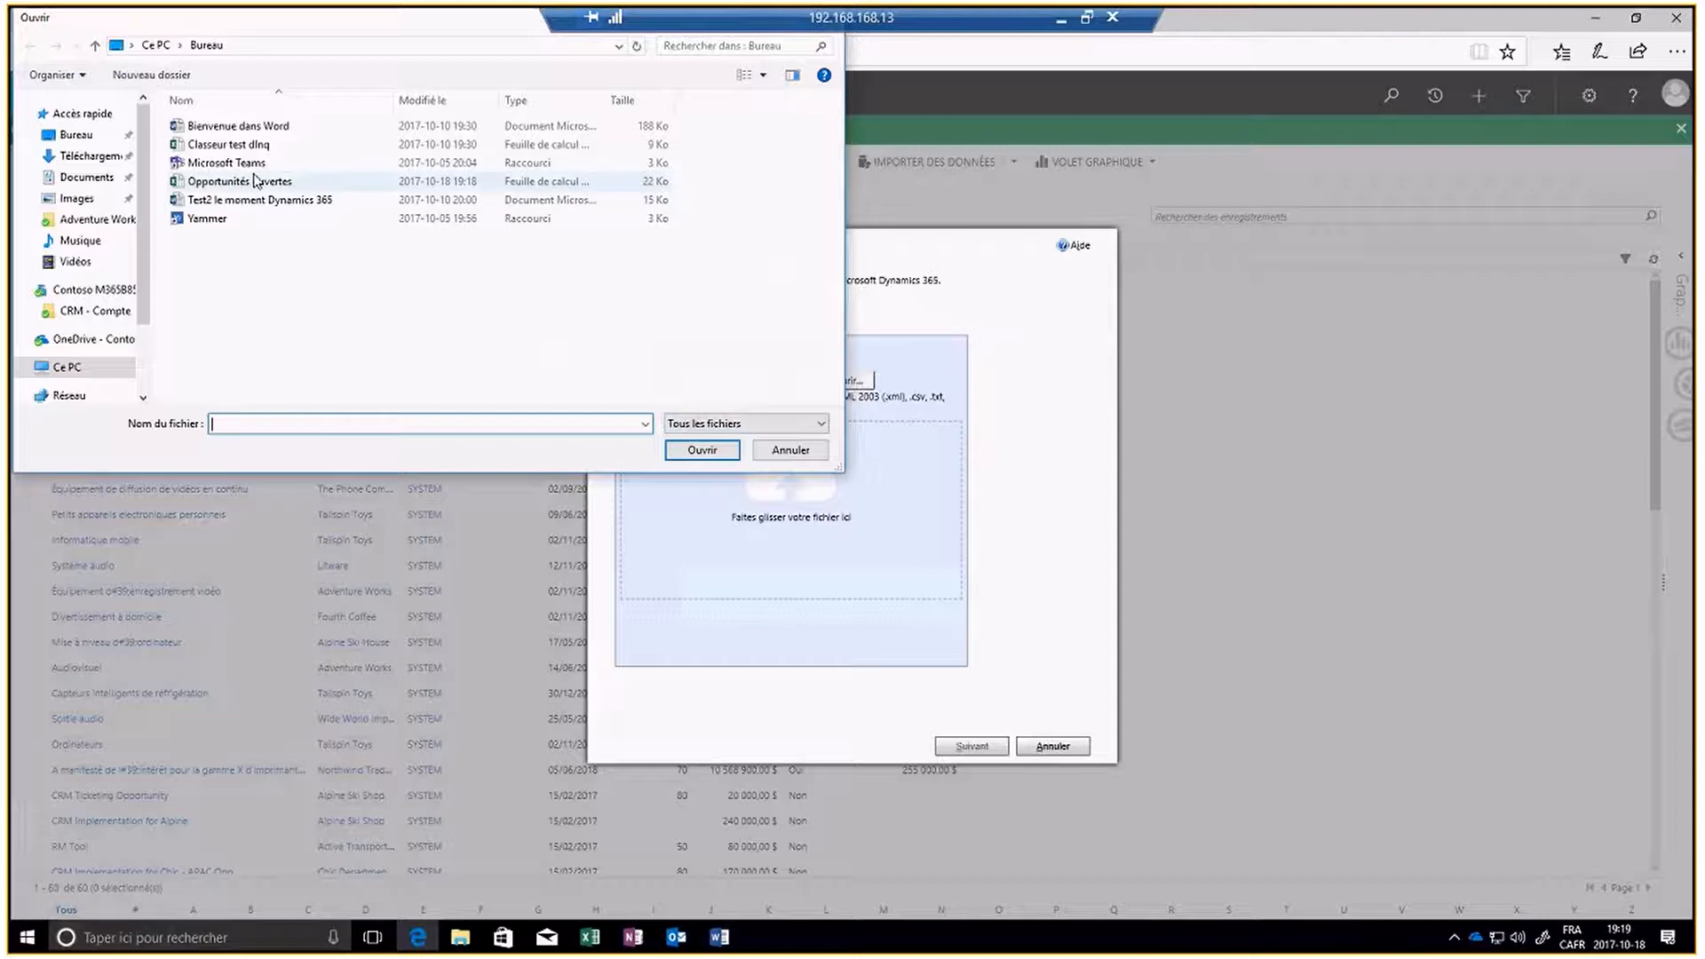
{"action": "left_click", "coordinate": [255, 181]}
{"action": "left_click", "coordinate": [694, 453]}
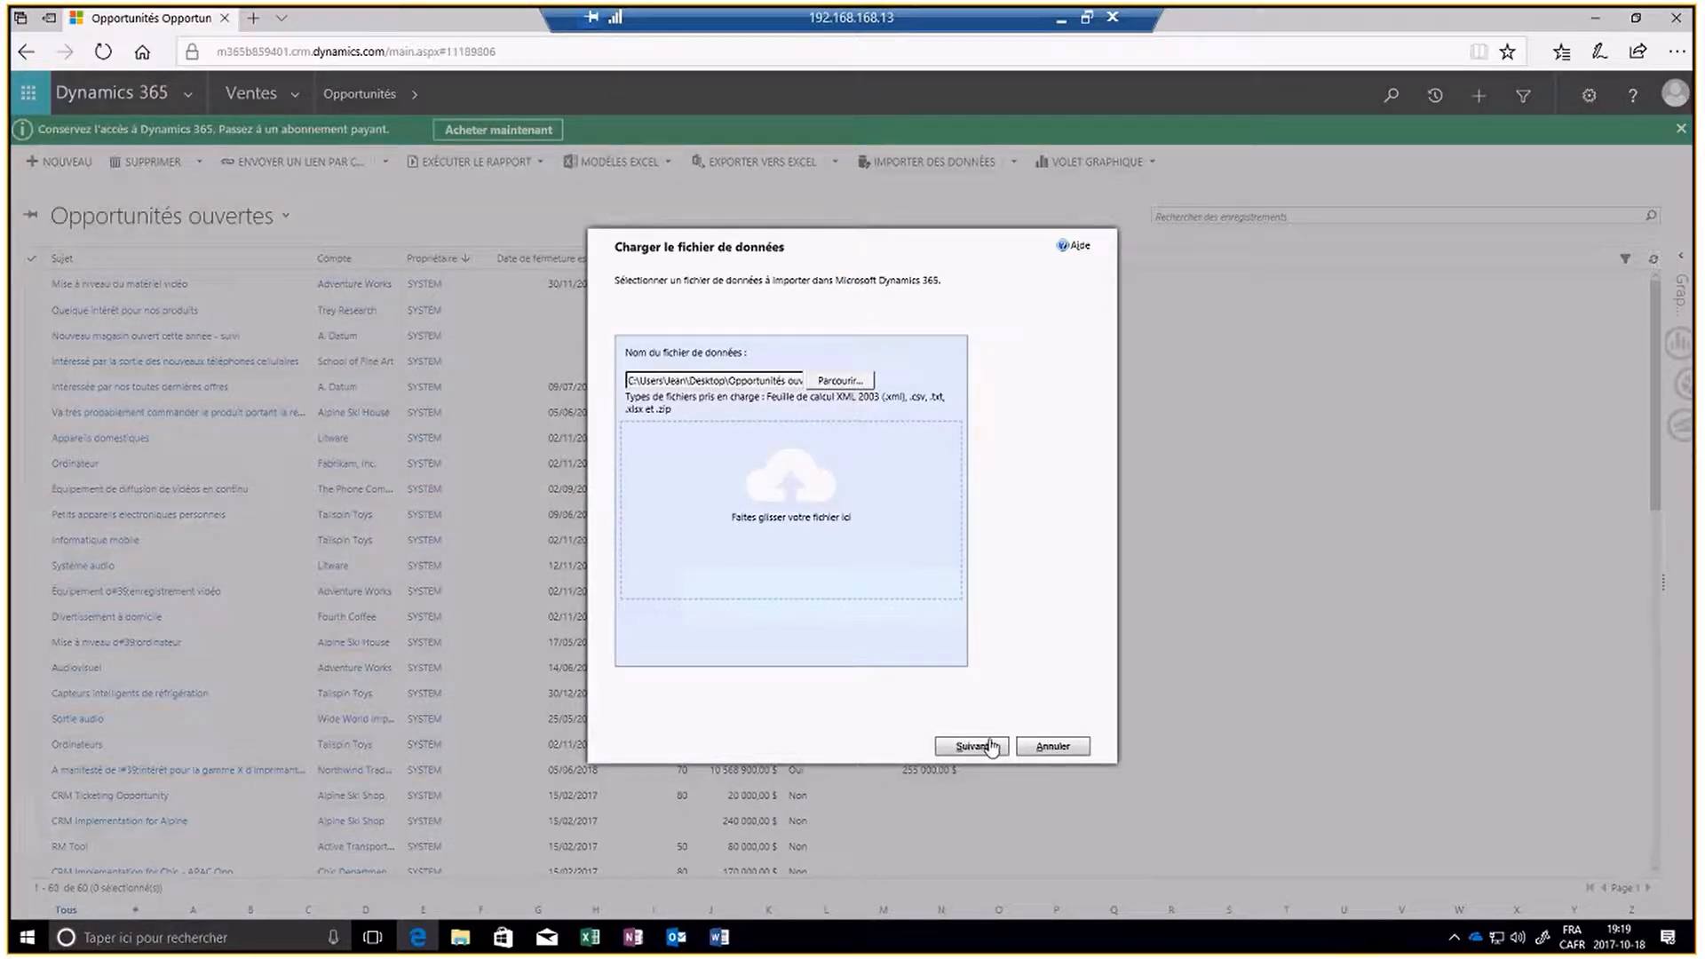
{"action": "left_click", "coordinate": [971, 746]}
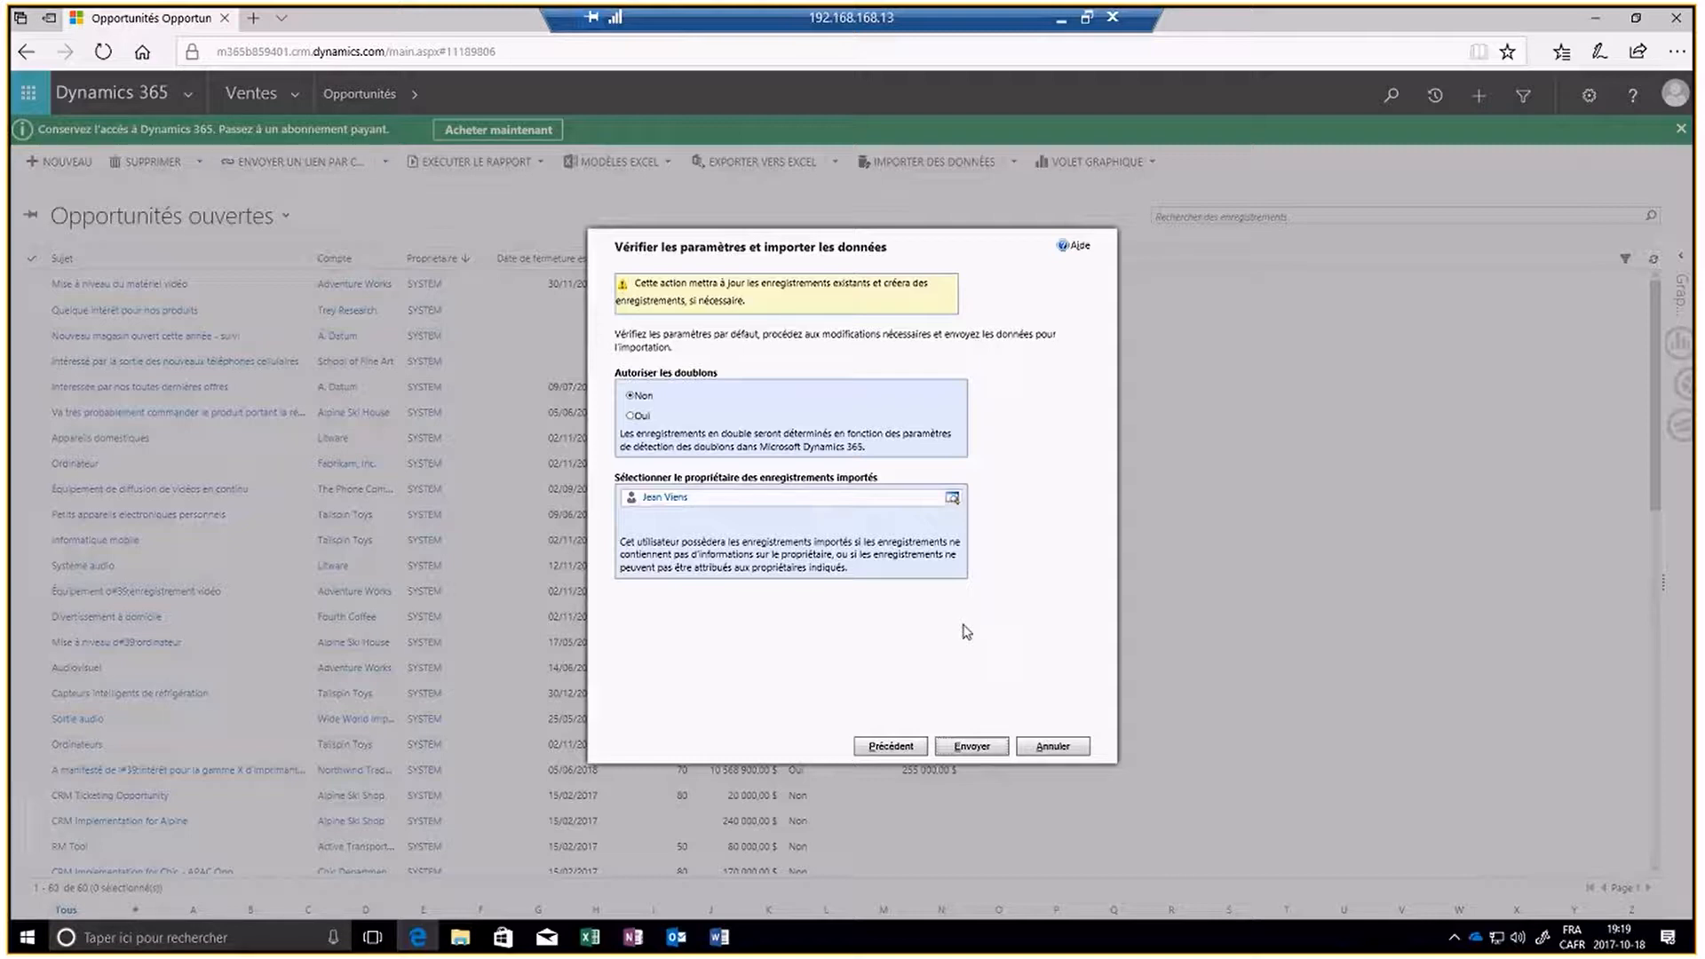
{"action": "left_click", "coordinate": [972, 746]}
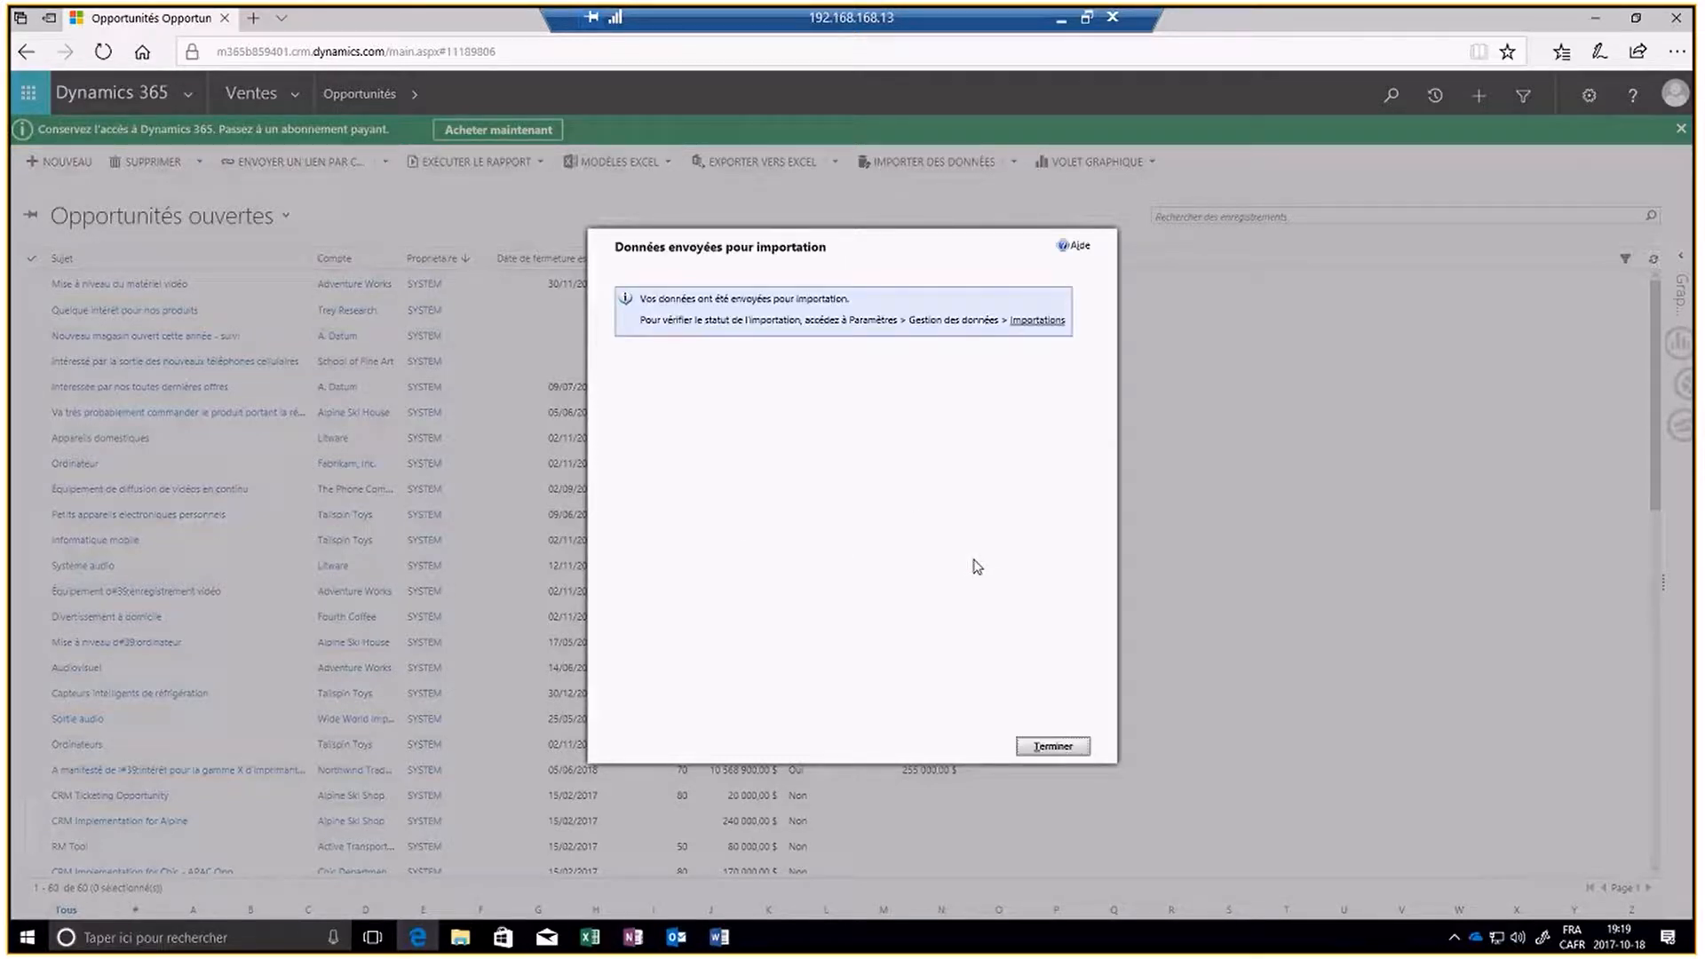
- Check the status of the Opportunités ouvertes.xlsx import, refreshing the imports list until it finishes, and close the import wizard
{"action": "left_click", "coordinate": [1046, 322]}
{"action": "left_click_drag", "start_coordinate": [687, 82], "coordinate": [1017, 153]}
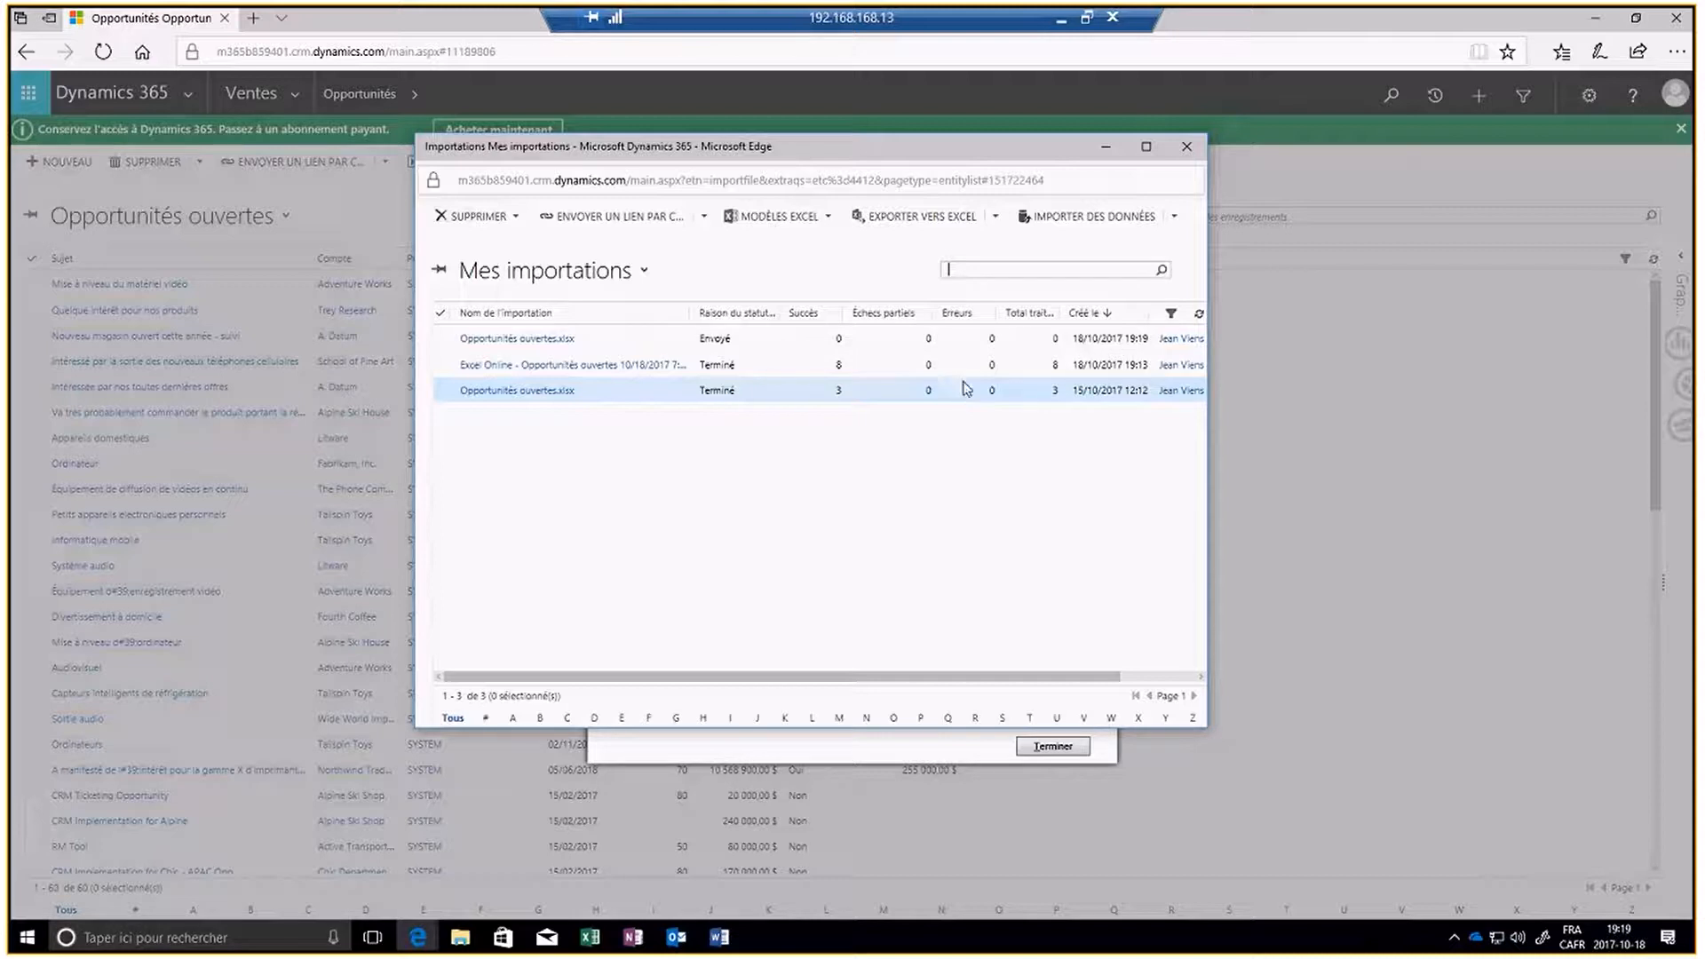
{"action": "left_click", "coordinate": [1198, 313]}
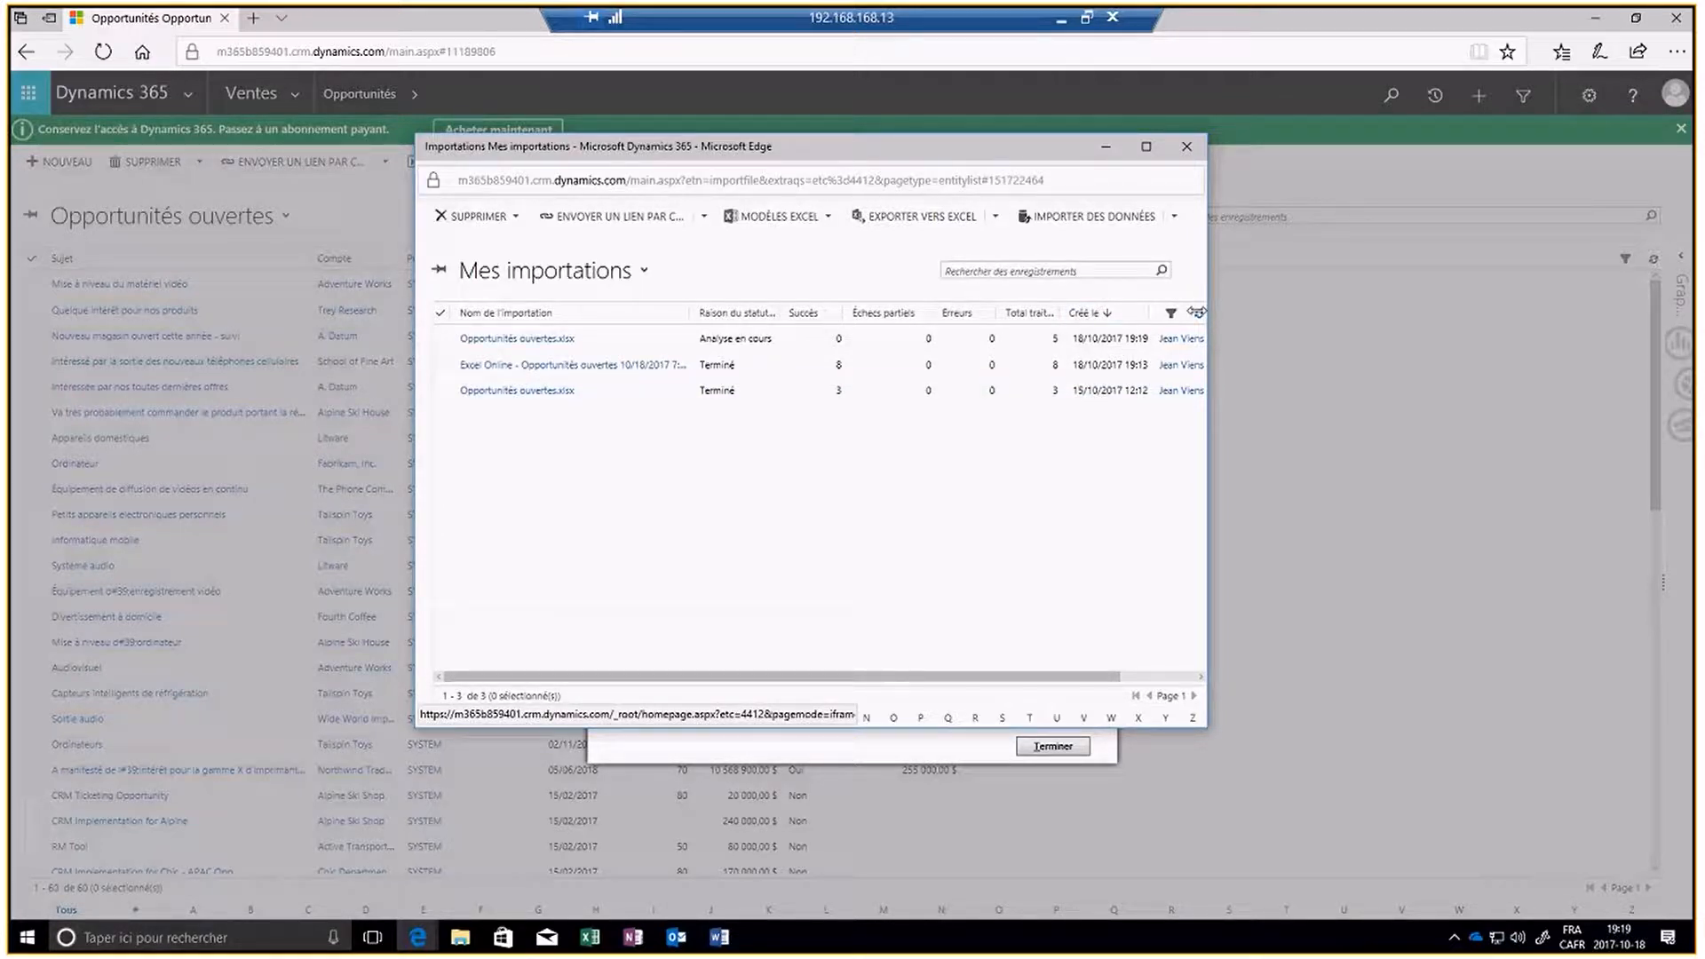
{"action": "left_click", "coordinate": [1197, 313]}
{"action": "left_click", "coordinate": [1198, 312]}
{"action": "left_click", "coordinate": [1198, 313]}
{"action": "left_click", "coordinate": [1197, 313]}
{"action": "left_click", "coordinate": [1197, 313]}
{"action": "left_click", "coordinate": [1198, 312]}
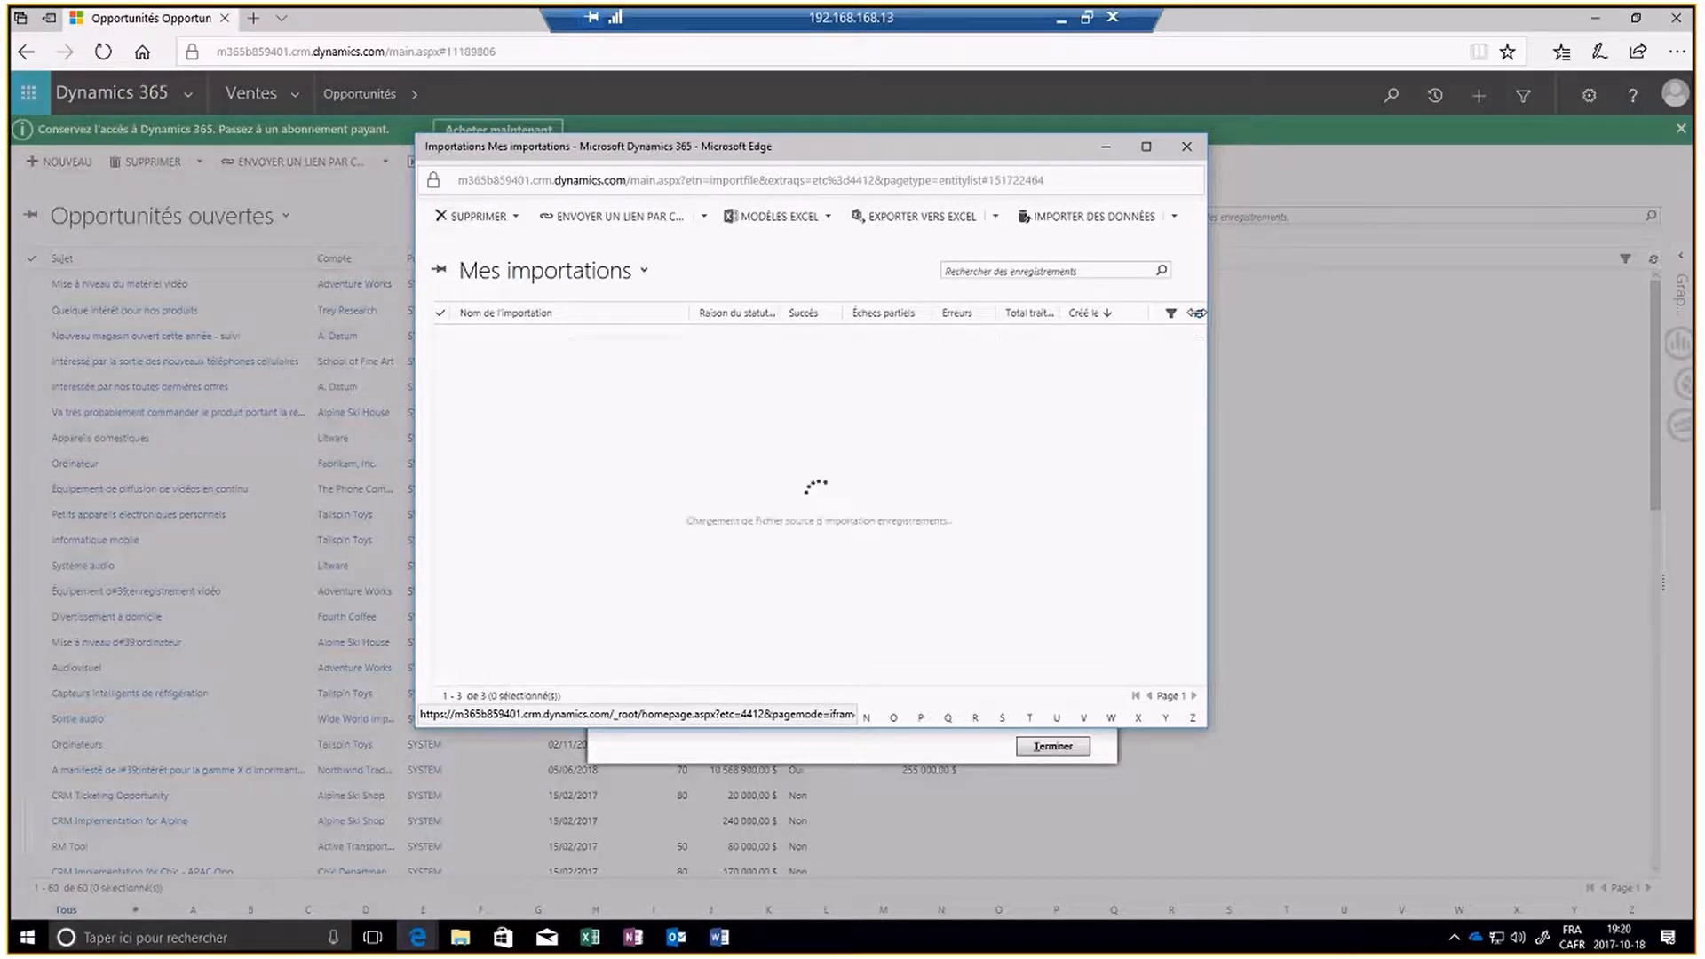
{"action": "left_click", "coordinate": [1197, 312]}
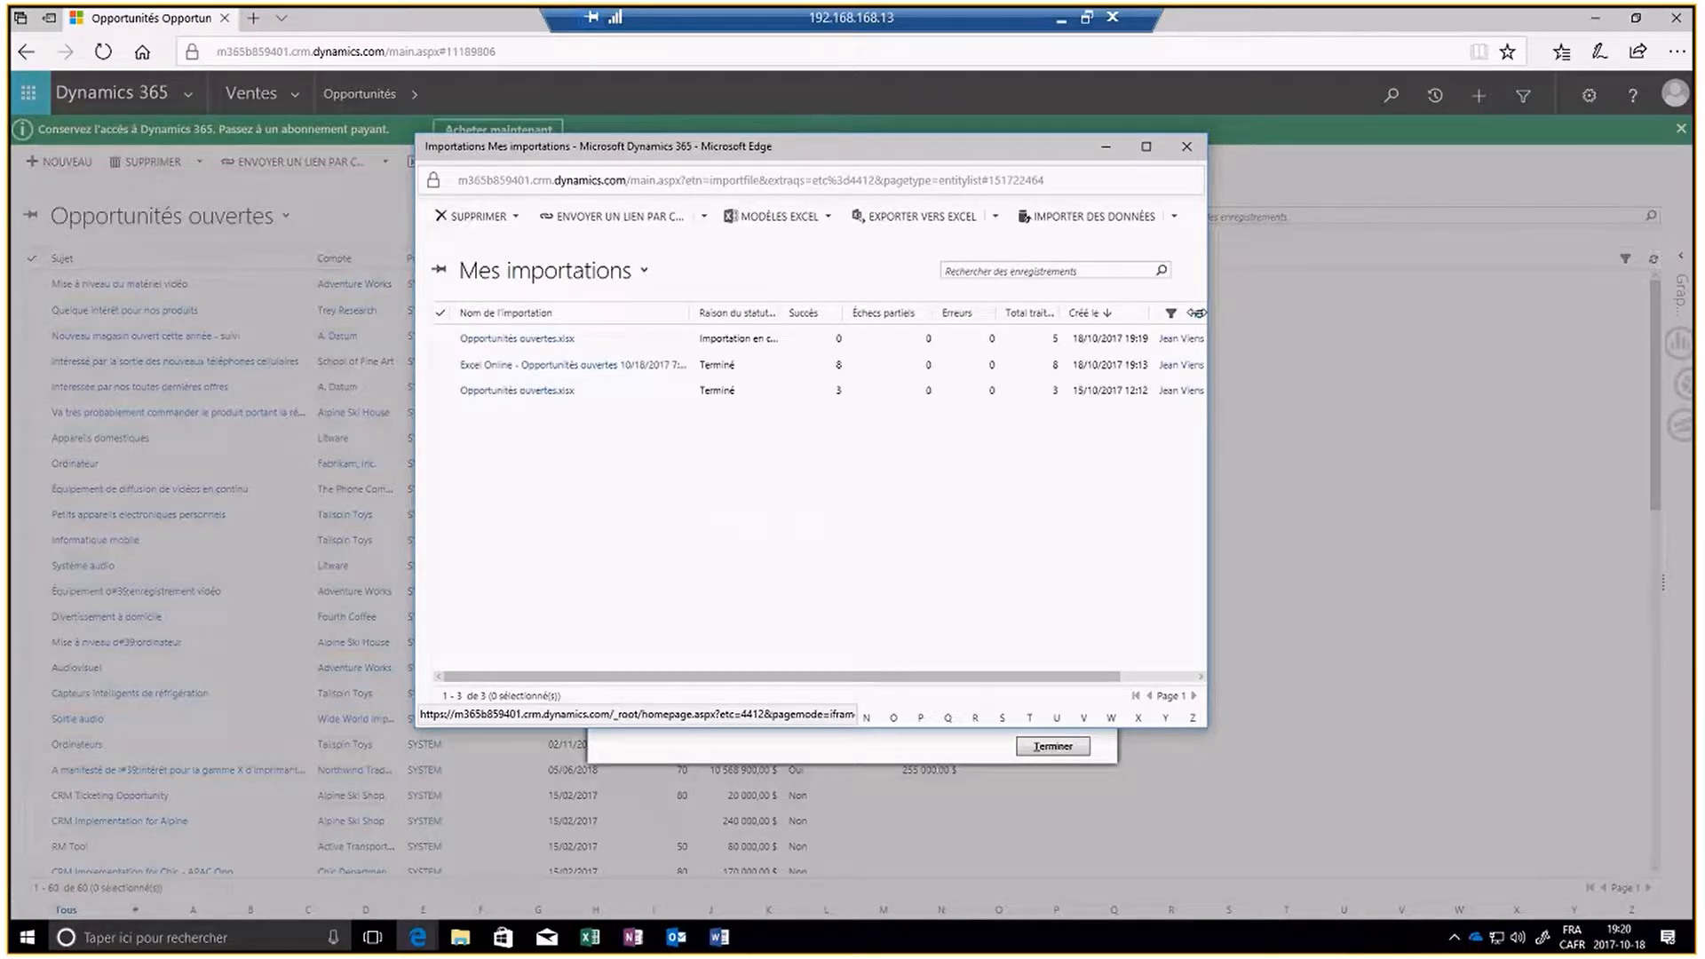
{"action": "left_click", "coordinate": [1198, 312]}
{"action": "left_click", "coordinate": [1198, 312]}
{"action": "left_click", "coordinate": [1187, 153]}
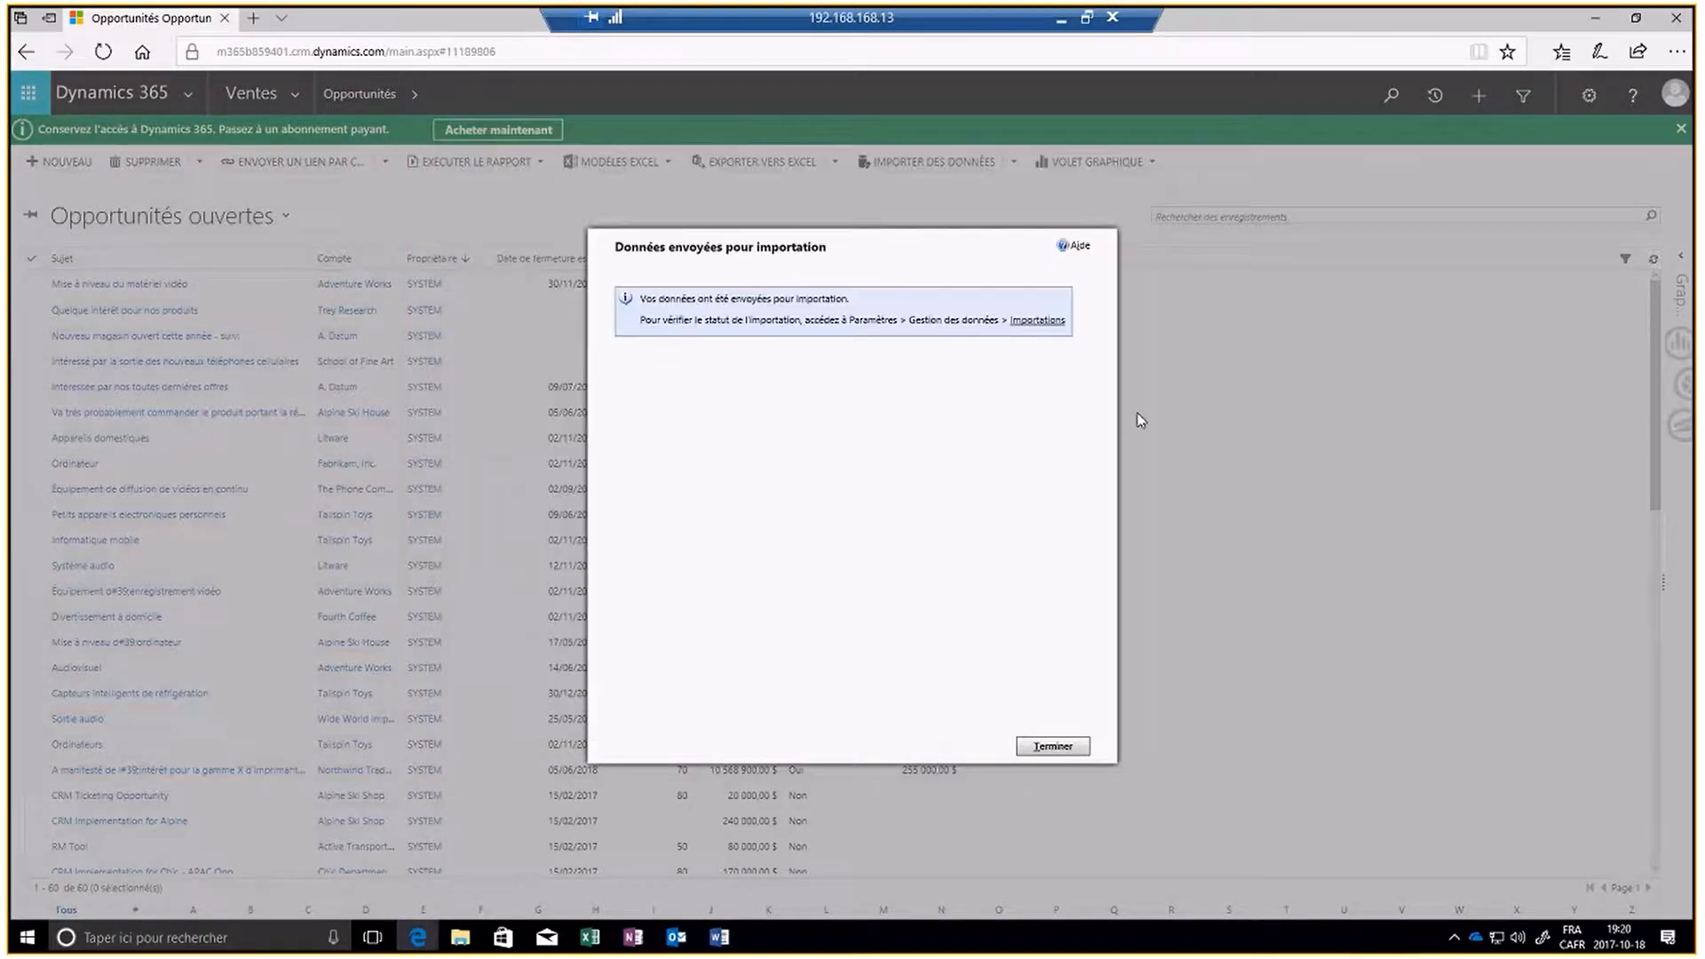
{"action": "left_click", "coordinate": [1061, 746]}
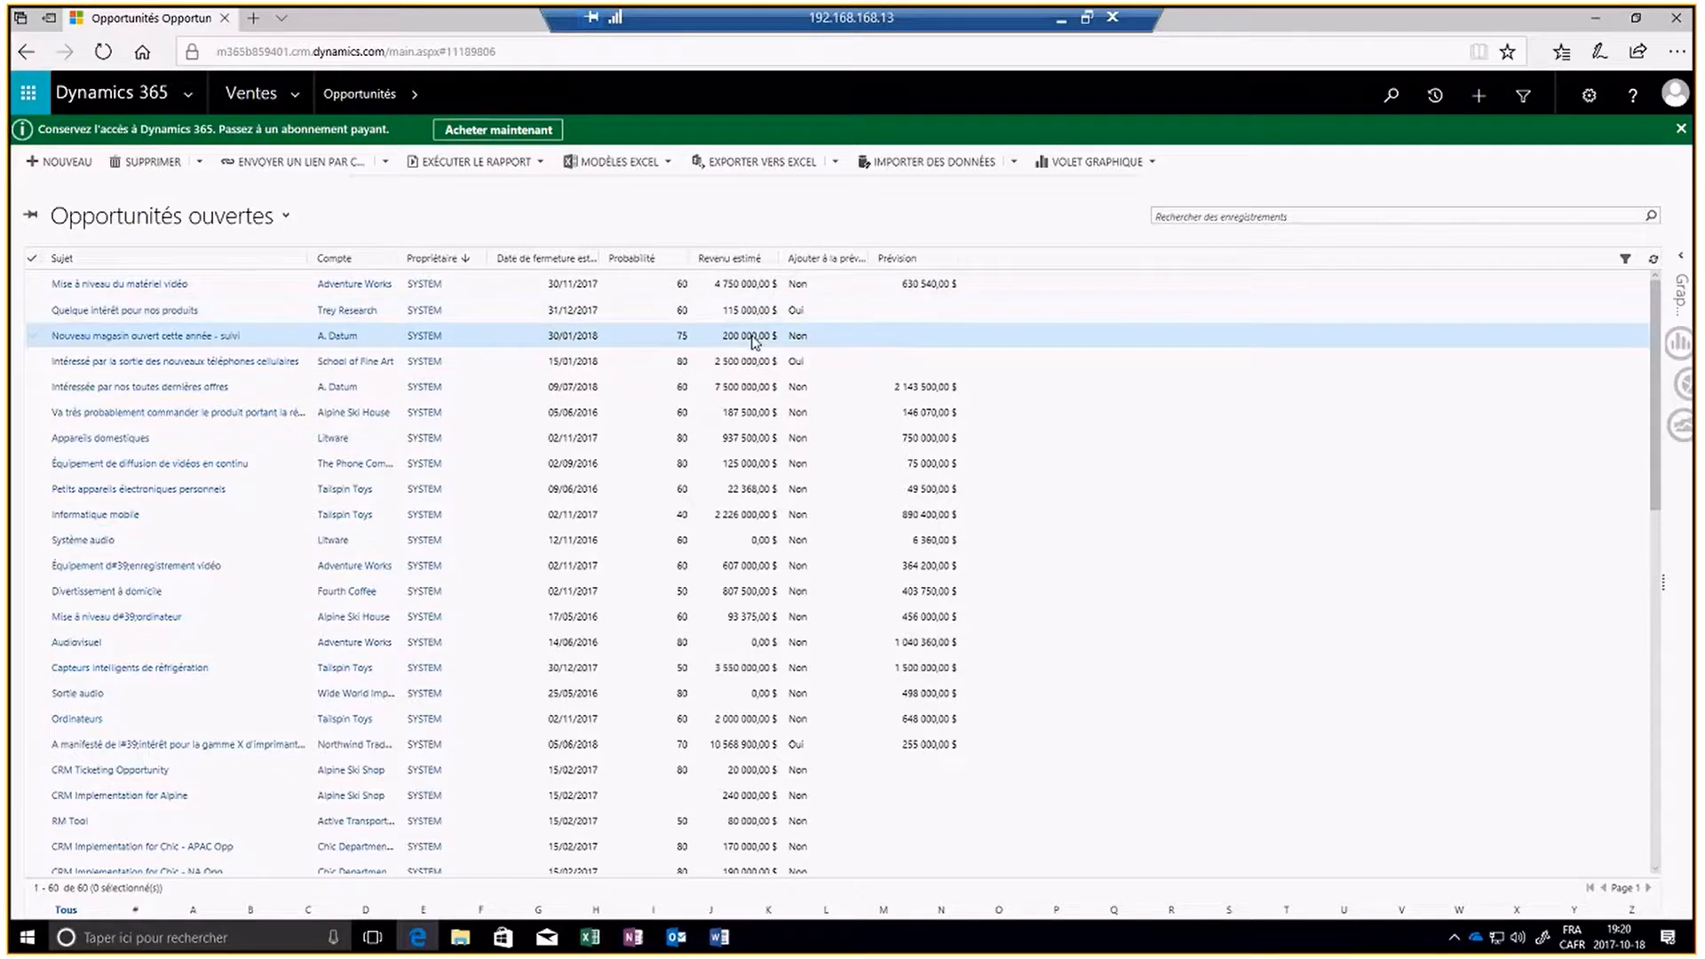
- Start a dynamic worksheet export of the open opportunities and add the Contact column after the Compte column
{"action": "scroll", "coordinate": [522, 546], "scroll_direction": "down", "scroll_amount": 4}
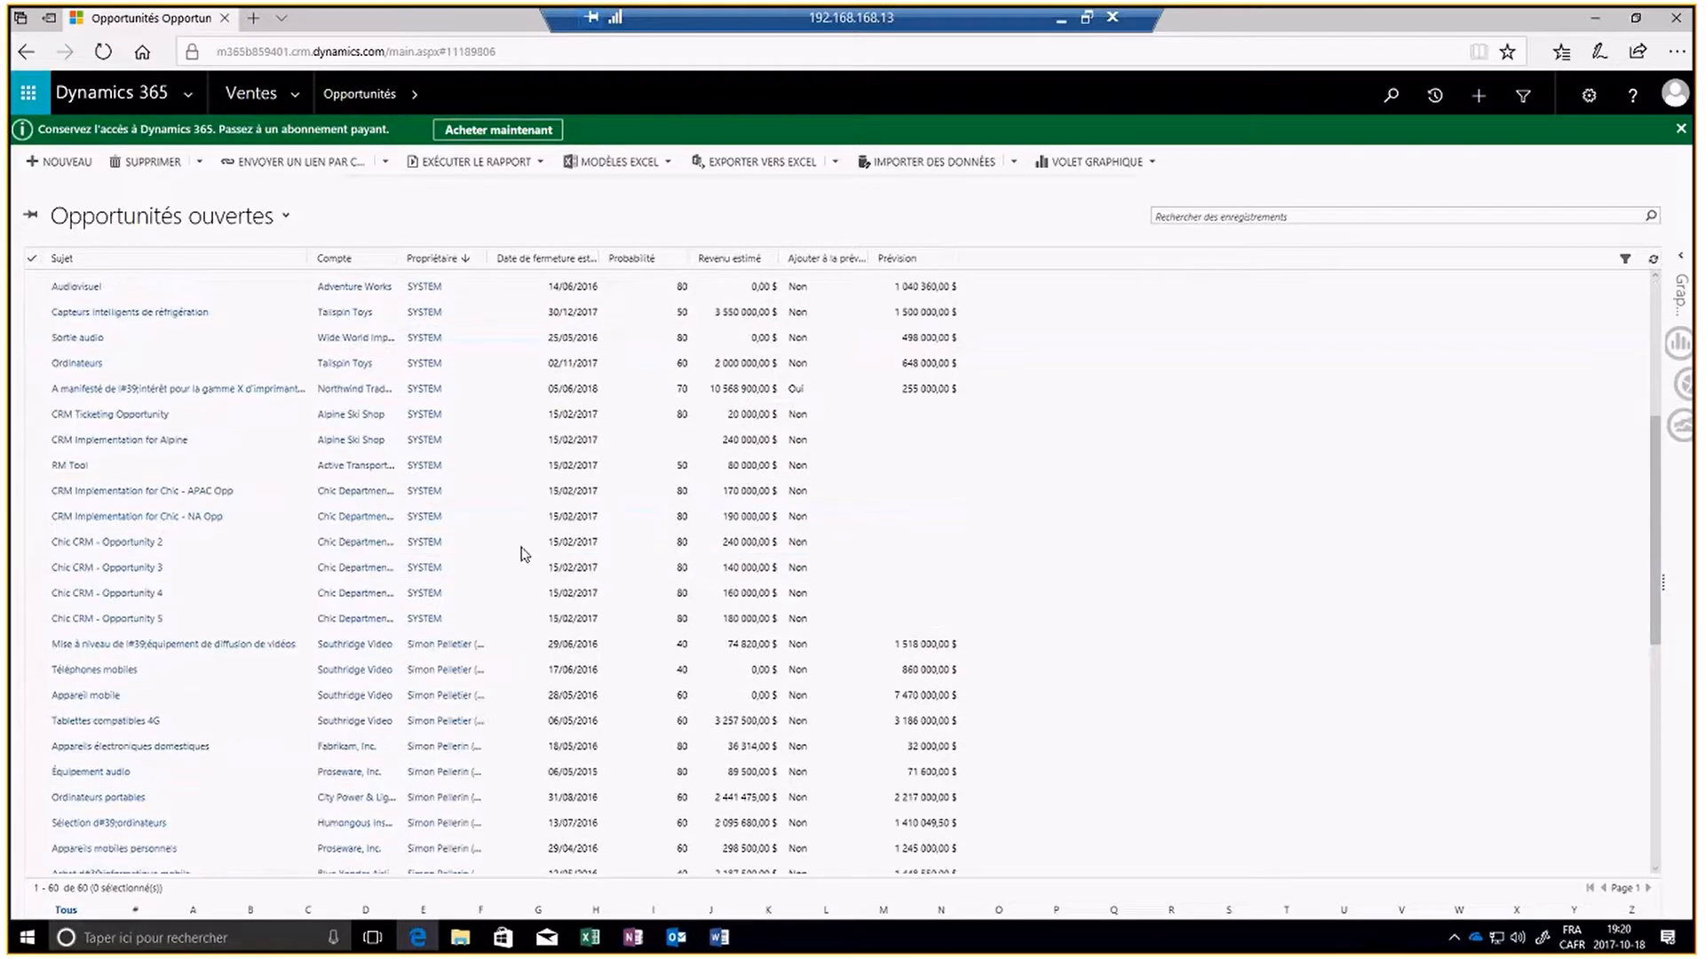
{"action": "scroll", "coordinate": [522, 554], "scroll_direction": "down", "scroll_amount": 6}
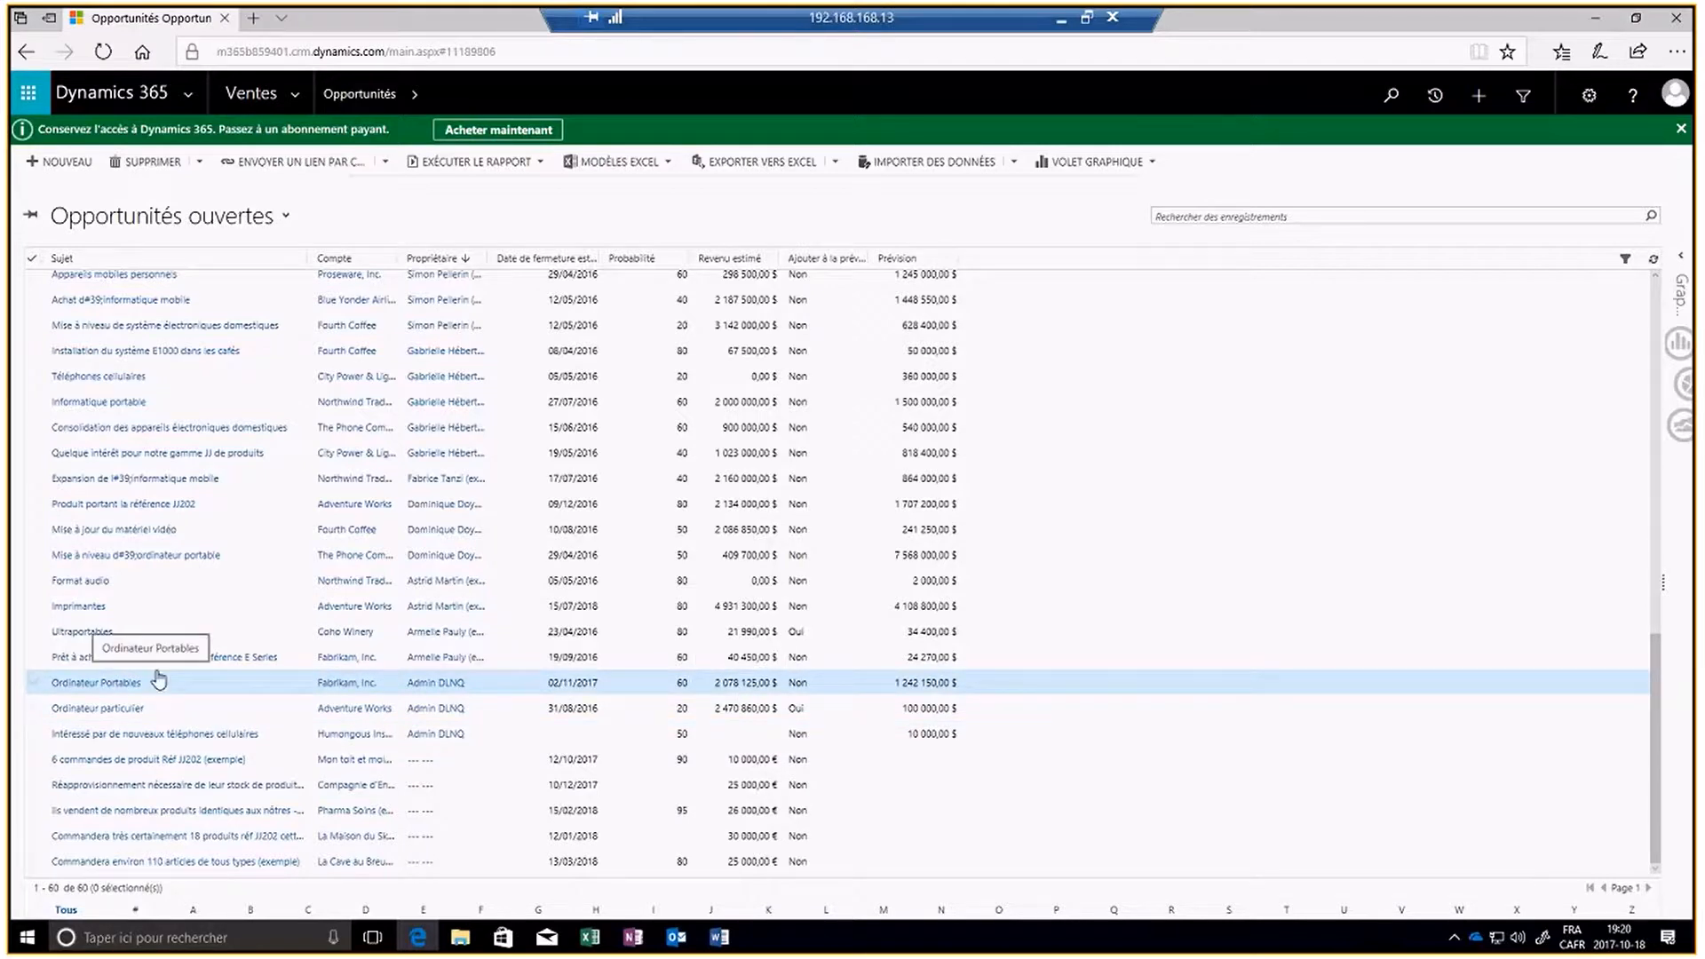
{"action": "scroll", "coordinate": [160, 675], "scroll_direction": "up", "scroll_amount": 10}
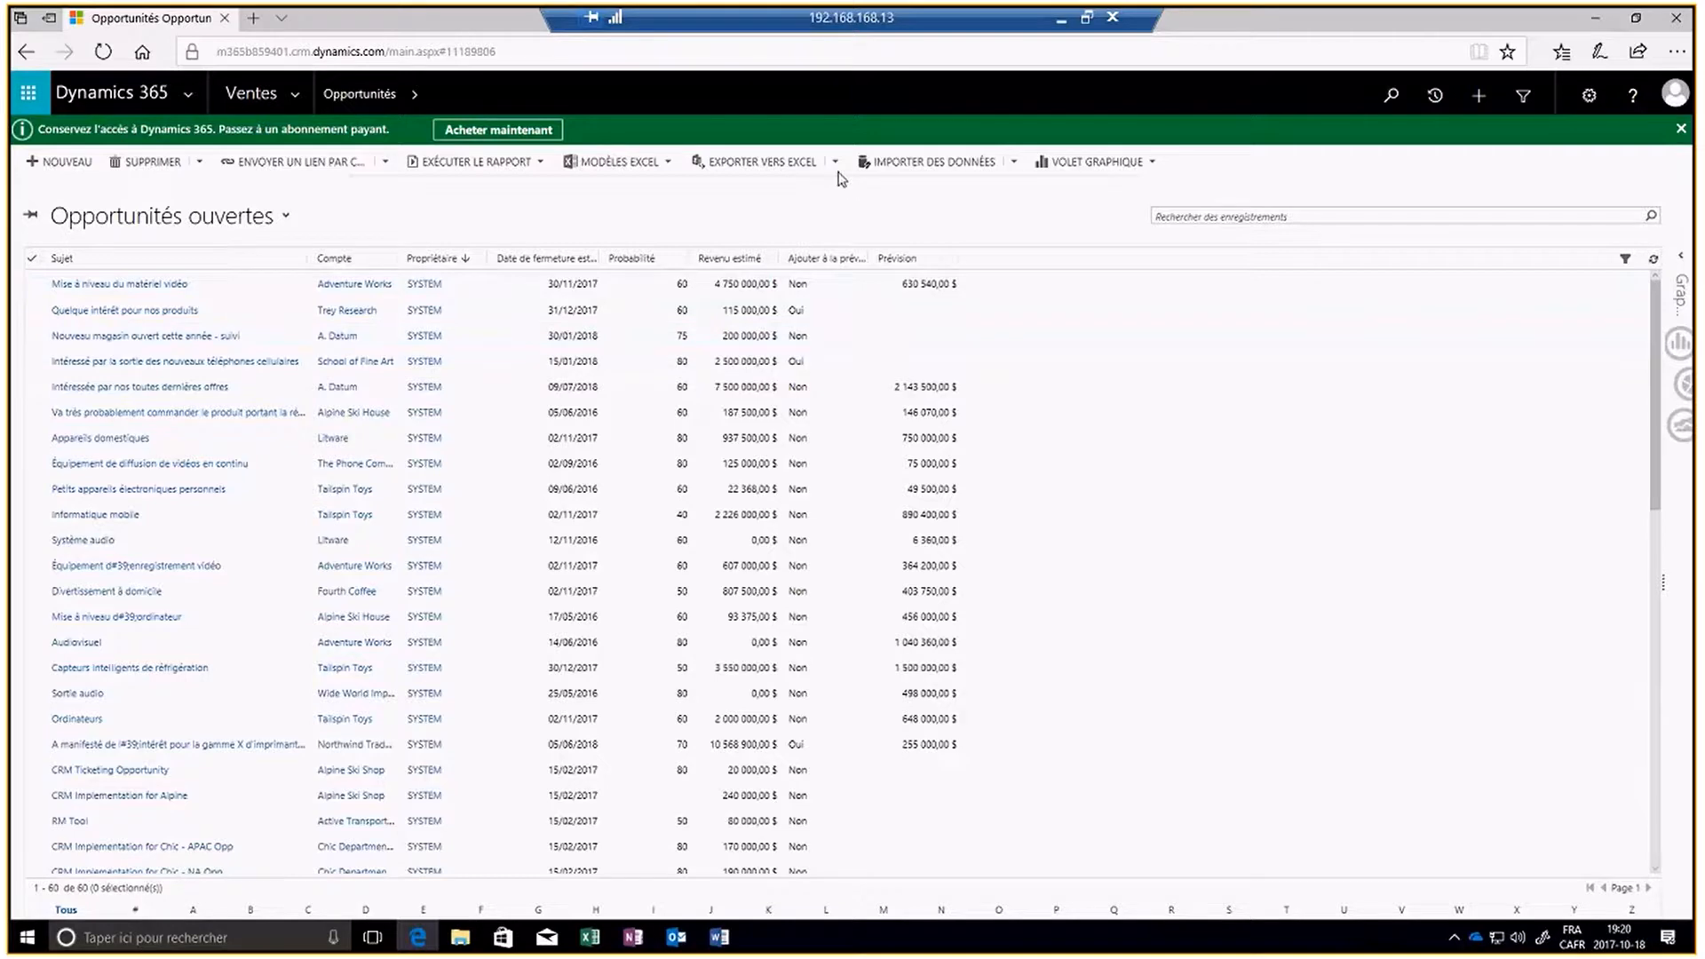
{"action": "left_click", "coordinate": [835, 165]}
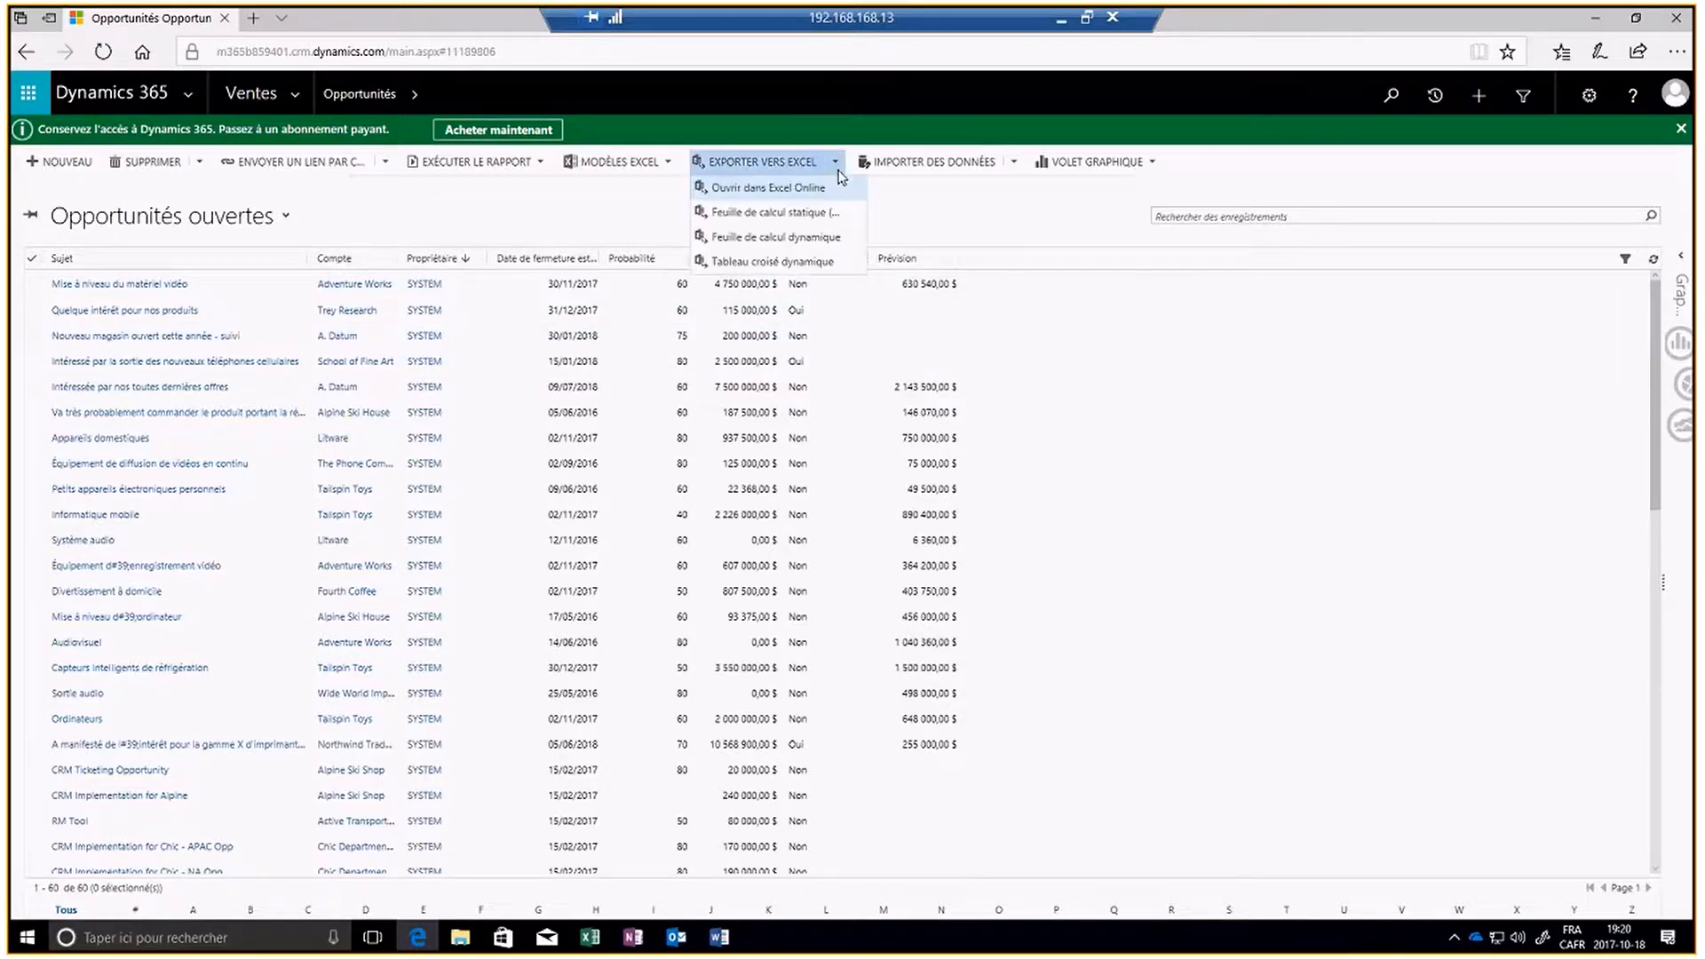
{"action": "left_click", "coordinate": [781, 238]}
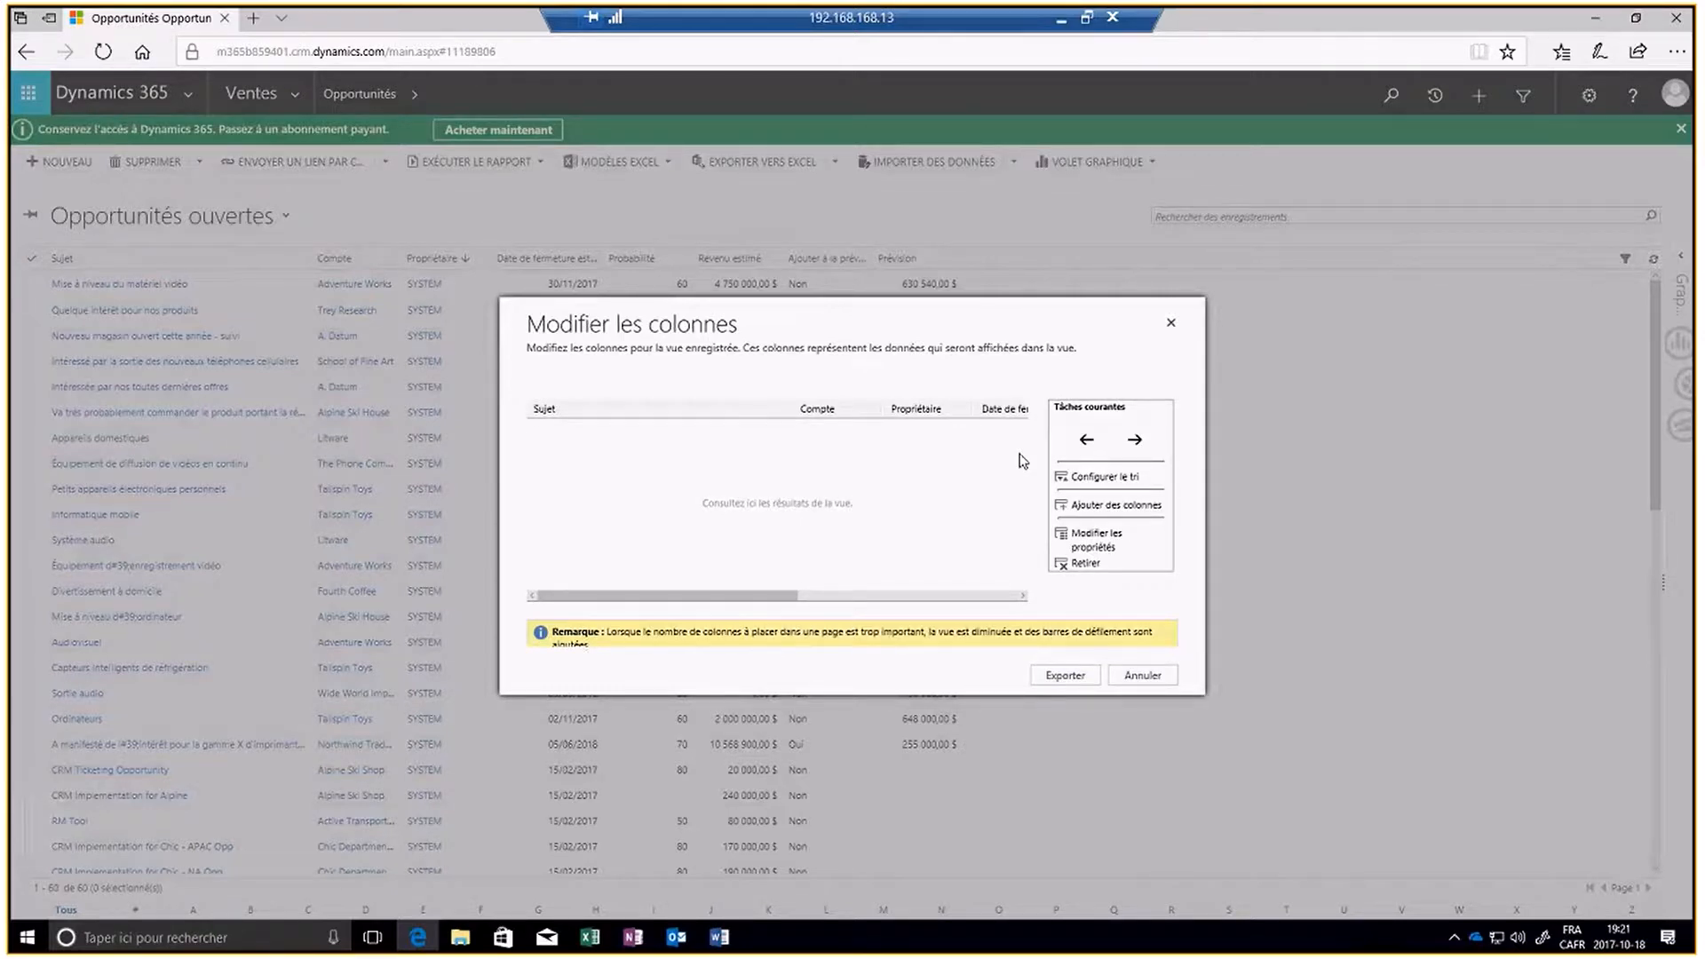
{"action": "left_click", "coordinate": [826, 412]}
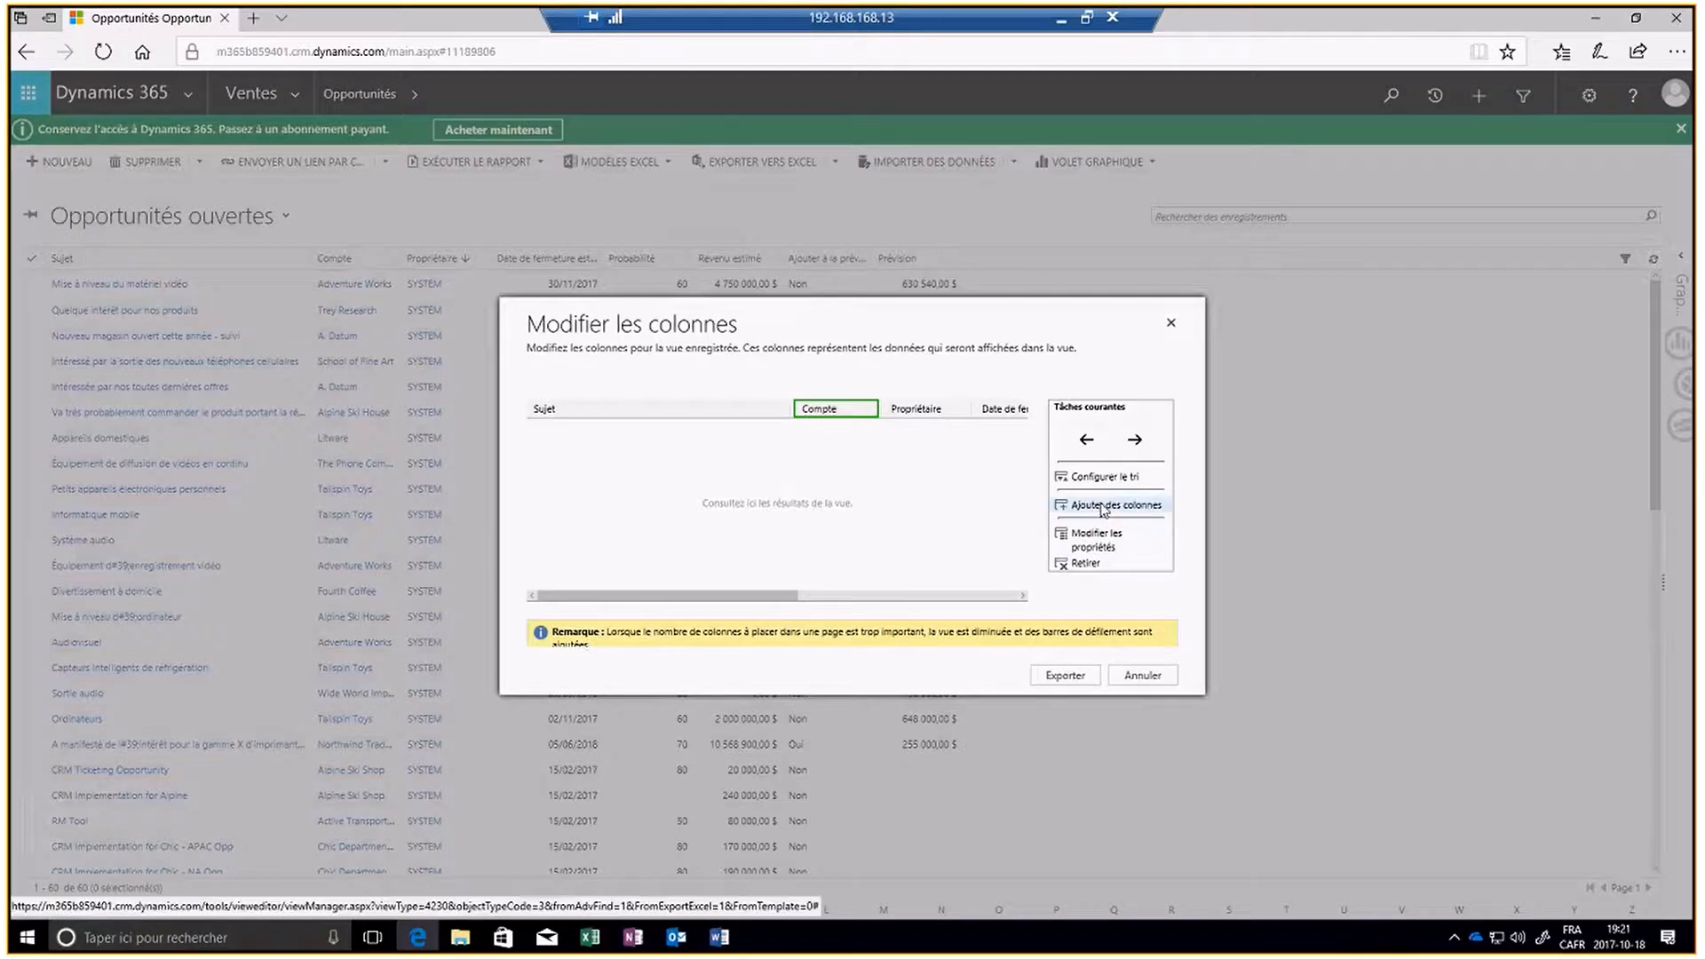
{"action": "left_click", "coordinate": [1104, 506]}
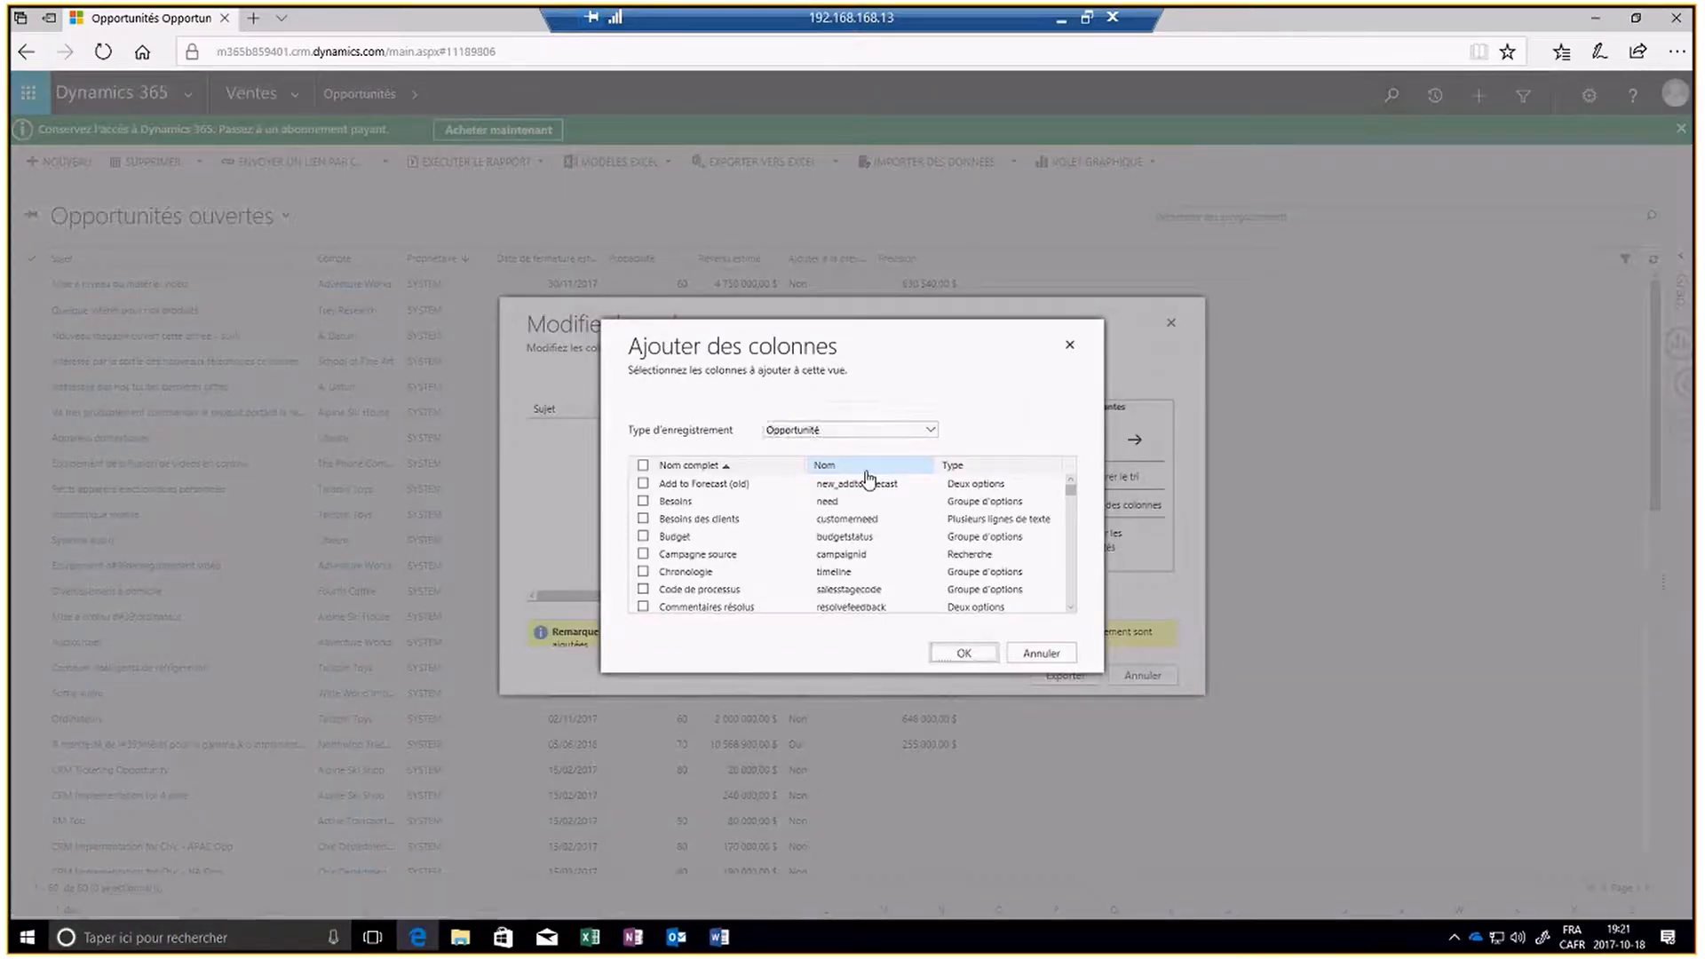
{"action": "scroll", "coordinate": [662, 582], "scroll_direction": "down", "scroll_amount": 1}
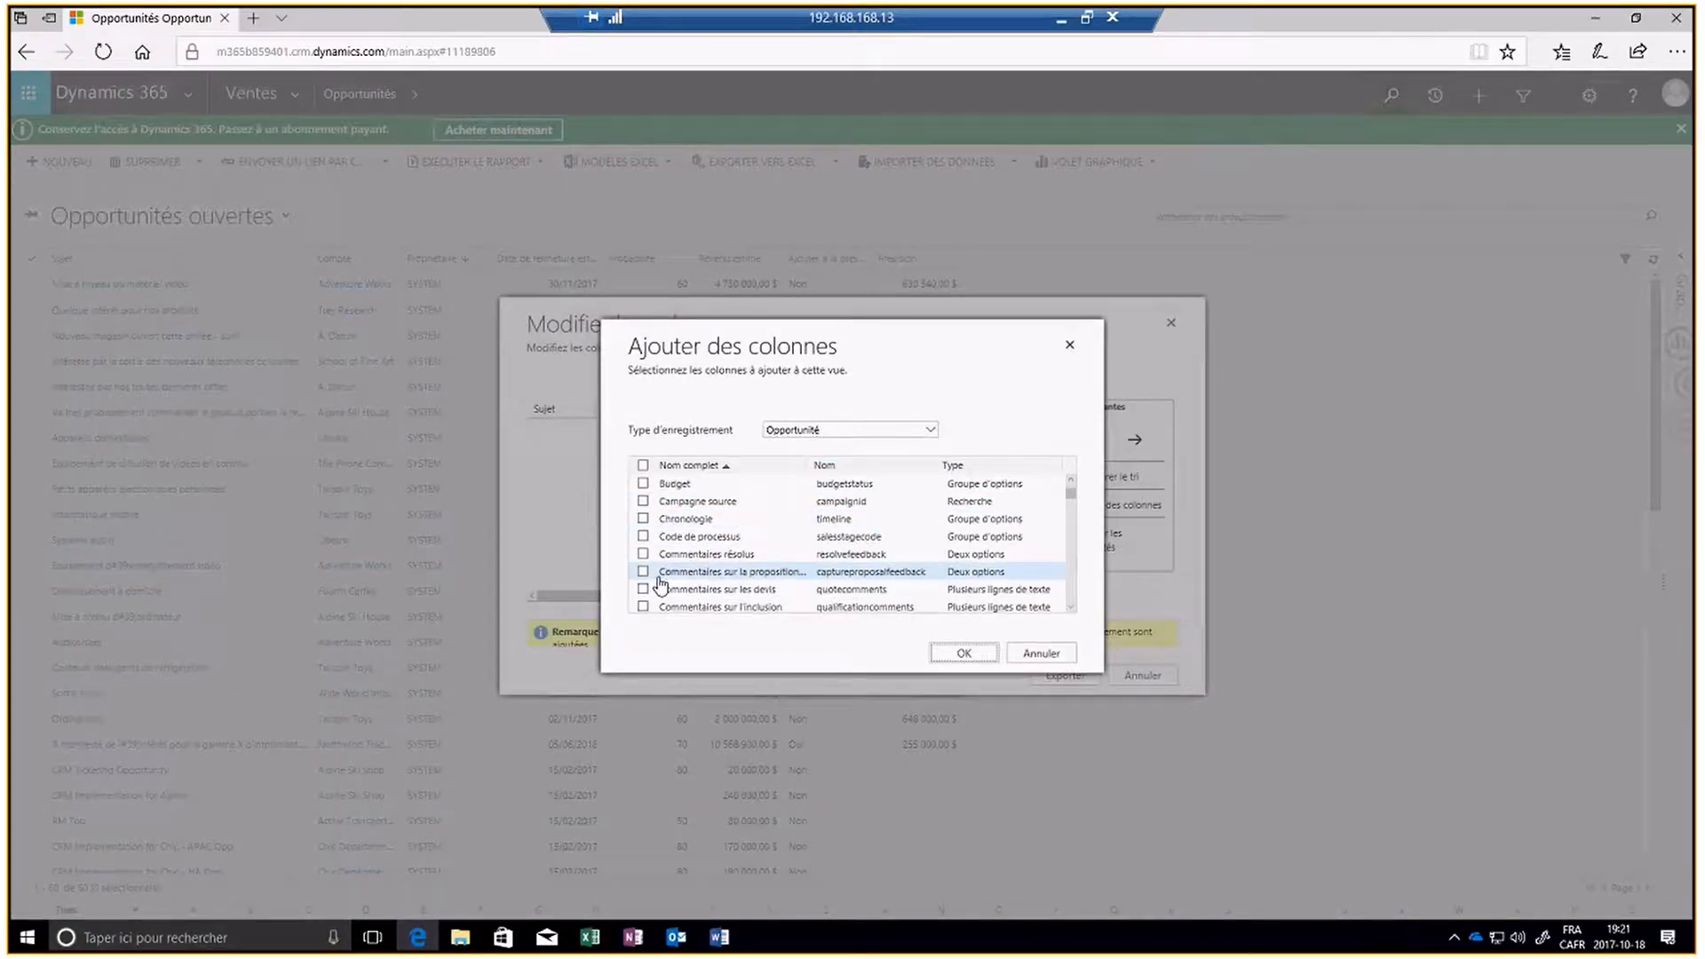
{"action": "scroll", "coordinate": [660, 583], "scroll_direction": "down", "scroll_amount": 3}
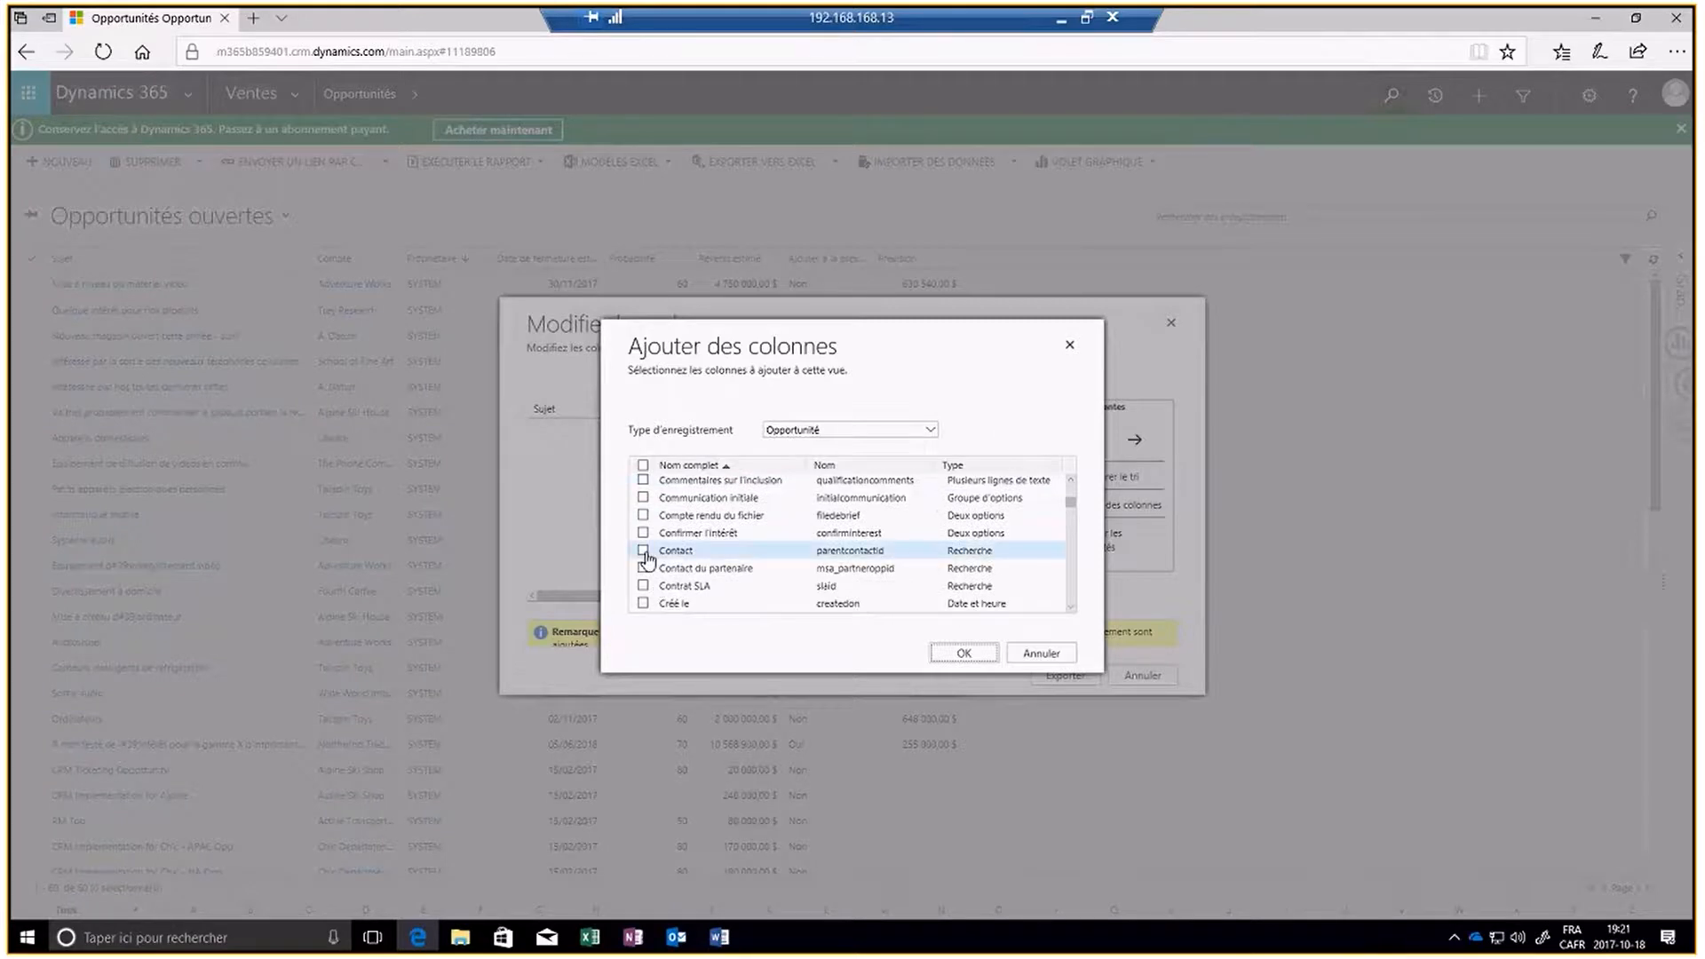
{"action": "left_click", "coordinate": [643, 551]}
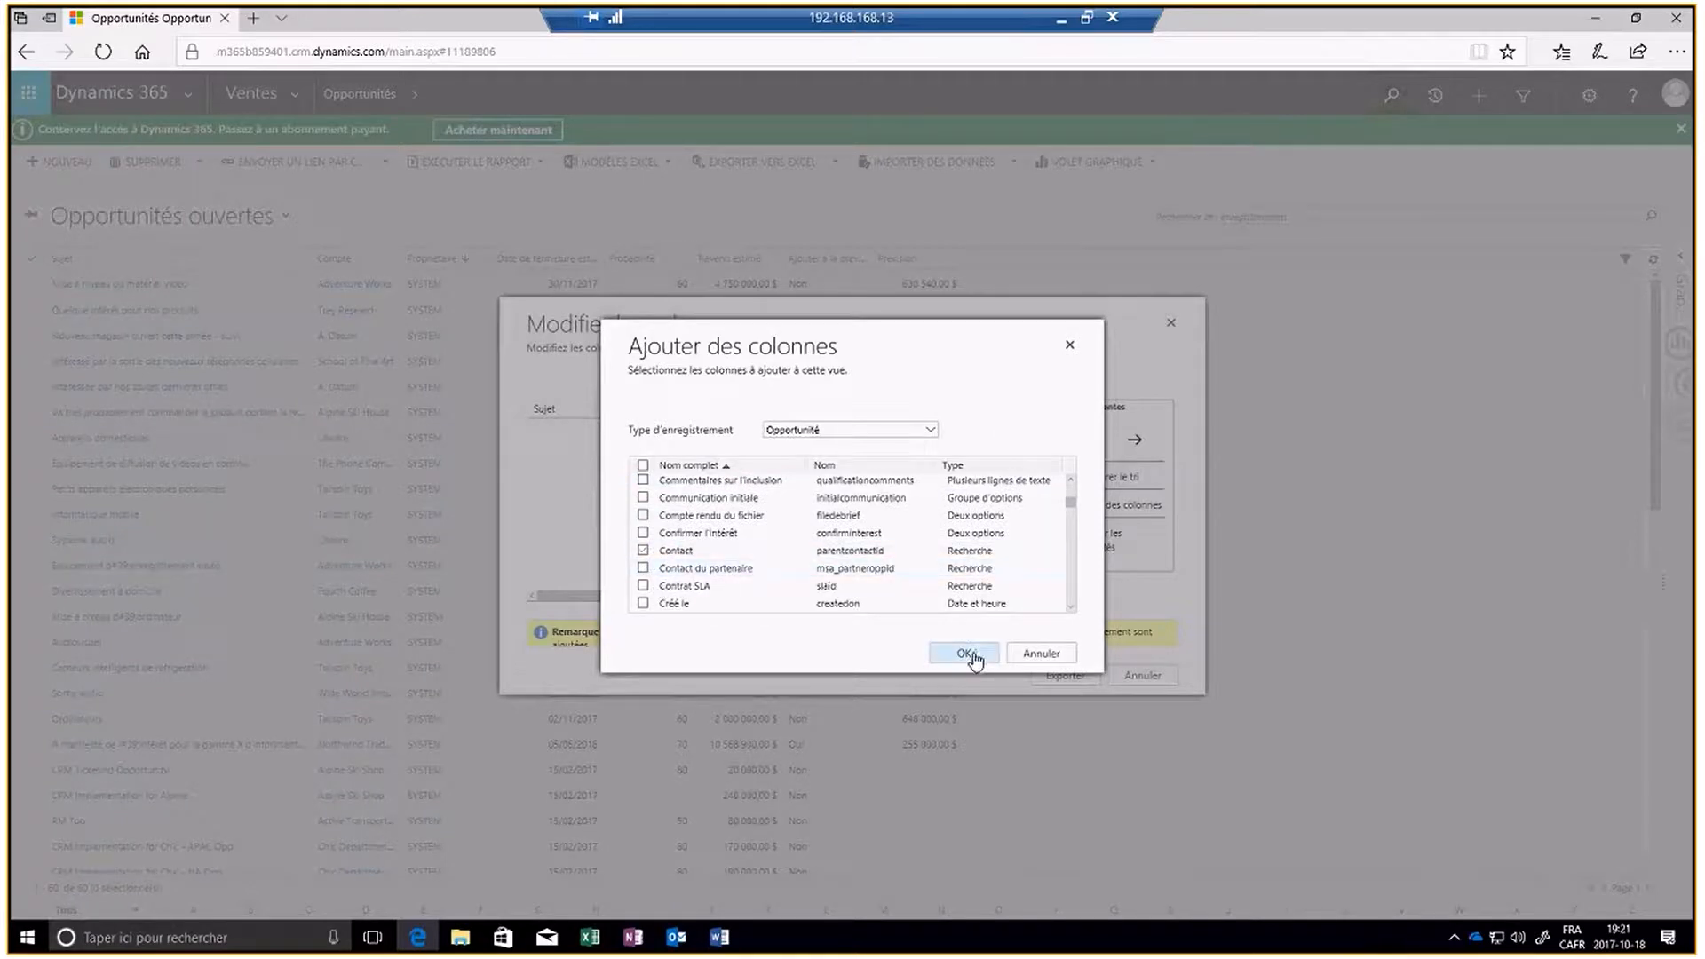
{"action": "left_click", "coordinate": [975, 656]}
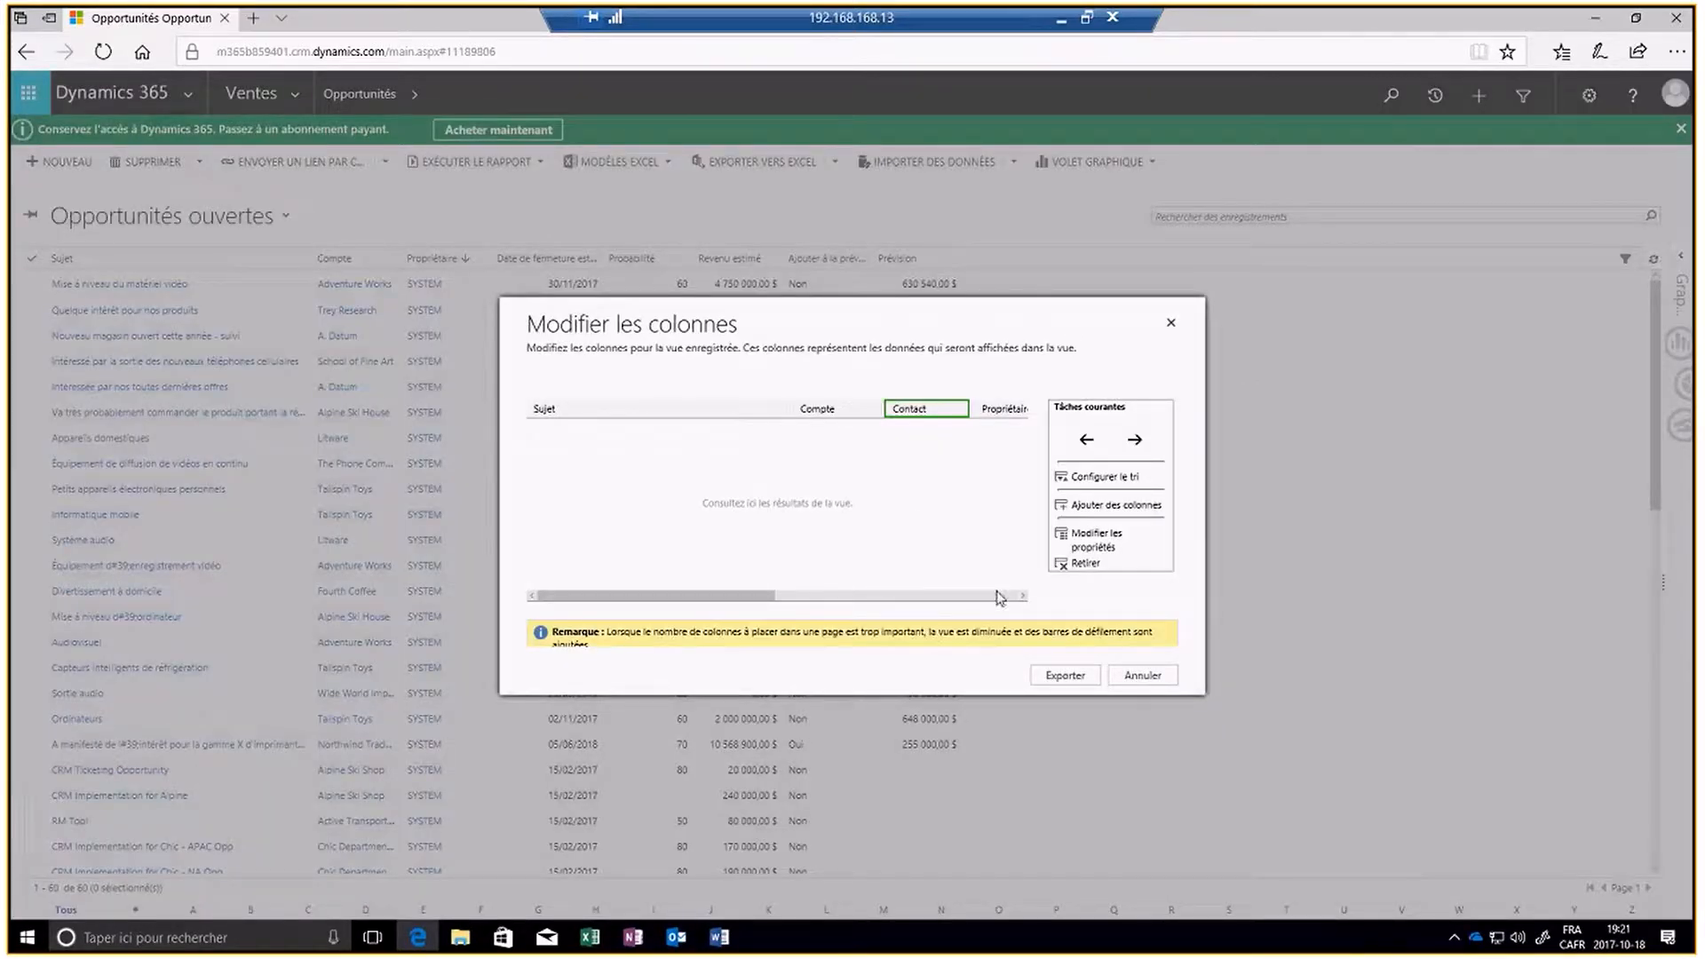
- Export the dynamic worksheet, open it in Excel, and enable both editing and the external data connections
{"action": "left_click", "coordinate": [1059, 680]}
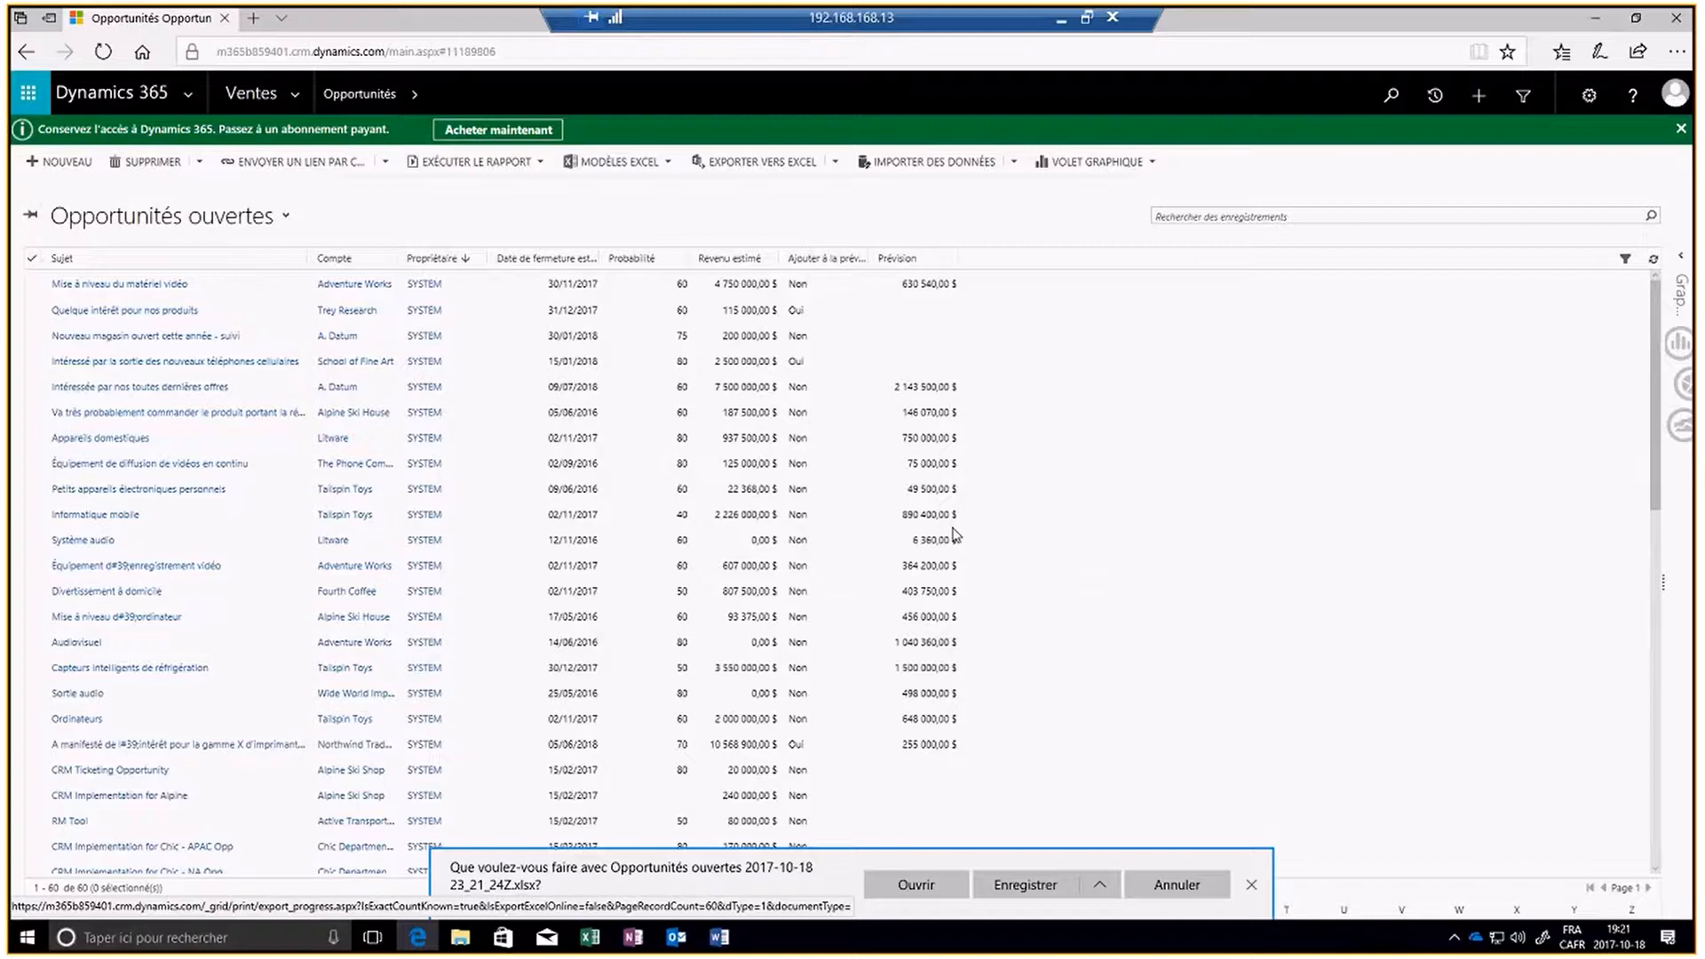
{"action": "left_click", "coordinate": [922, 884]}
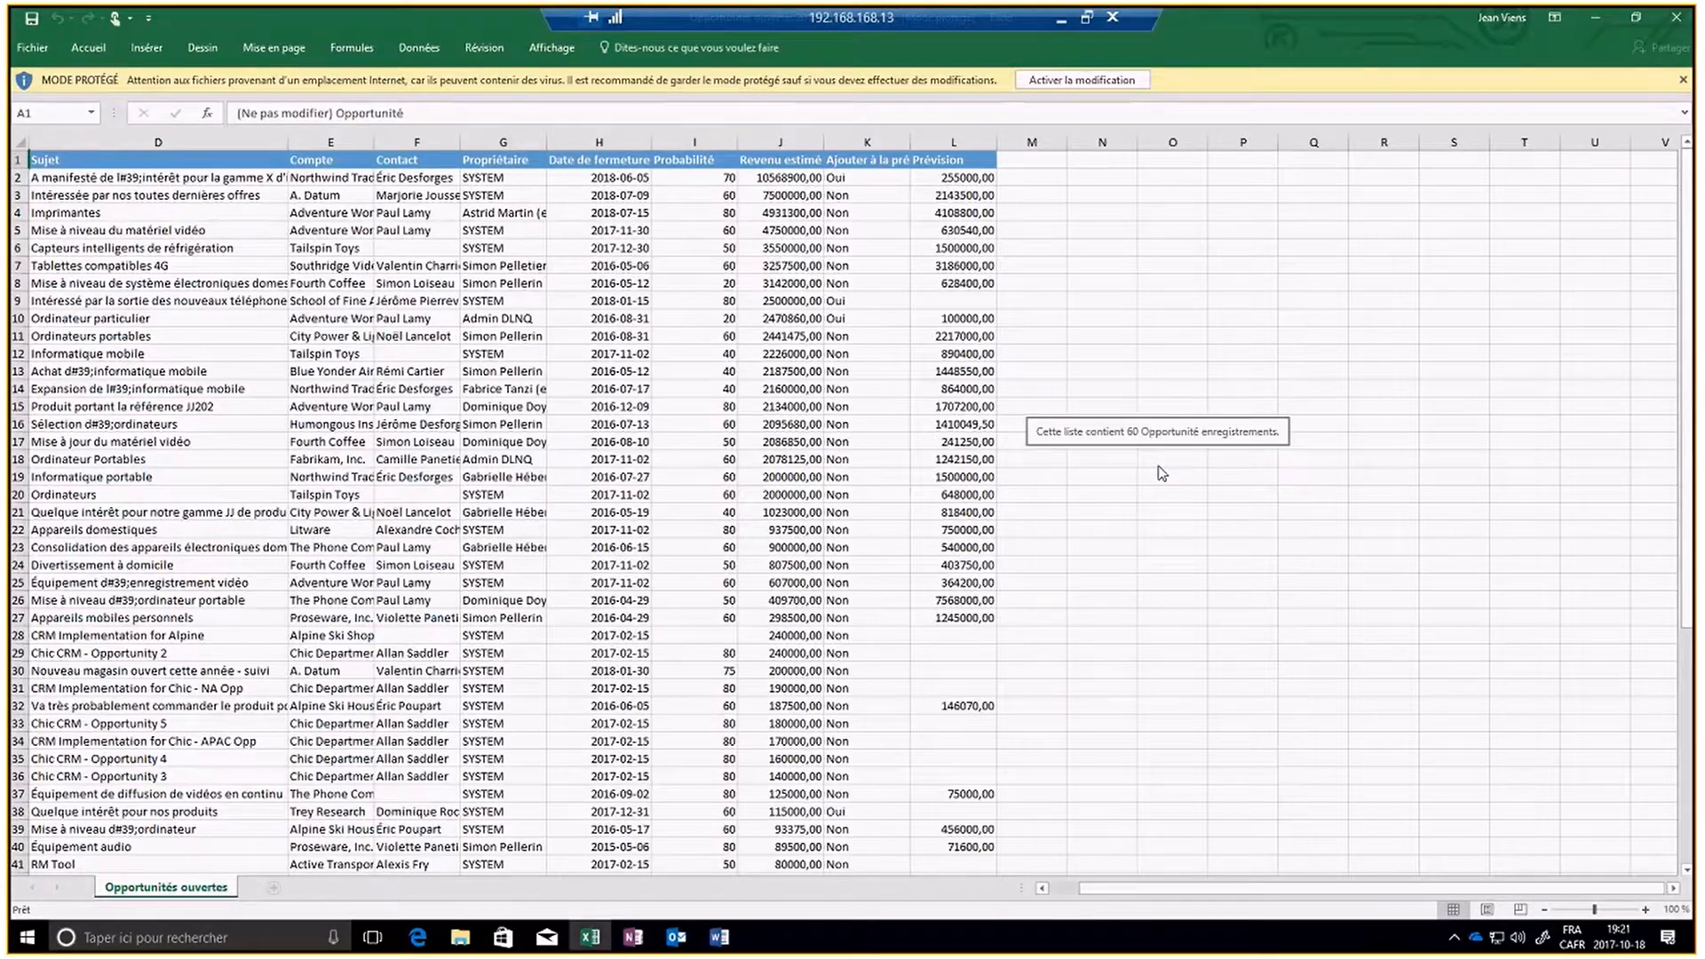
{"action": "left_click", "coordinate": [1081, 80]}
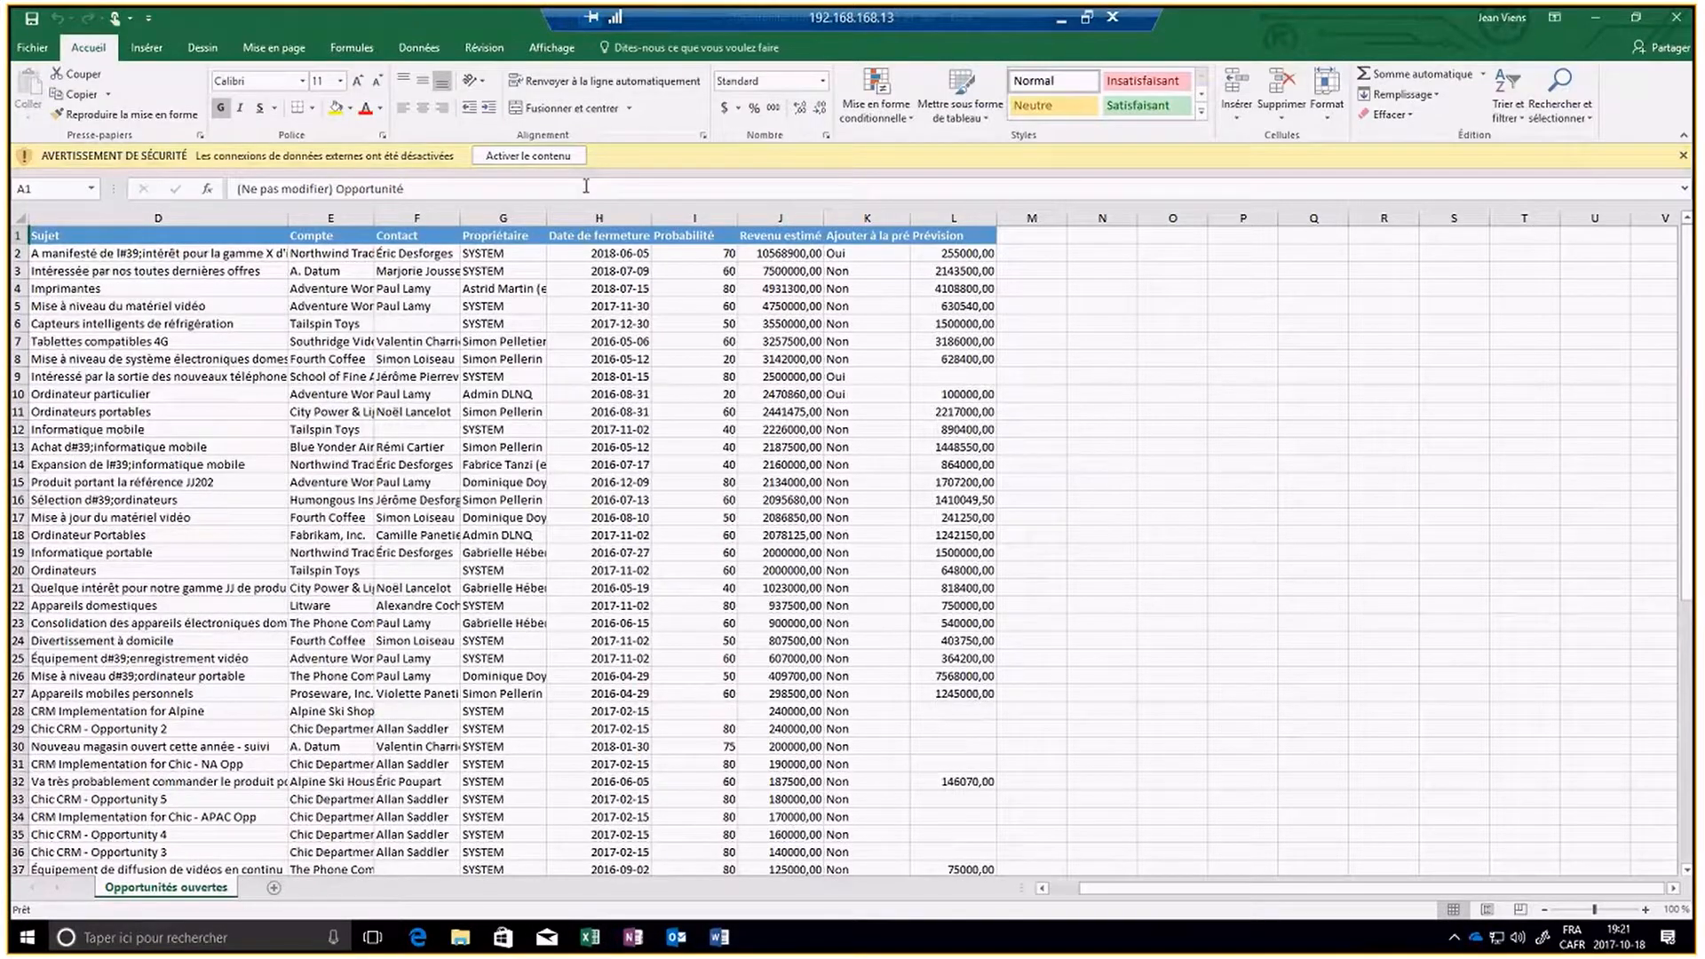
{"action": "left_click", "coordinate": [520, 157]}
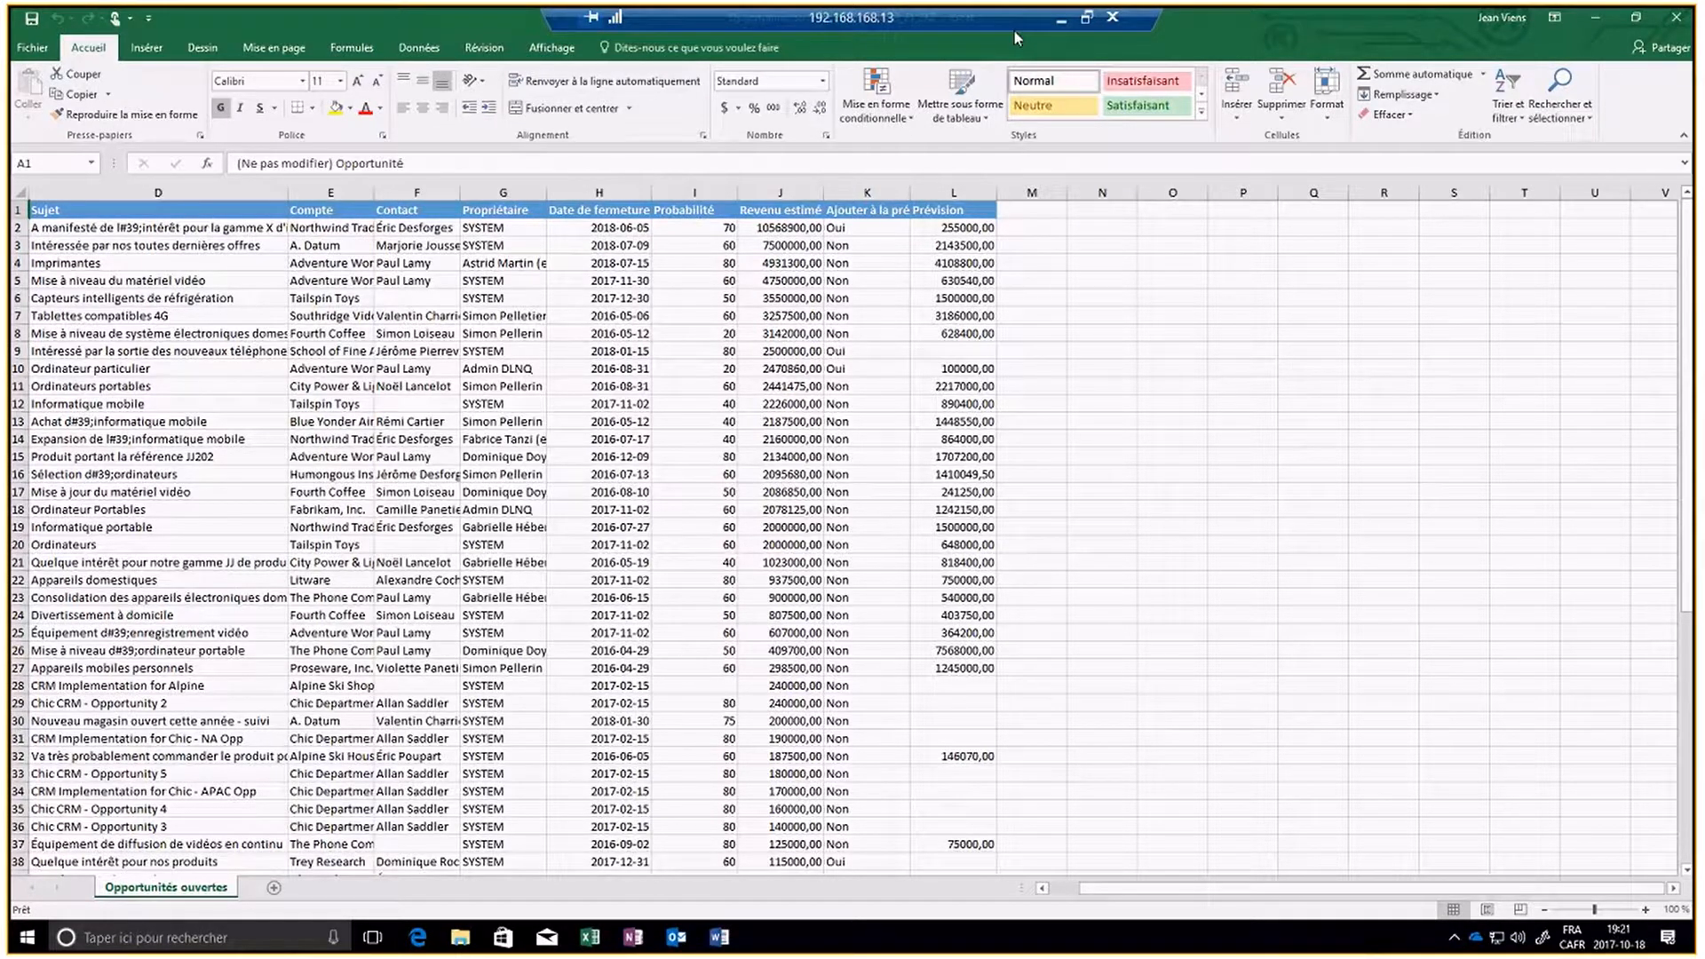
{"action": "left_click", "coordinate": [1636, 19]}
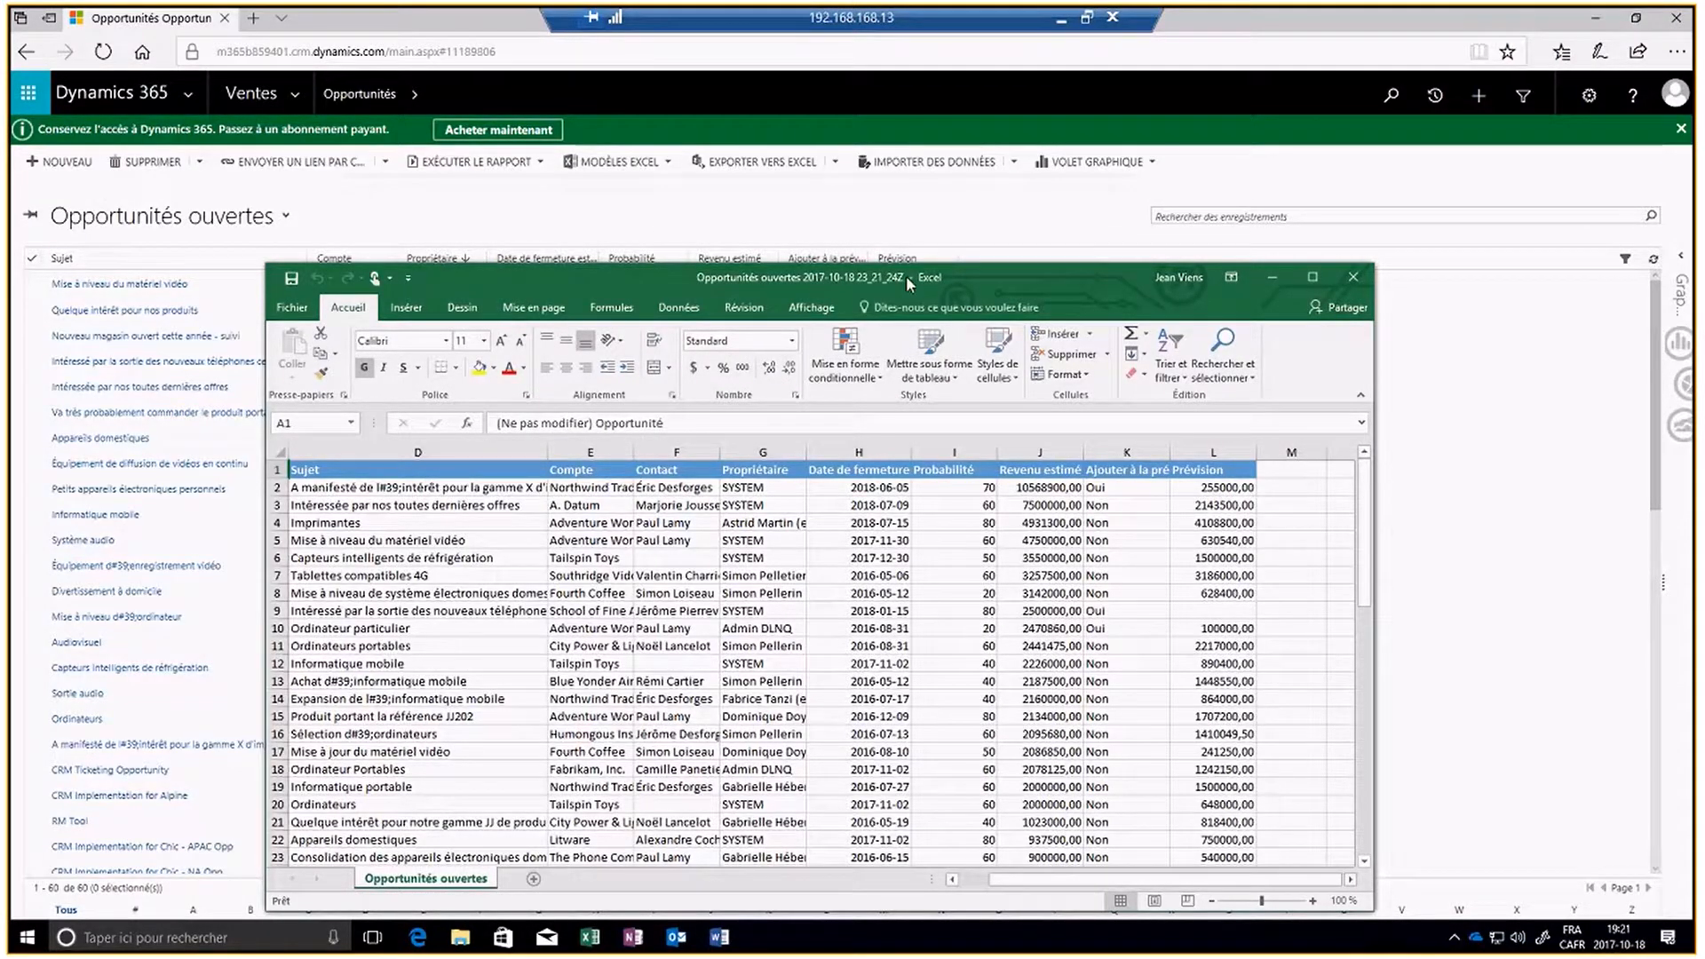
{"action": "left_click", "coordinate": [1314, 279]}
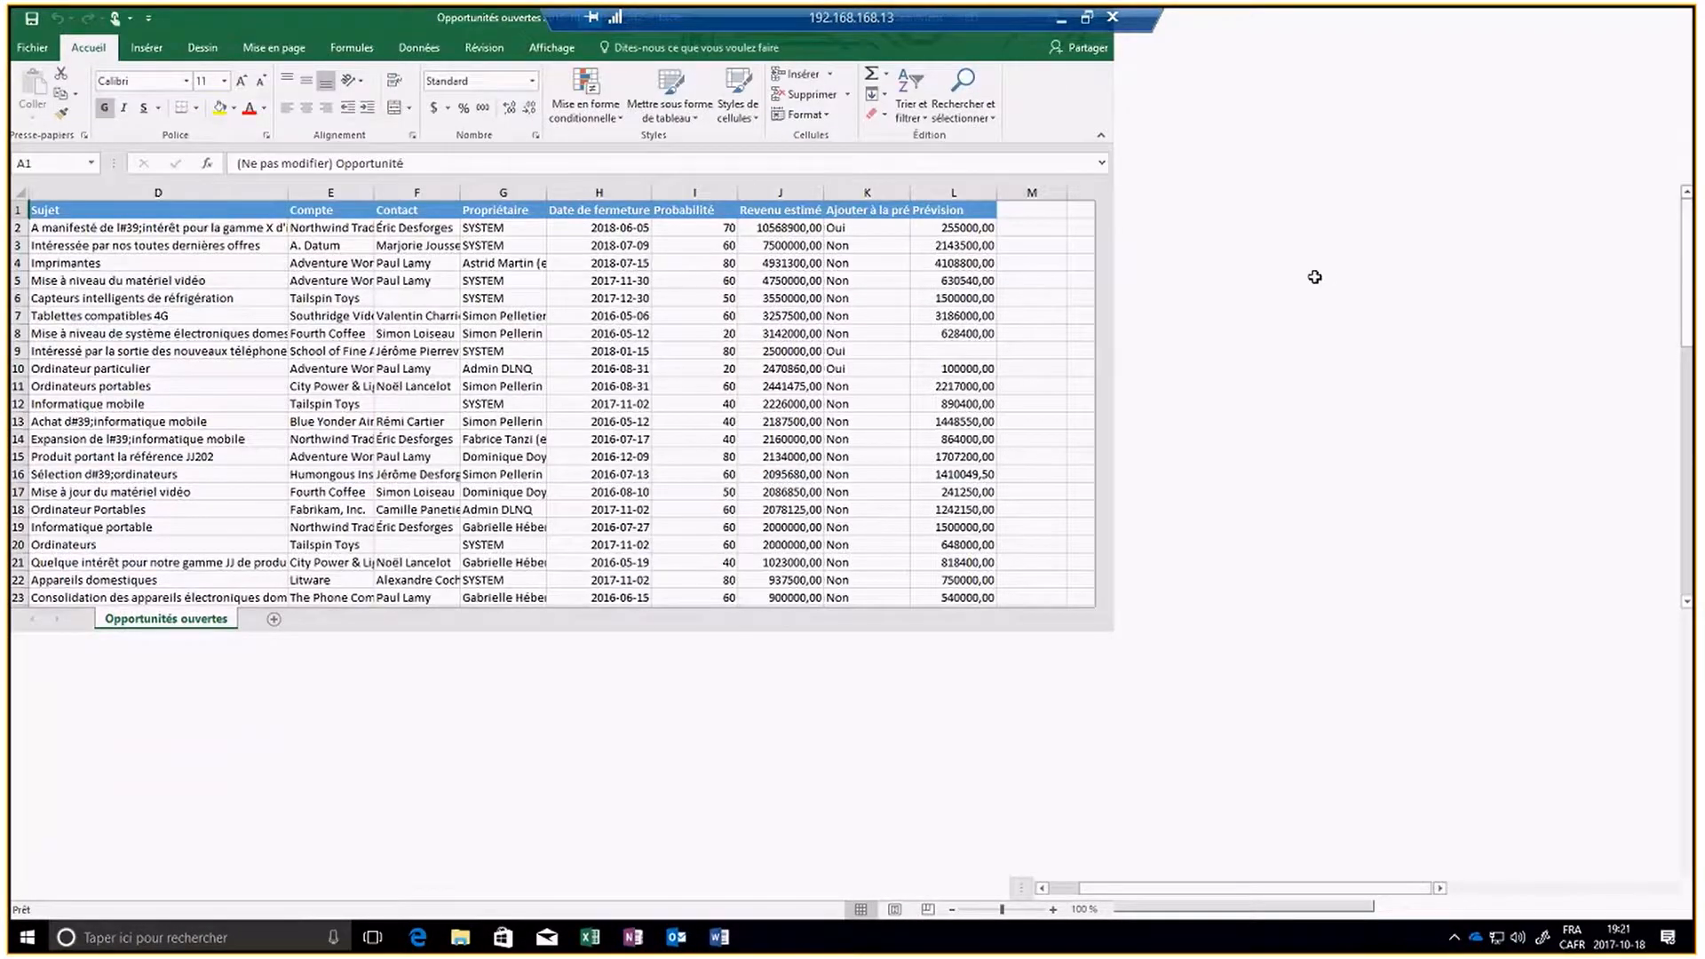
{"action": "left_click", "coordinate": [31, 51]}
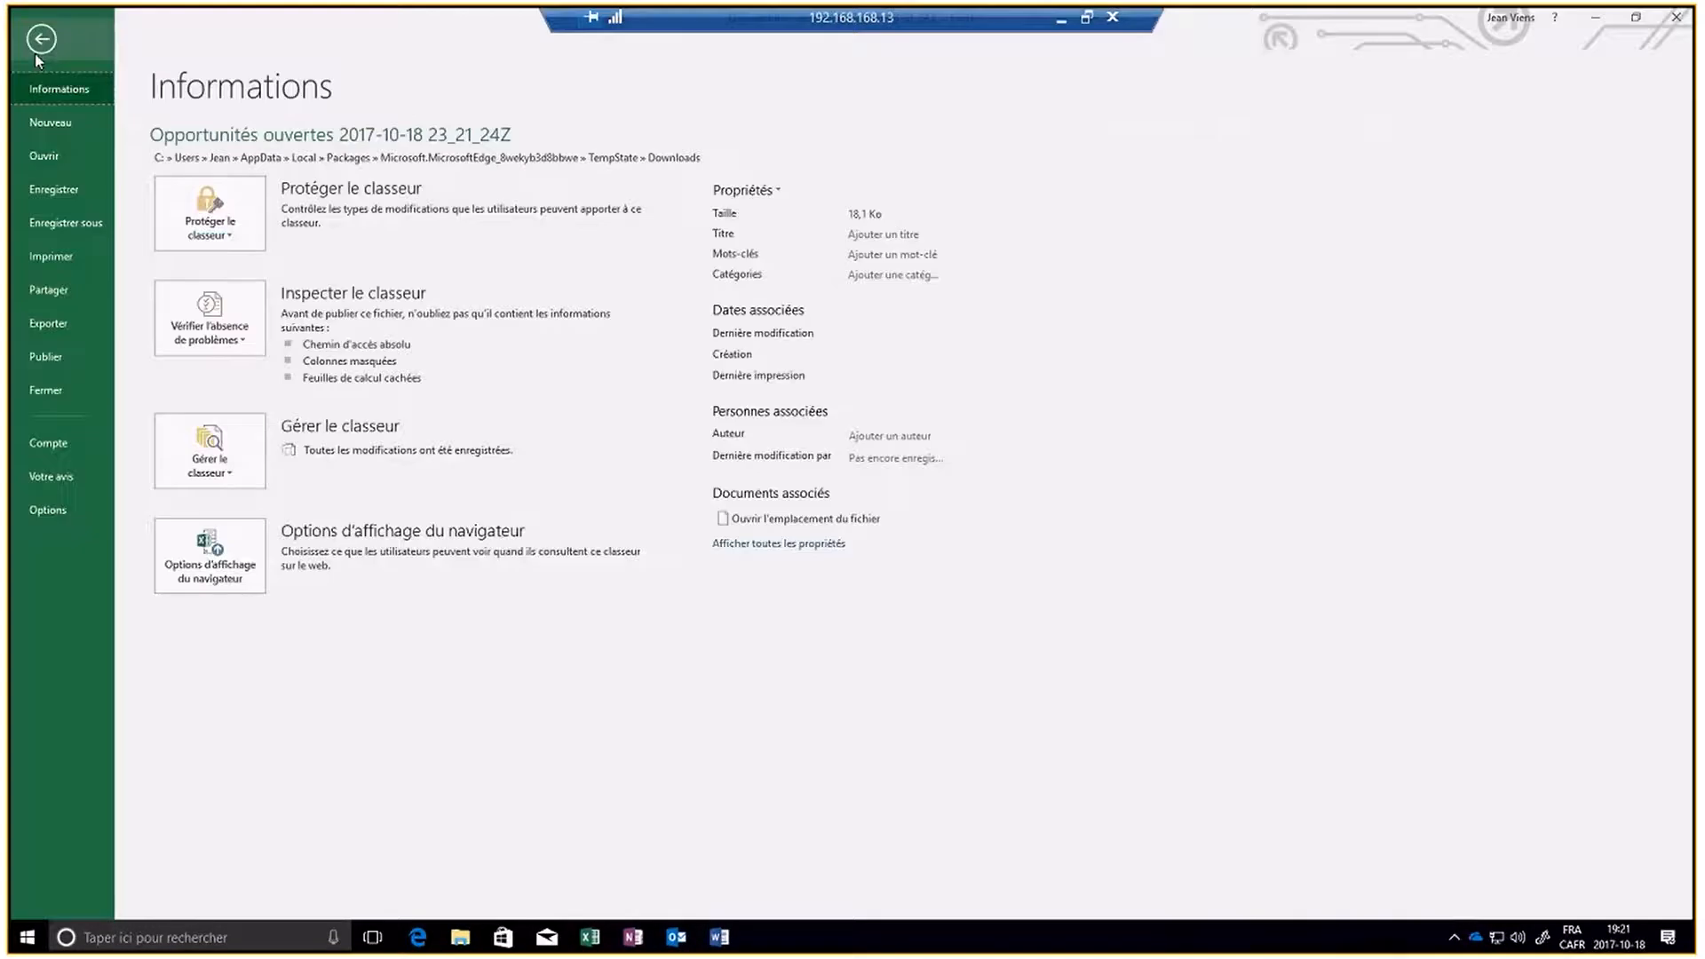
{"action": "left_click", "coordinate": [65, 223]}
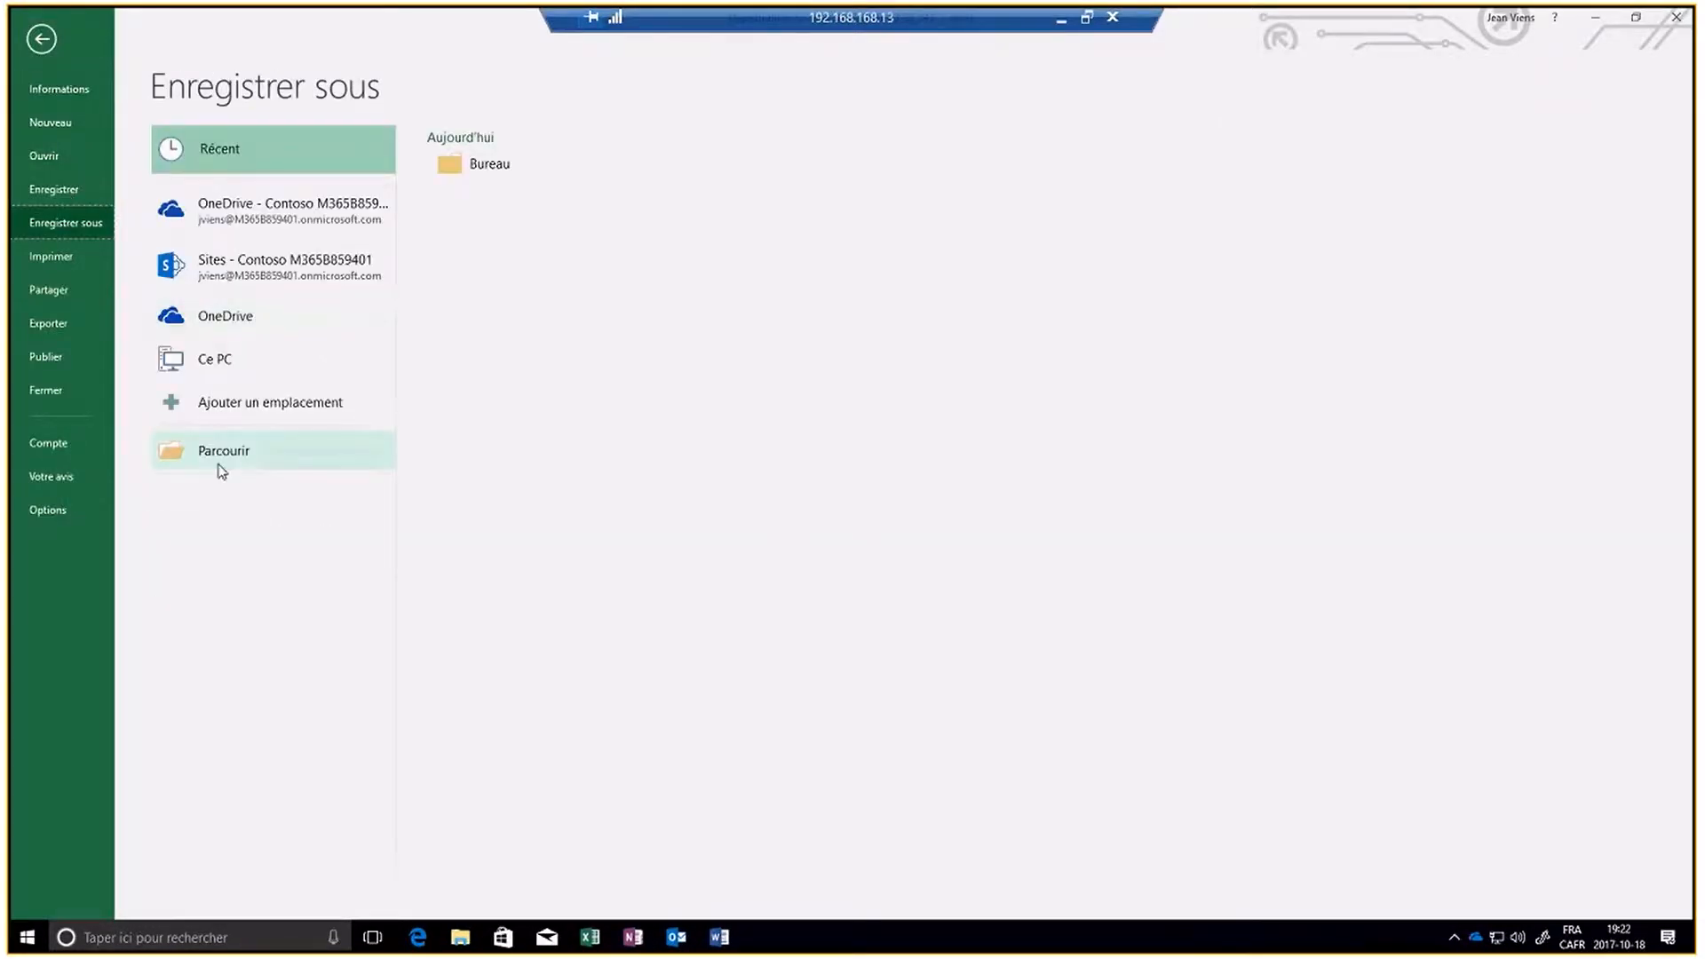
{"action": "left_click", "coordinate": [456, 174]}
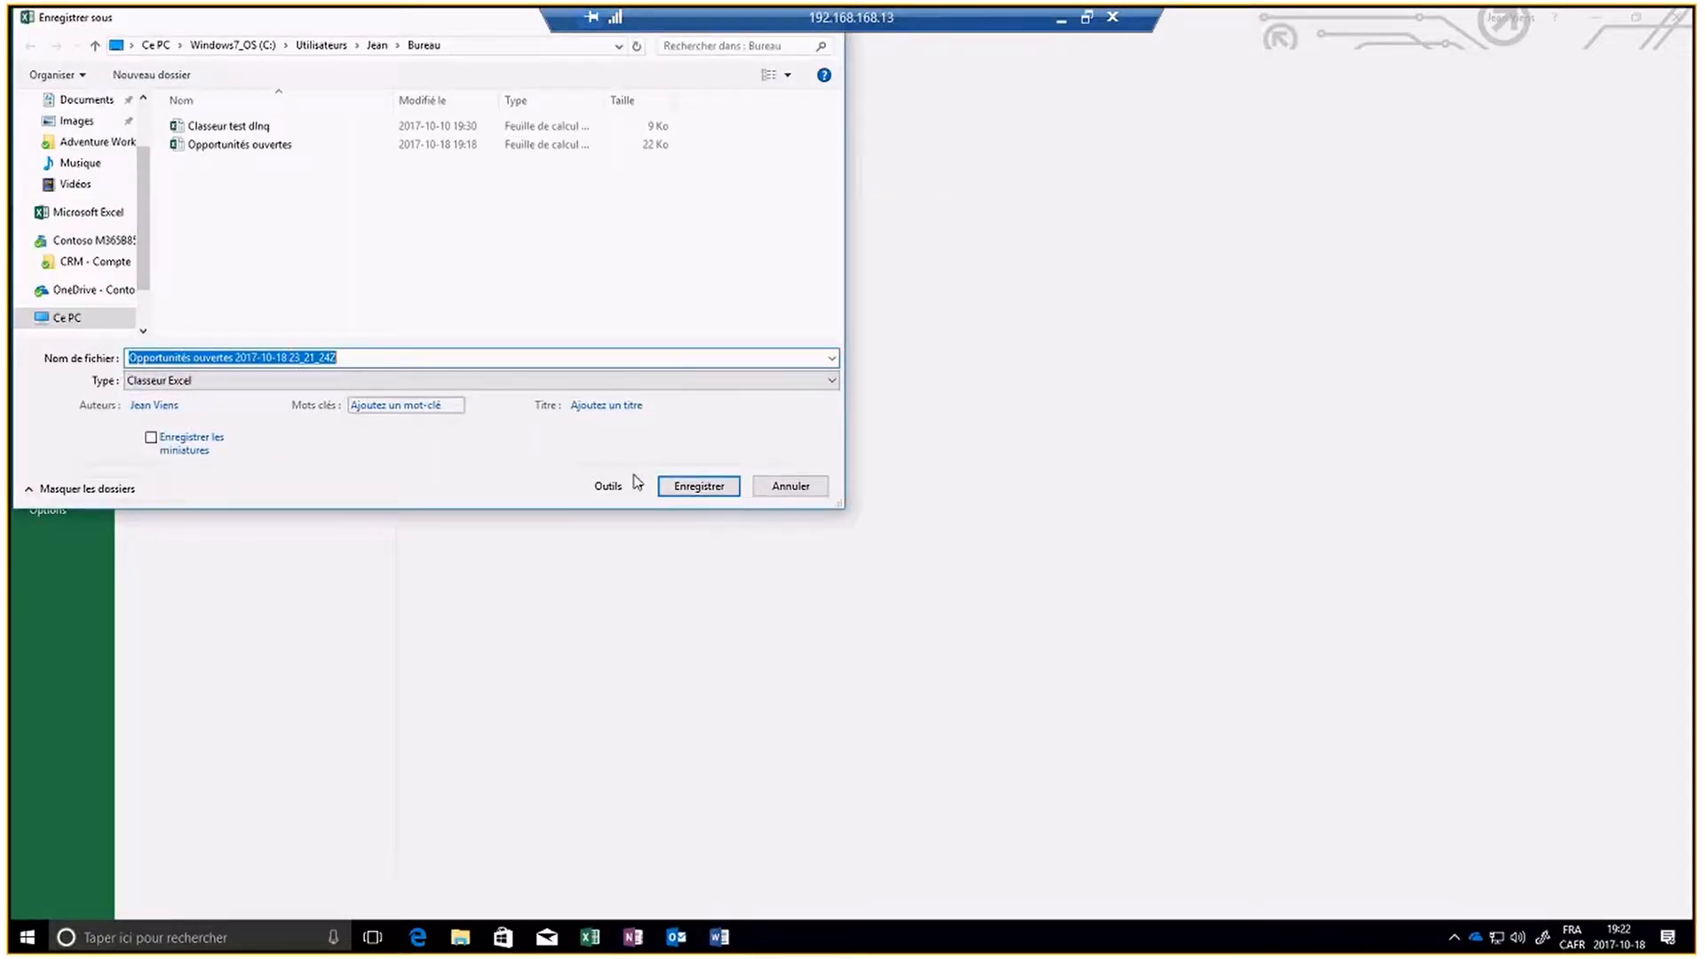
{"action": "left_click", "coordinate": [691, 488]}
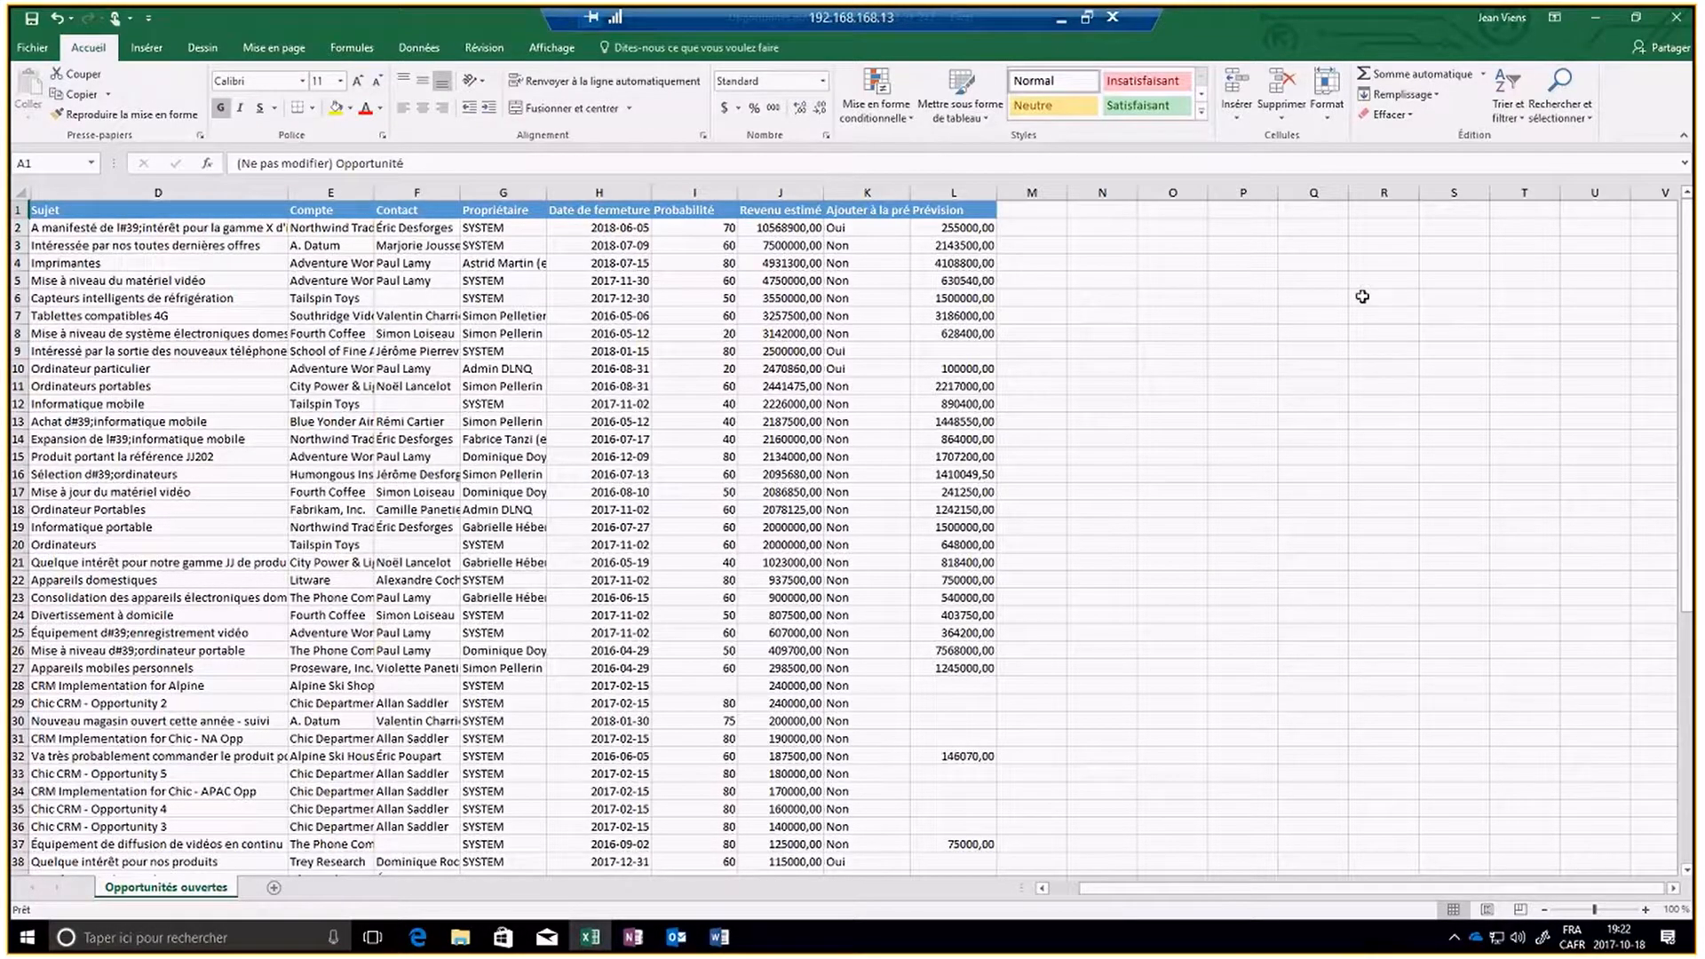
{"action": "left_click", "coordinate": [1675, 19]}
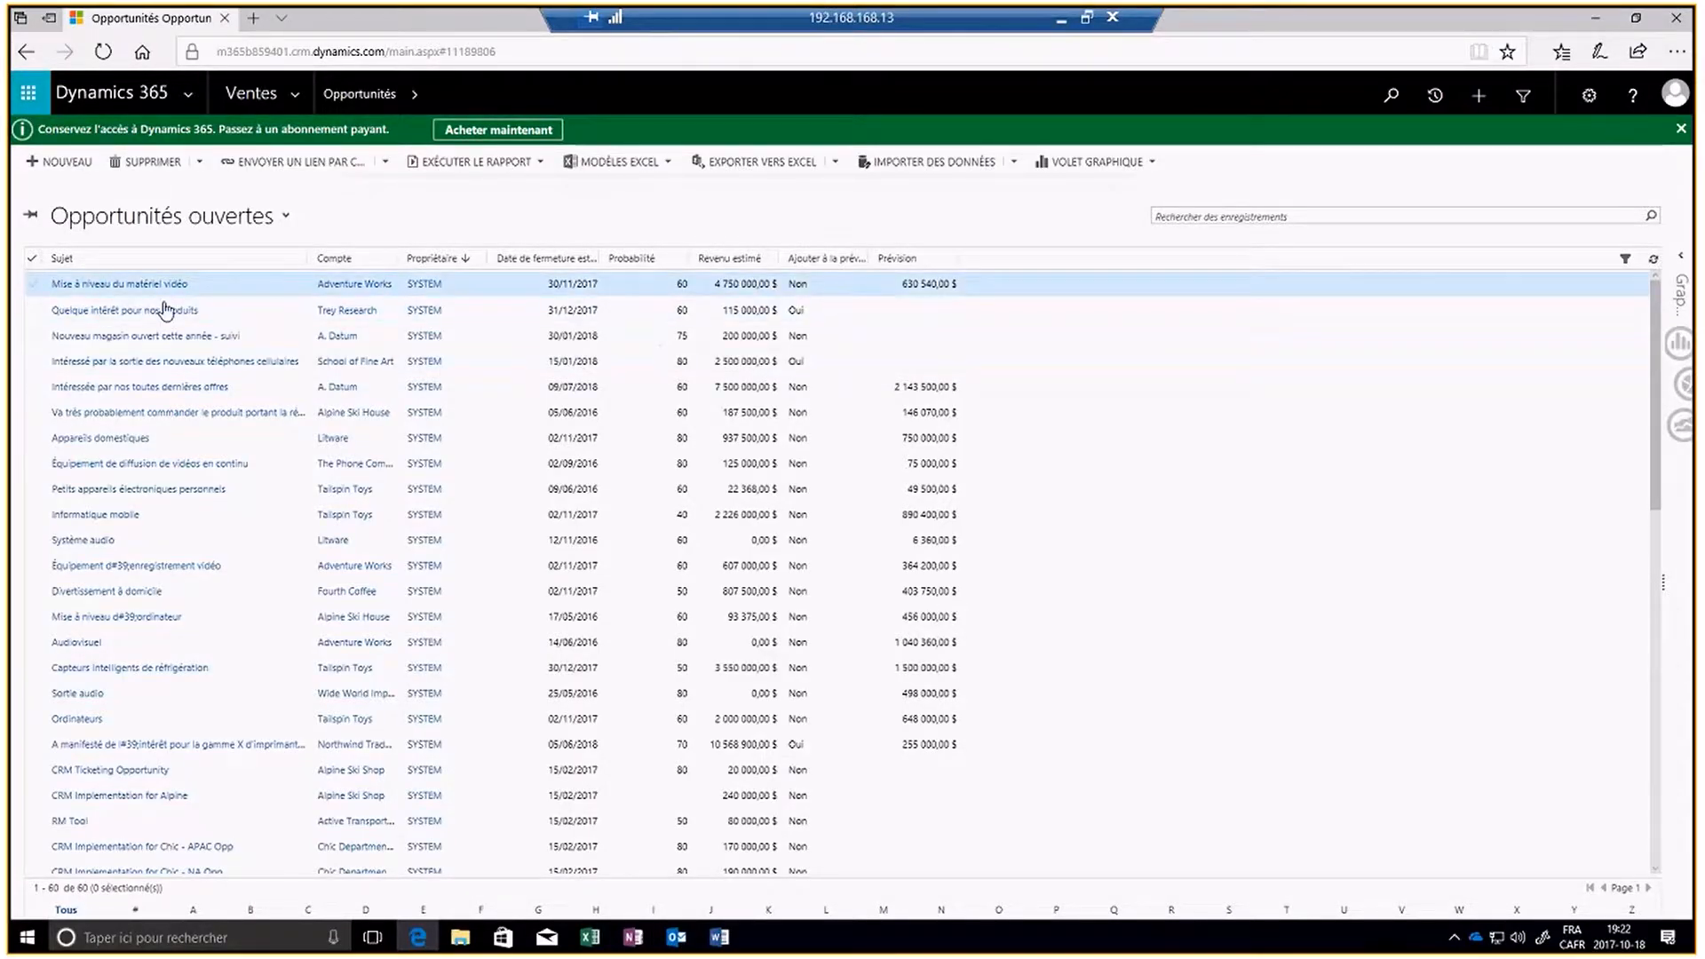
- Open the opportunity Mise à niveau du matériel vidéo in Dynamics 365 and set its Prévision to 850 000 $
{"action": "left_click", "coordinate": [36, 284]}
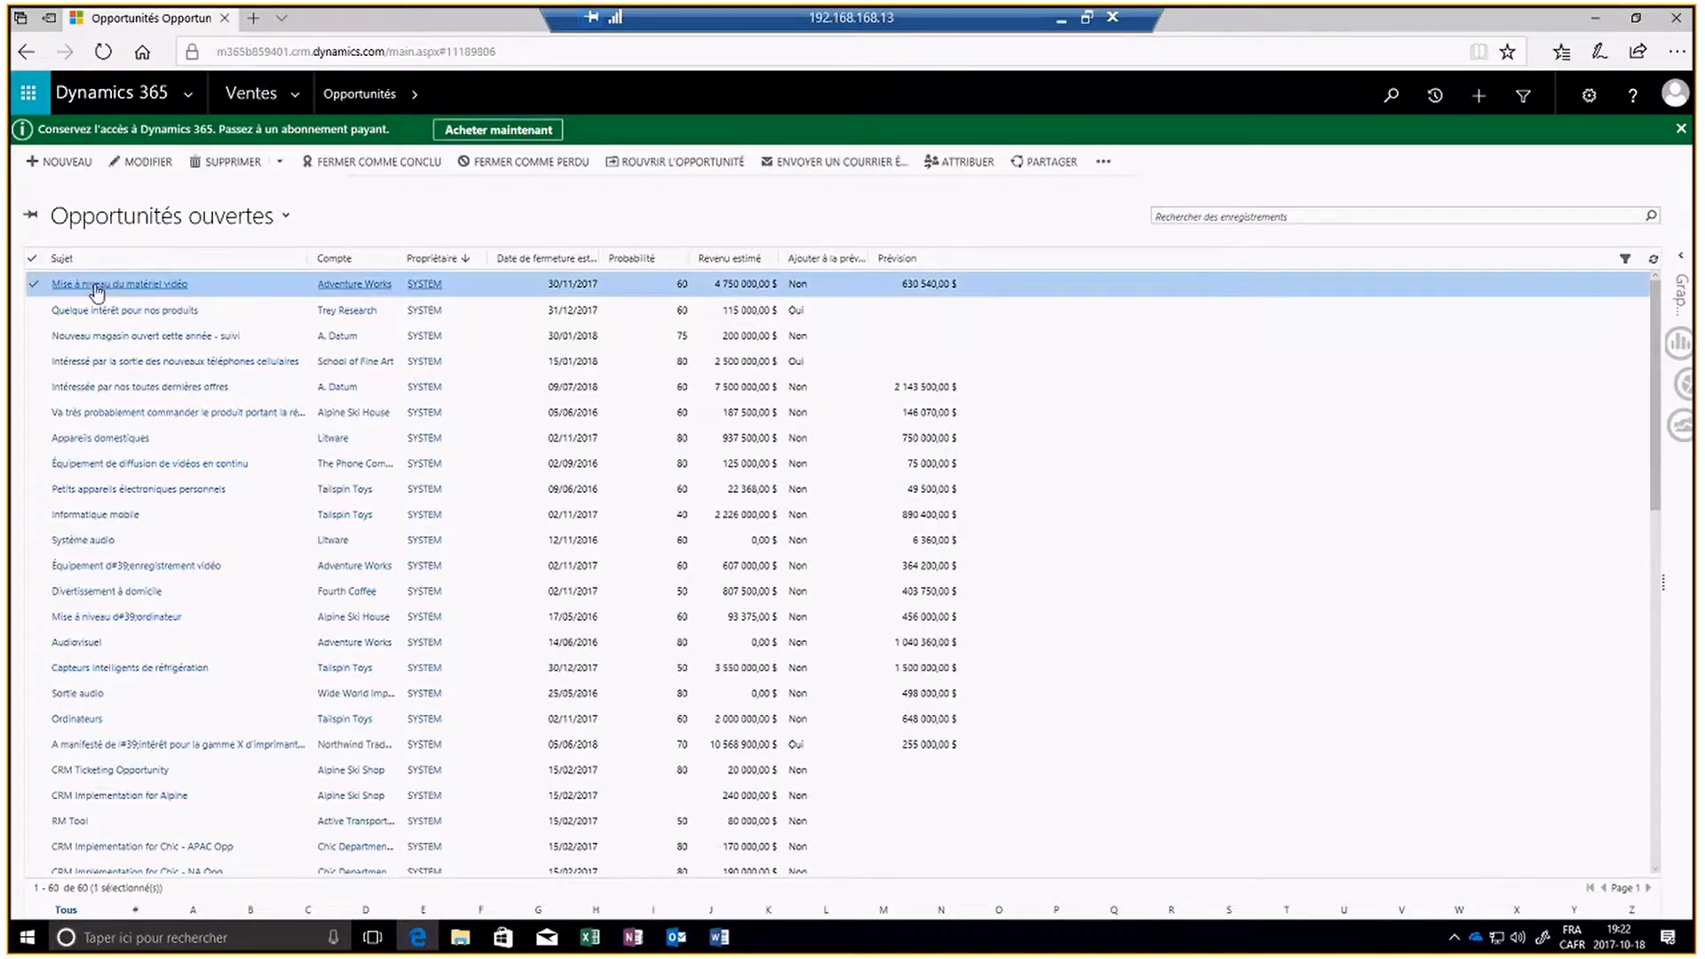
{"action": "left_click", "coordinate": [96, 285]}
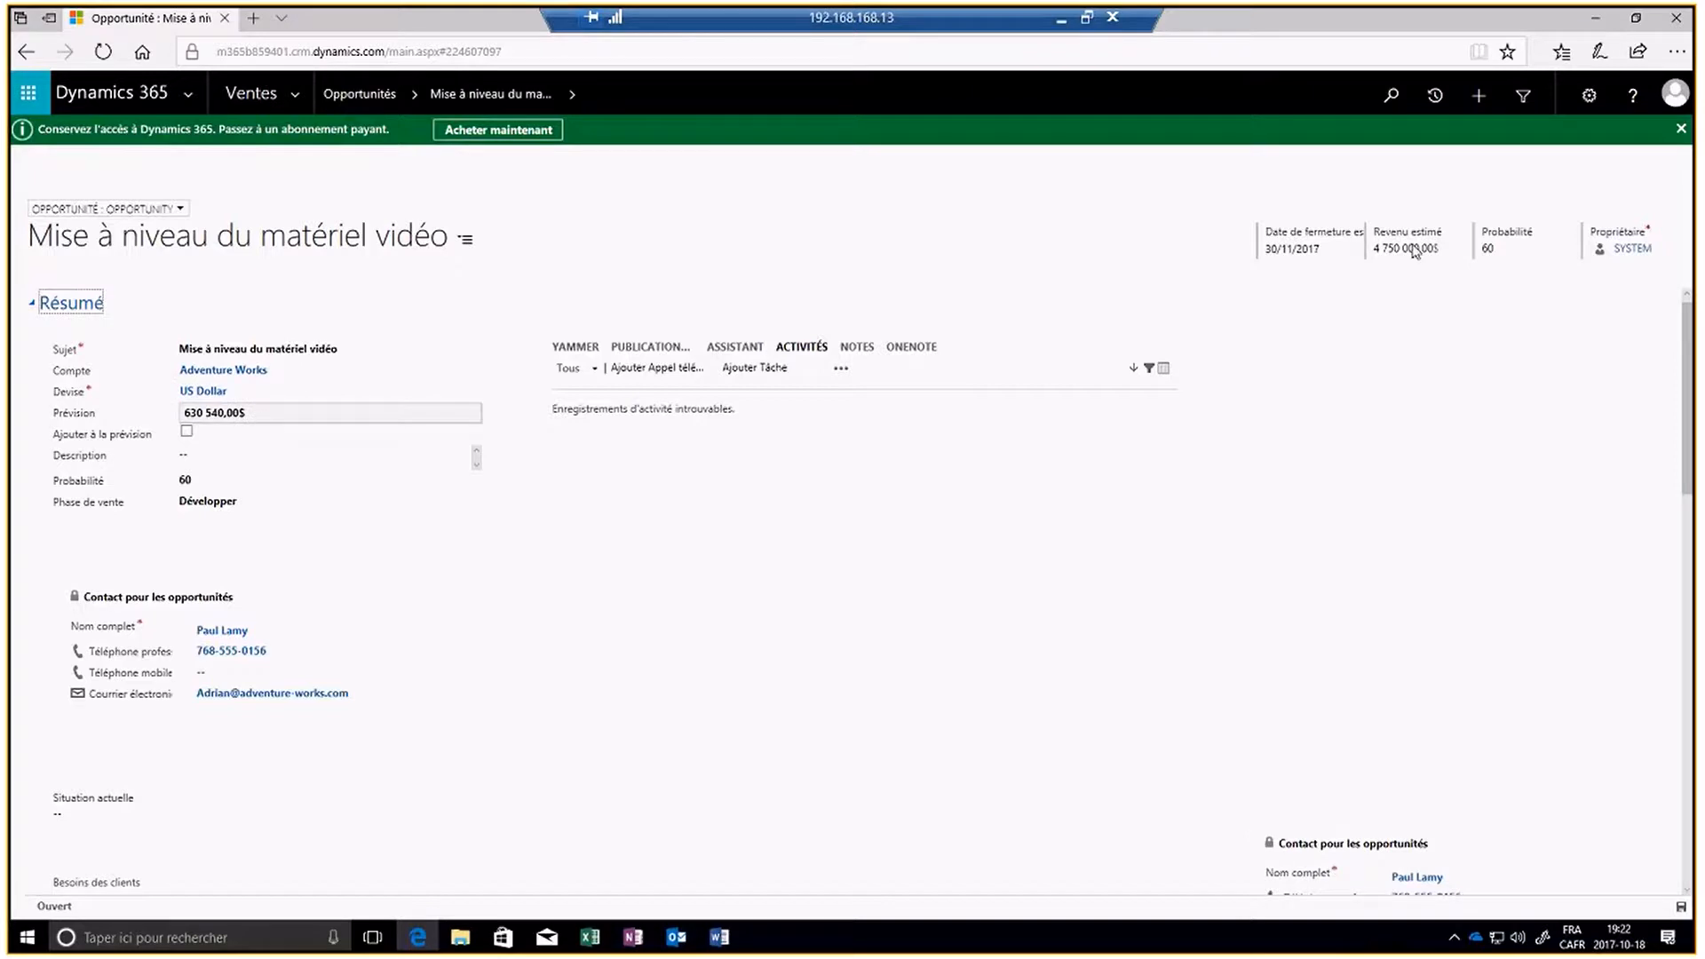
{"action": "left_click", "coordinate": [251, 409]}
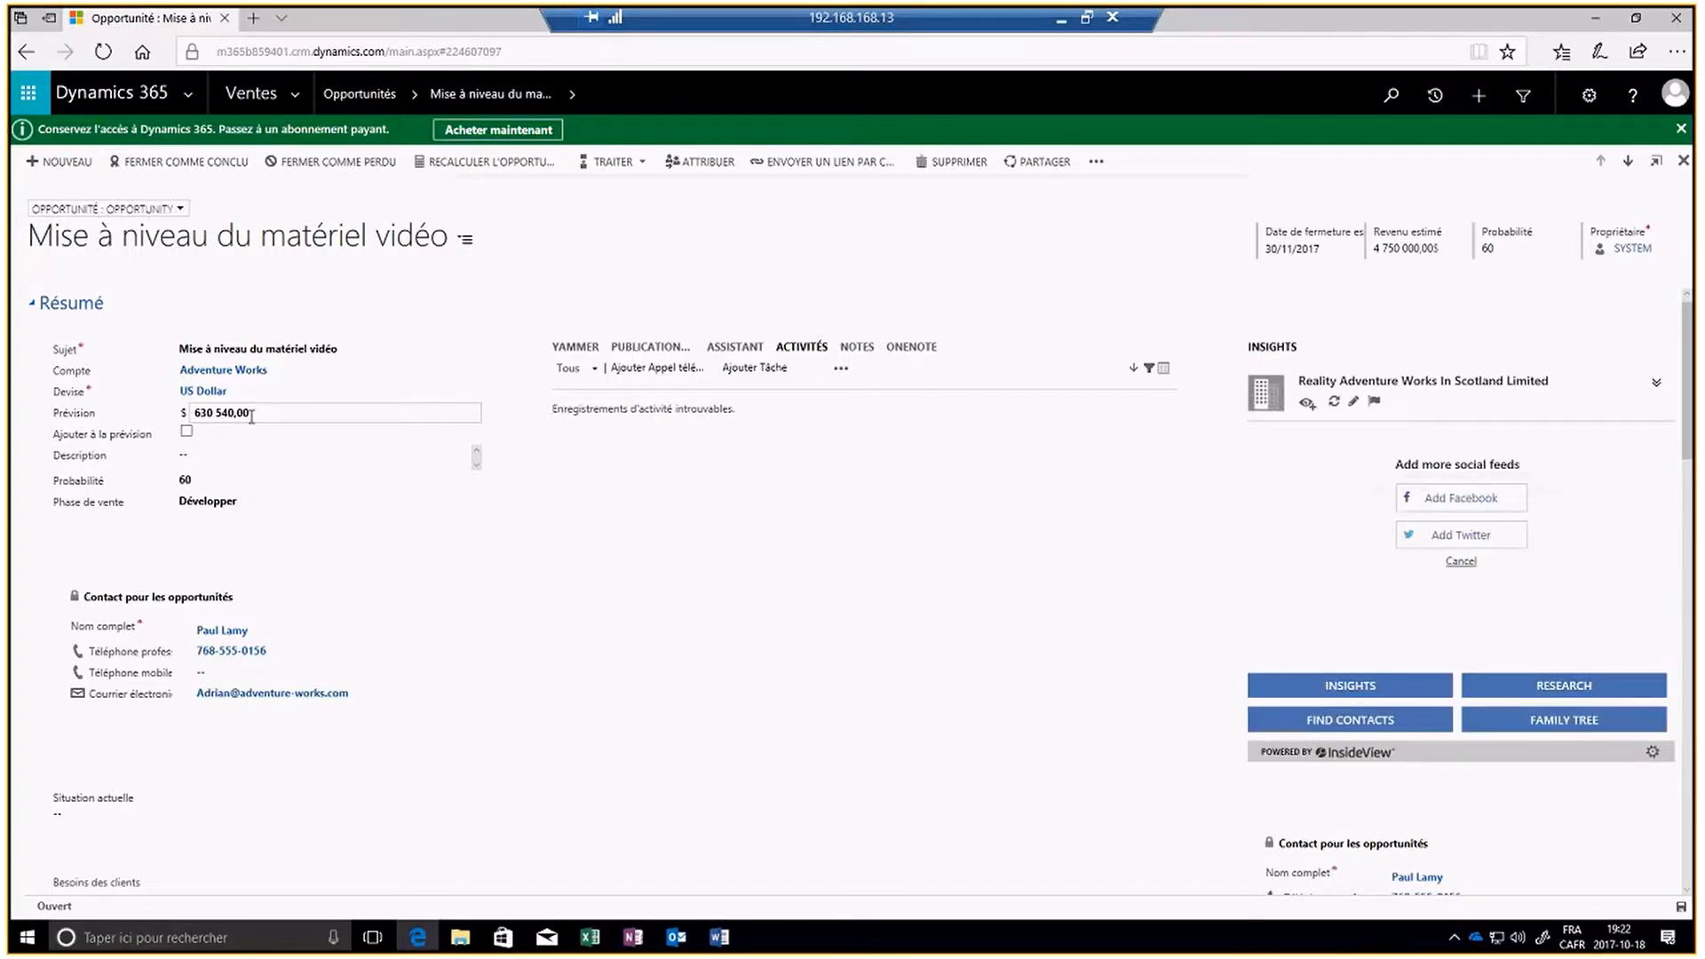
{"action": "triple_click", "coordinate": [203, 415]}
{"action": "type", "text": "850 000"}
{"action": "key", "text": "Return"}
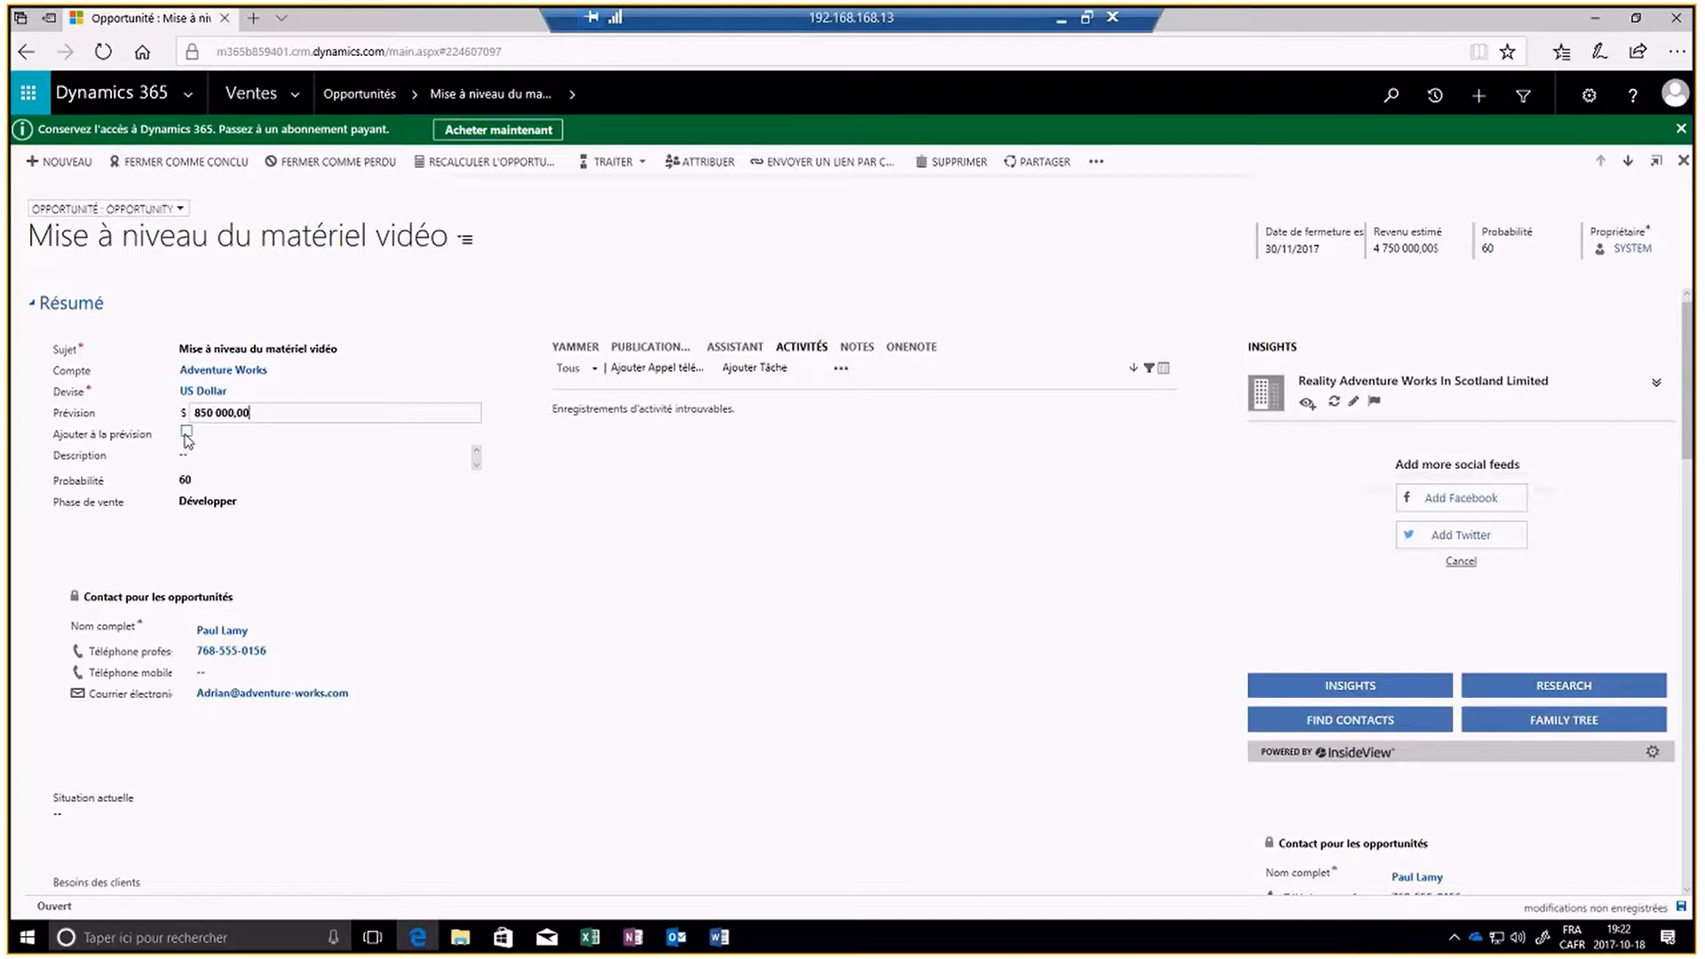
- Mark the opportunity as added to the forecast (Ajouter à la prévision) and enter the description "test du moment dynamics"
{"action": "left_click", "coordinate": [186, 434]}
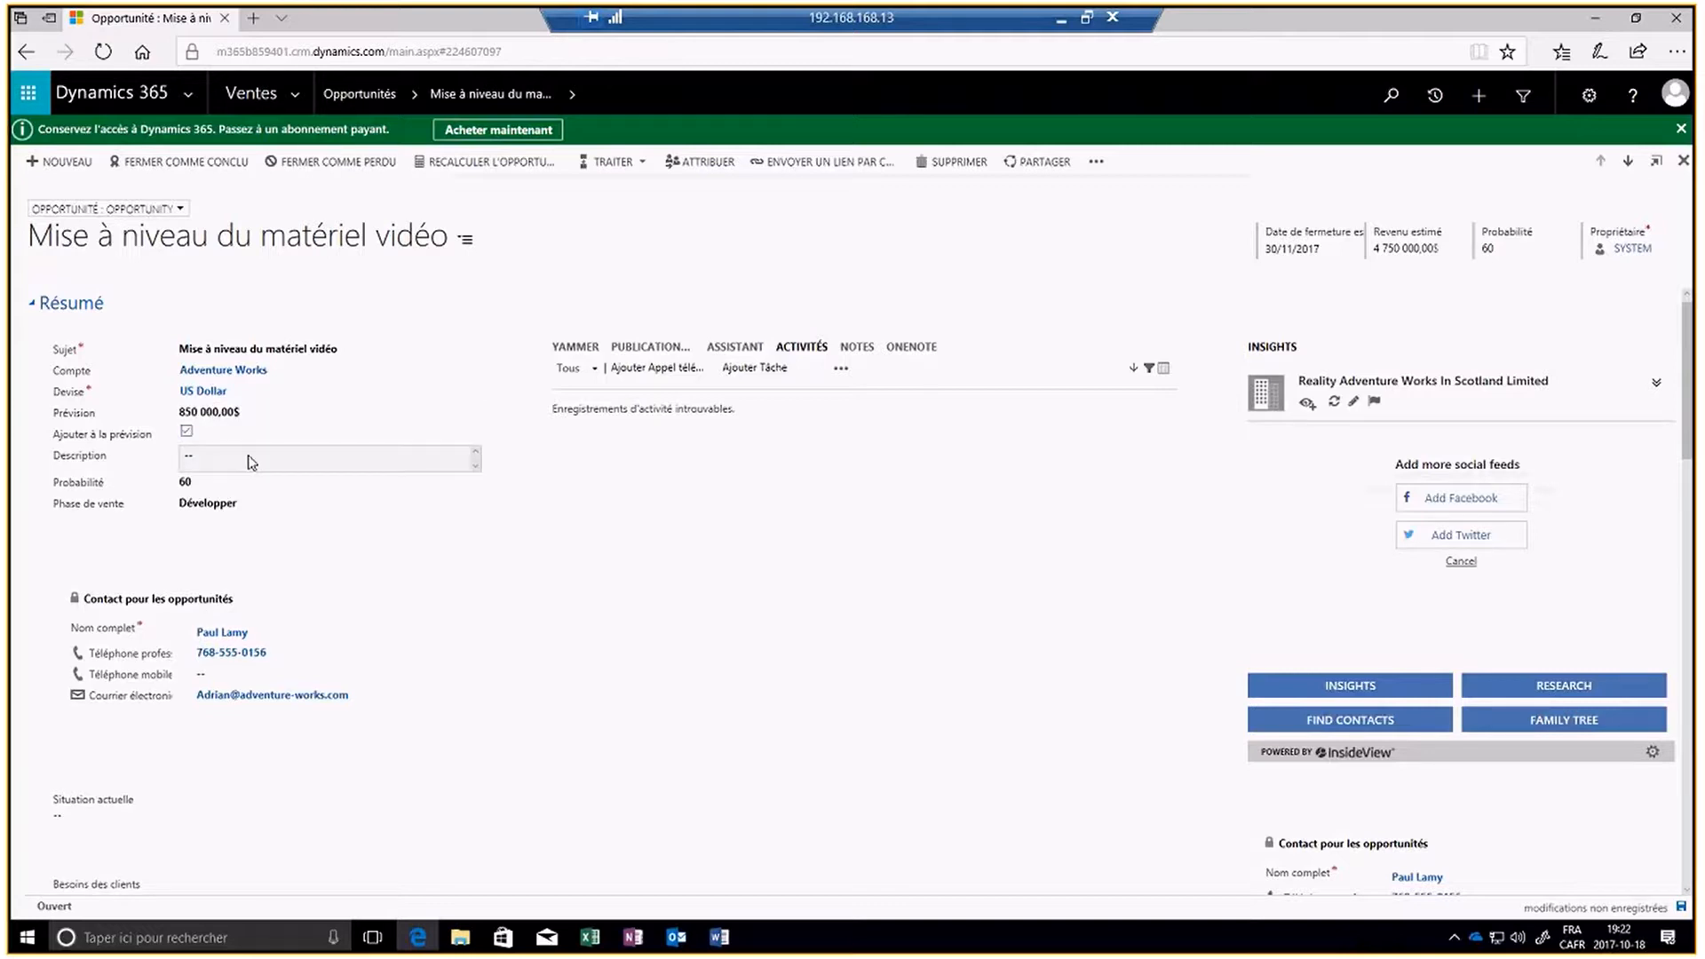
{"action": "left_click", "coordinate": [338, 461]}
{"action": "type", "text": "test du moment dynamics 365"}
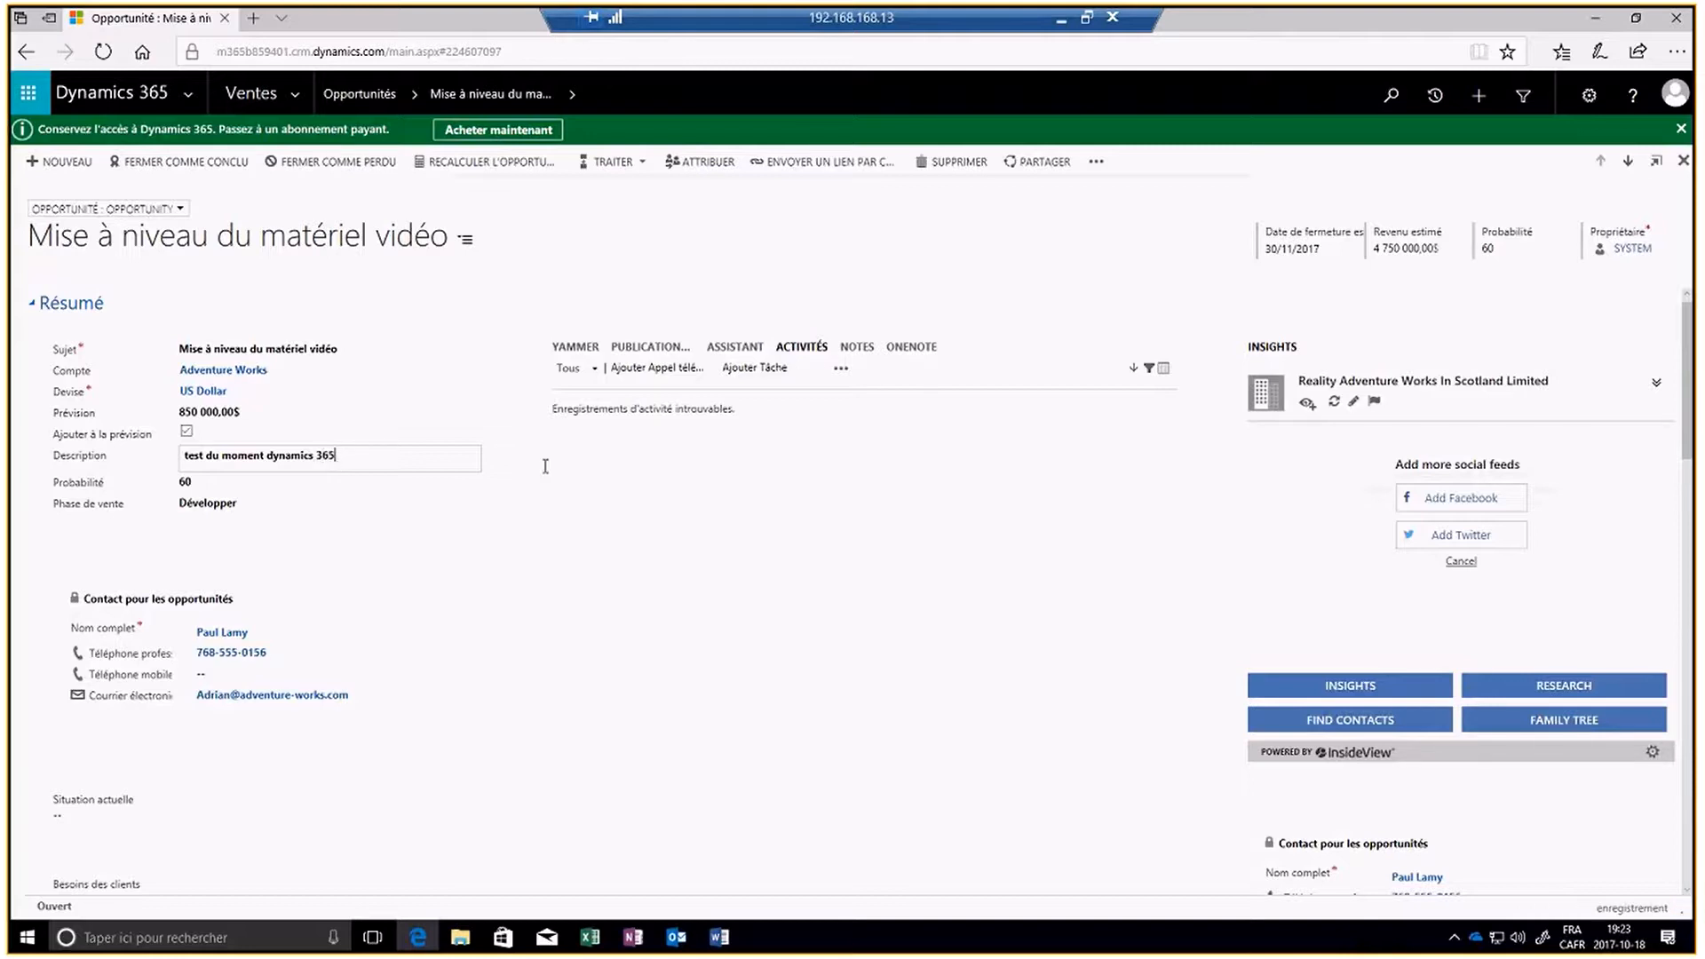
- Complete the description as "test du moment dynamics 365" and set the opportunity's Probabilité to 75
{"action": "left_click", "coordinate": [1510, 257]}
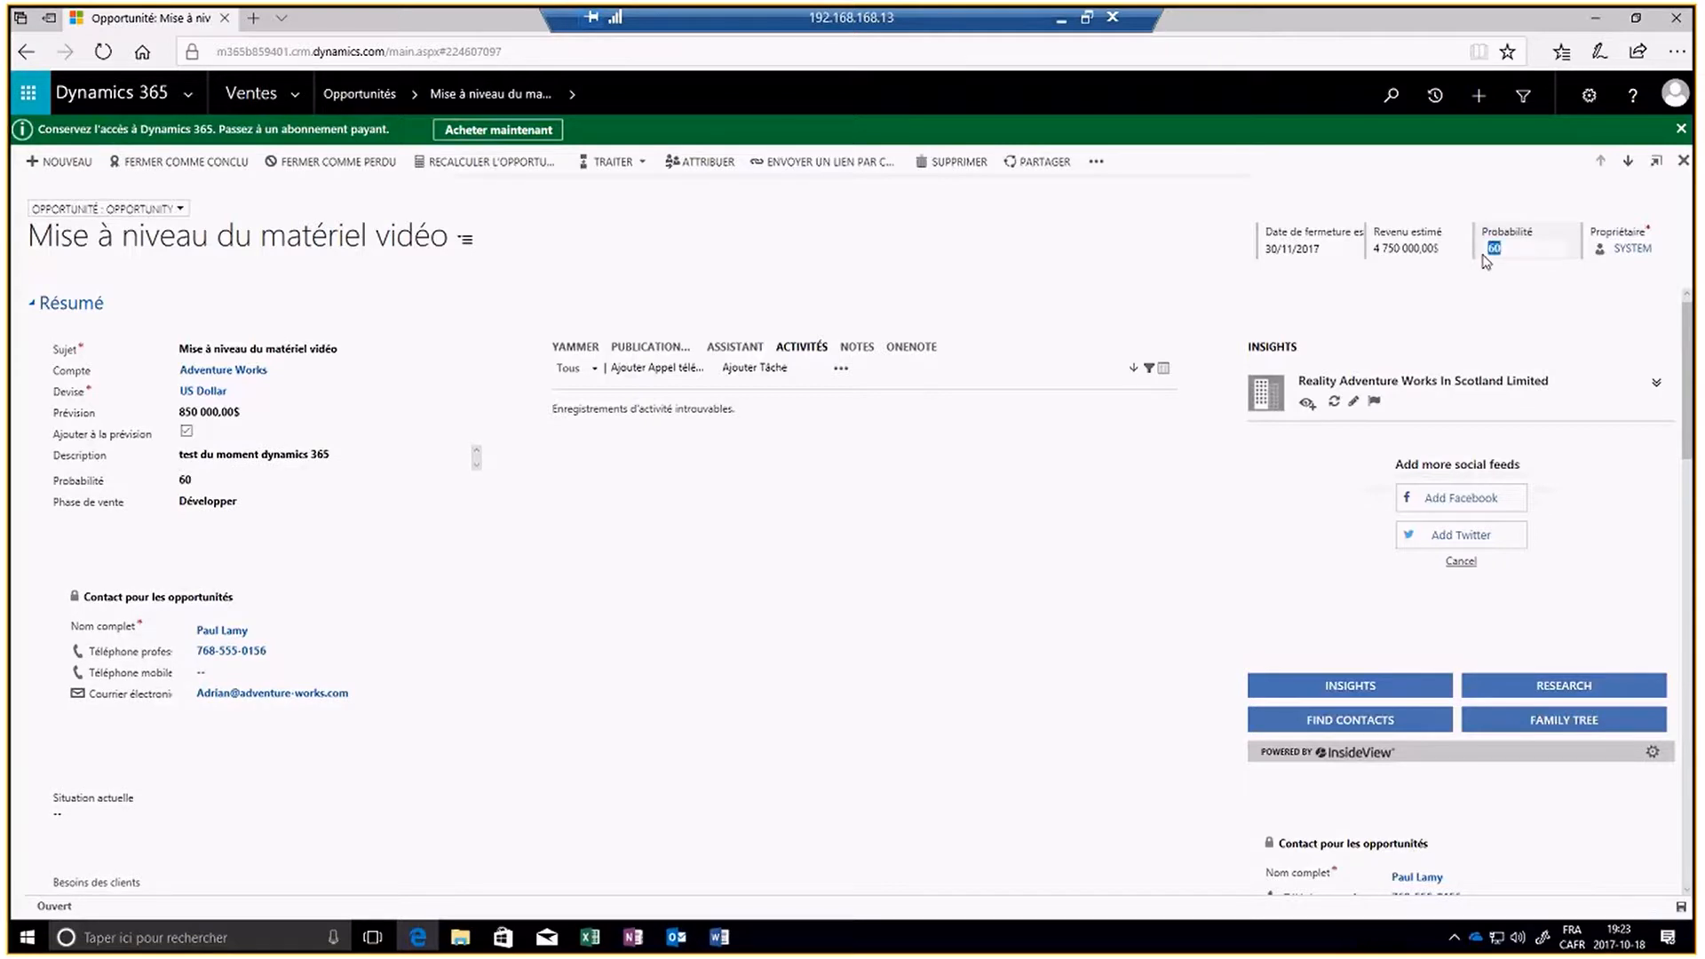
{"action": "type", "text": "75"}
- Set the opportunity's Revenu estimé to 5 000 000 $
{"action": "left_click", "coordinate": [1410, 252]}
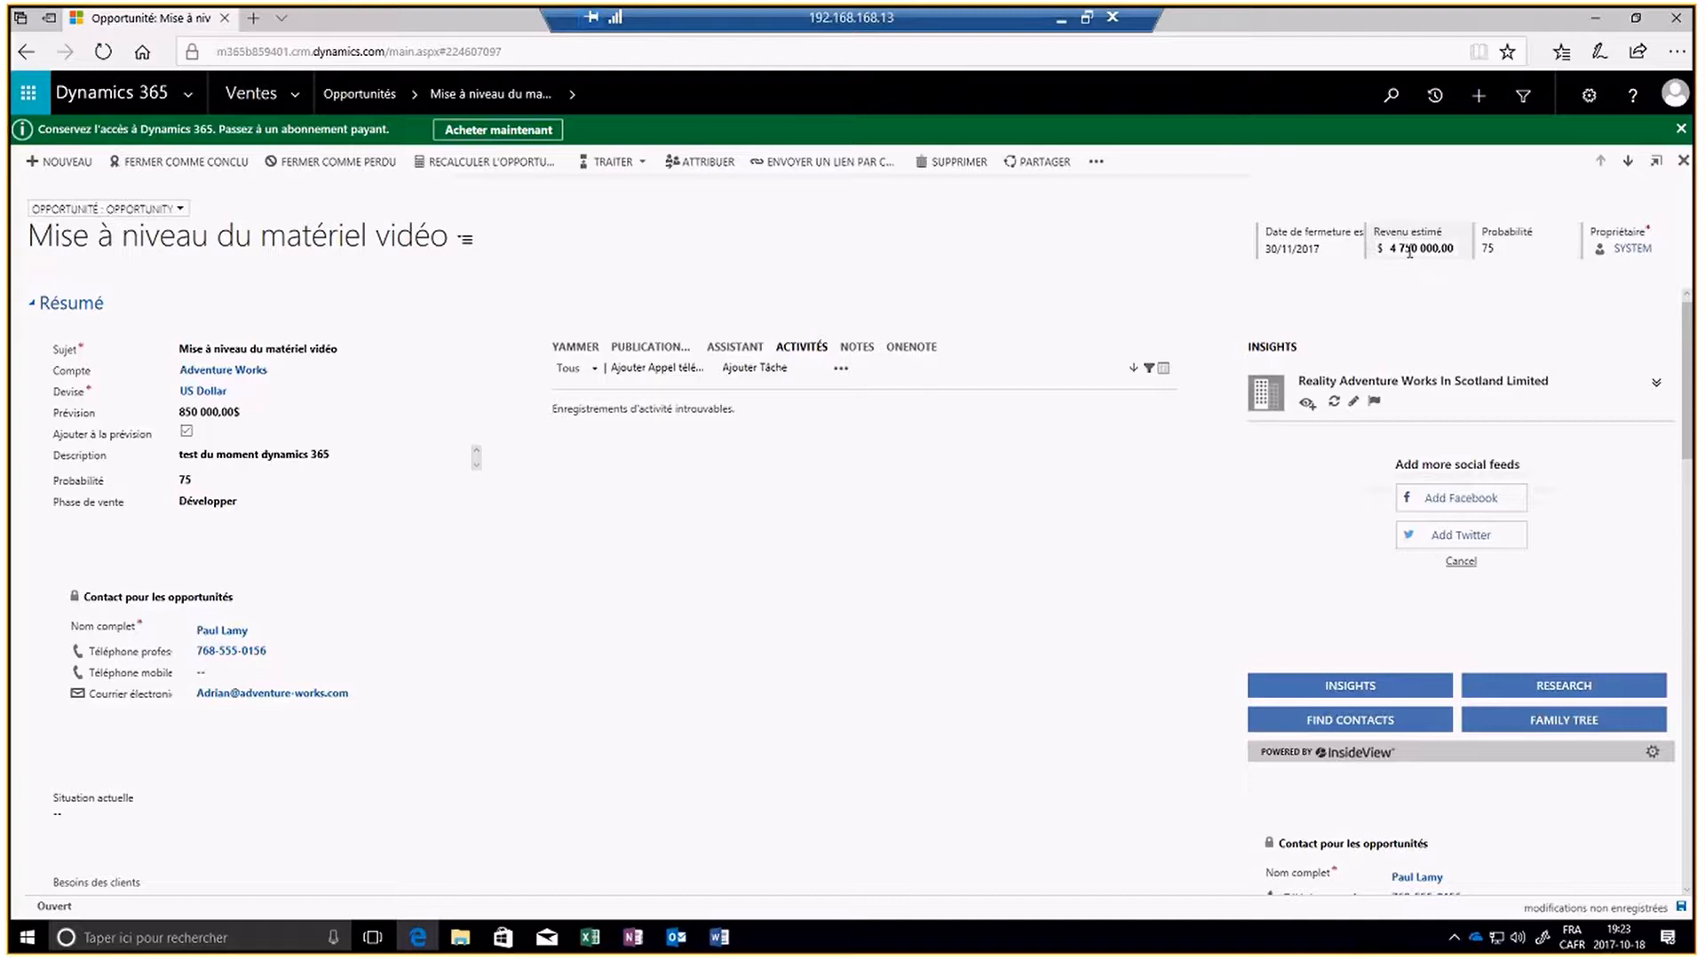
{"action": "double_click", "coordinate": [1410, 252]}
{"action": "left_click_drag", "start_coordinate": [1396, 254], "coordinate": [1389, 256]}
{"action": "type", "text": "5000"}
{"action": "key", "text": "Return"}
- Set the opportunity's estimated closing date to 15/12/2017, then save and close the record
{"action": "left_click", "coordinate": [1349, 253]}
{"action": "left_click", "coordinate": [1352, 249]}
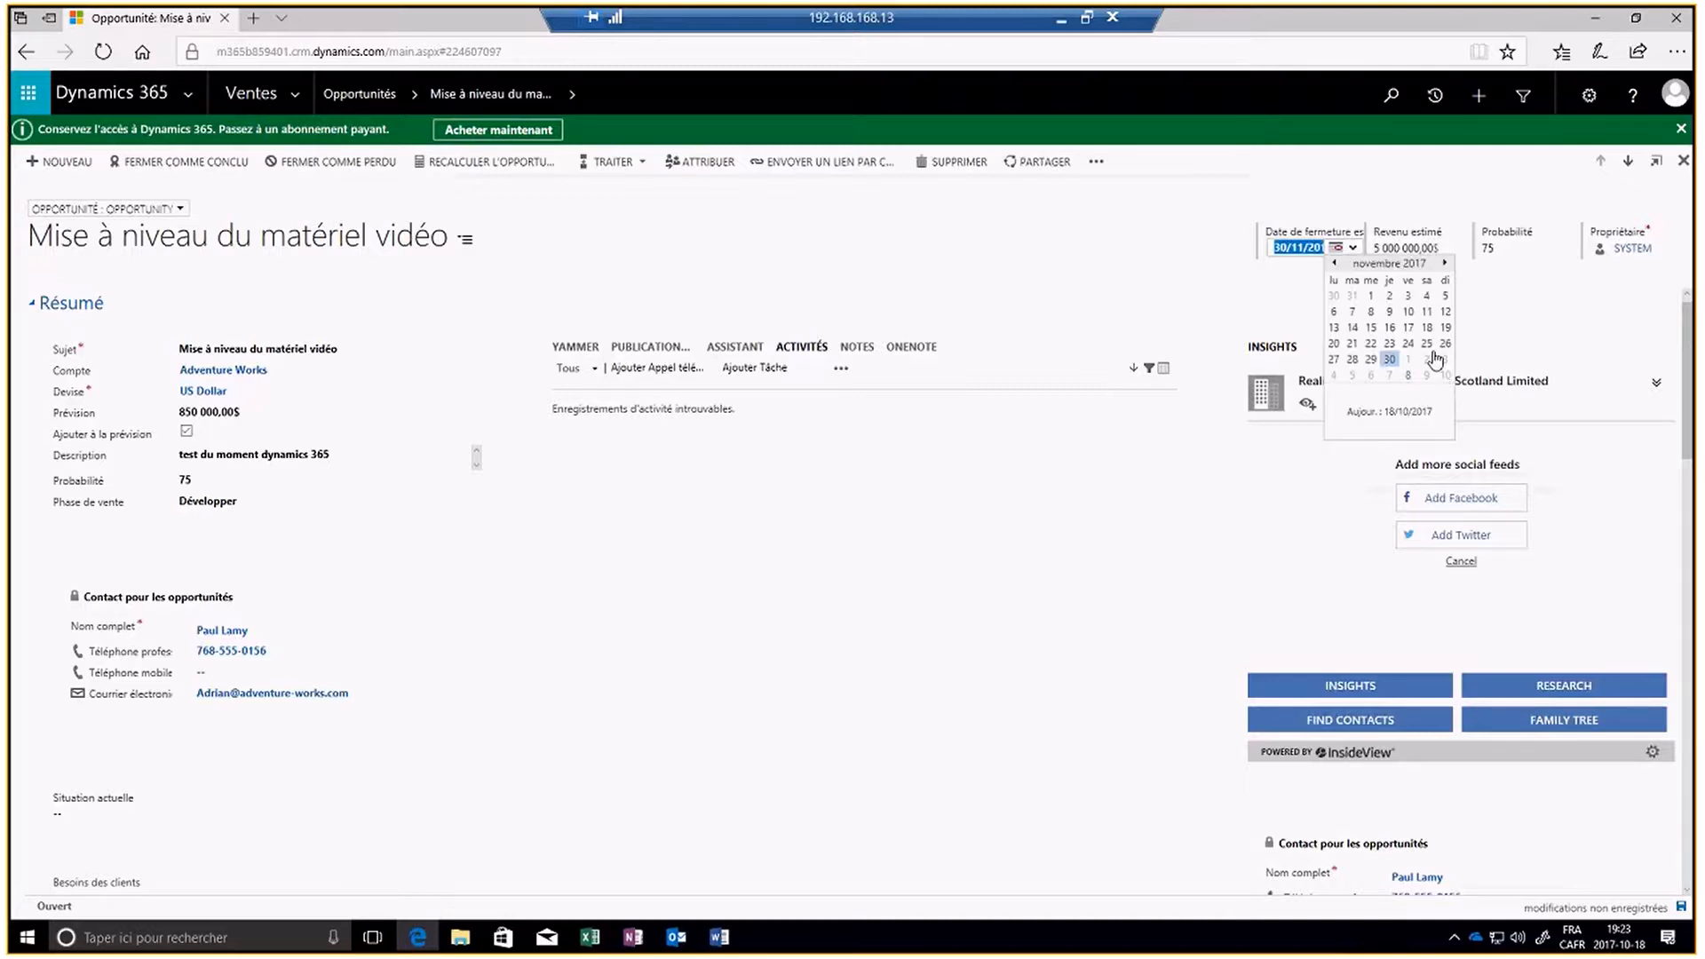
{"action": "left_click", "coordinate": [1447, 263]}
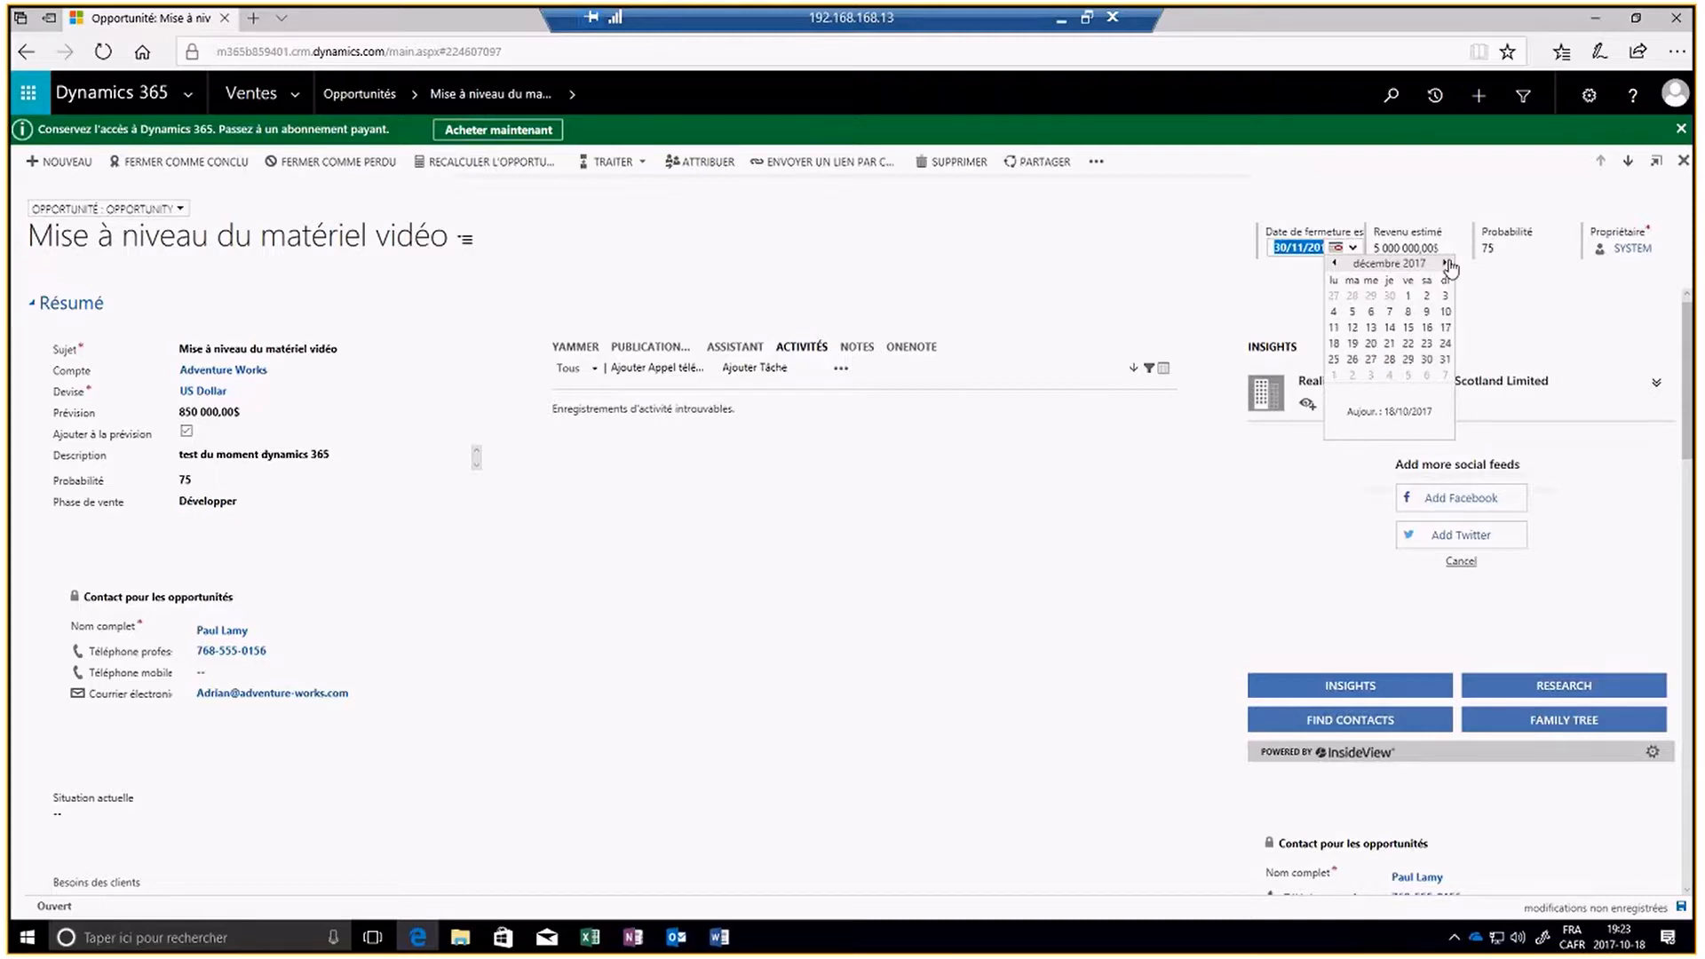
{"action": "left_click", "coordinate": [1405, 328]}
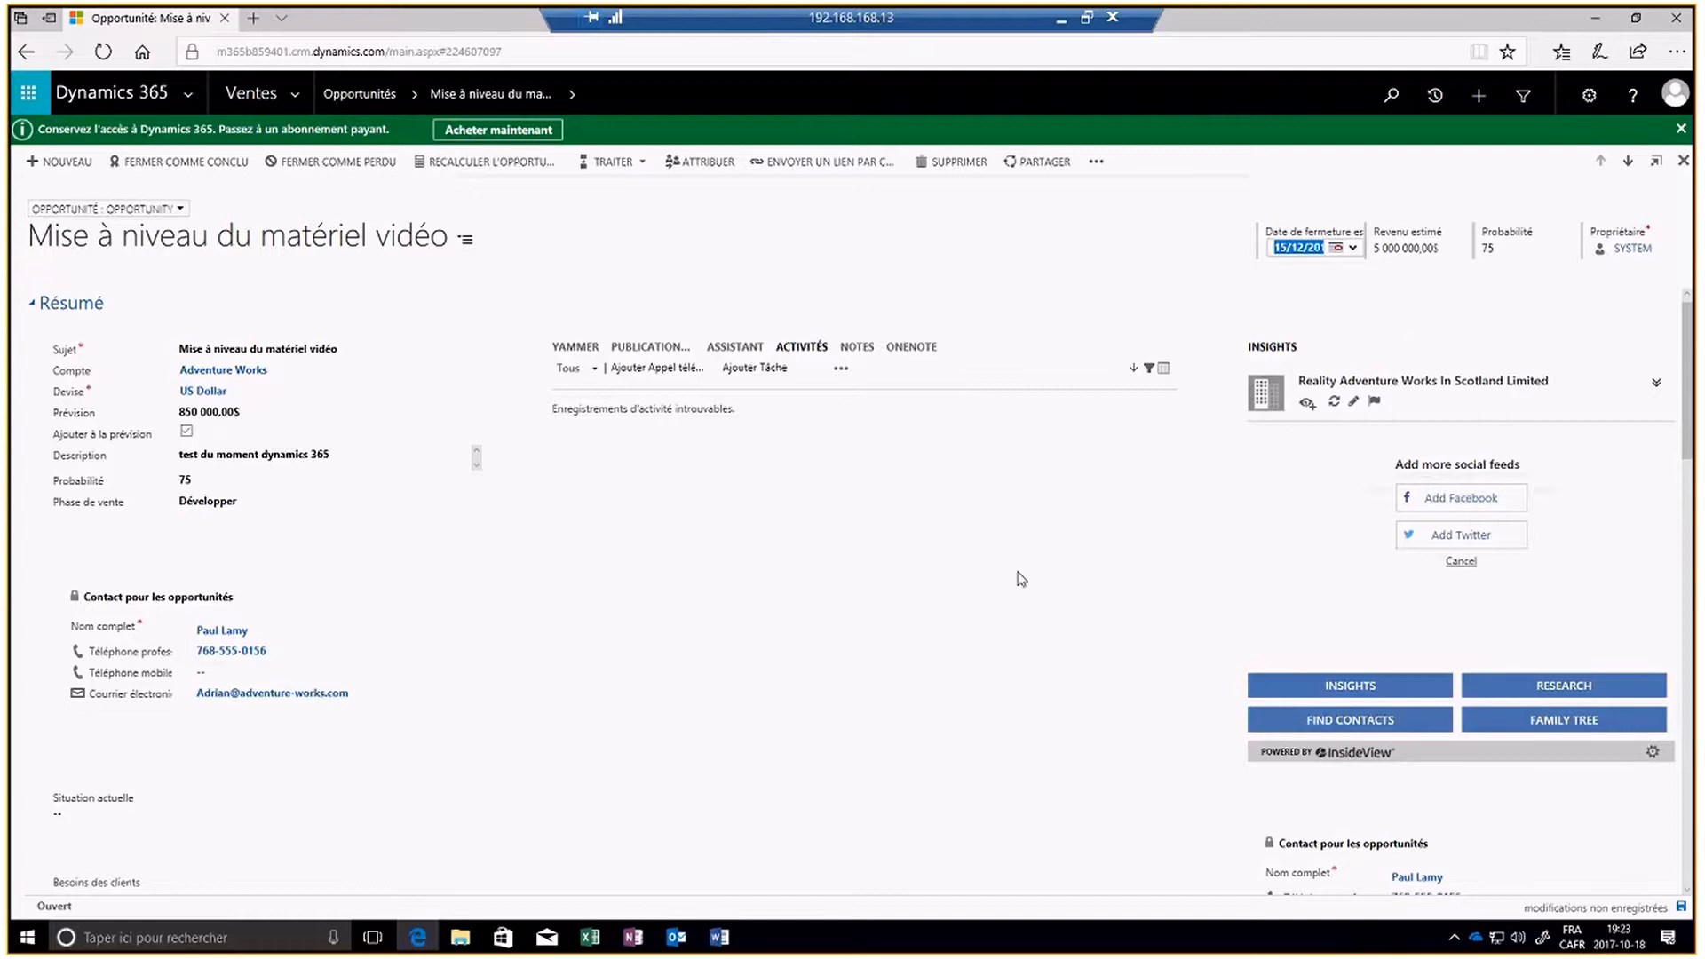
{"action": "left_click", "coordinate": [1681, 908]}
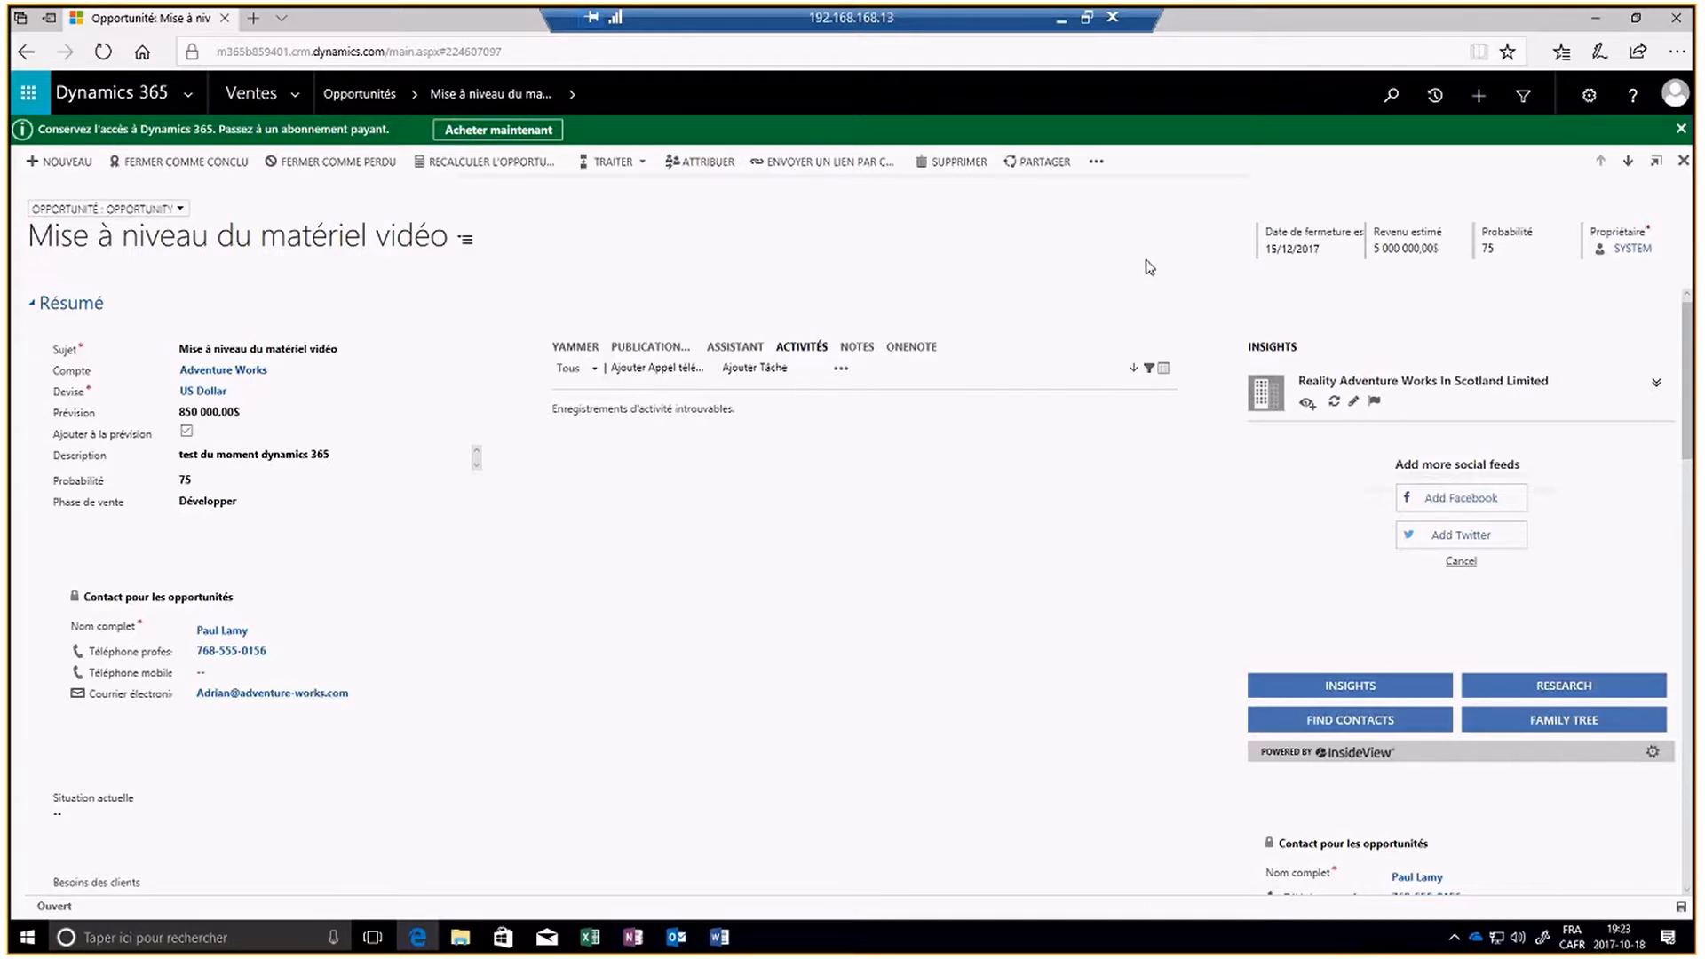
{"action": "left_click", "coordinate": [1683, 163]}
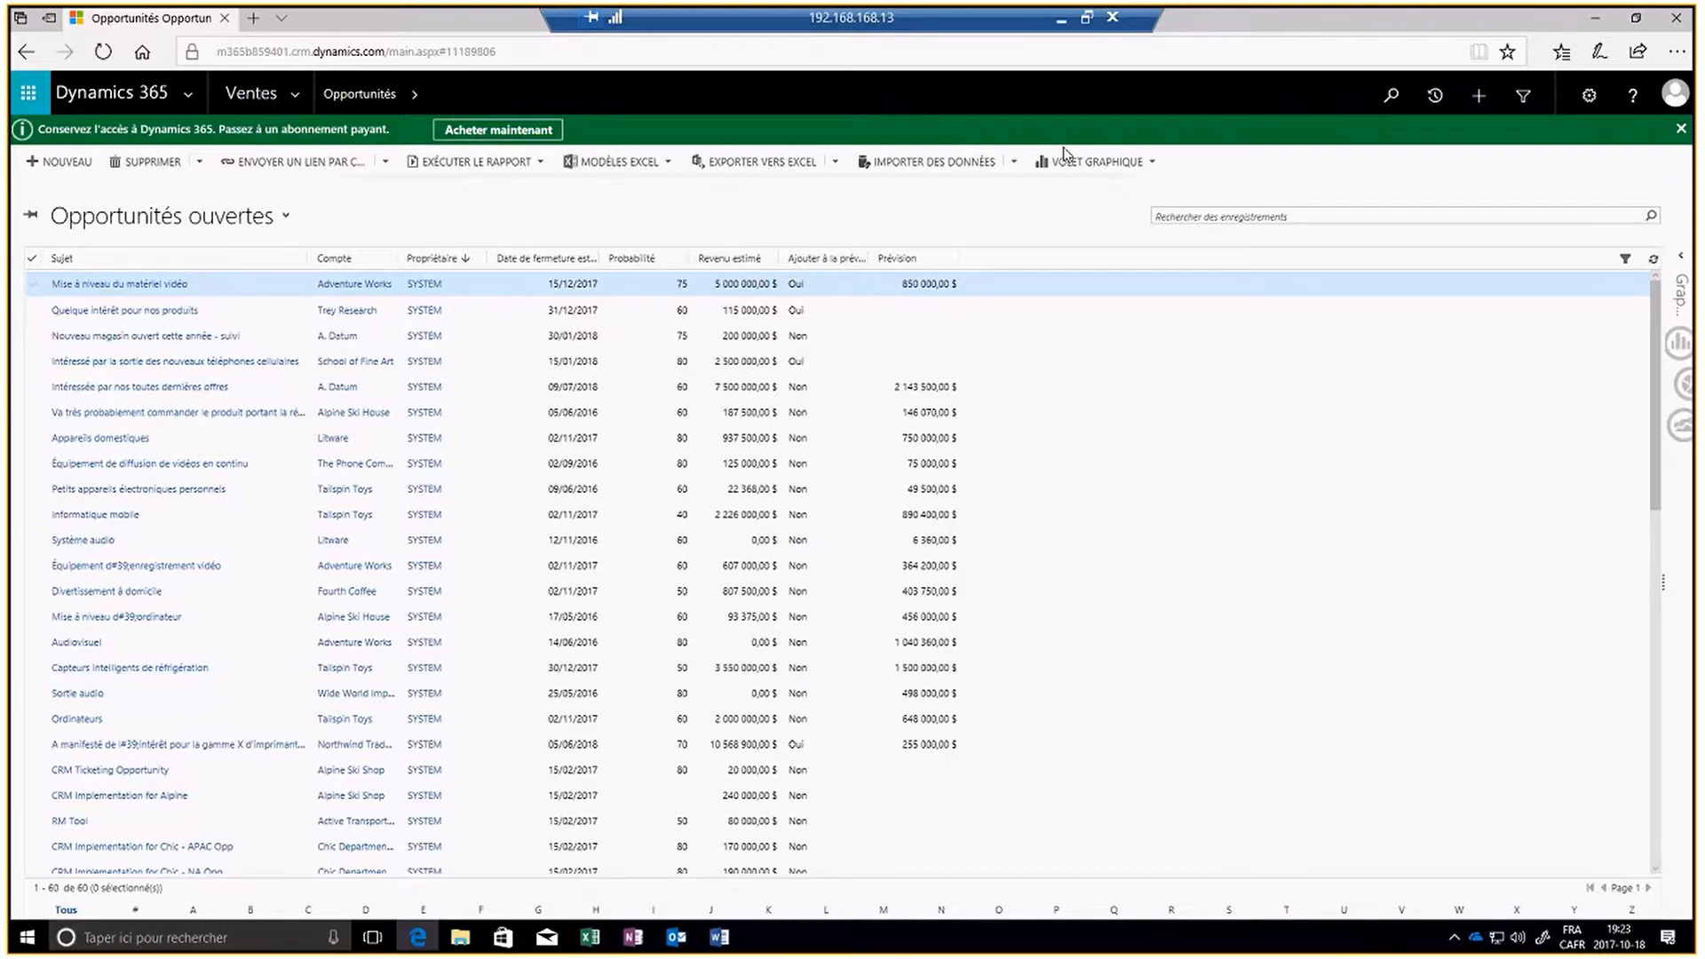
{"action": "left_click", "coordinate": [1598, 18]}
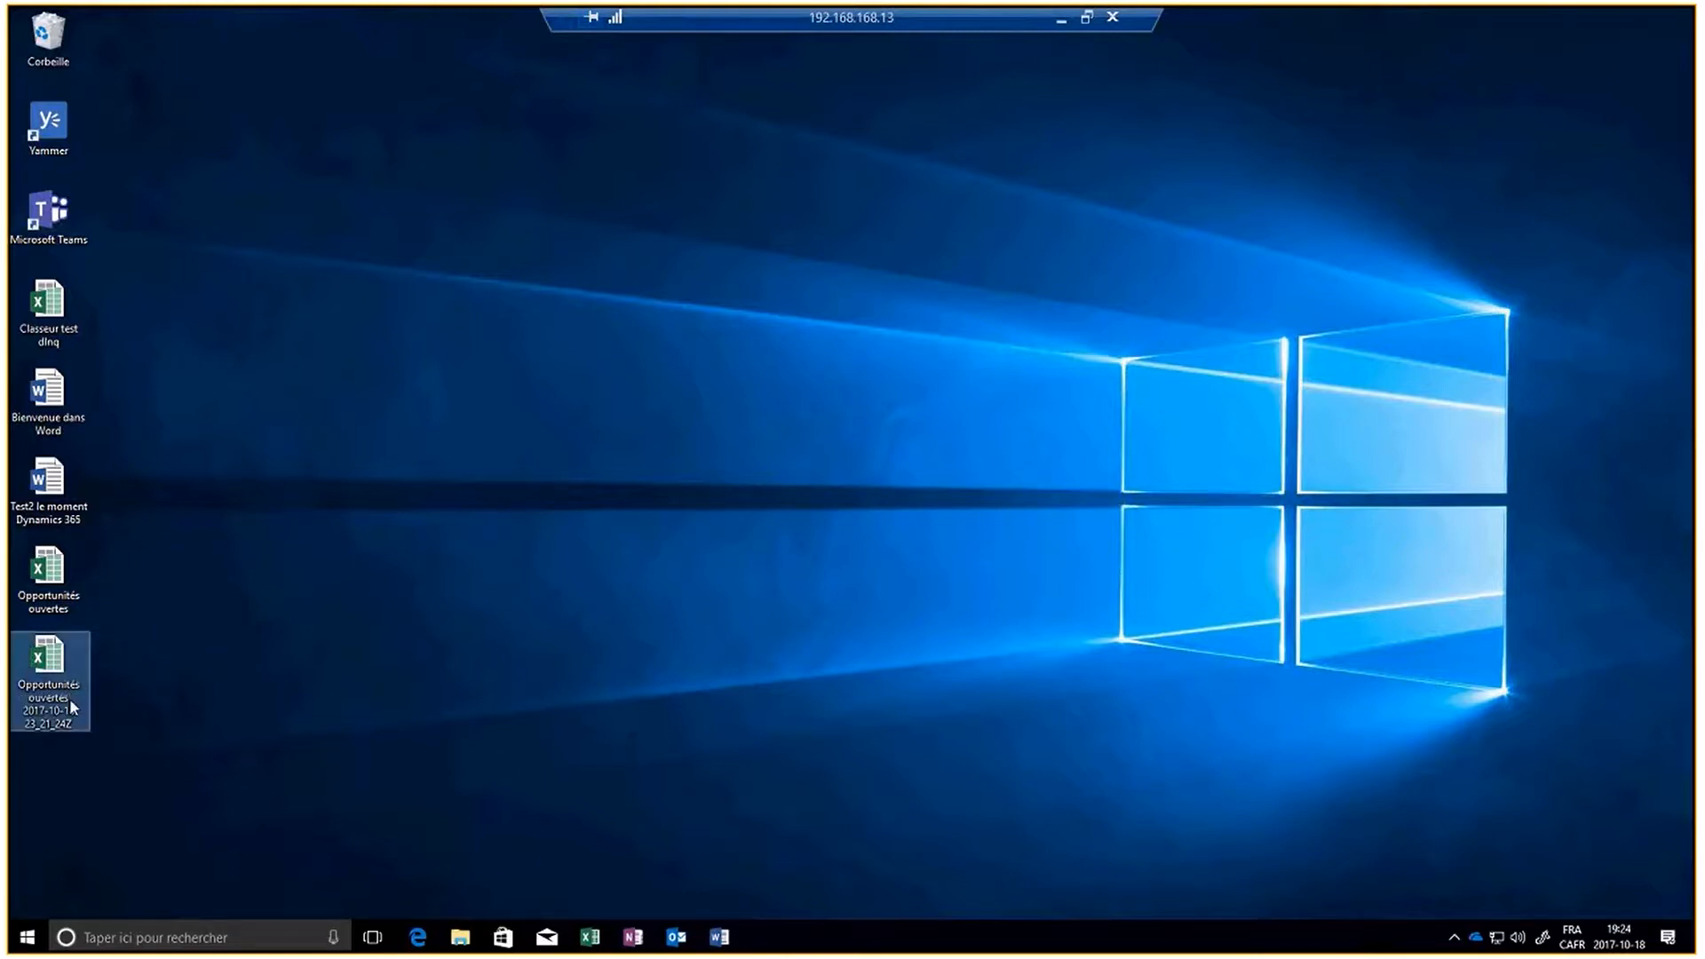
{"action": "double_click", "coordinate": [64, 666]}
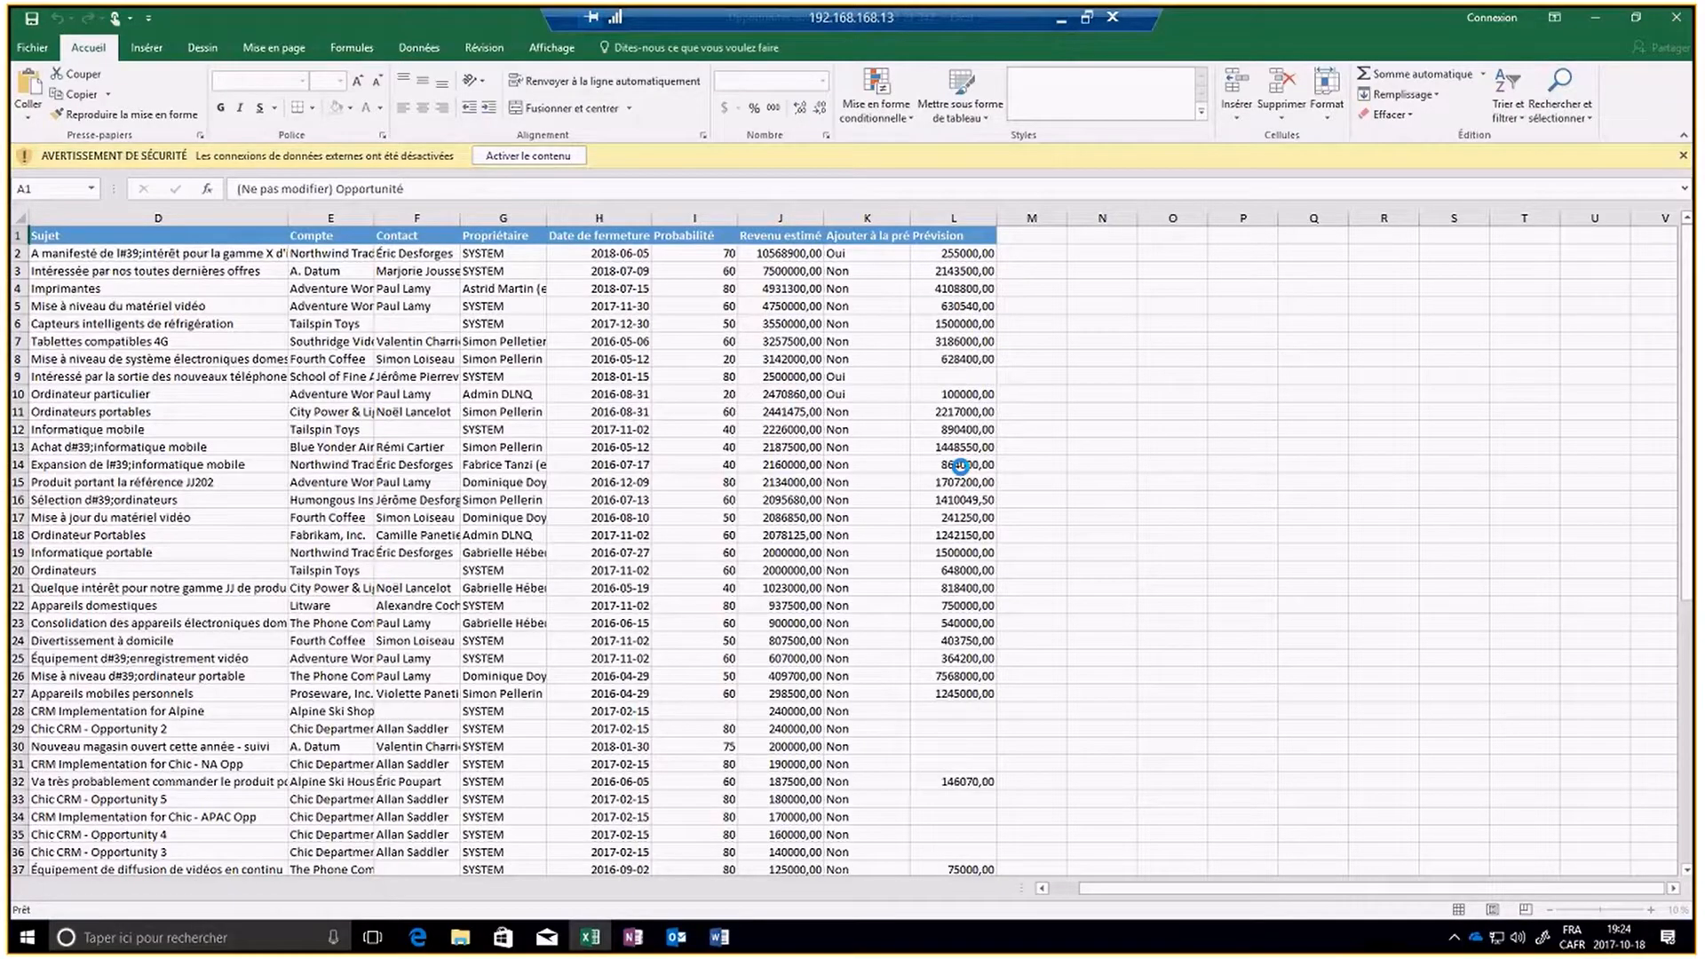
{"action": "left_click", "coordinate": [557, 155]}
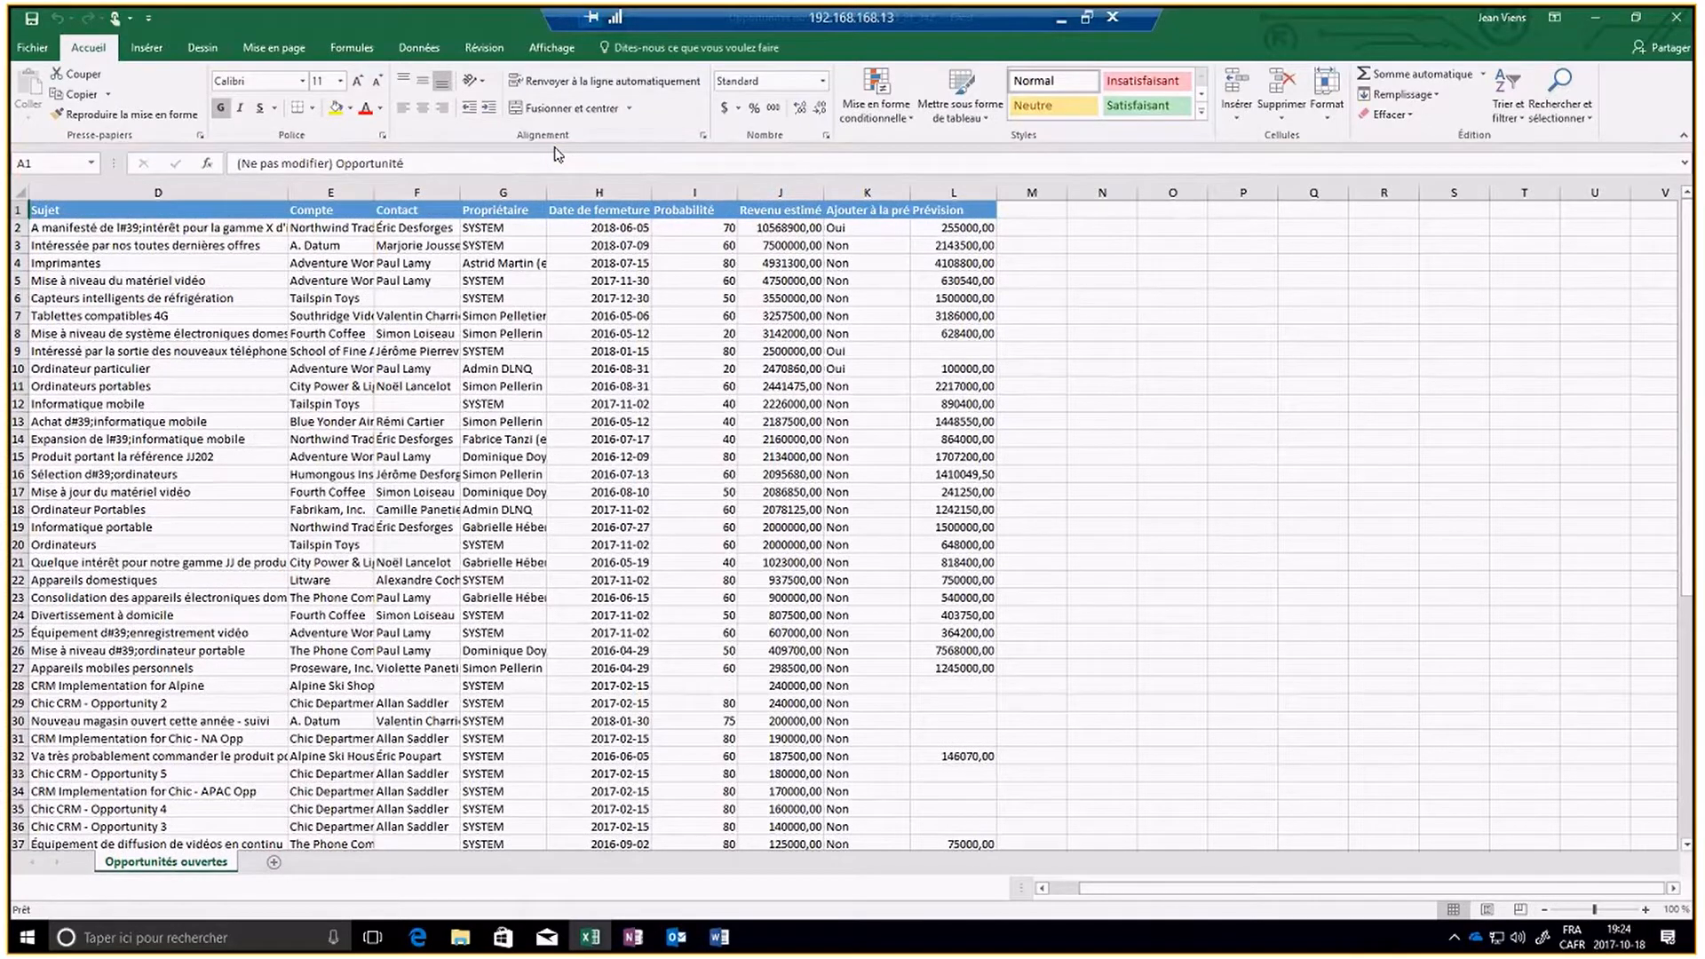
- Refresh the worksheet from Dynamics 365 and check the closing date, probability, estimated revenue and forecast of Mise à niveau du matériel vidéo
{"action": "left_click", "coordinate": [419, 49]}
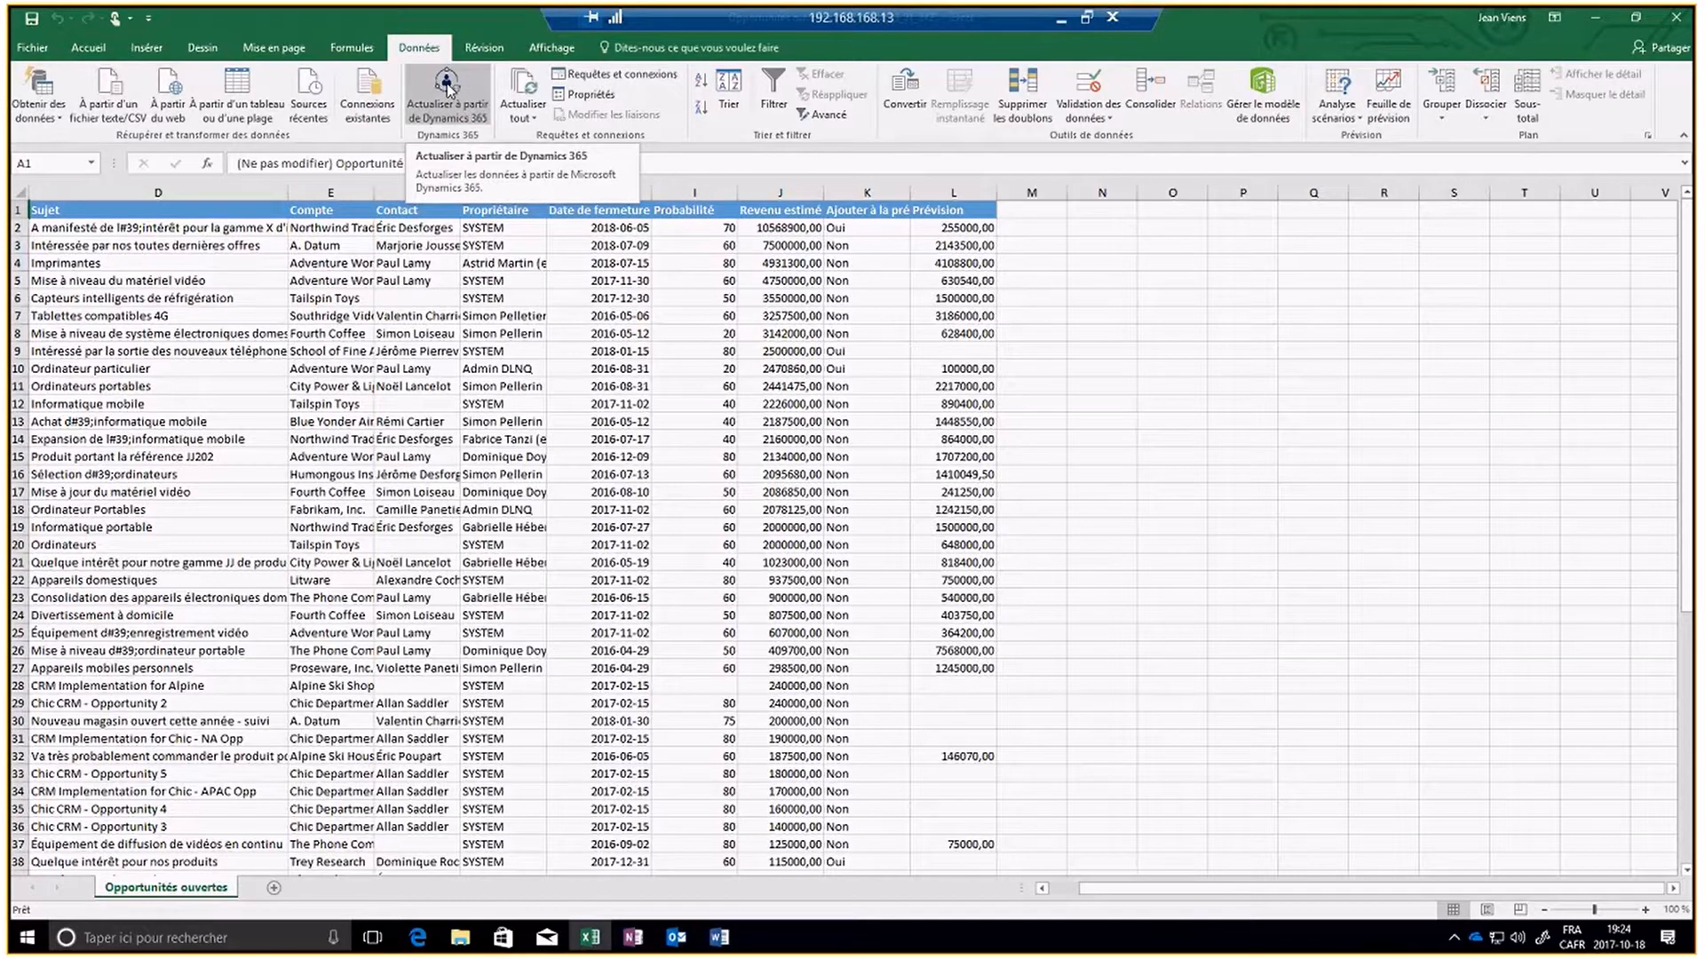
{"action": "left_click", "coordinate": [449, 87]}
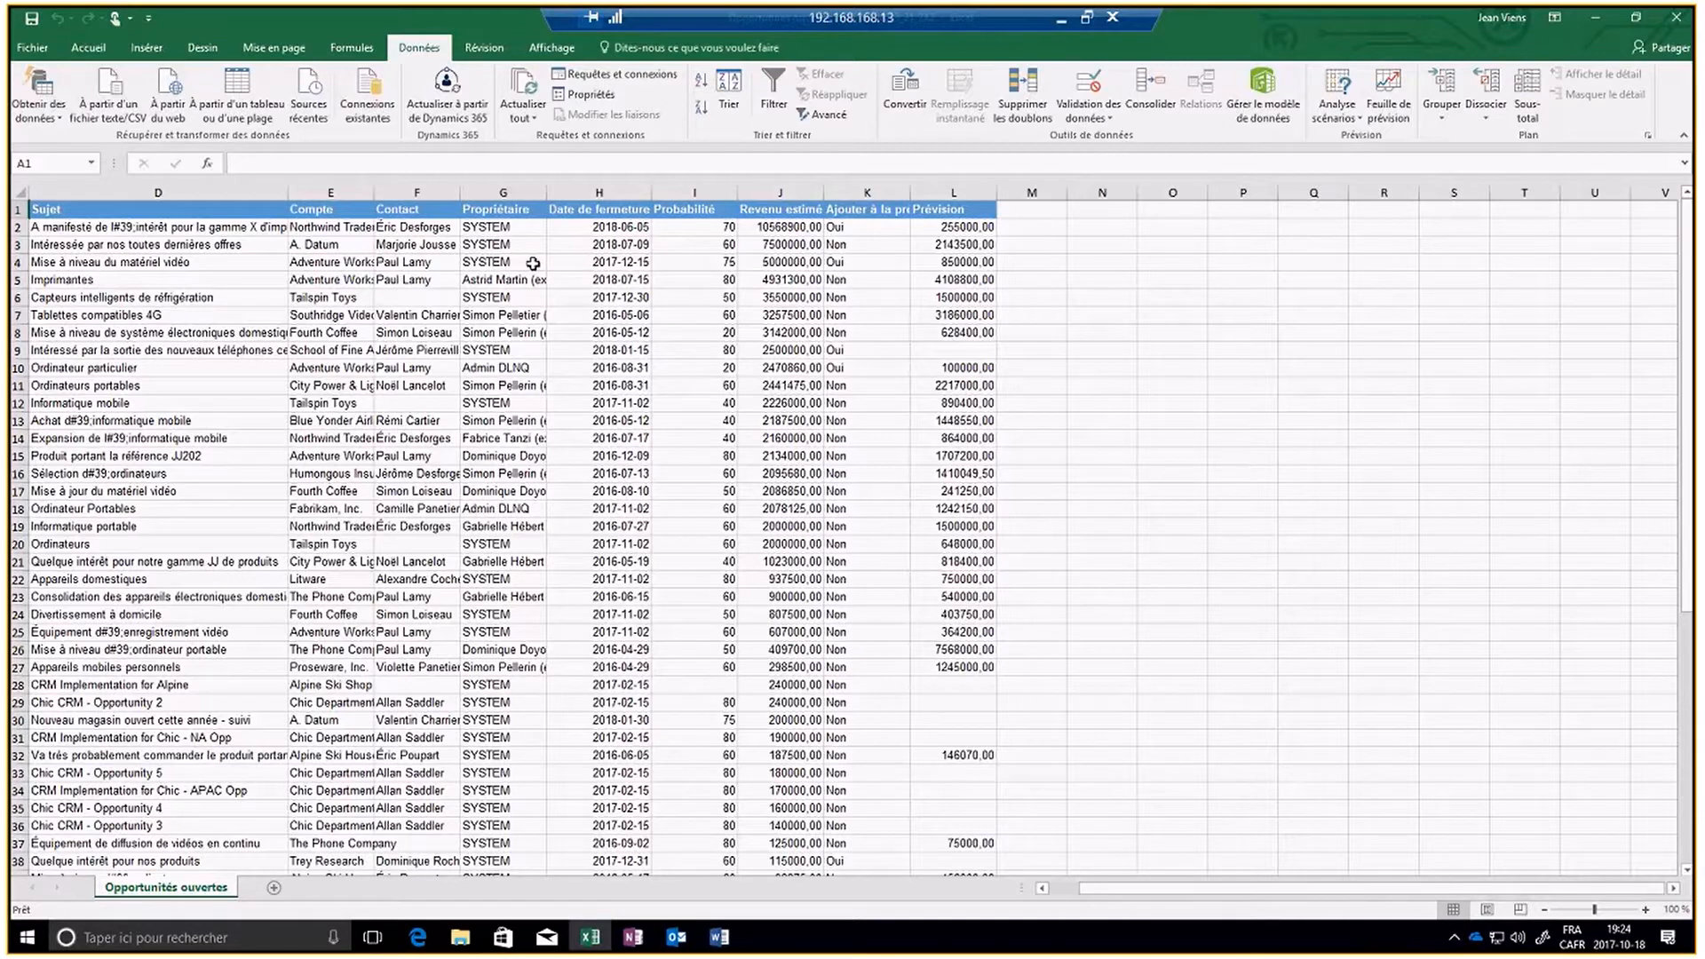
{"action": "left_click", "coordinate": [618, 262]}
{"action": "left_click", "coordinate": [721, 263]}
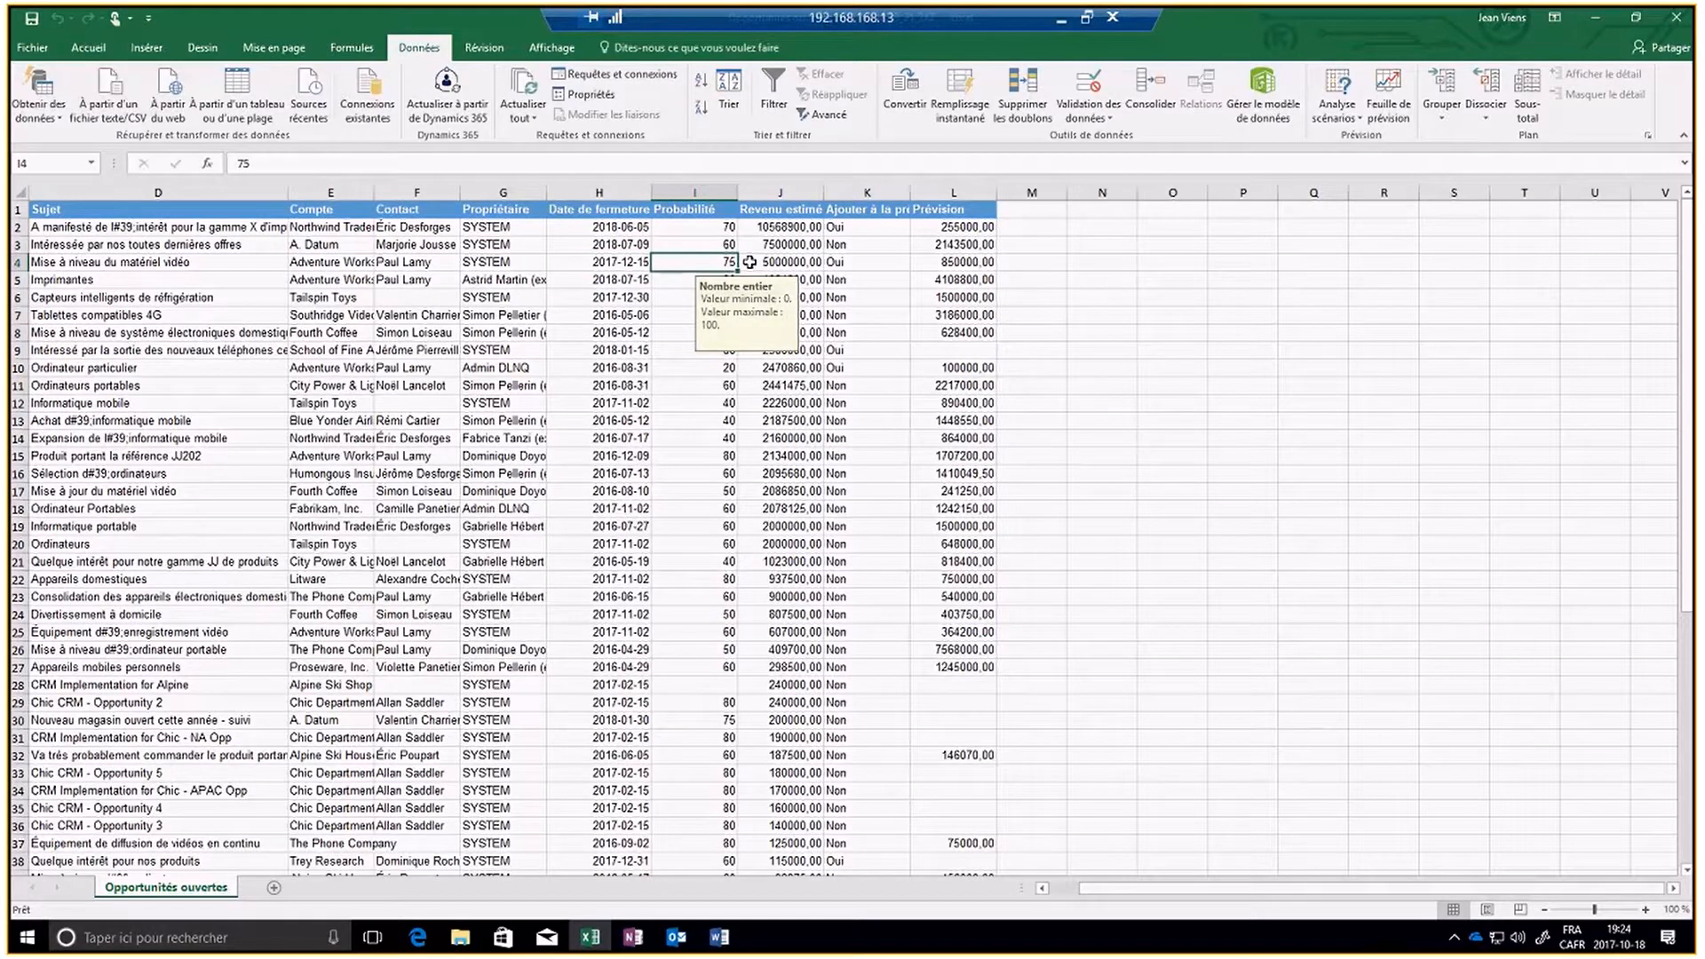
{"action": "left_click", "coordinate": [749, 262]}
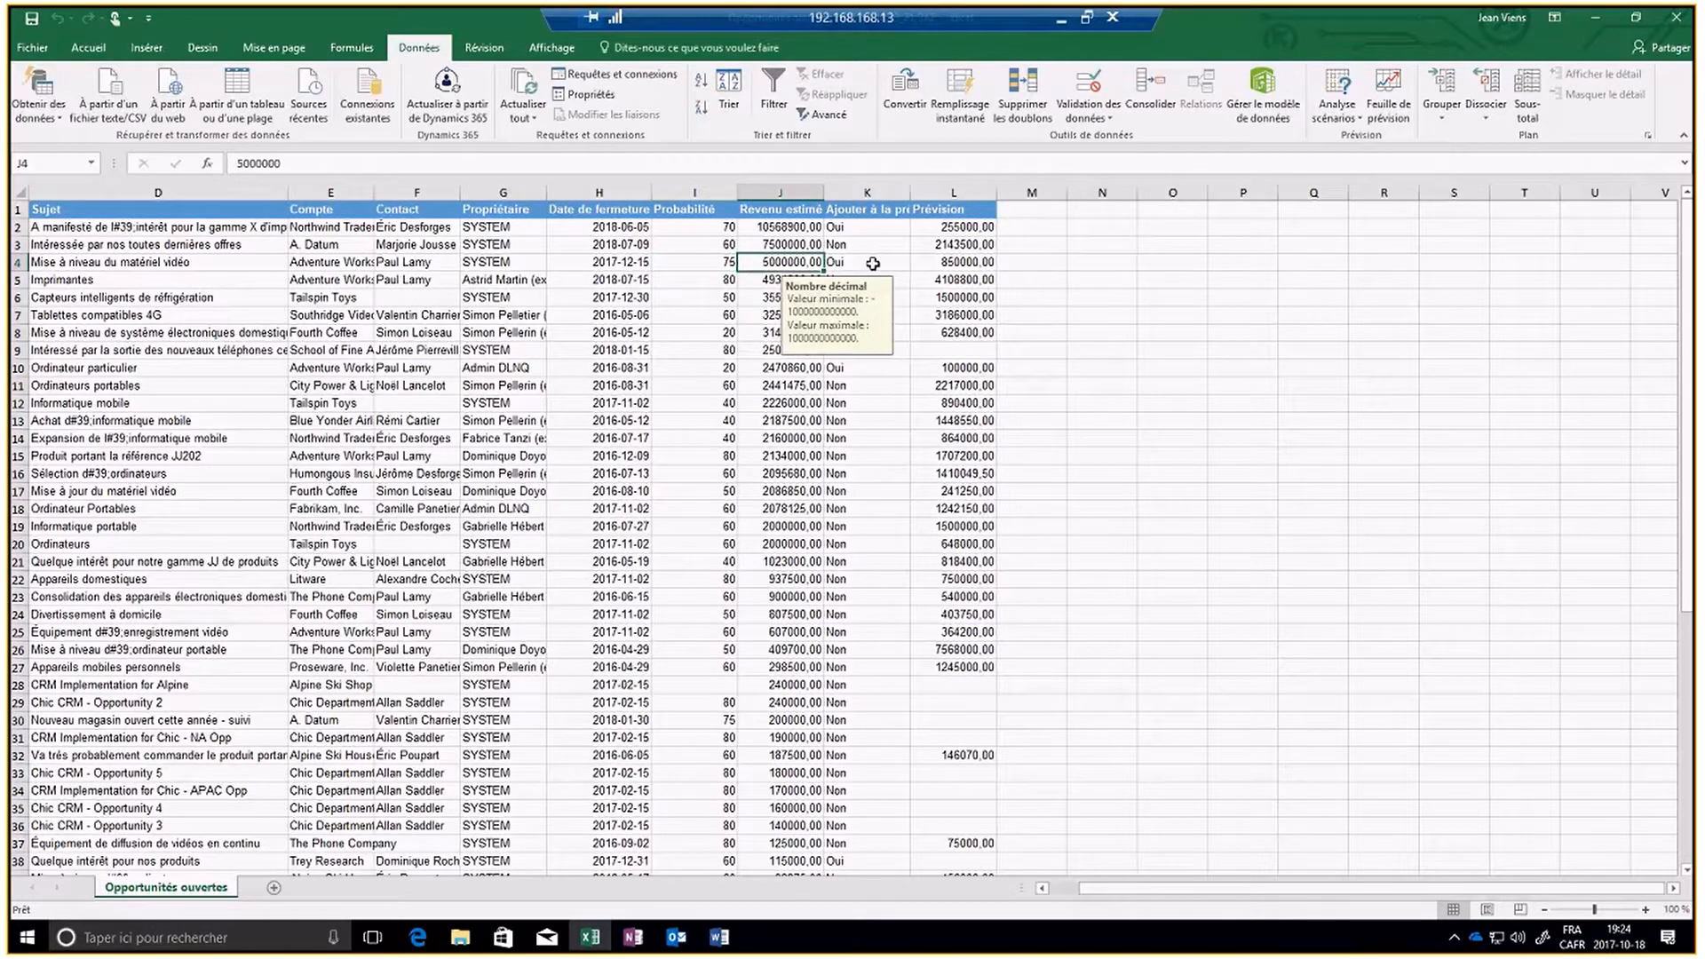
{"action": "left_click", "coordinate": [938, 263]}
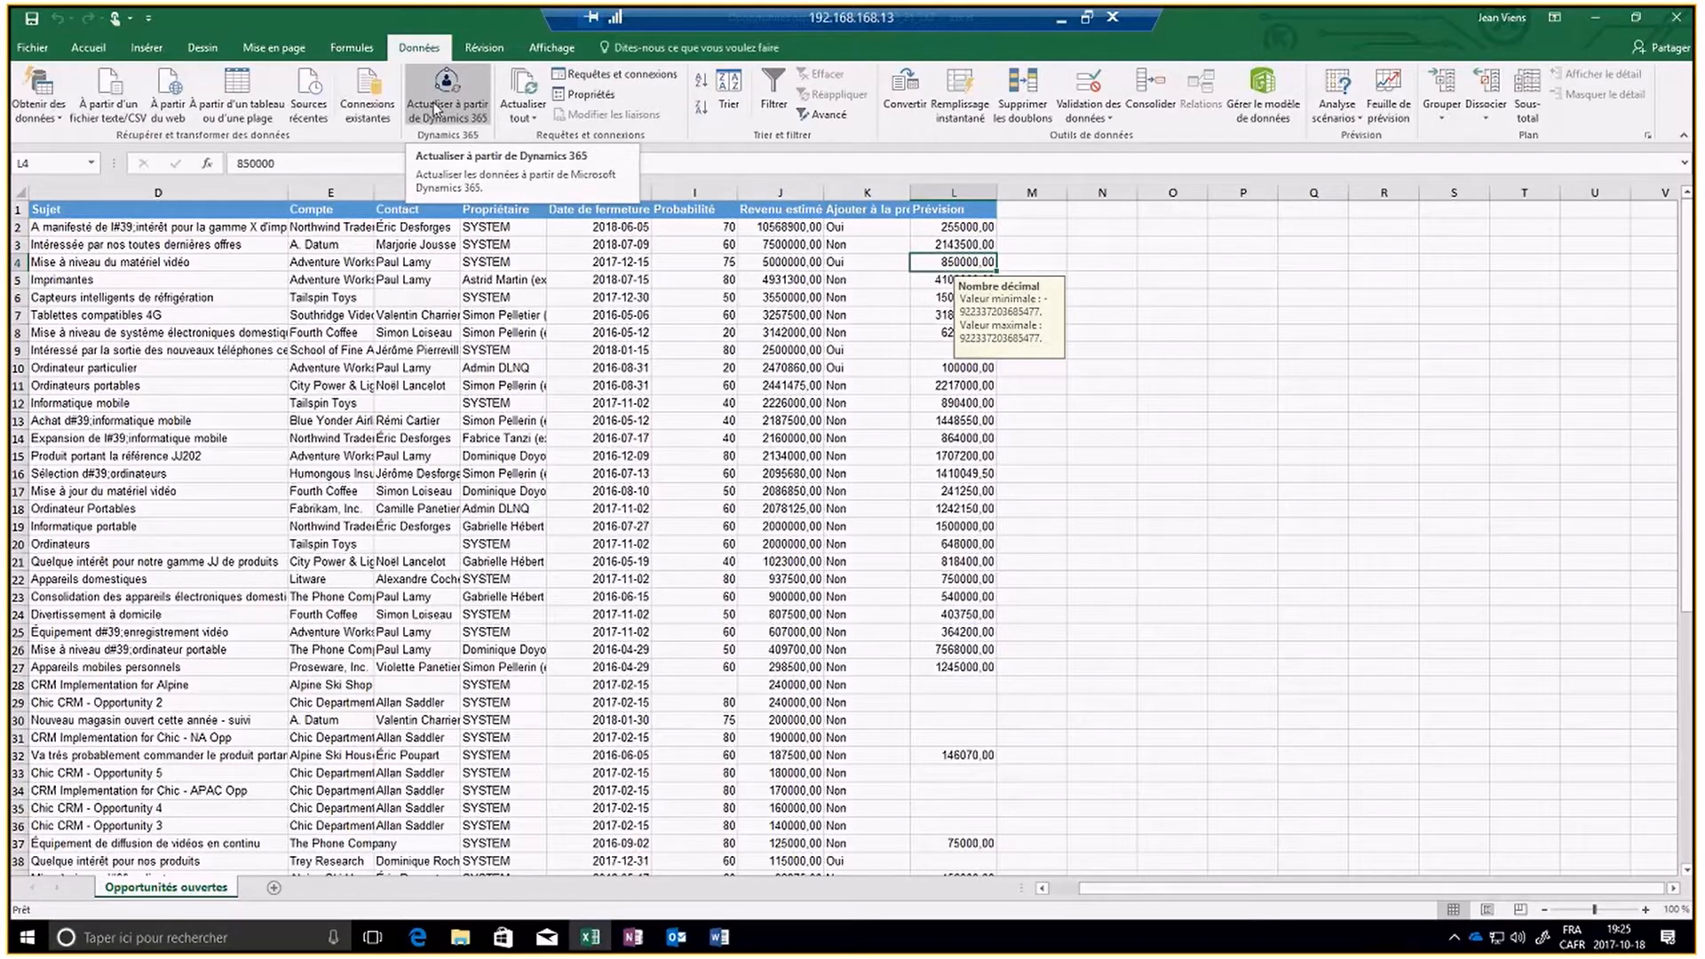
- Close the refreshed workbook and save its changes
{"action": "left_click", "coordinate": [1674, 27]}
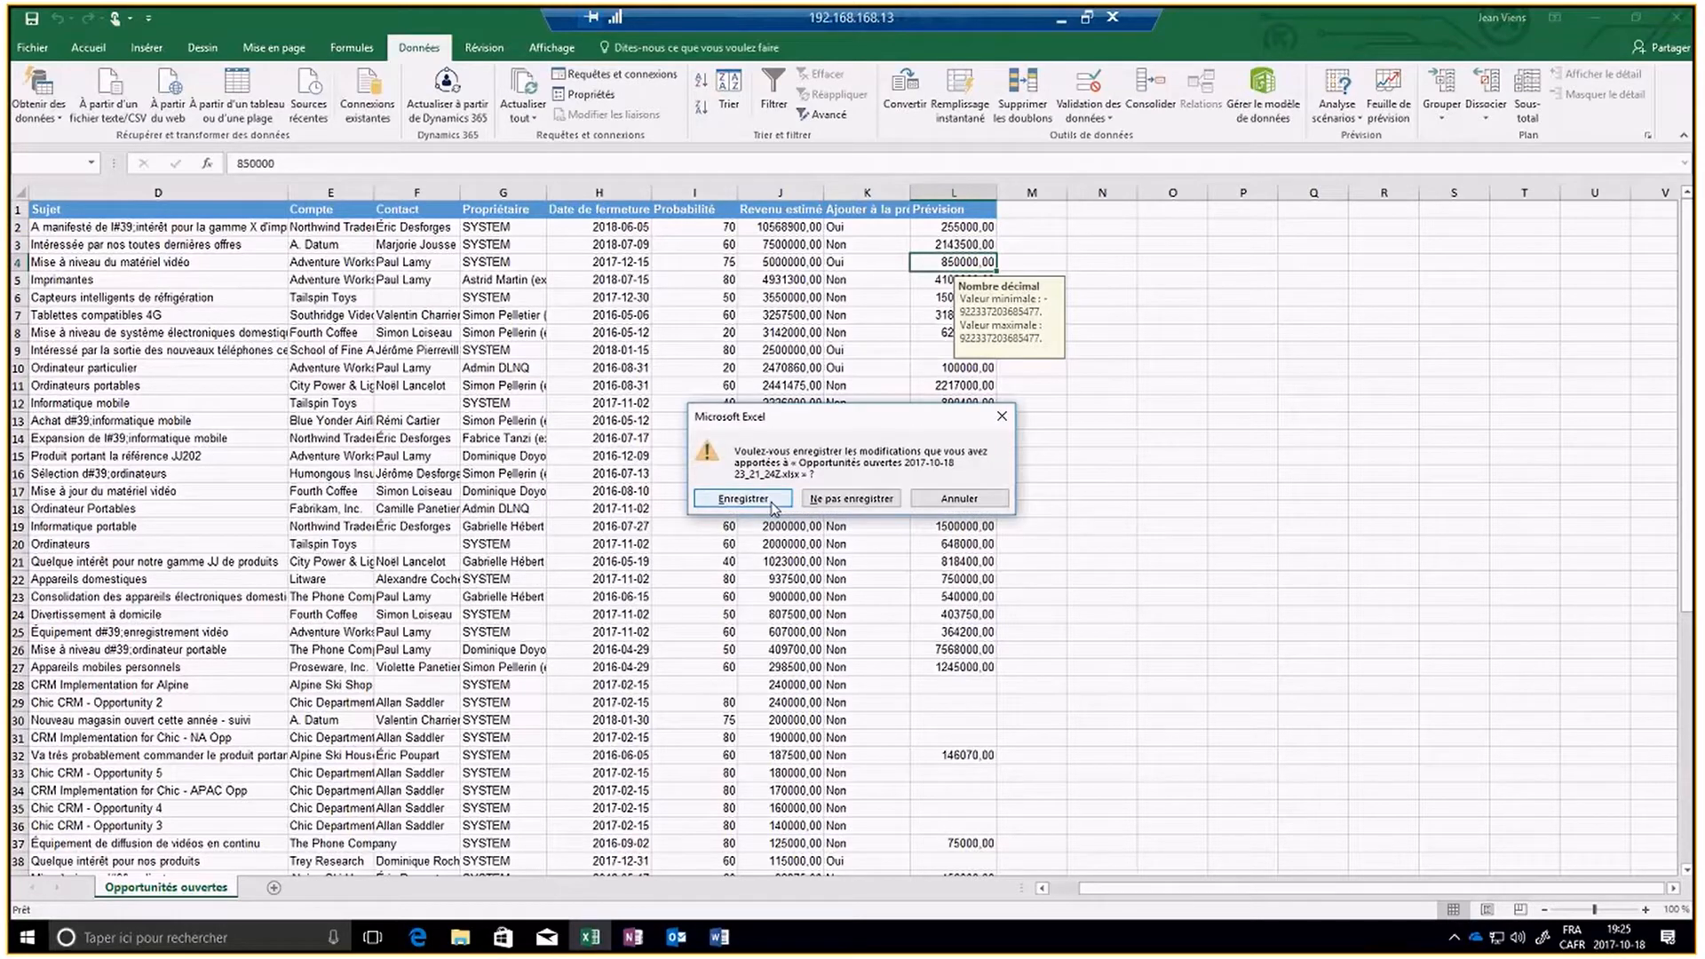
{"action": "left_click", "coordinate": [742, 499]}
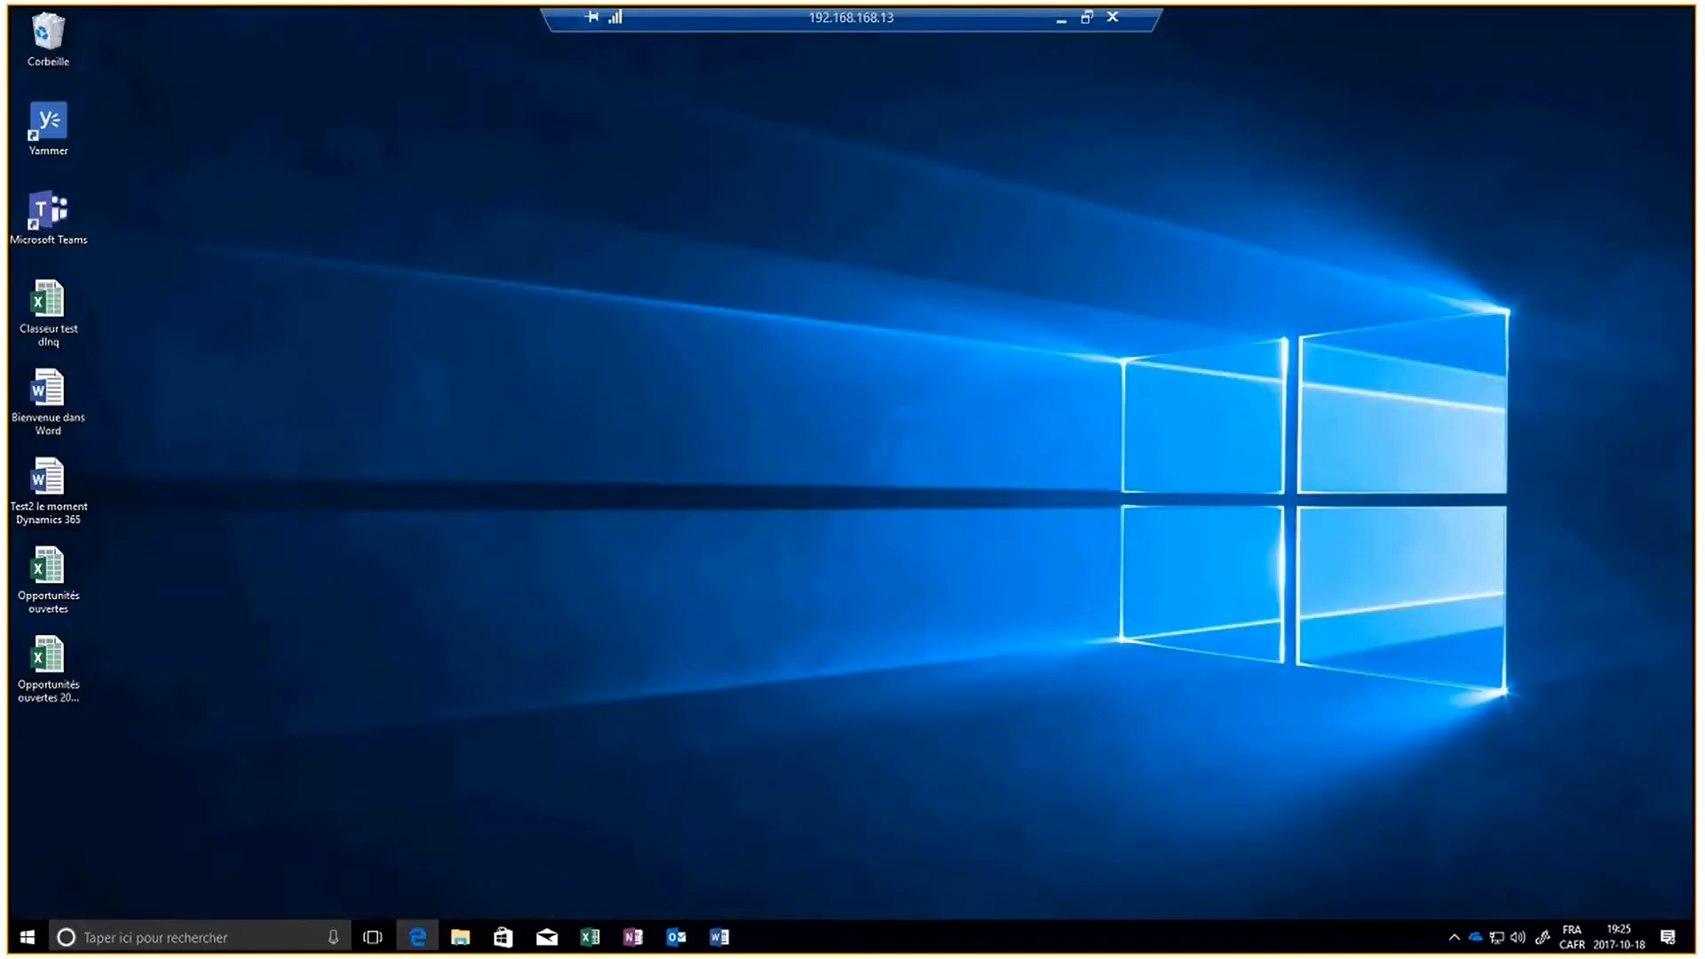